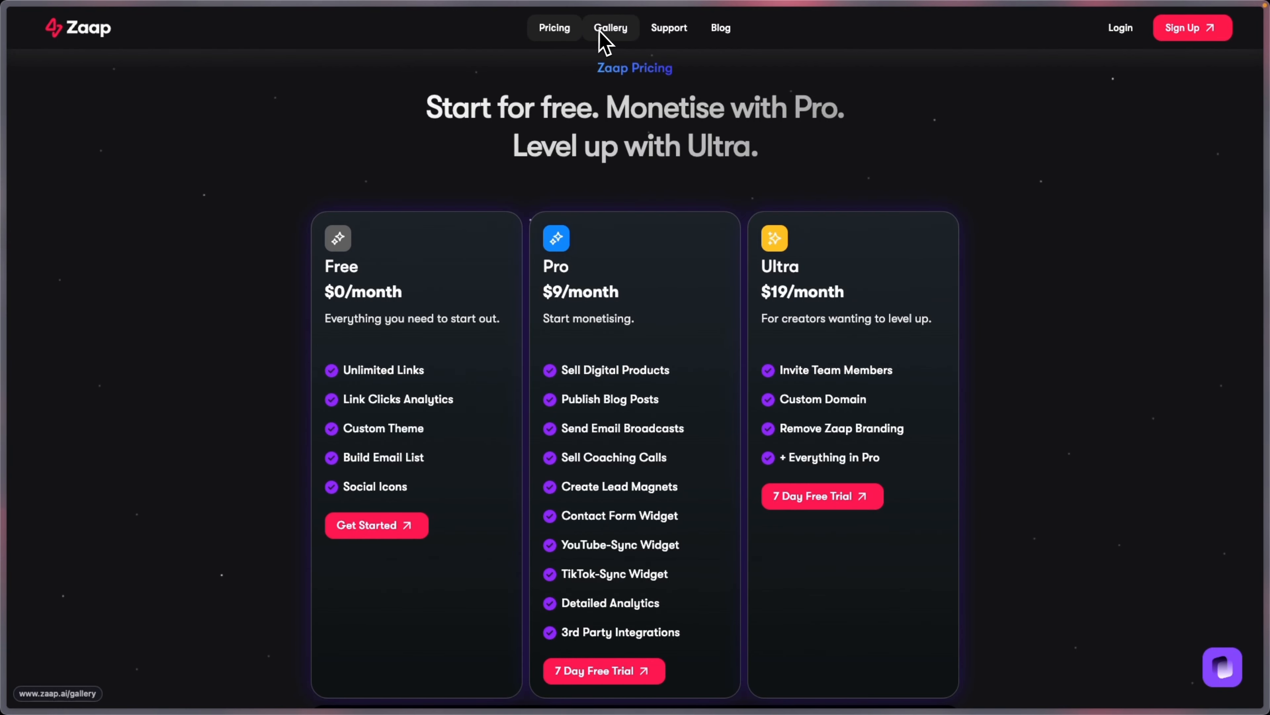
Step: Scroll the Zaap pricing page down to the footer's Platform, Zaap Vs, Resources and Company links
scroll(1003, 292, "down", 20)
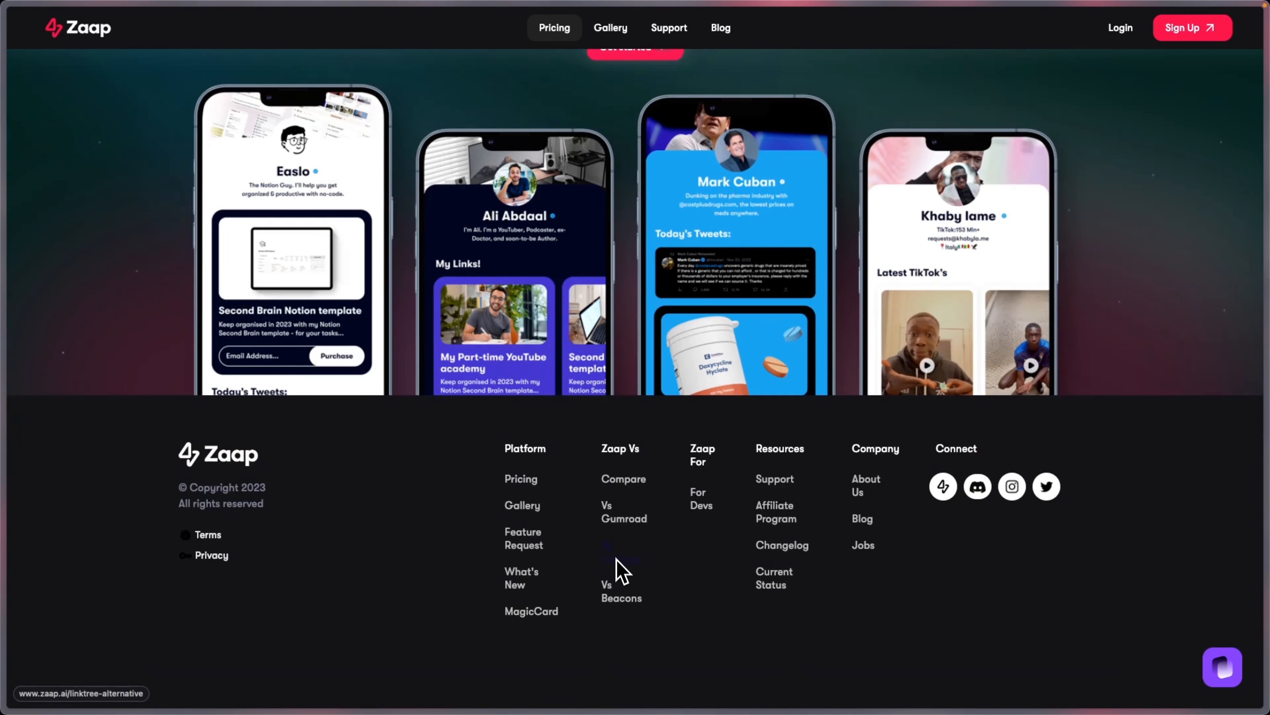
Step: Copy all eleven zaap.ai links from the Zaap Links document, then return to Voiceflow
mouse_move(8, 397)
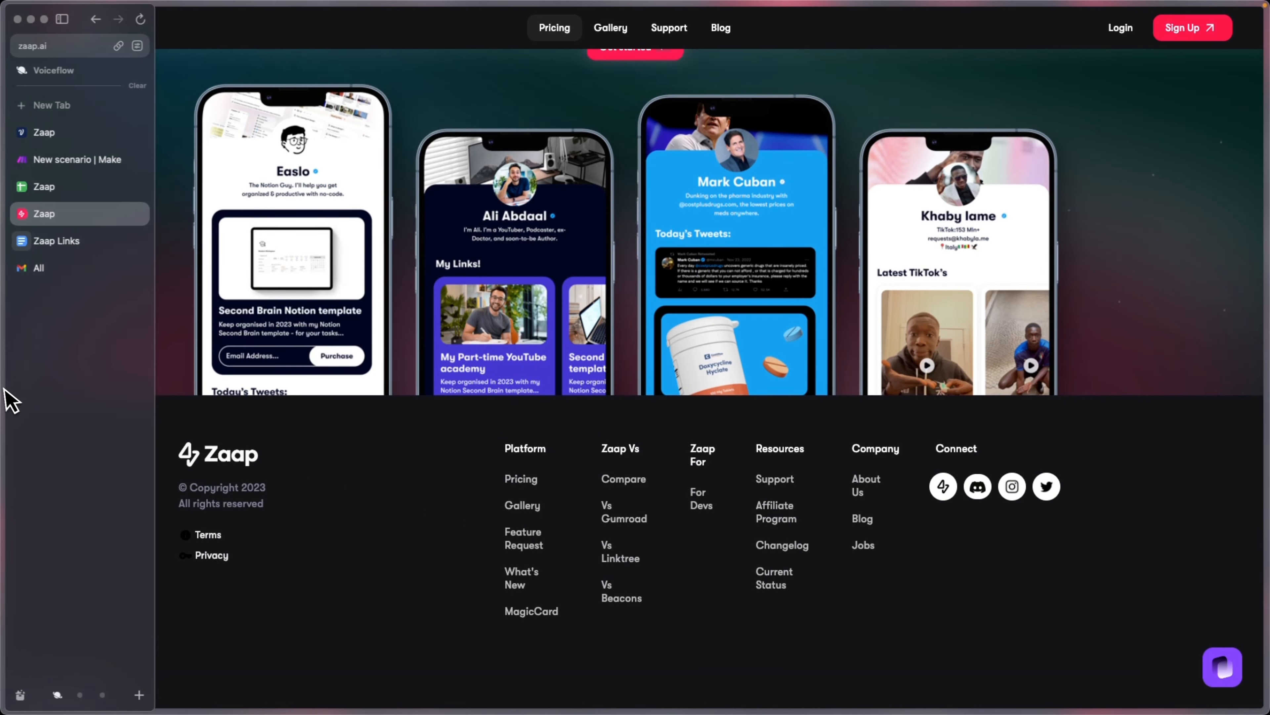
left_click(63, 243)
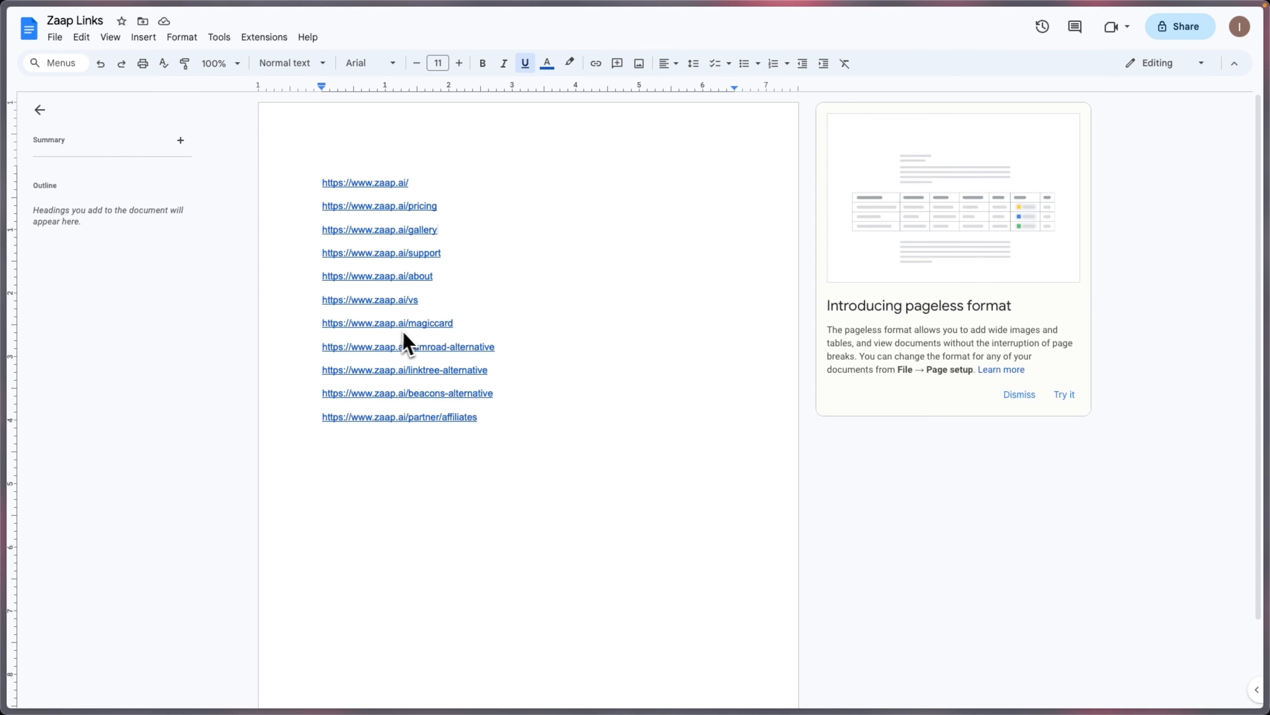
left_click_drag(576, 436, 299, 187)
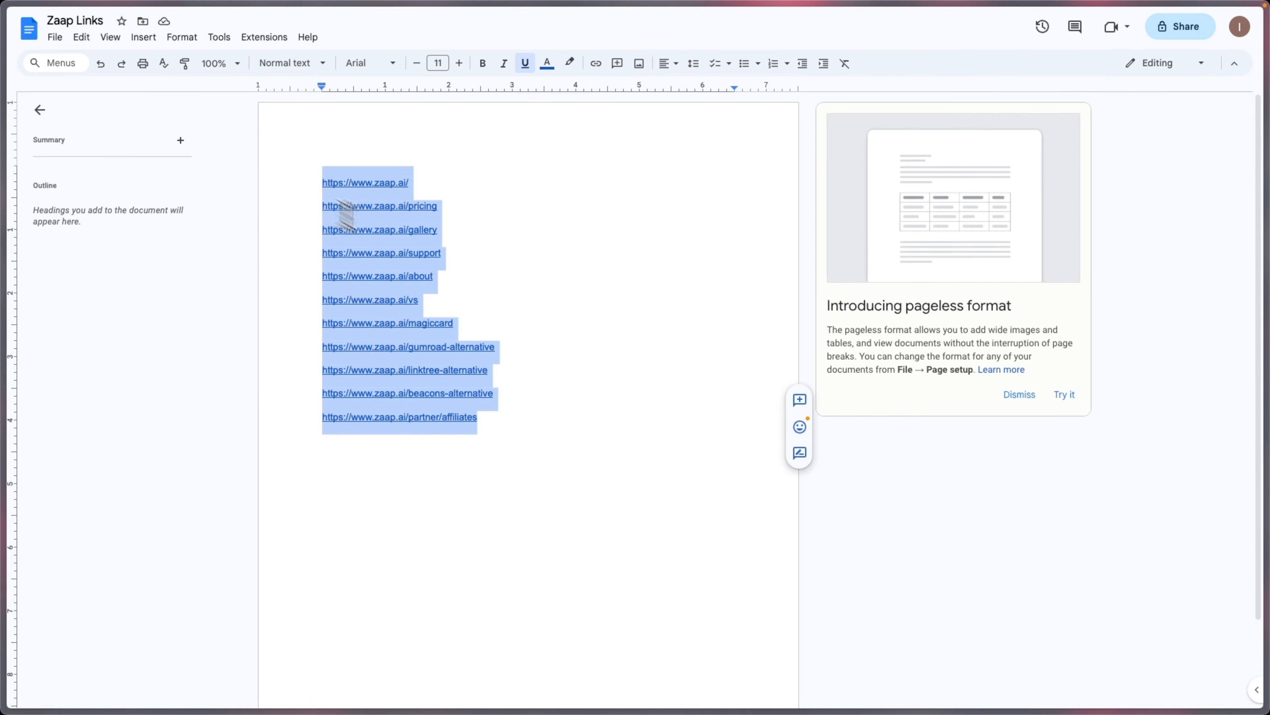
key("super+c")
mouse_move(10, 278)
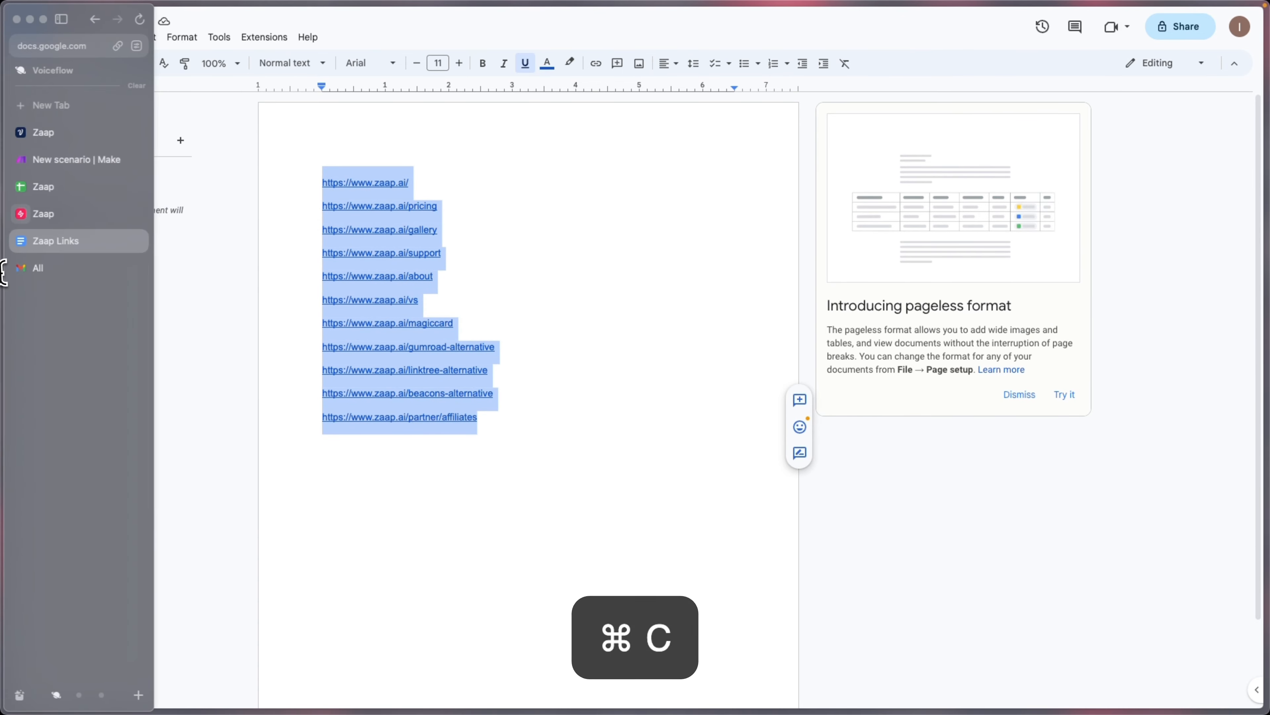
left_click(43, 132)
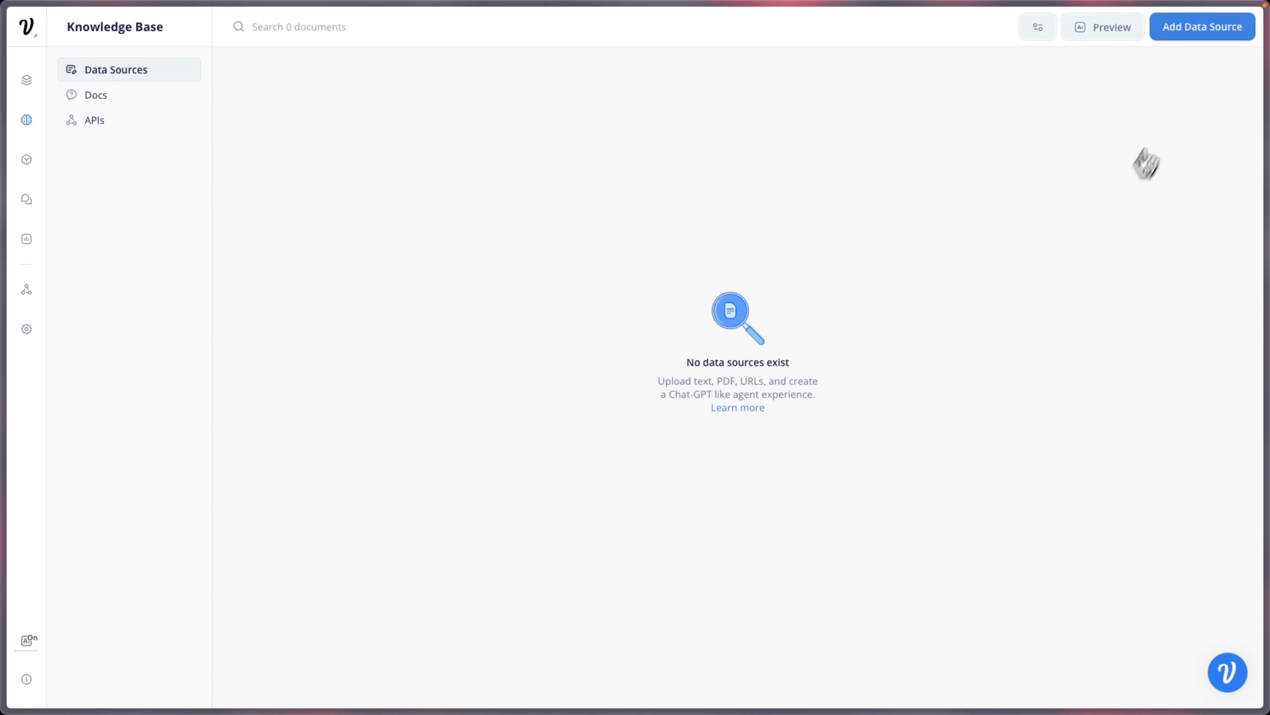
Step: Add the eleven pasted zaap.ai URLs as Knowledge Base sources, then draw a connection out of Start
left_click(1195, 35)
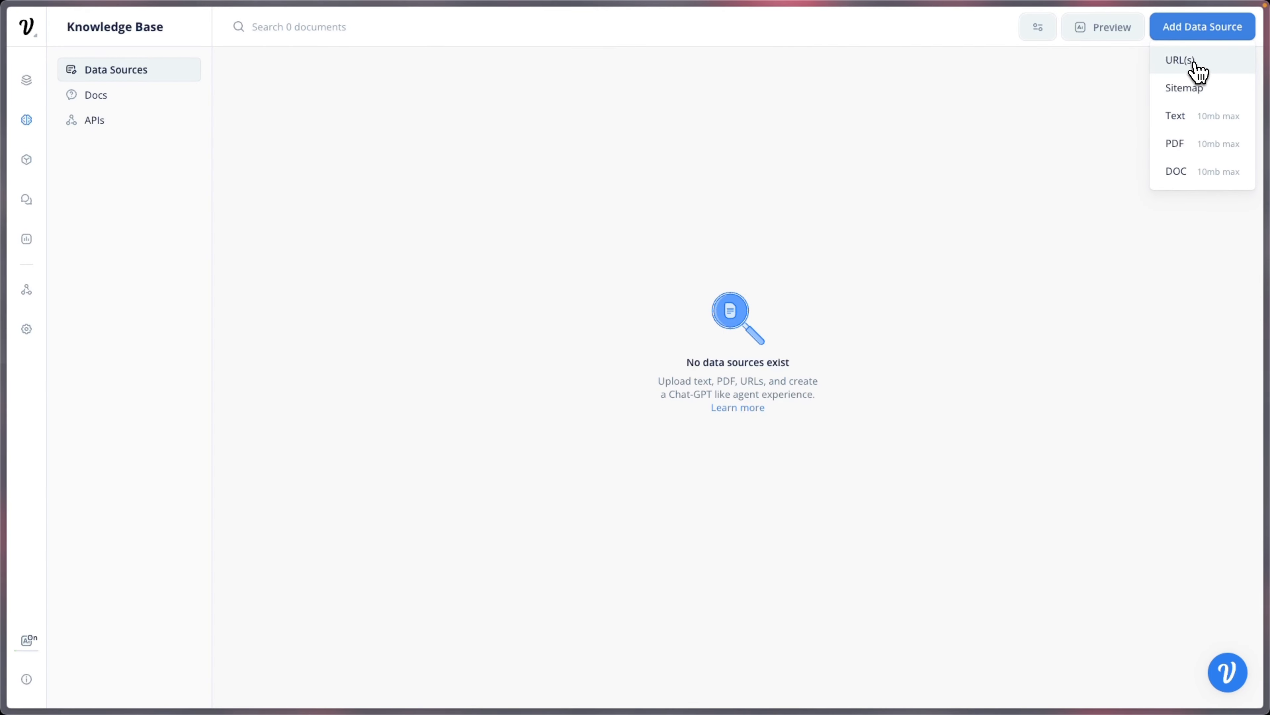
left_click(1197, 59)
left_click(602, 114)
key("super+v")
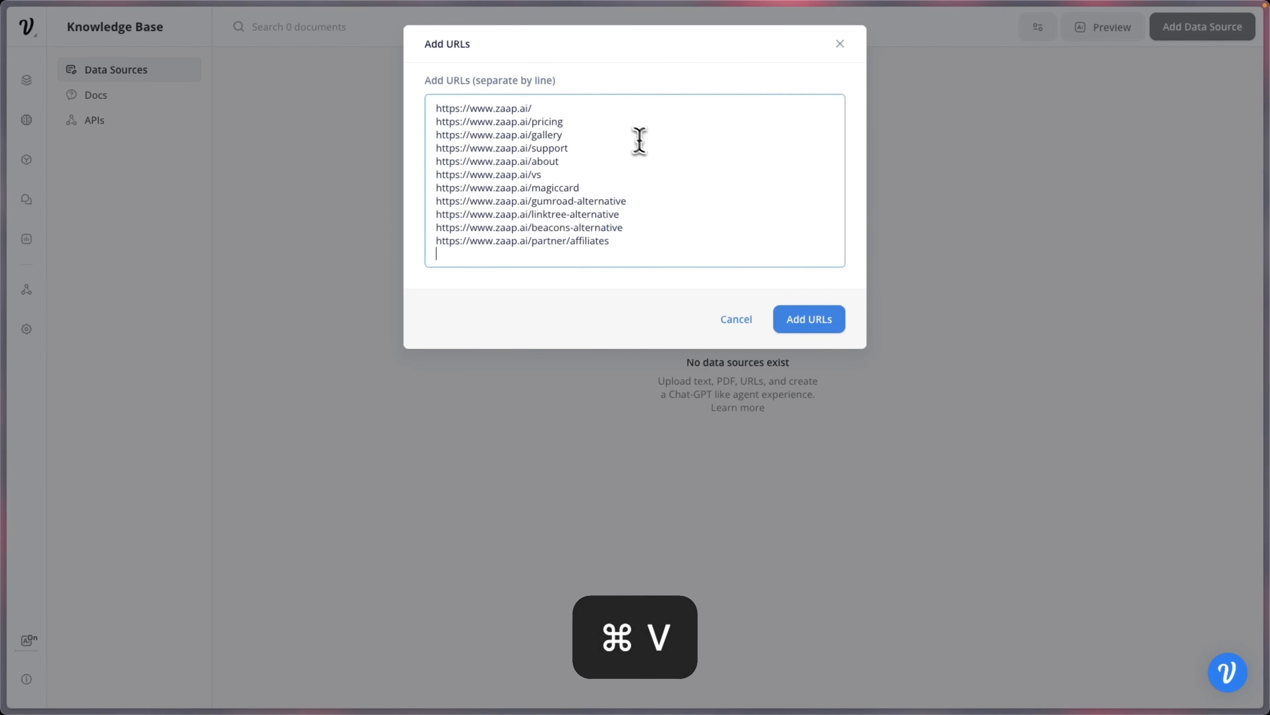
left_click(832, 330)
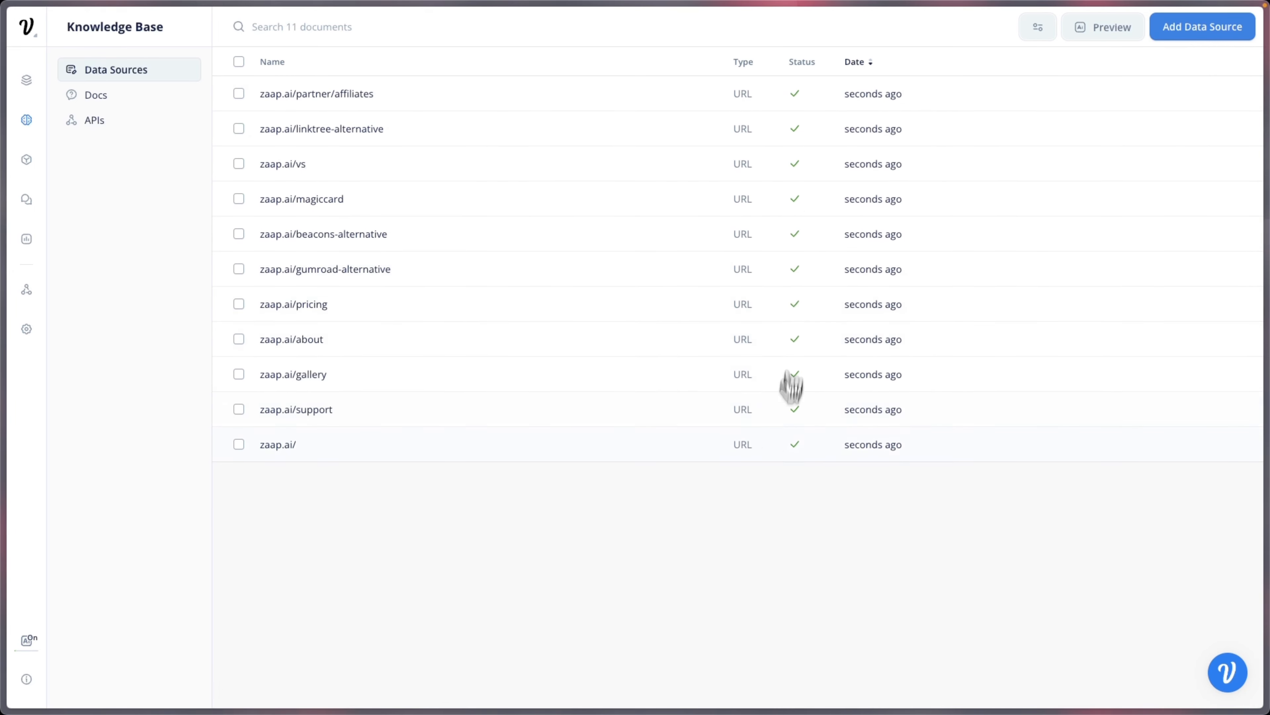
left_click(27, 80)
left_click_drag(469, 347, 579, 298)
Step: Create a text block from Start replying "Hello I am Mika from Zaap!"
mouse_move(620, 338)
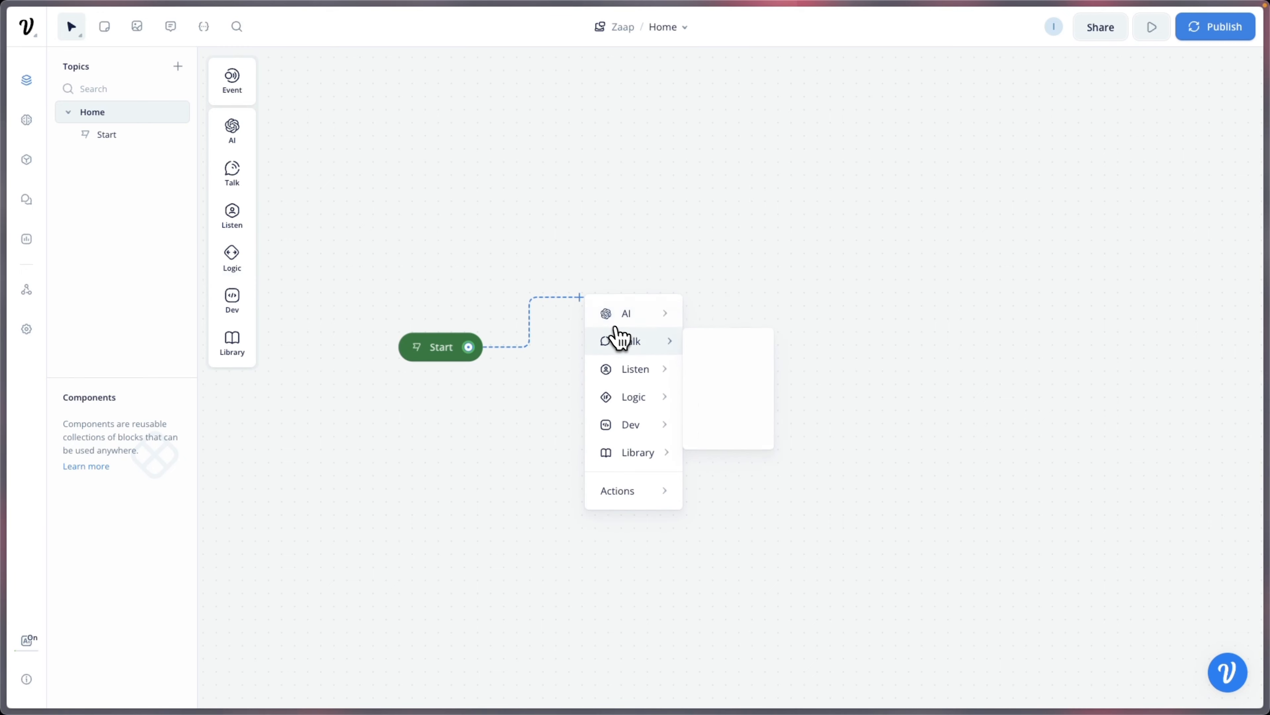
left_click(707, 346)
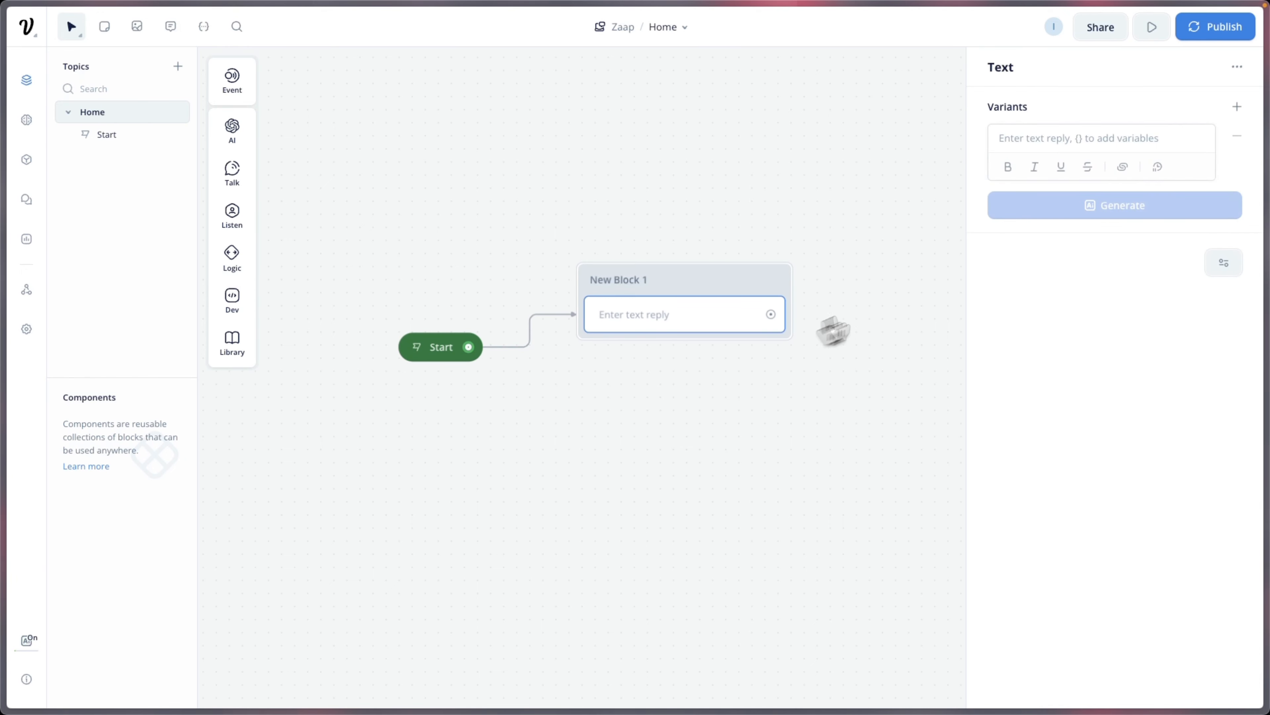
left_click(1060, 146)
type("H")
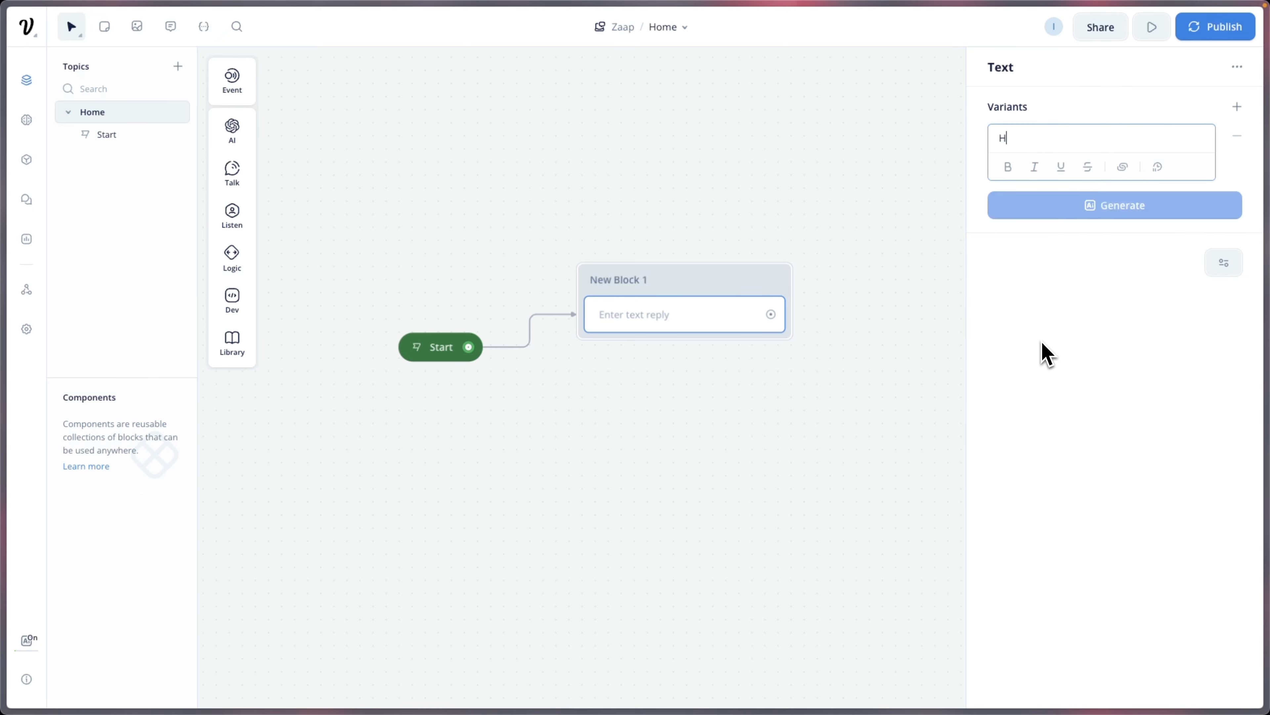
type("ello I am Mika from Zaap!")
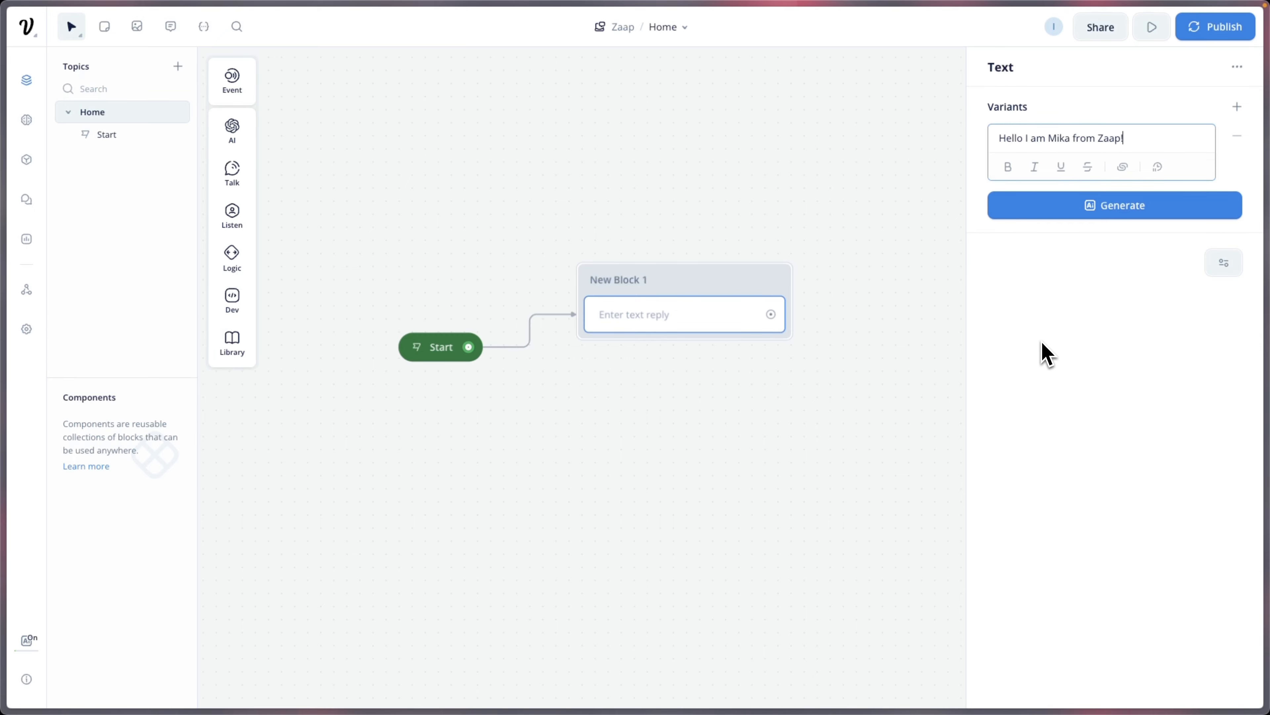
Step: Generate three greeting variants, deleting "Hello there" and "Greetings" to keep one alternative
left_click(1092, 212)
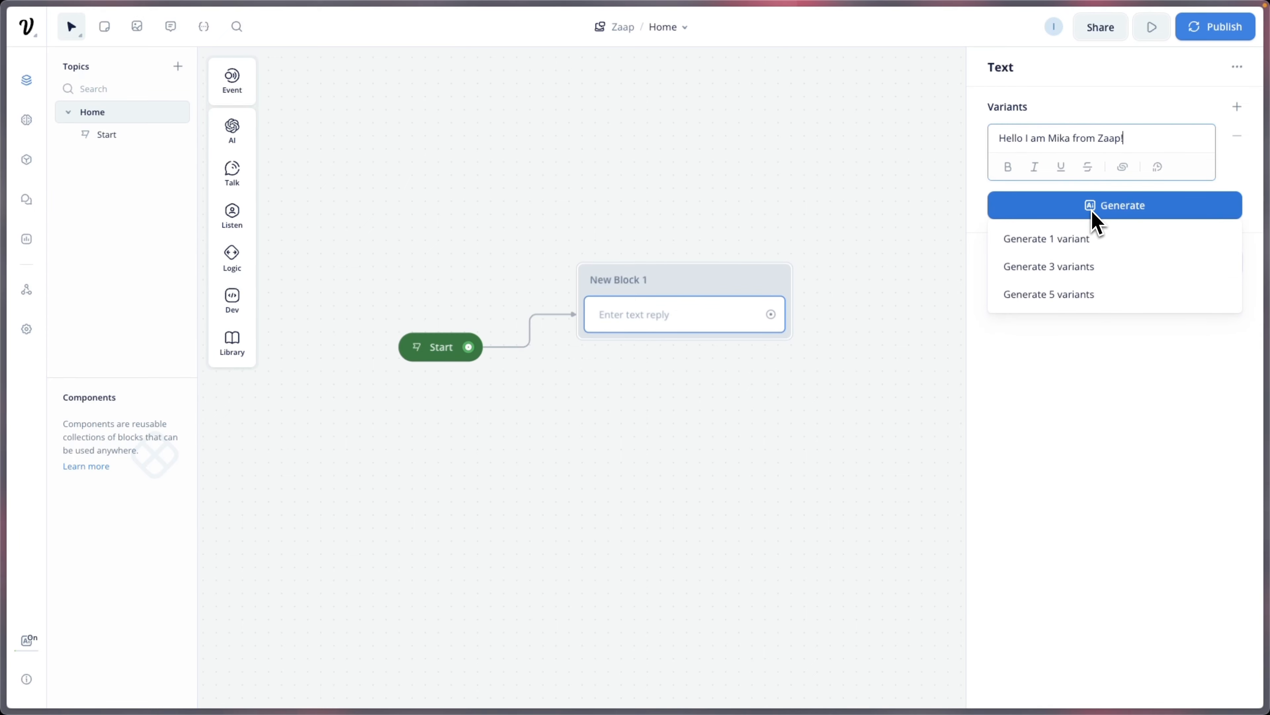
left_click(1093, 266)
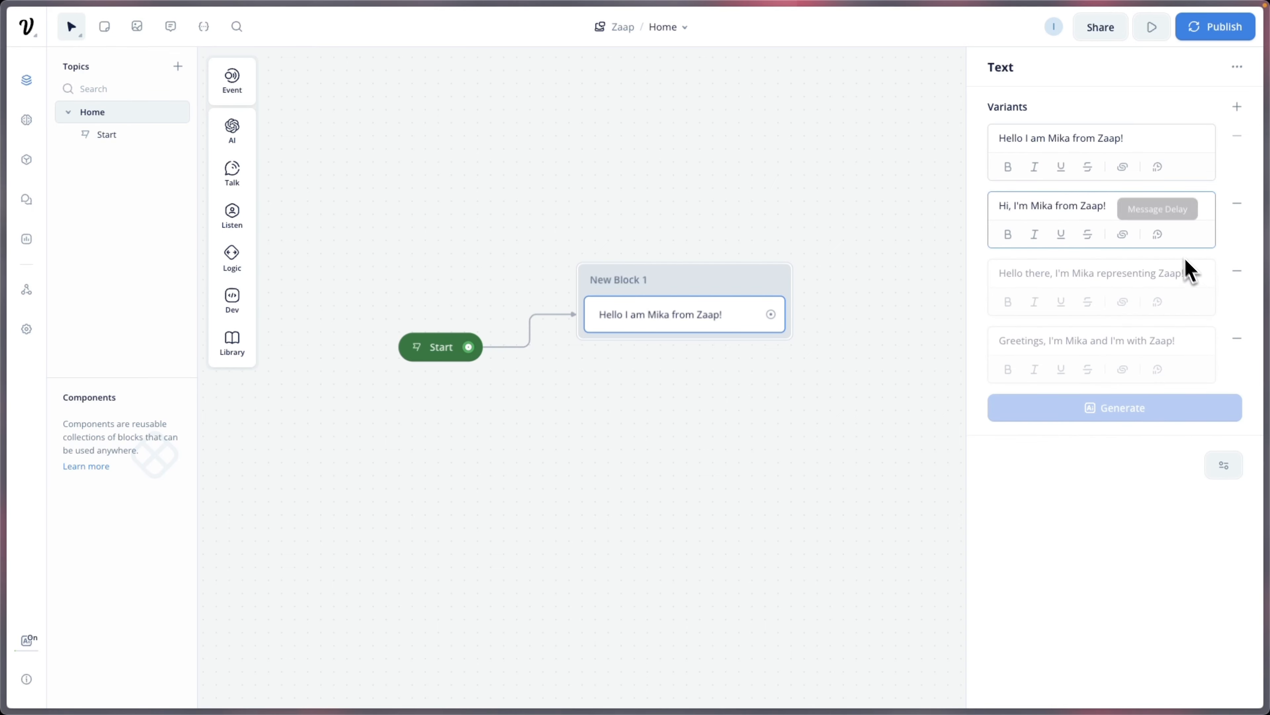
left_click(1237, 272)
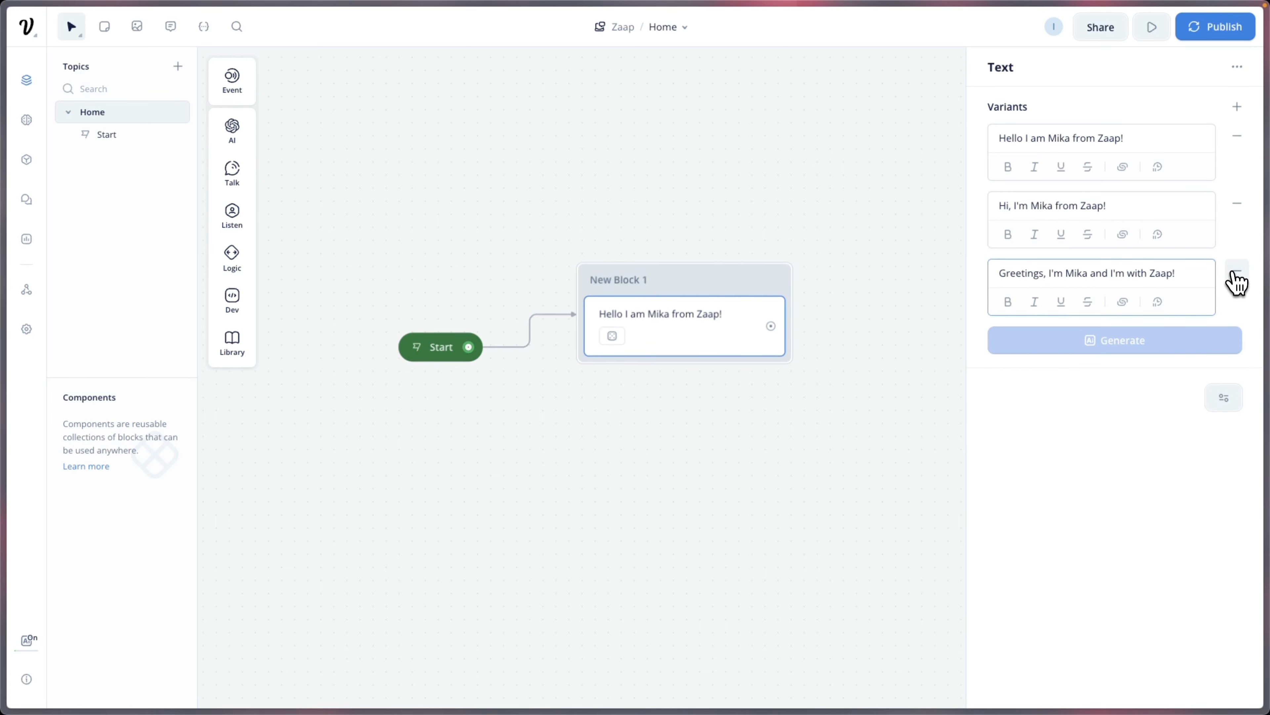
left_click(1237, 272)
left_click(960, 375)
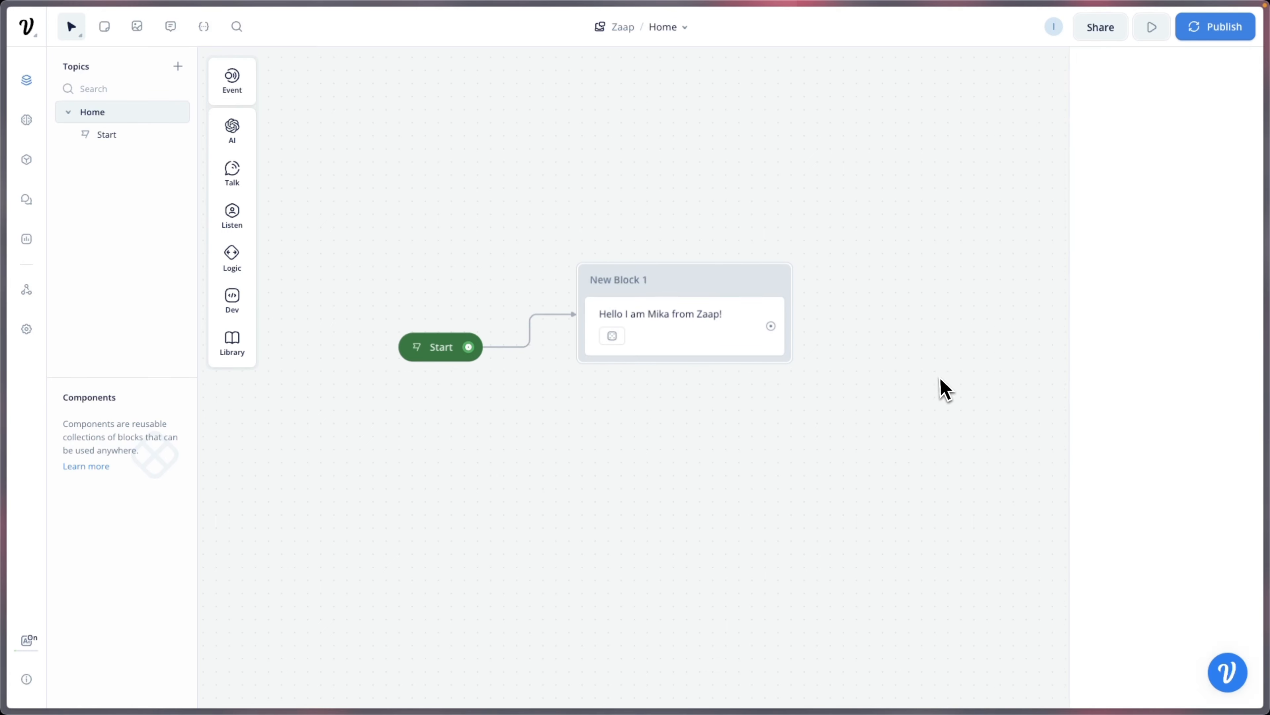
Step: Add a second text reply to New Block 1: "How can I help you today?"
mouse_move(232, 178)
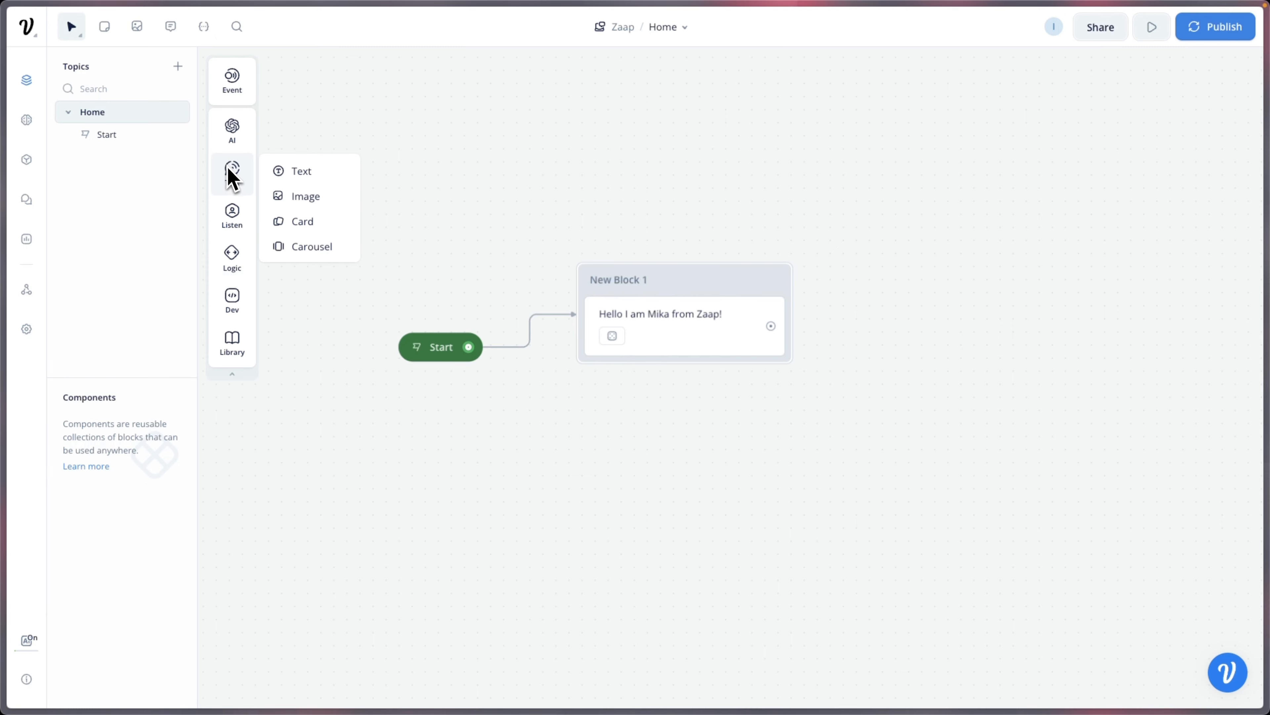
left_click_drag(296, 171, 653, 383)
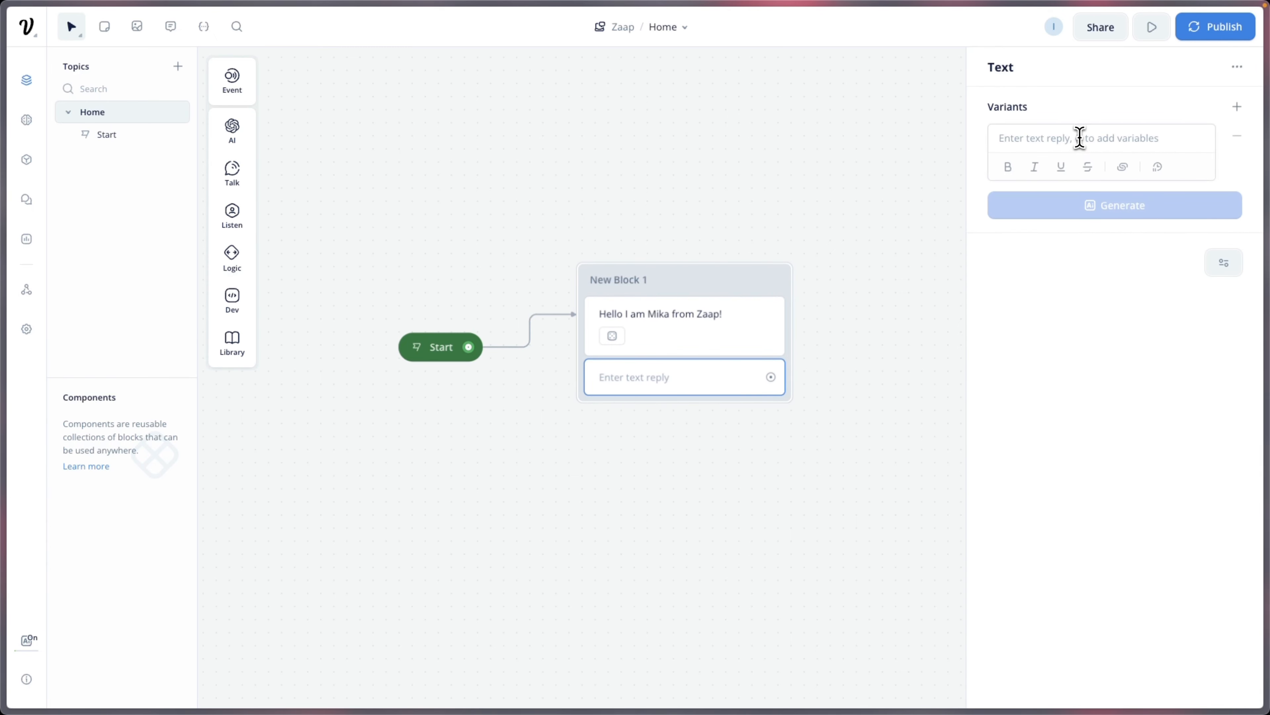
left_click(1079, 138)
type("How can I help you today?")
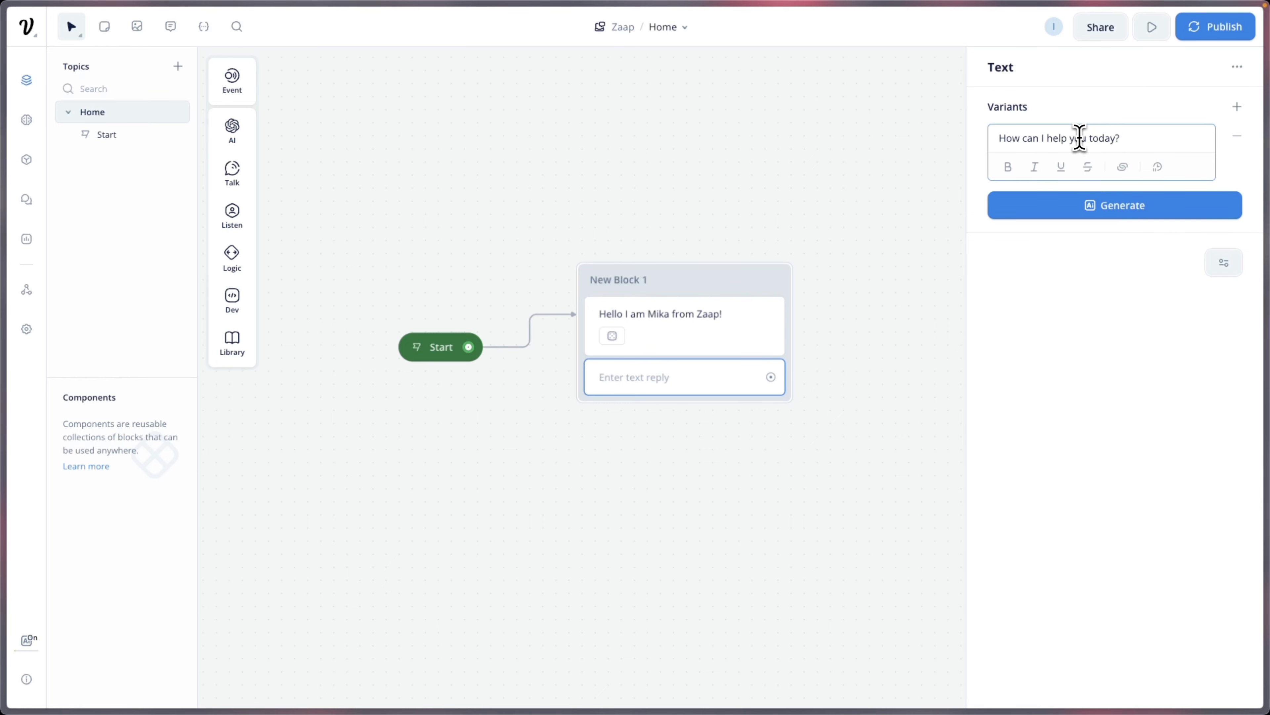
Step: Generate variants of the question and remove the "May I be of assistance" variant
left_click(1165, 208)
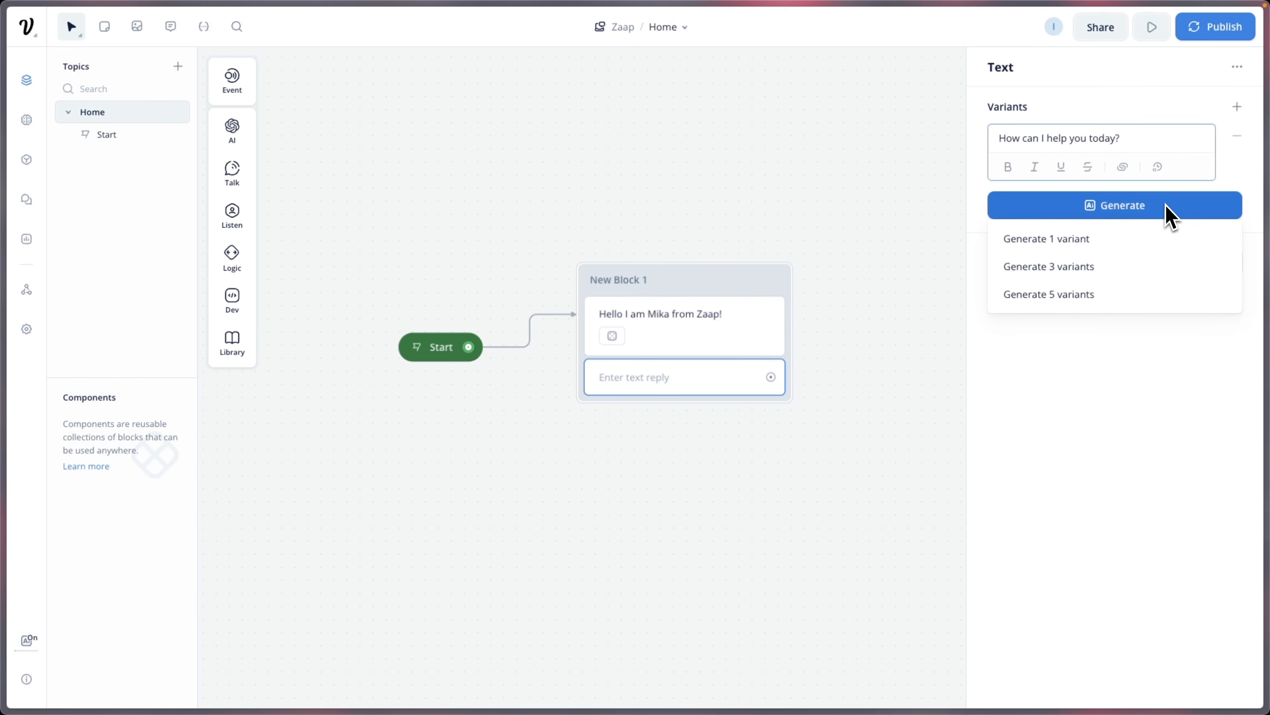
left_click(1124, 269)
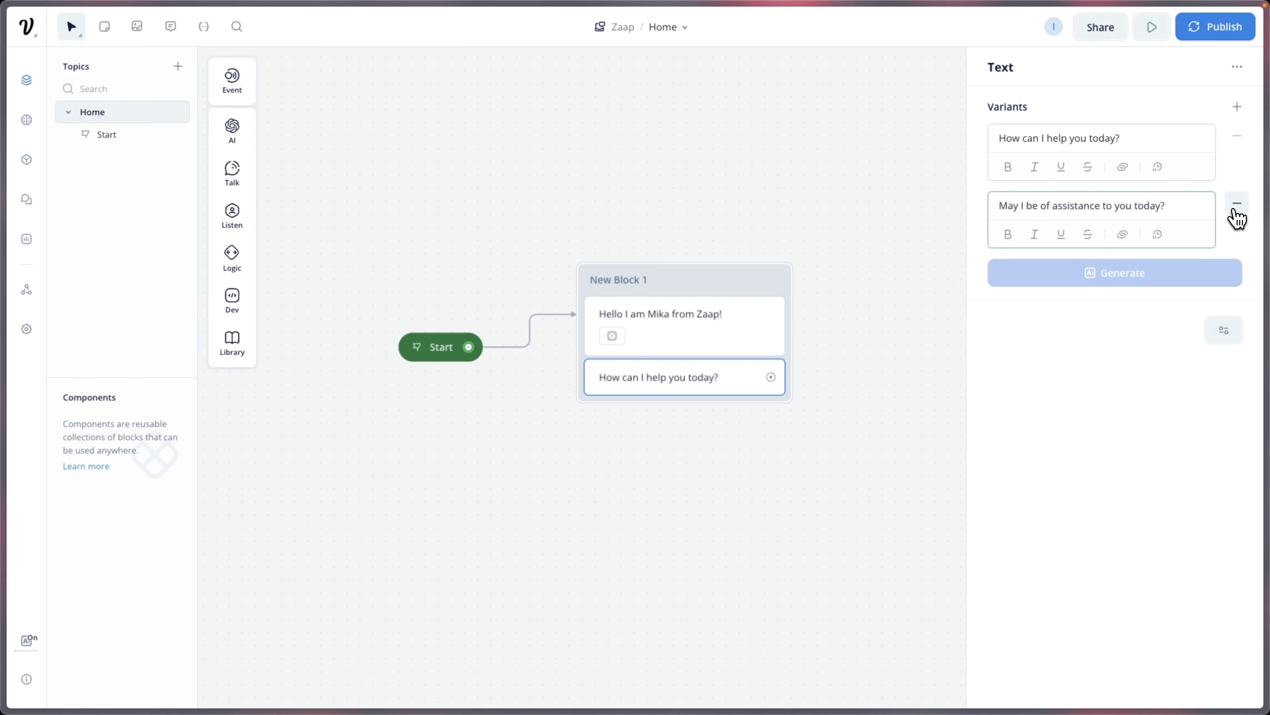
left_click(1234, 213)
left_click(964, 384)
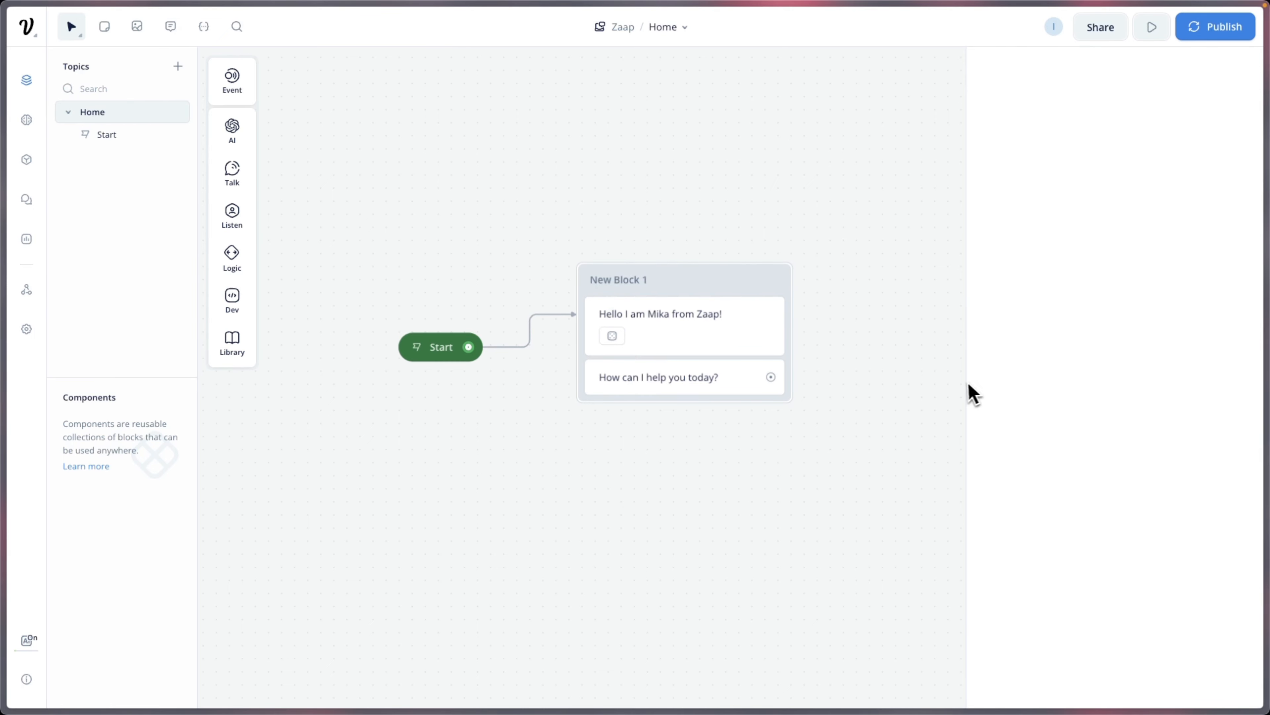
left_click_drag(897, 366, 853, 335)
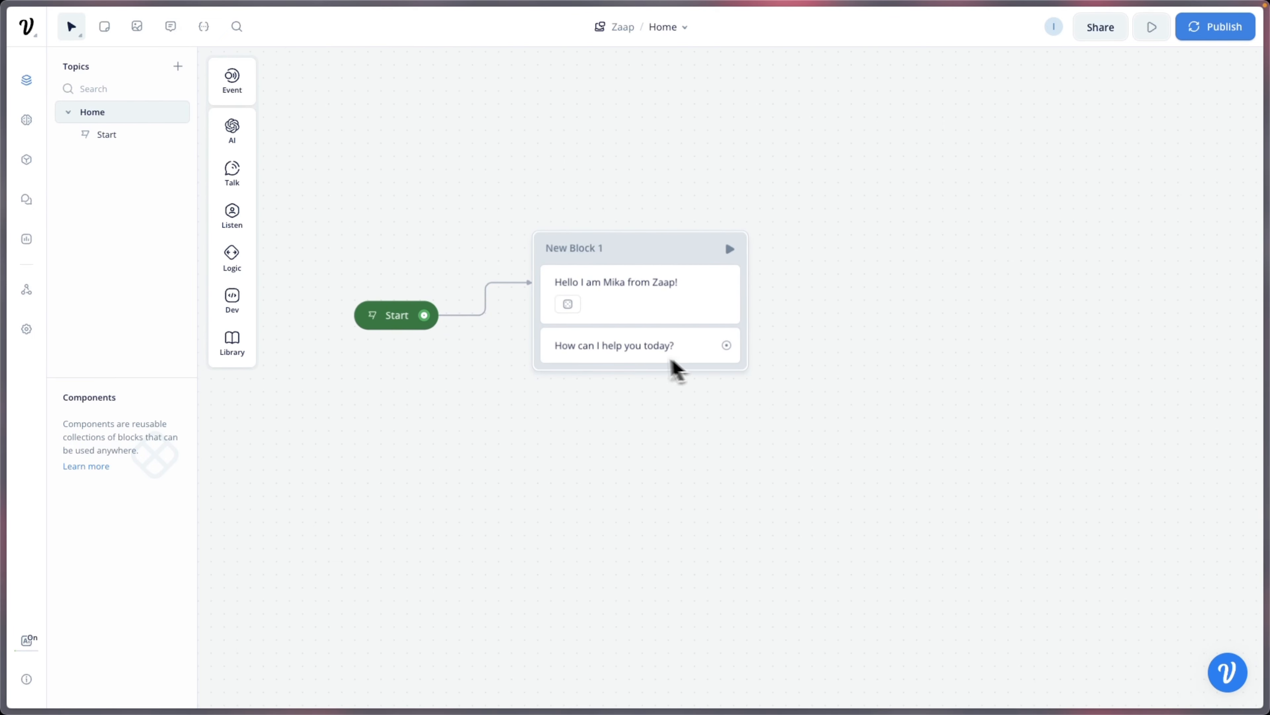
Step: Add a buttons step to New Block 1 with choices "General" and "Agency Plan"
mouse_move(232, 215)
left_click_drag(301, 208, 640, 373)
type("General")
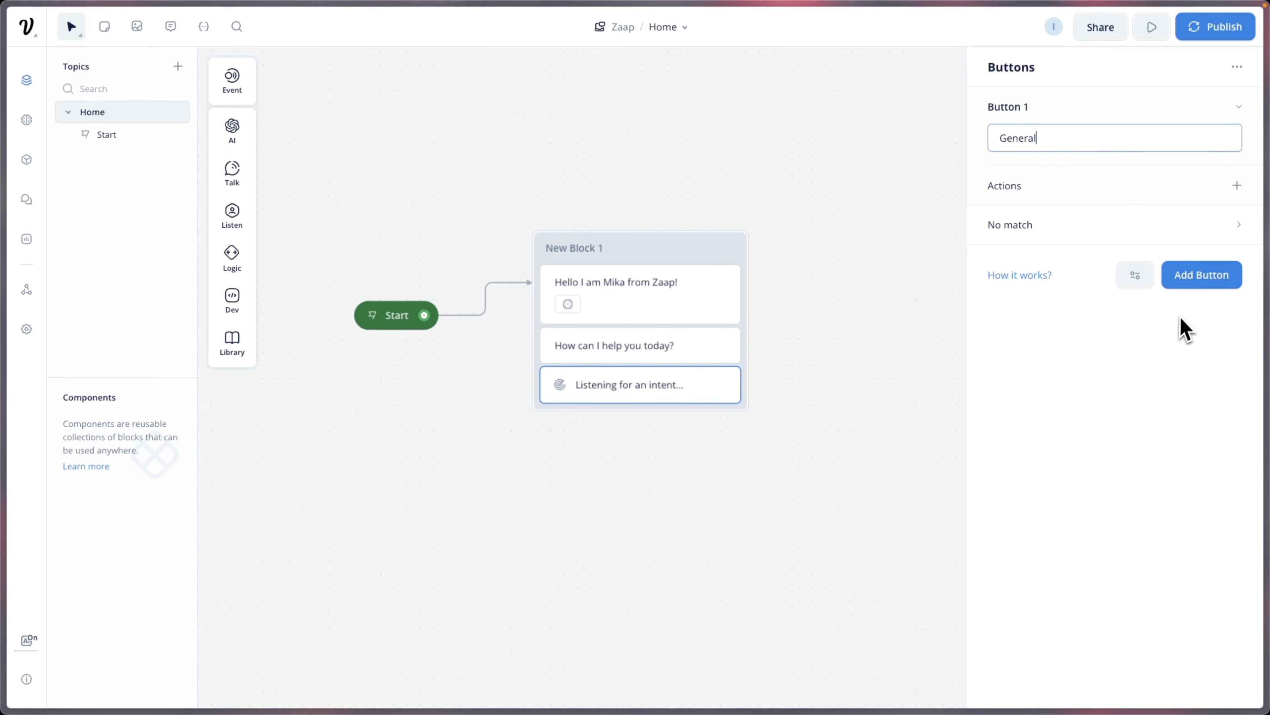
left_click(1195, 284)
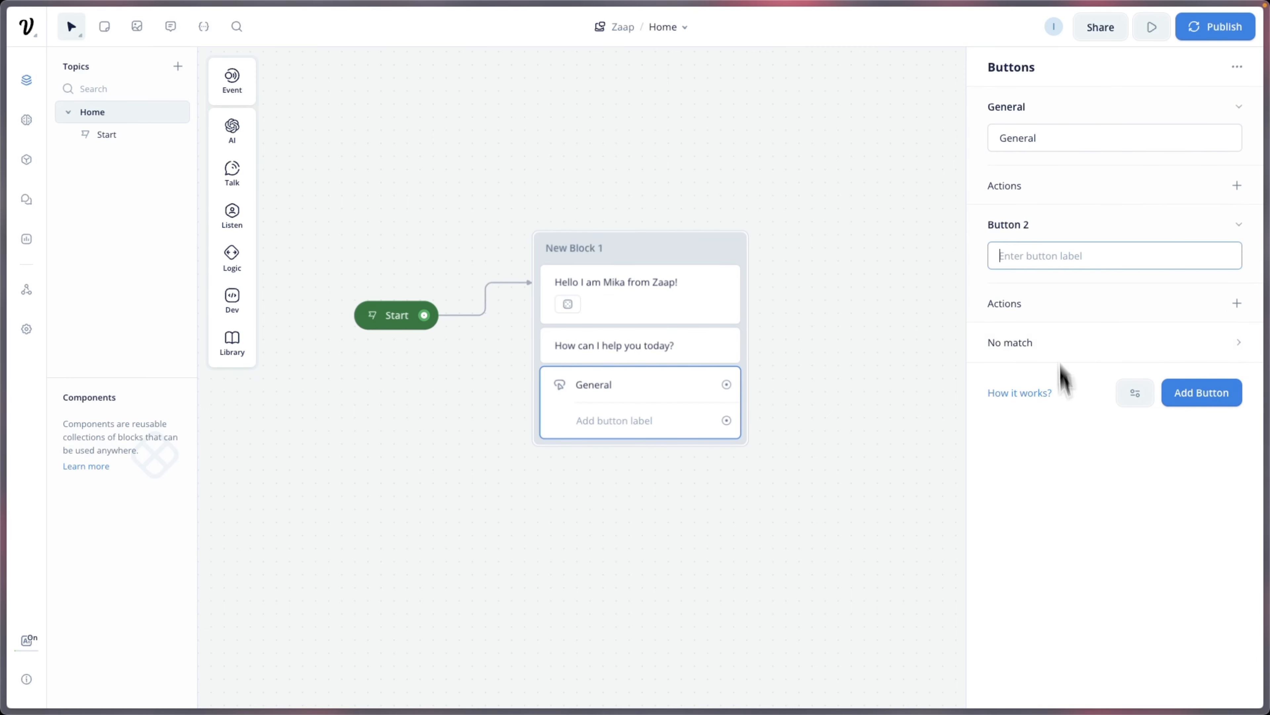
type("Agency Plan")
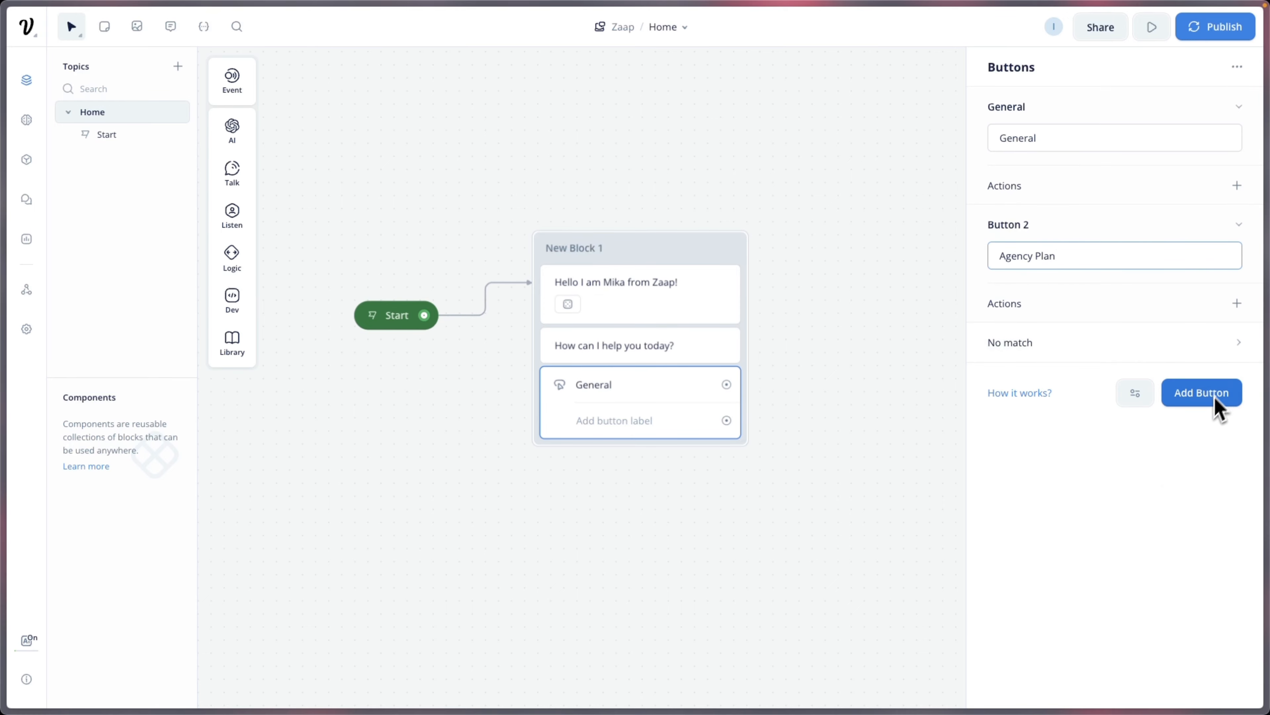
left_click(1081, 448)
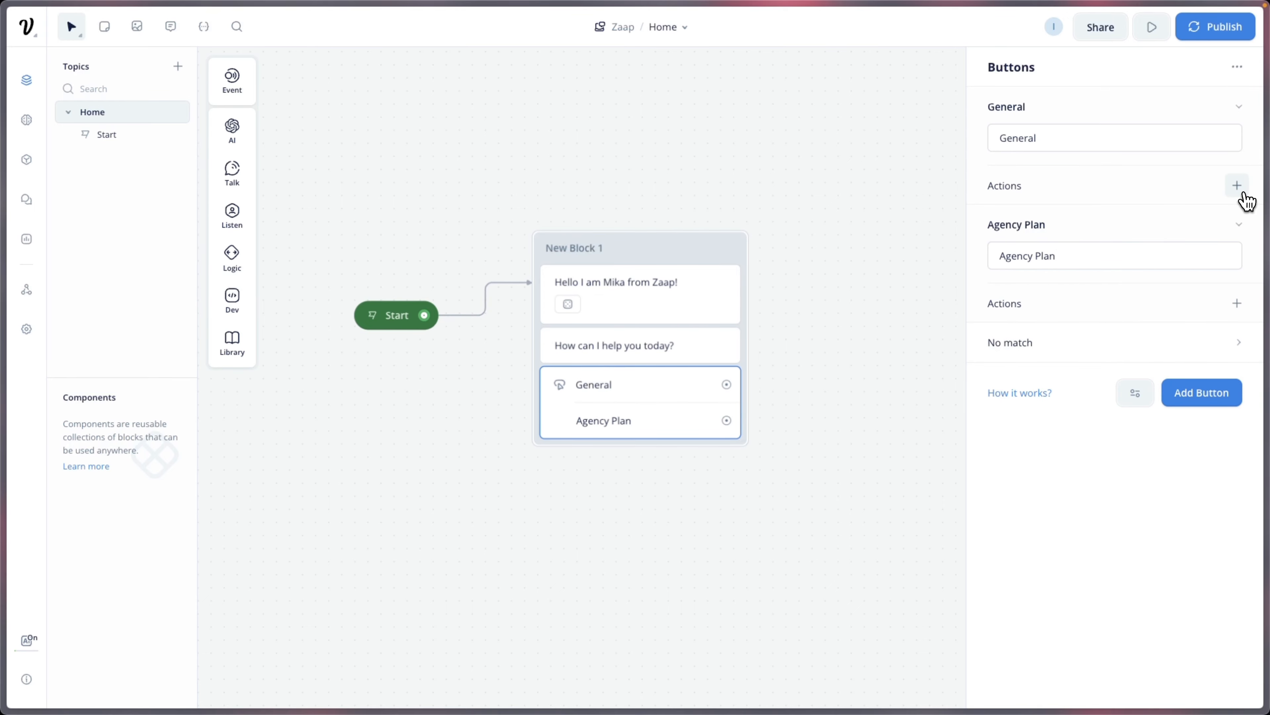
Step: Give the General button a Set variable action creating {solution} with value "General"
left_click(1238, 189)
left_click(1209, 311)
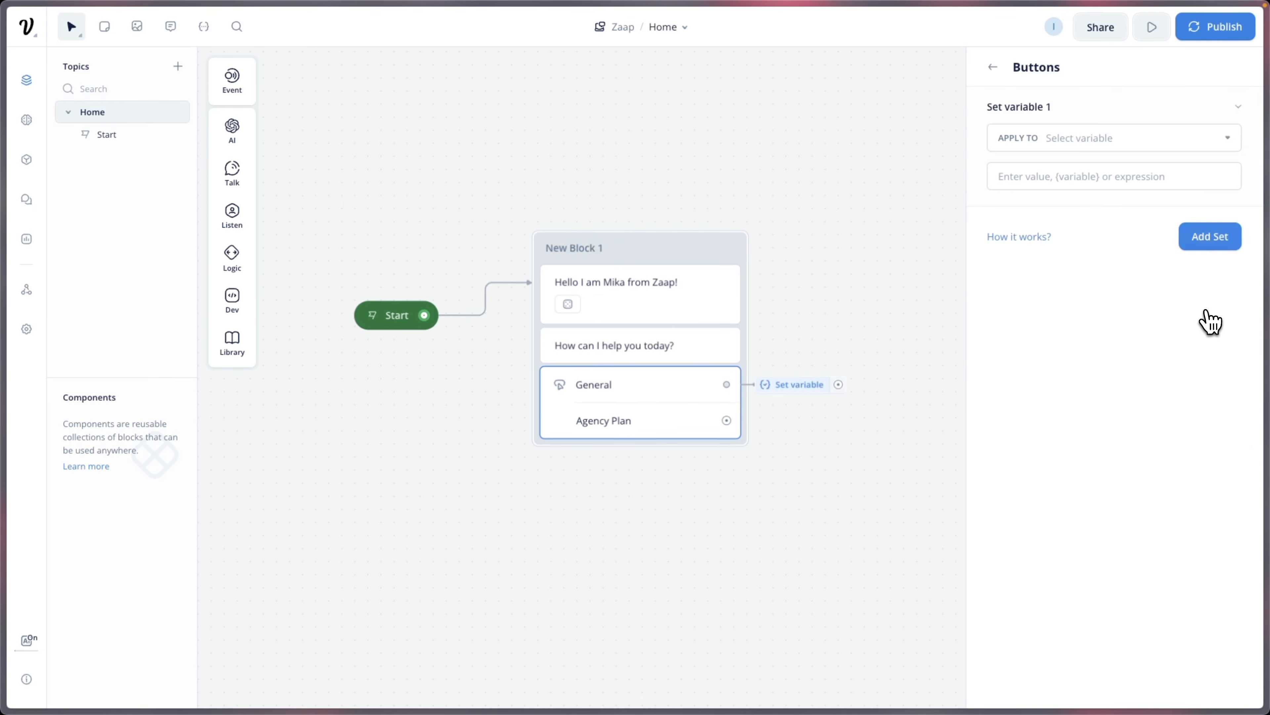
left_click(1123, 139)
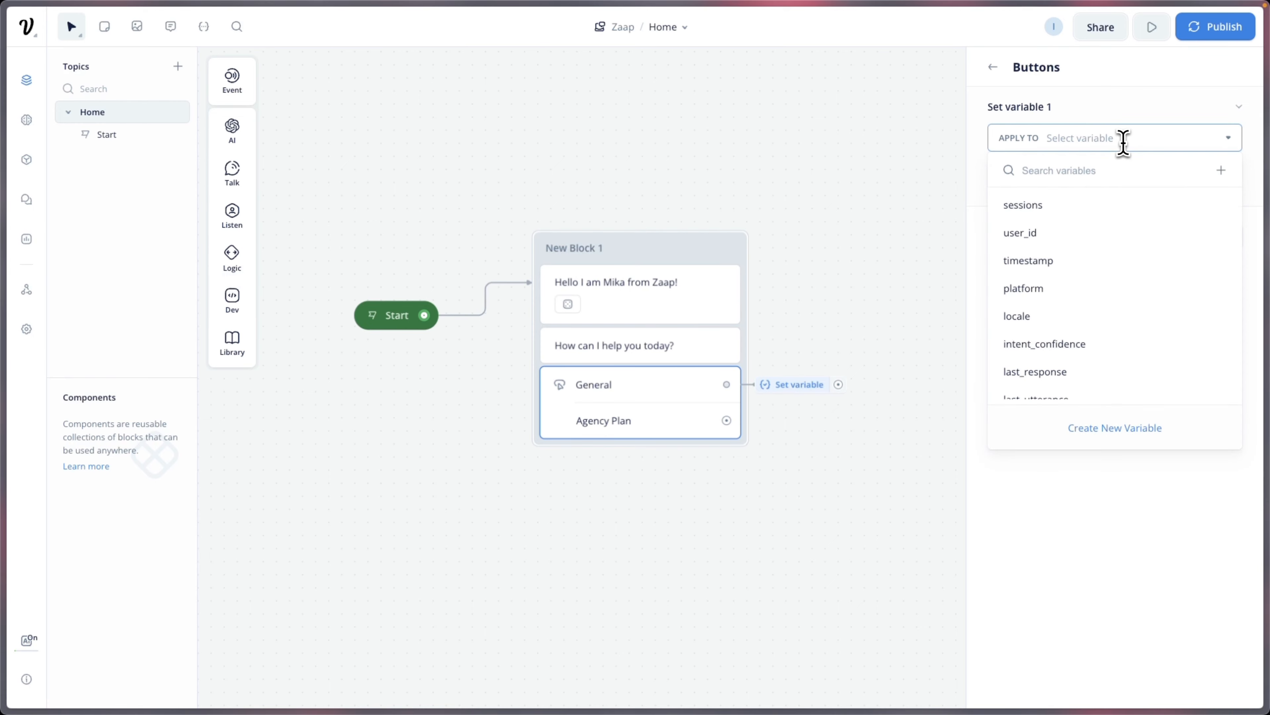
scroll(1092, 281, "down", 1)
scroll(1094, 225, "up", 1)
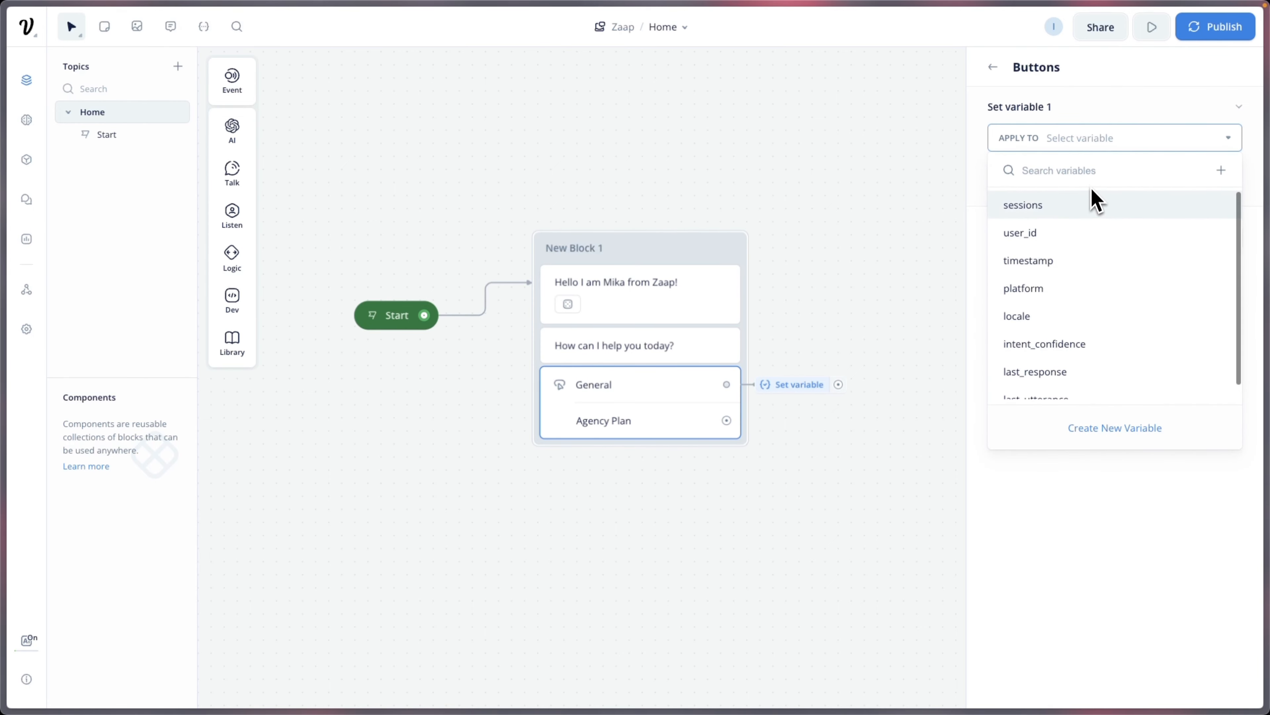
type("solution")
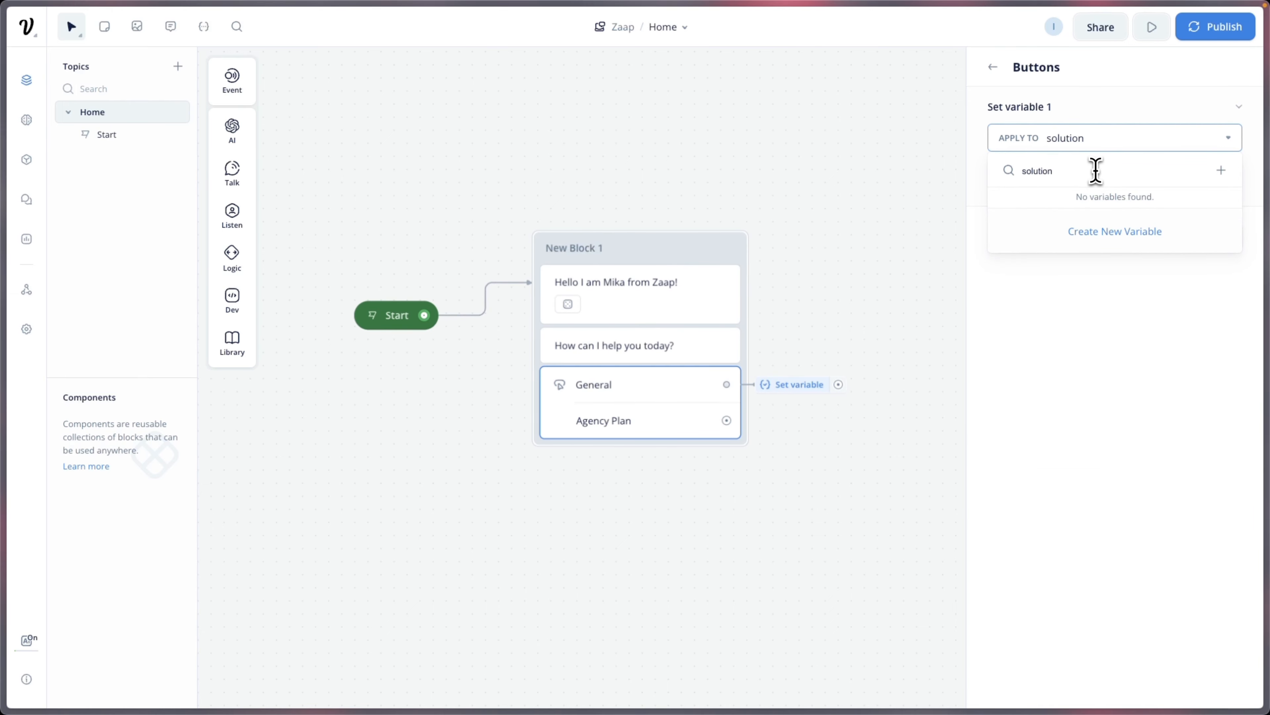
left_click(1122, 235)
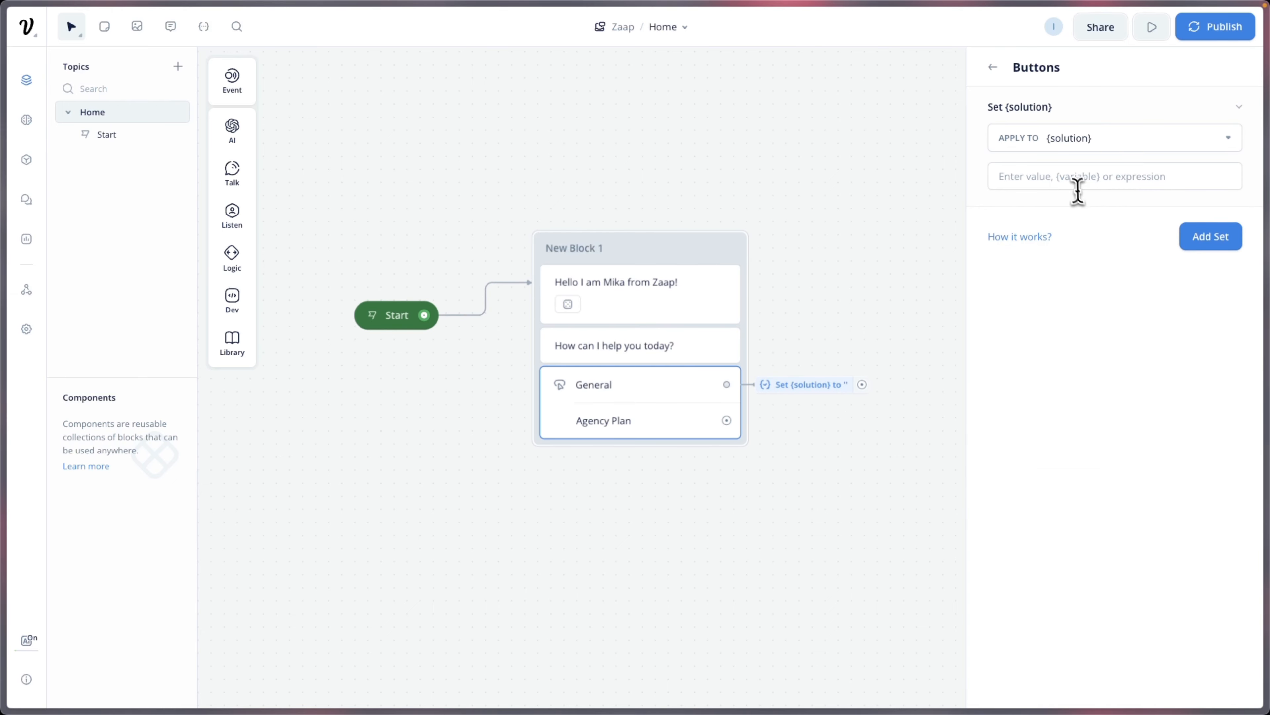
left_click(1076, 183)
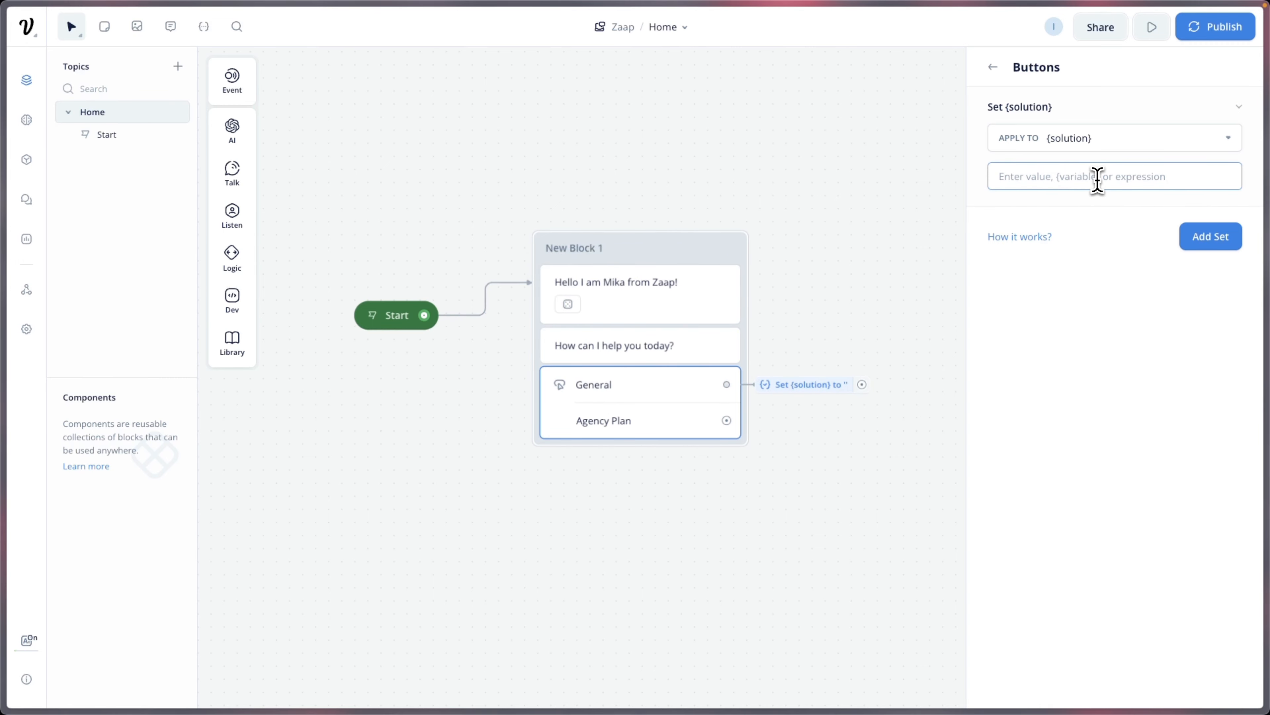
type("\"General")
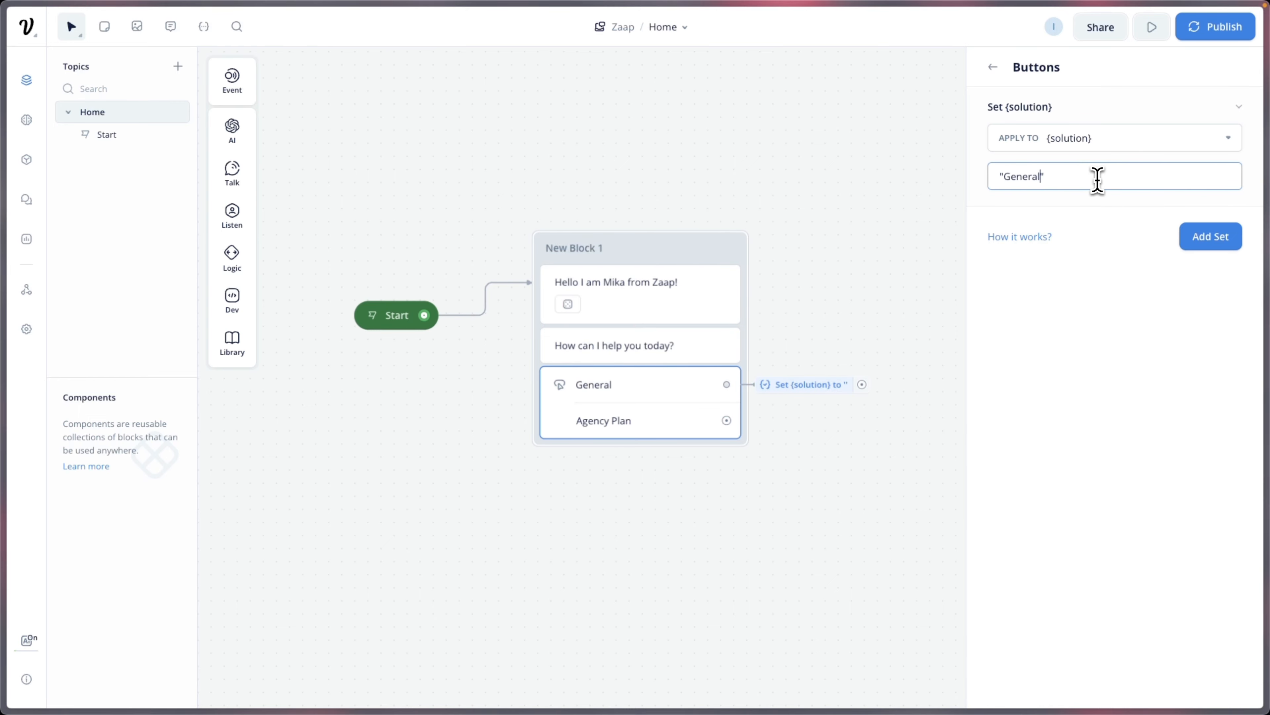
left_click(1172, 350)
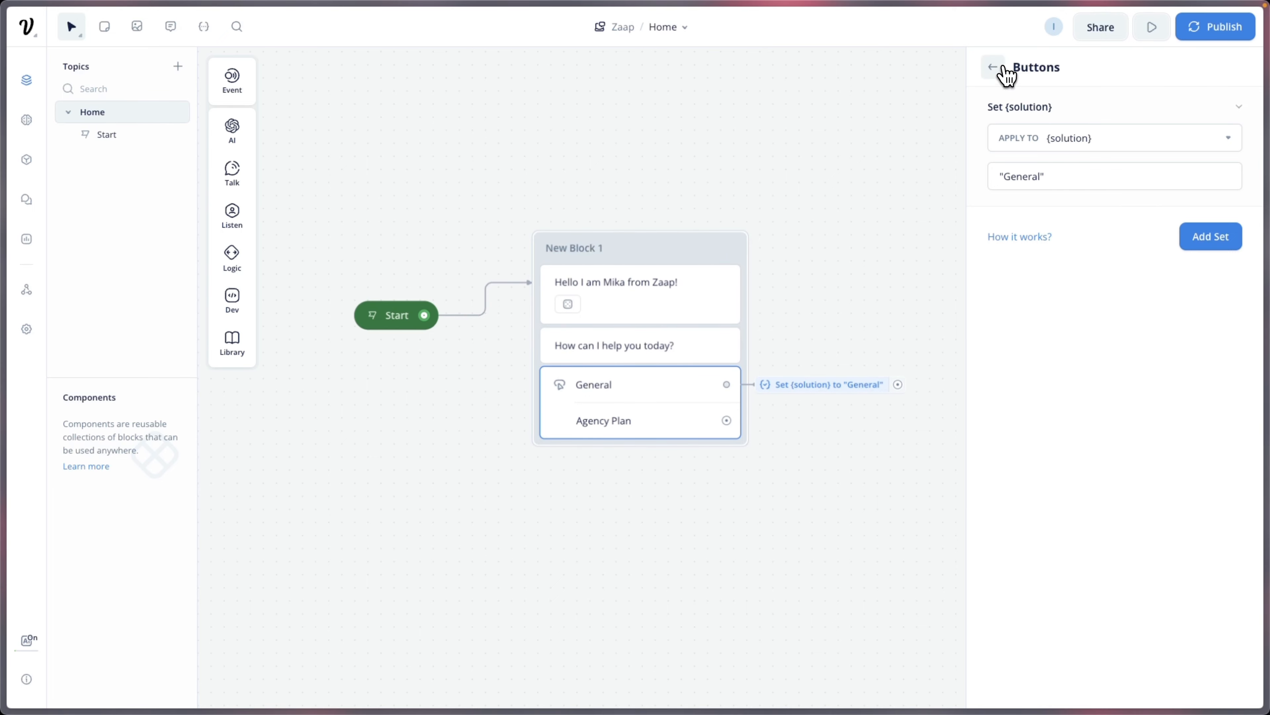
left_click(994, 67)
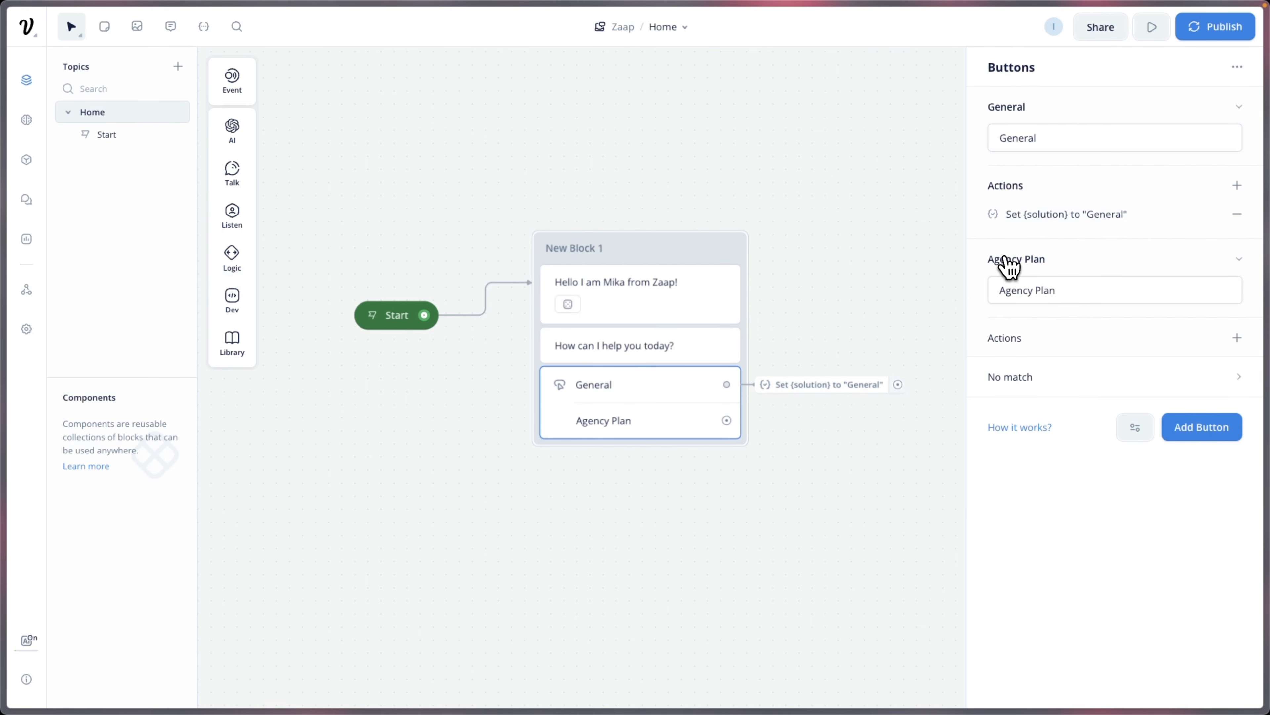
Step: Give the Agency Plan button a Set variable action setting {solution} to "Agency Plan"
left_click(1237, 337)
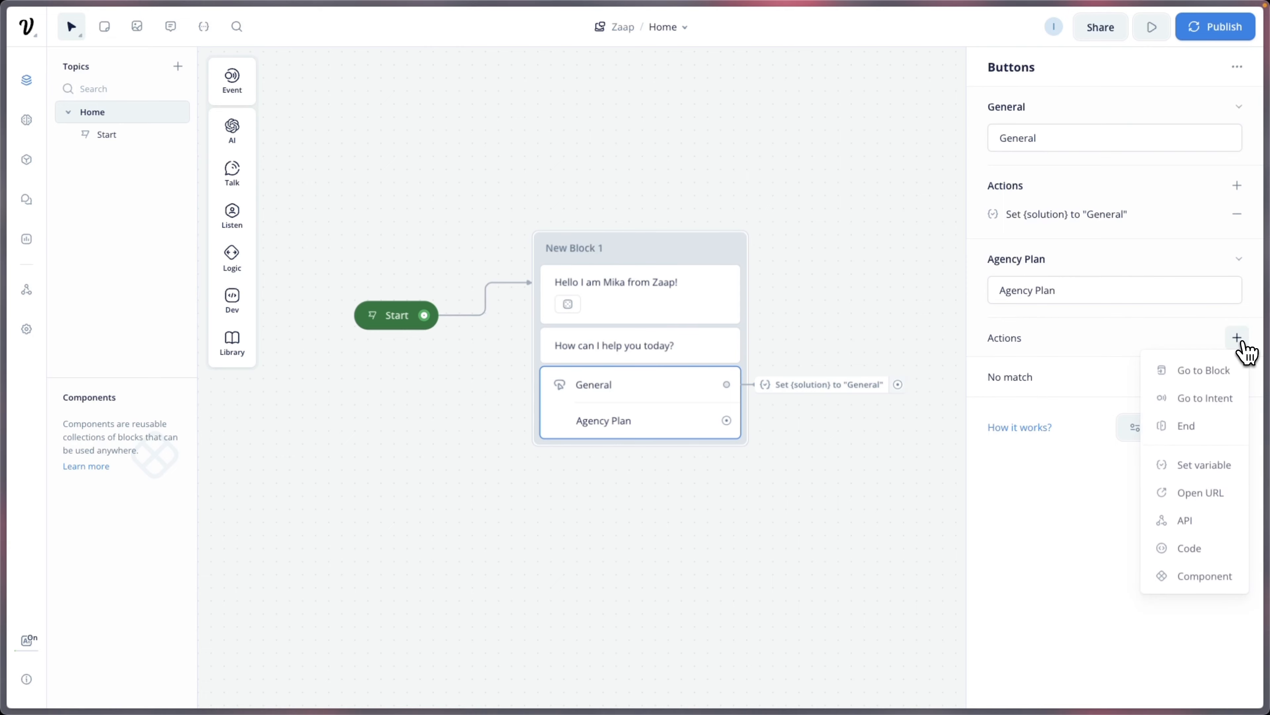
left_click(1228, 466)
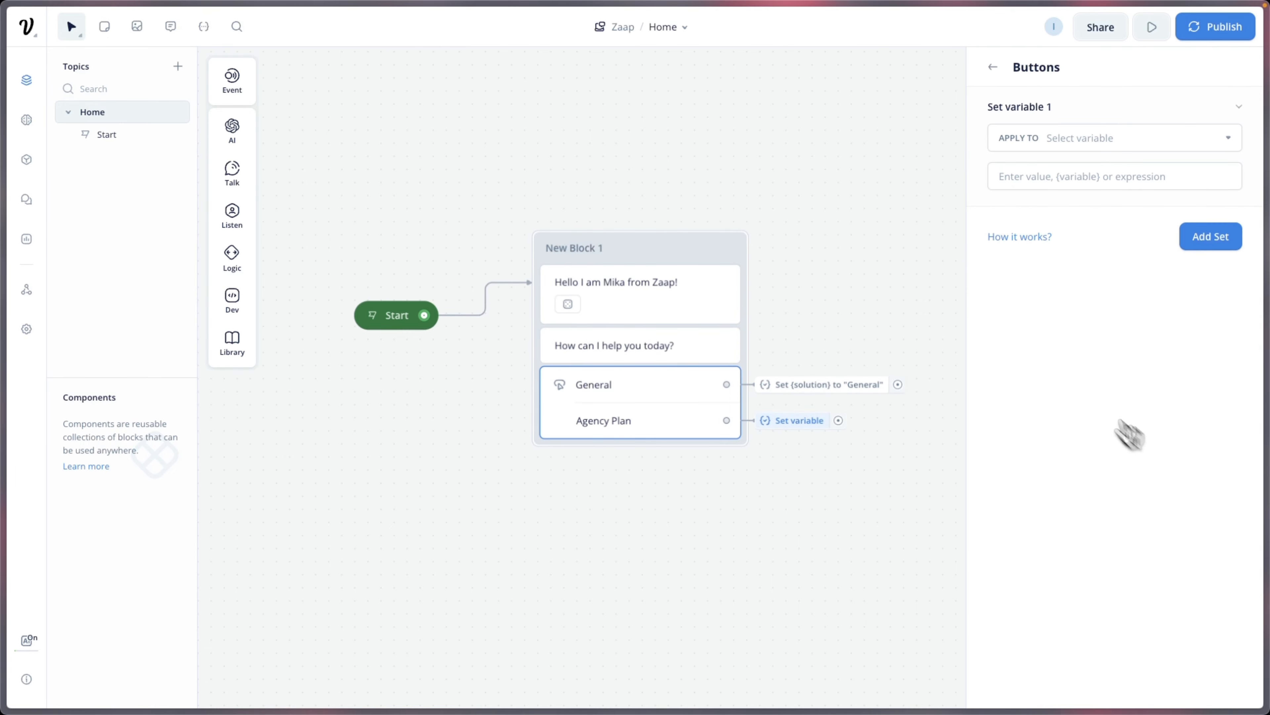
left_click(1086, 141)
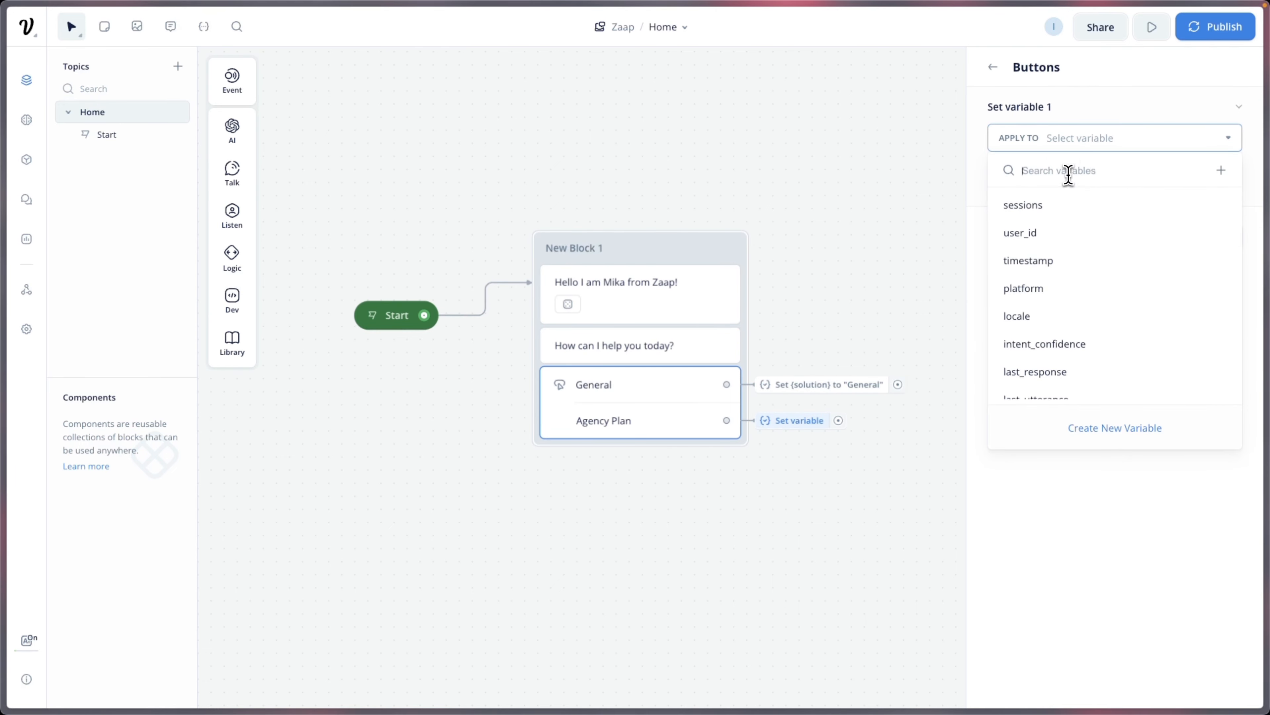
type("solution")
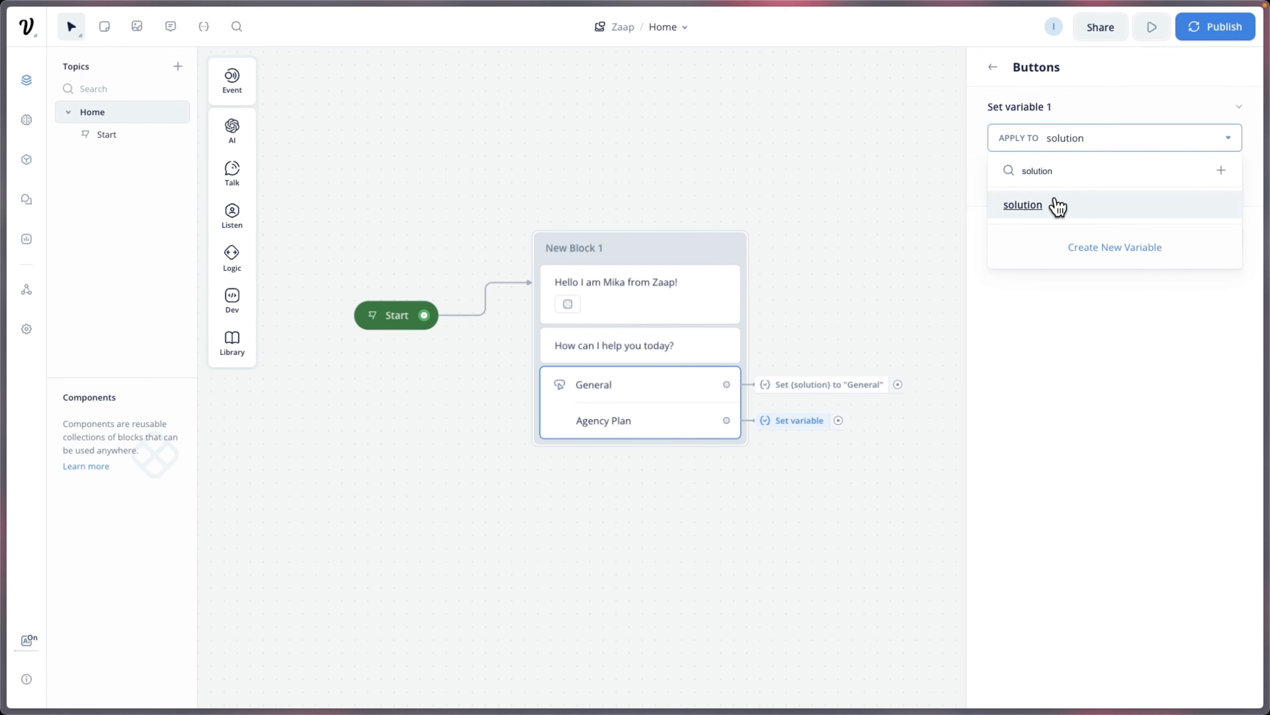
left_click(1050, 205)
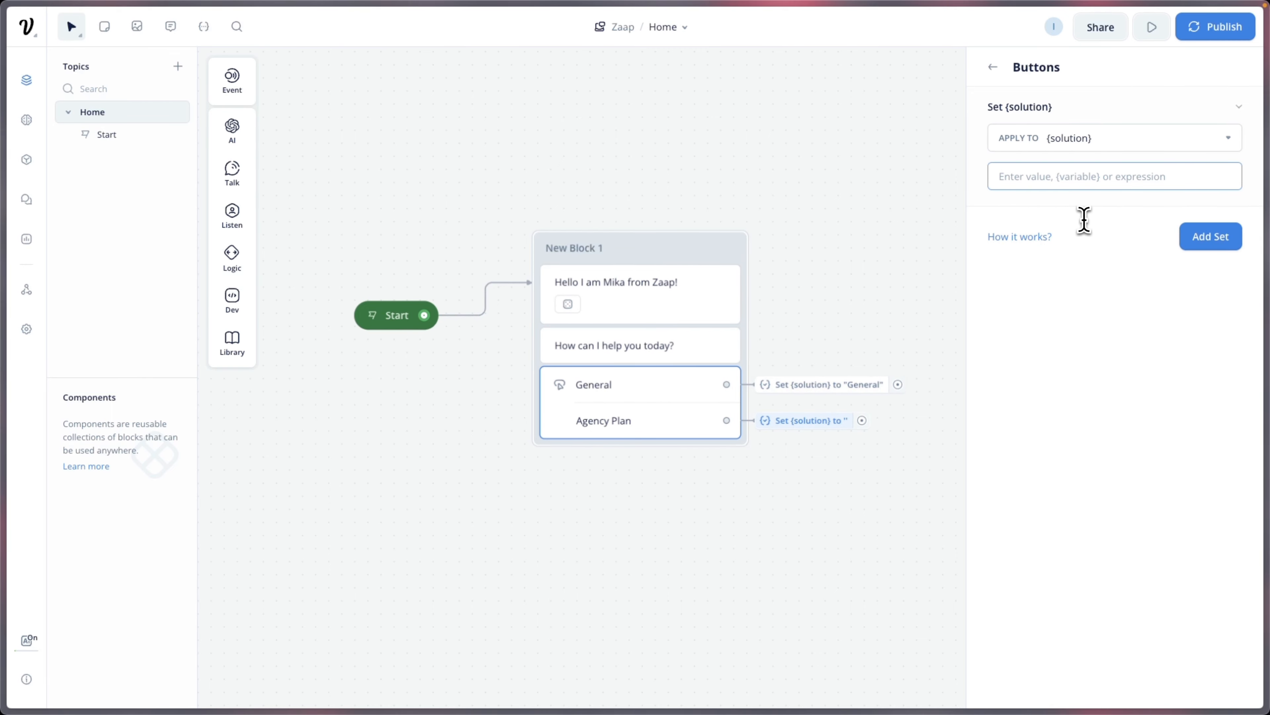
type("\"Agency Plan")
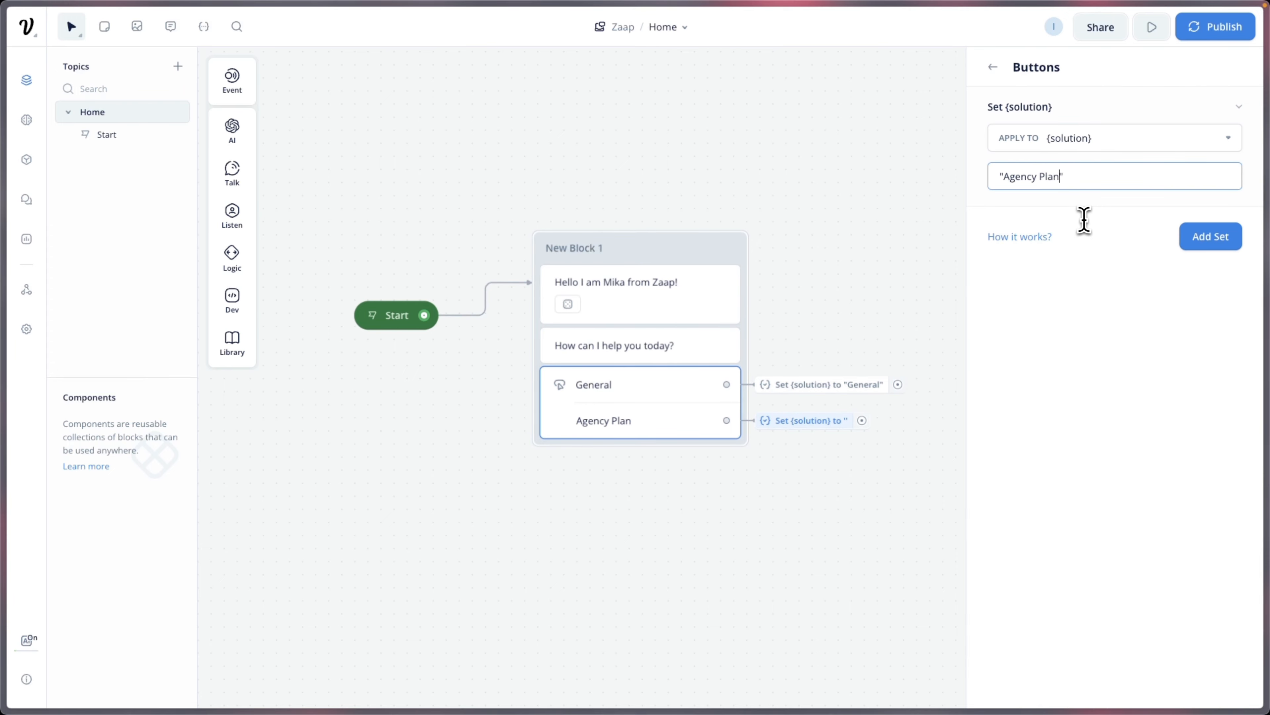
left_click(1102, 252)
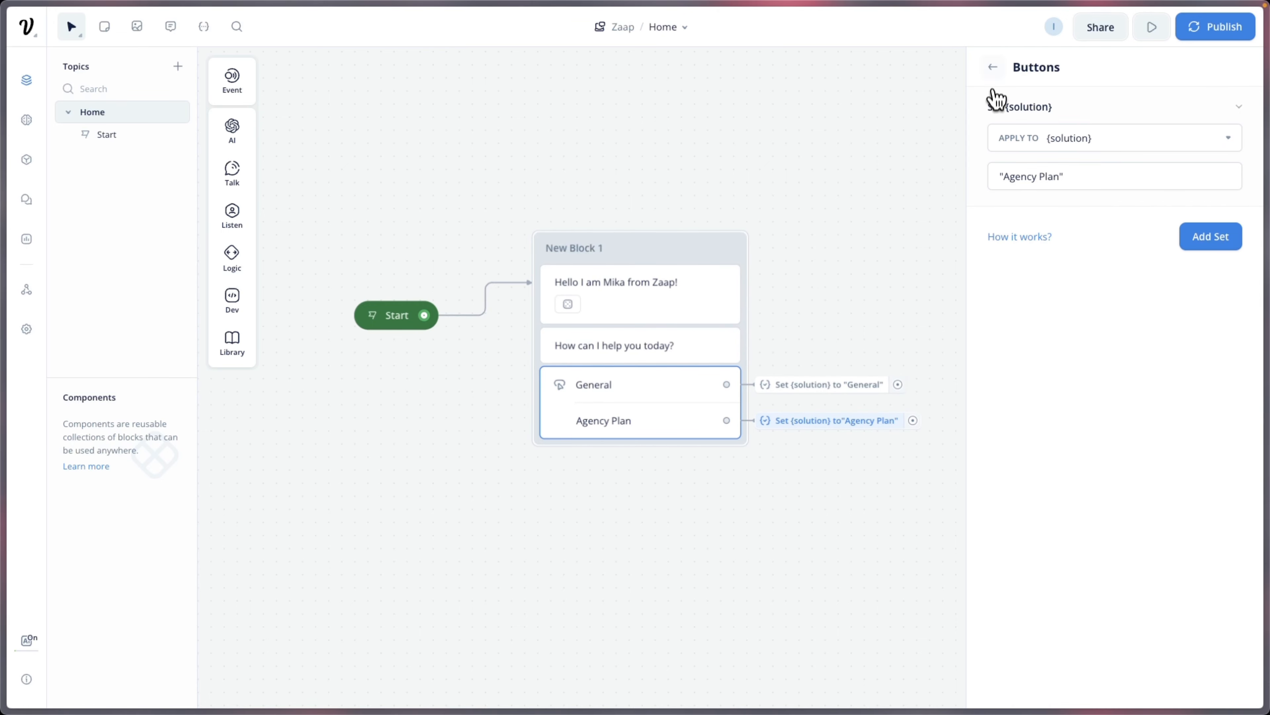
left_click(993, 66)
scroll(766, 335, "right", 3)
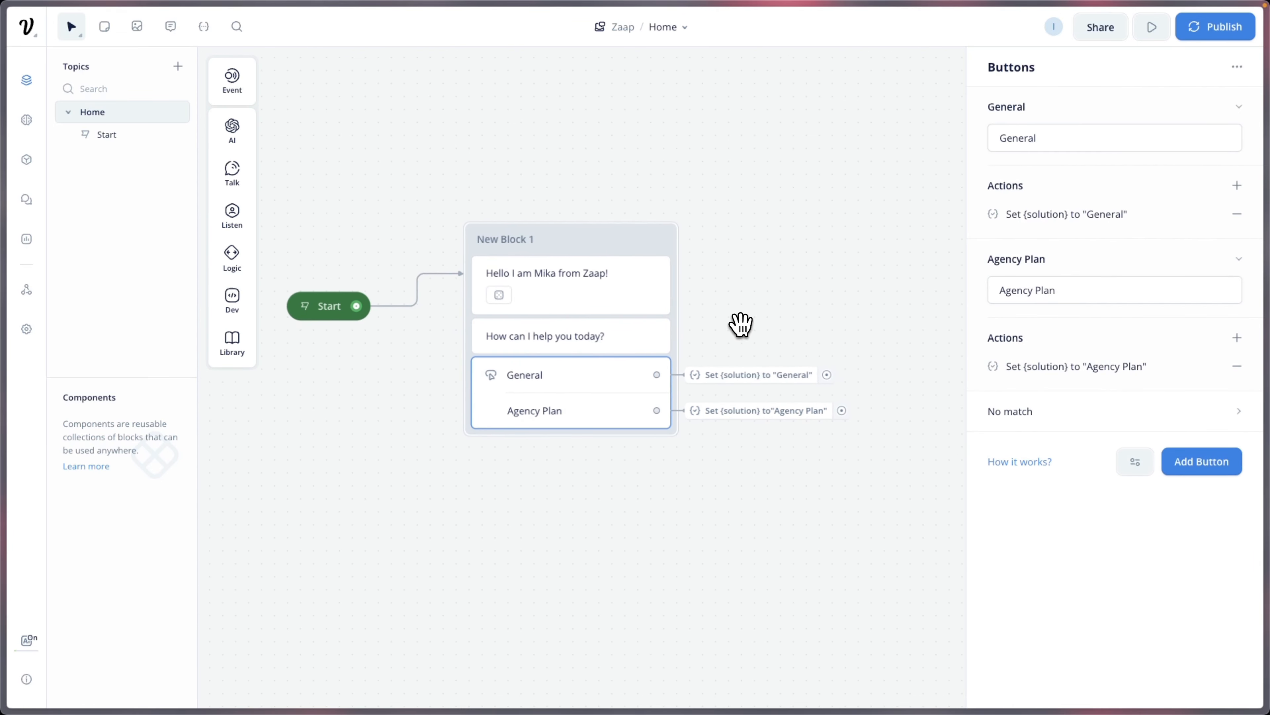
Step: Place a new text block, New Block 2, in open space on the canvas
left_click(882, 292)
scroll(848, 350, "right", 1)
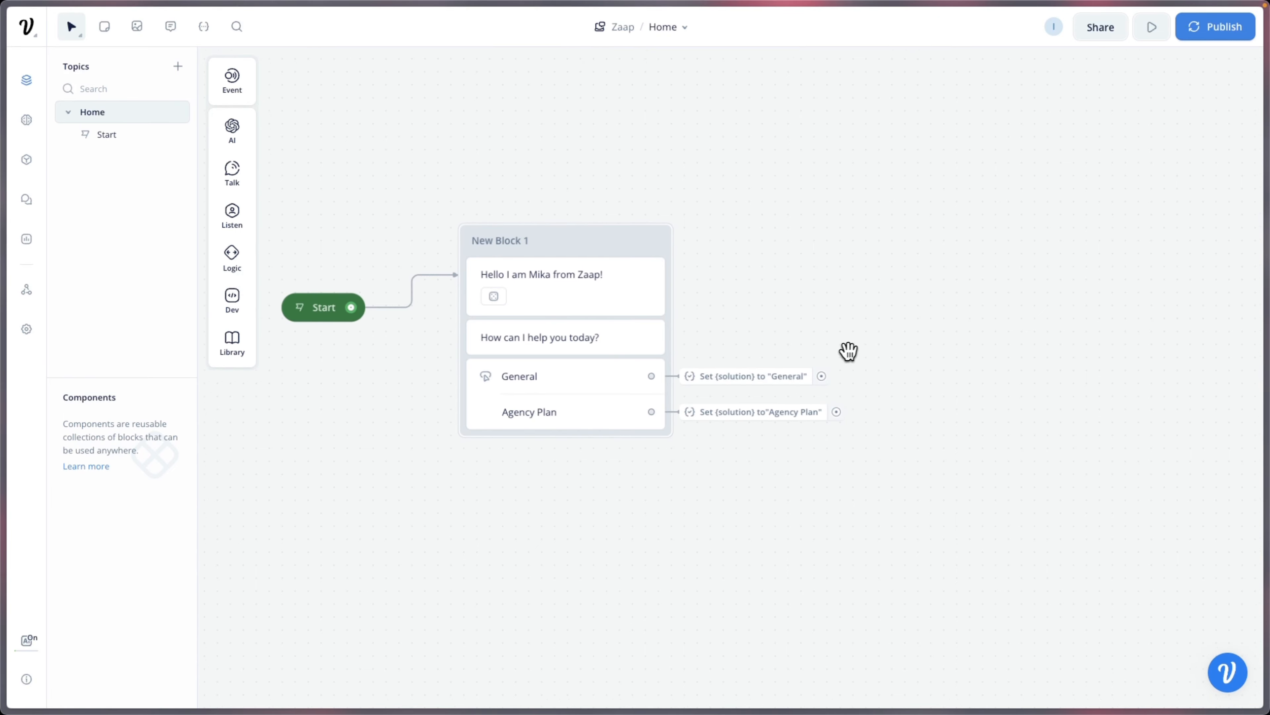
left_click_drag(849, 351, 732, 400)
mouse_move(239, 193)
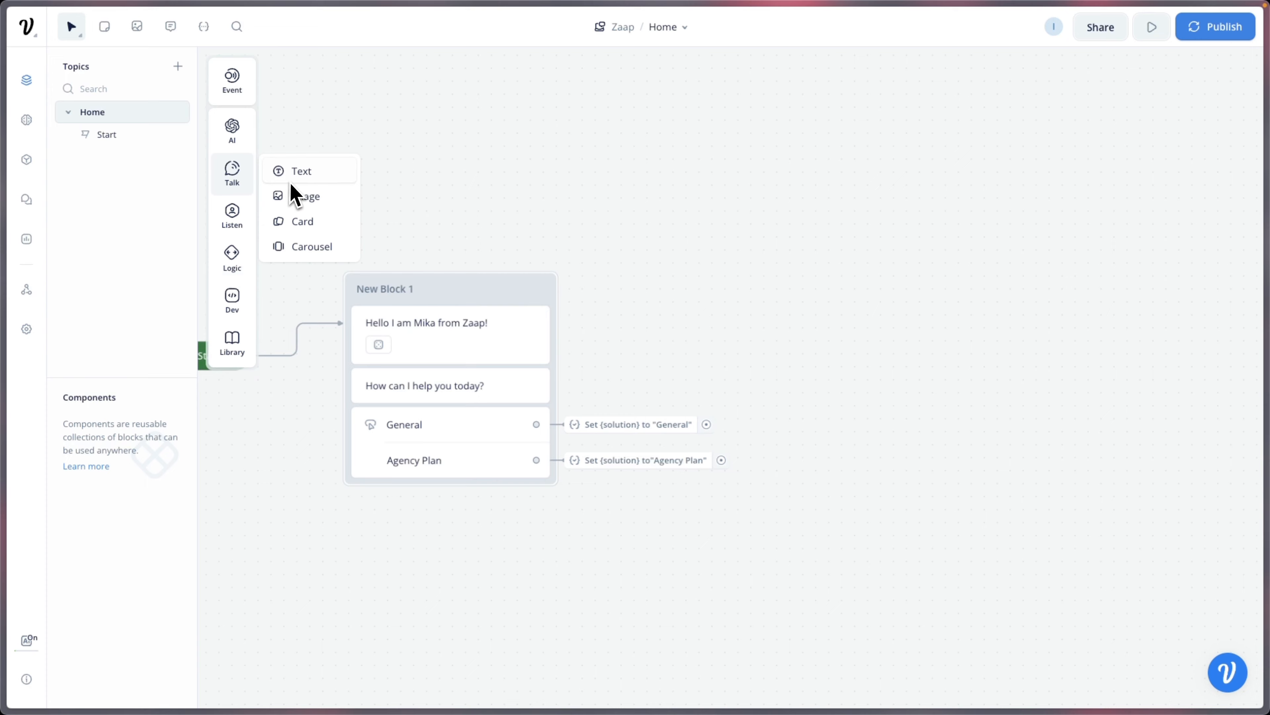
left_click_drag(290, 180, 843, 284)
left_click(850, 306)
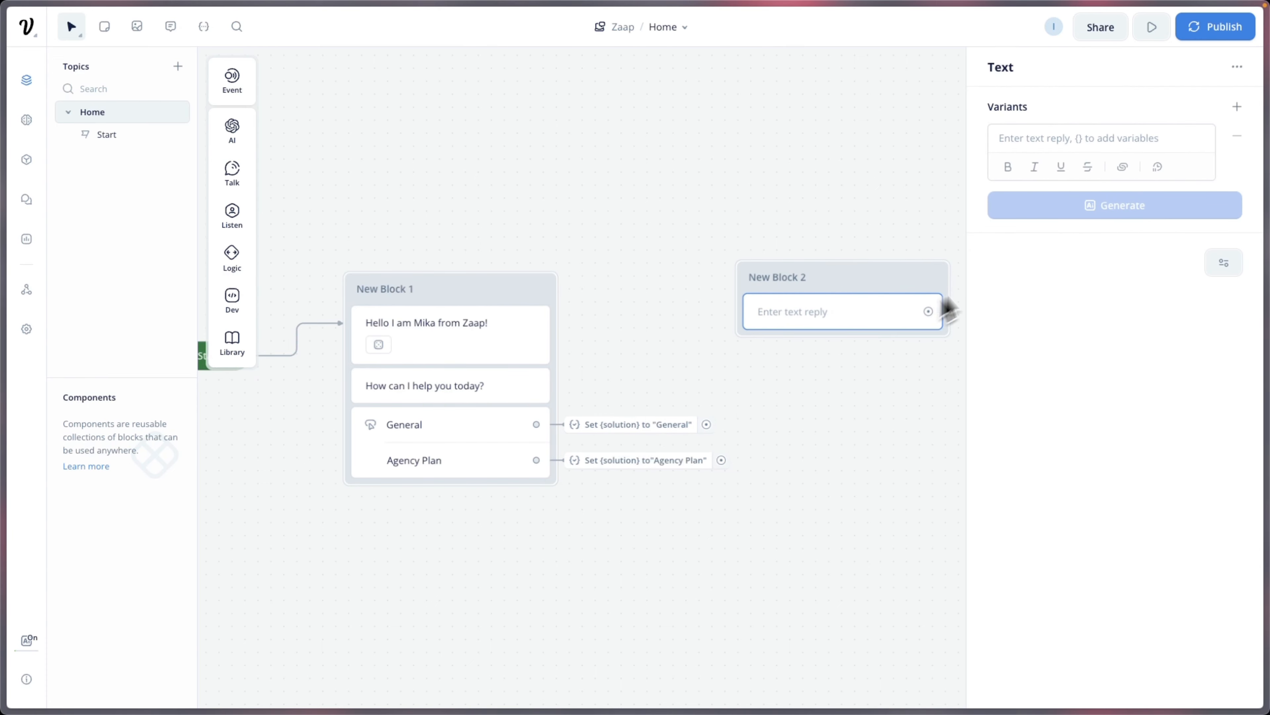
Step: Write "Great! Before I can assit you with {solution}" and a second line "I need some information about you"
left_click(1029, 142)
type("Great! Before")
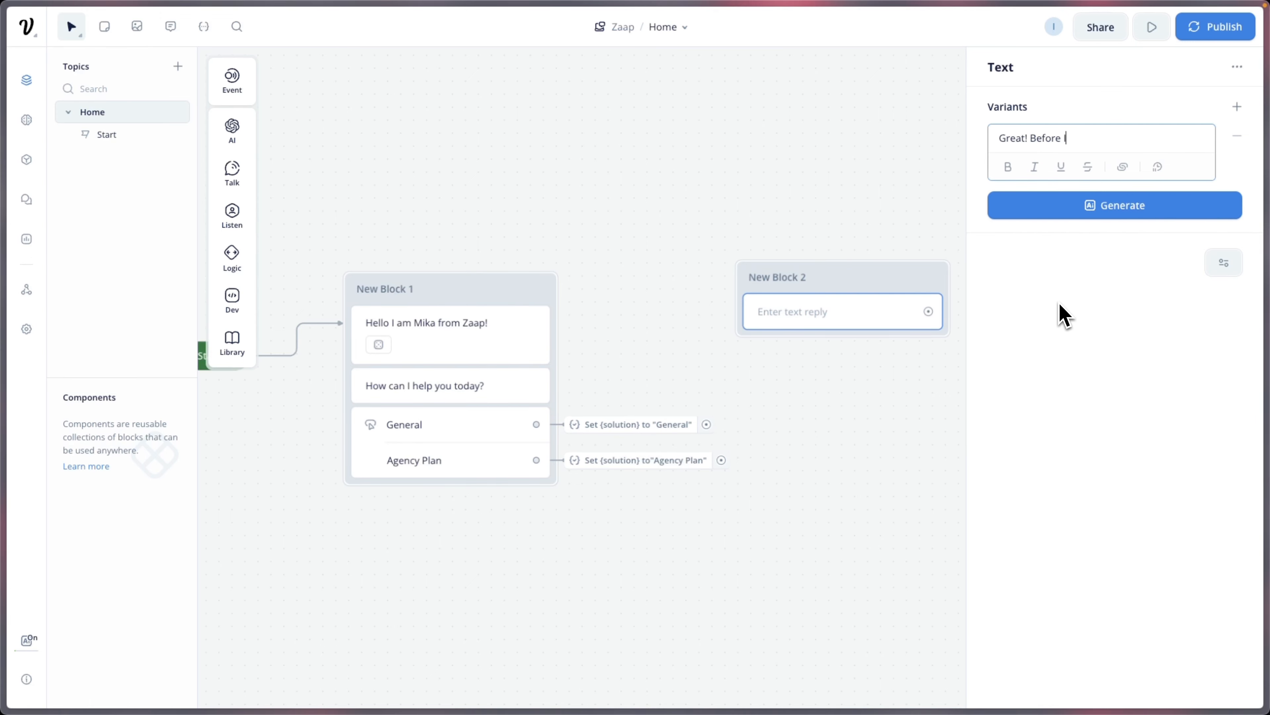
type("an assit you with {sol")
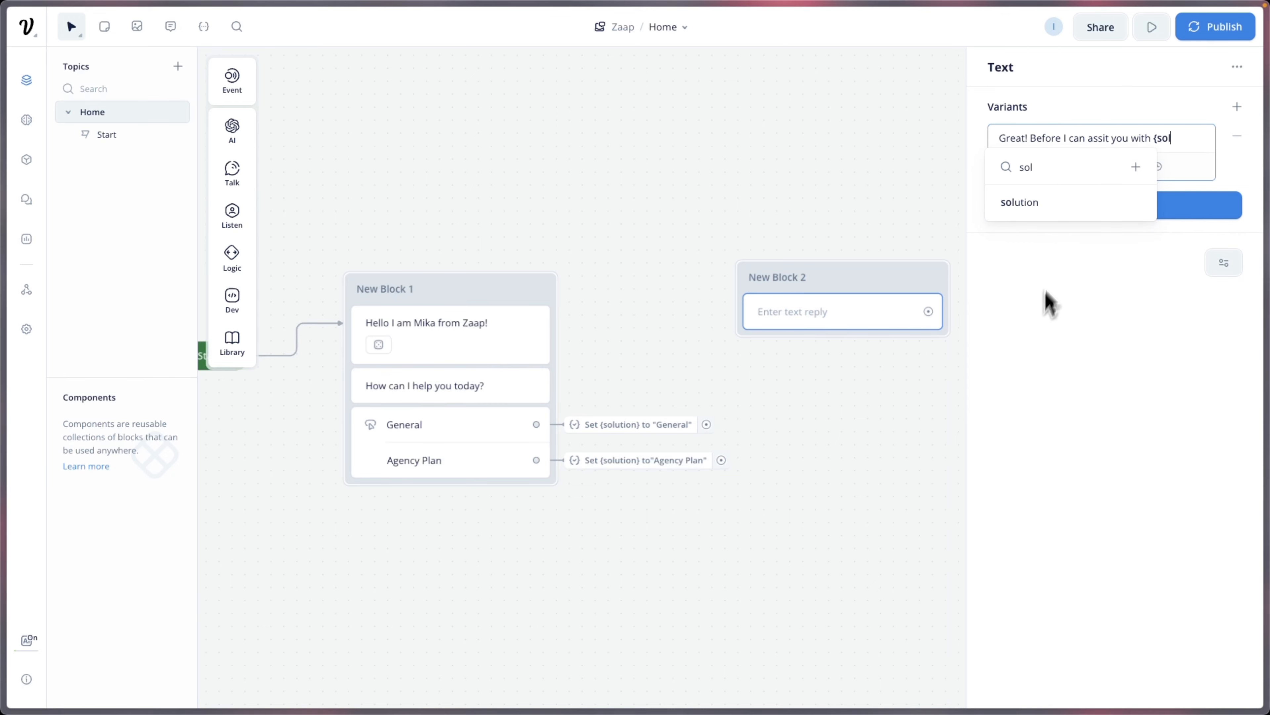
left_click(1075, 204)
left_click(1074, 213)
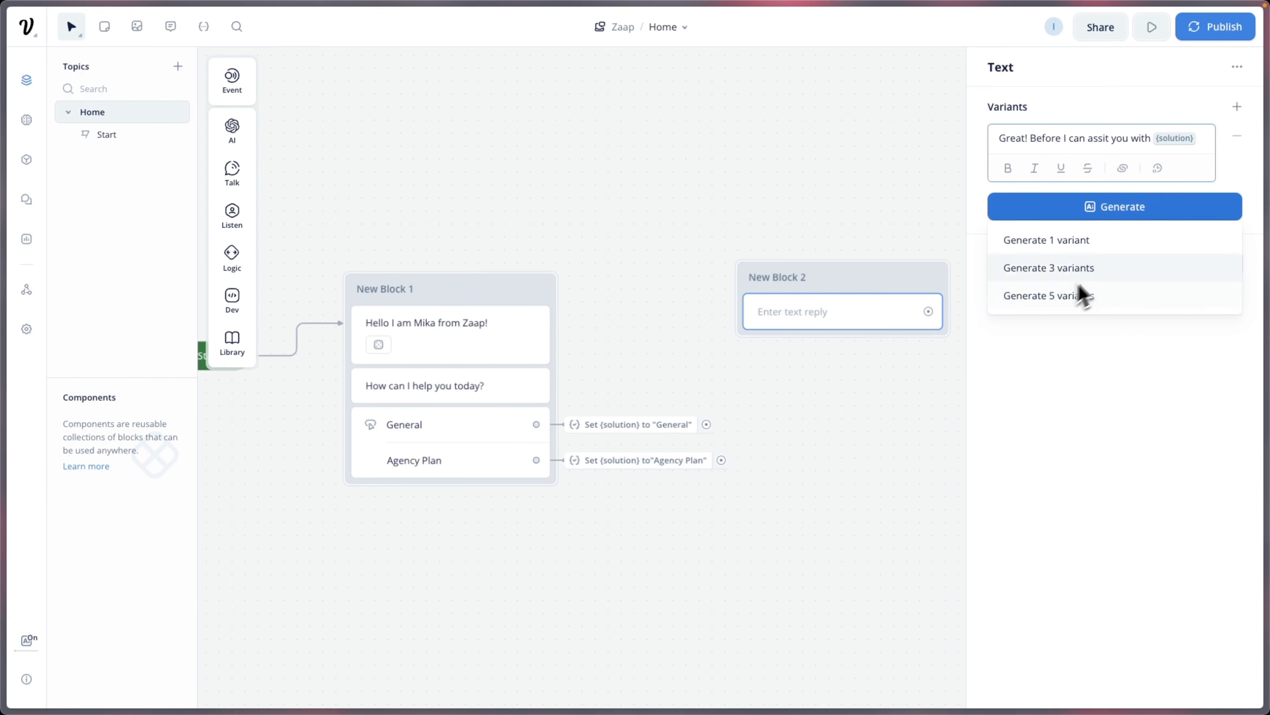
left_click(1077, 270)
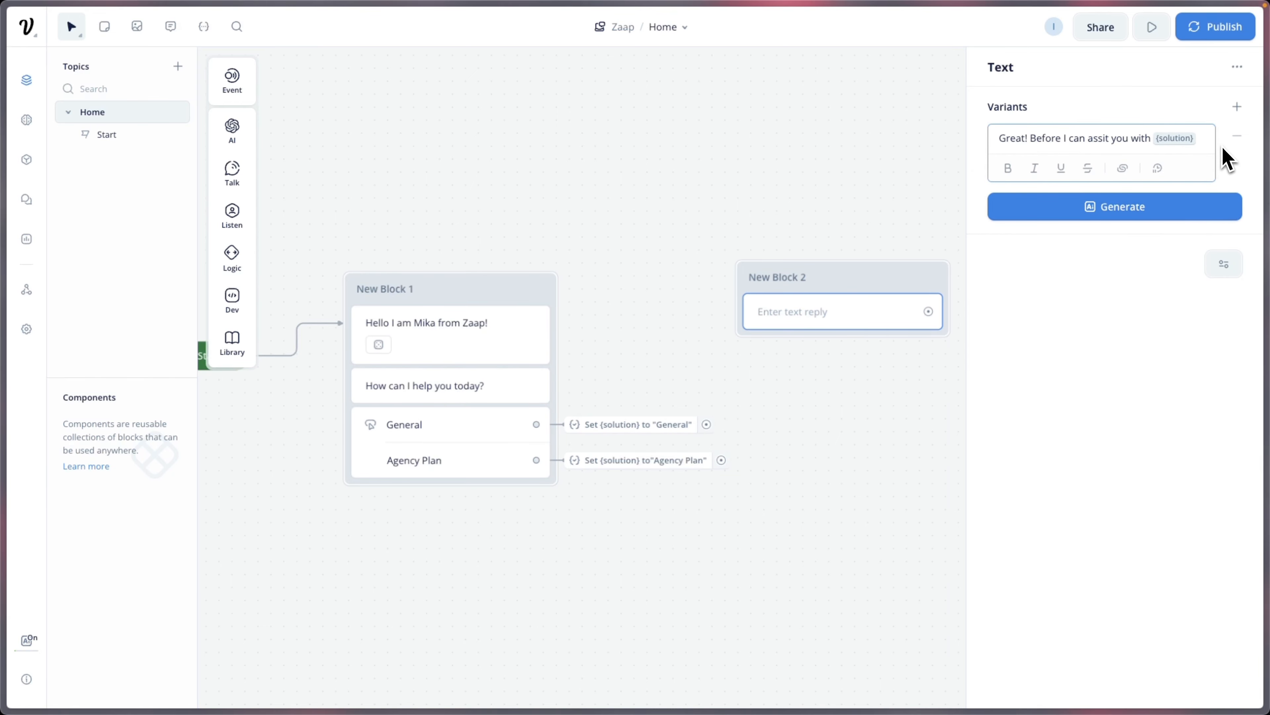
key("Return")
type("I")
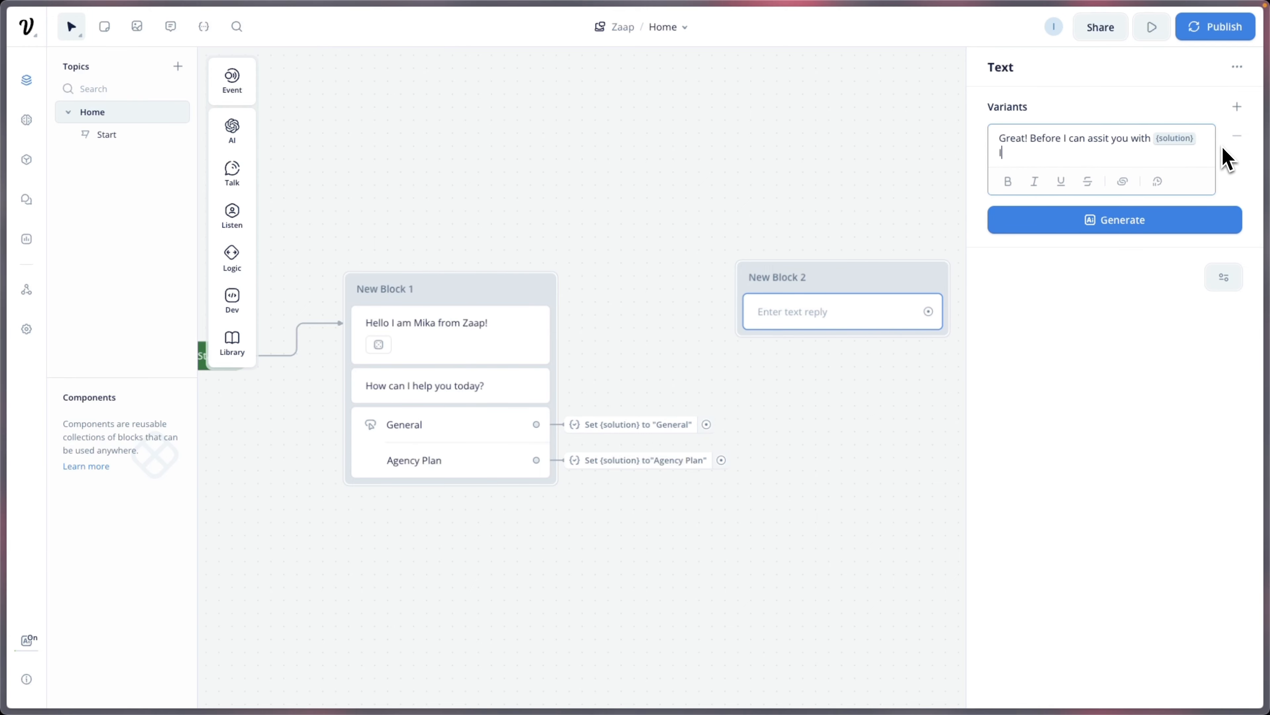
type(" need some information about you")
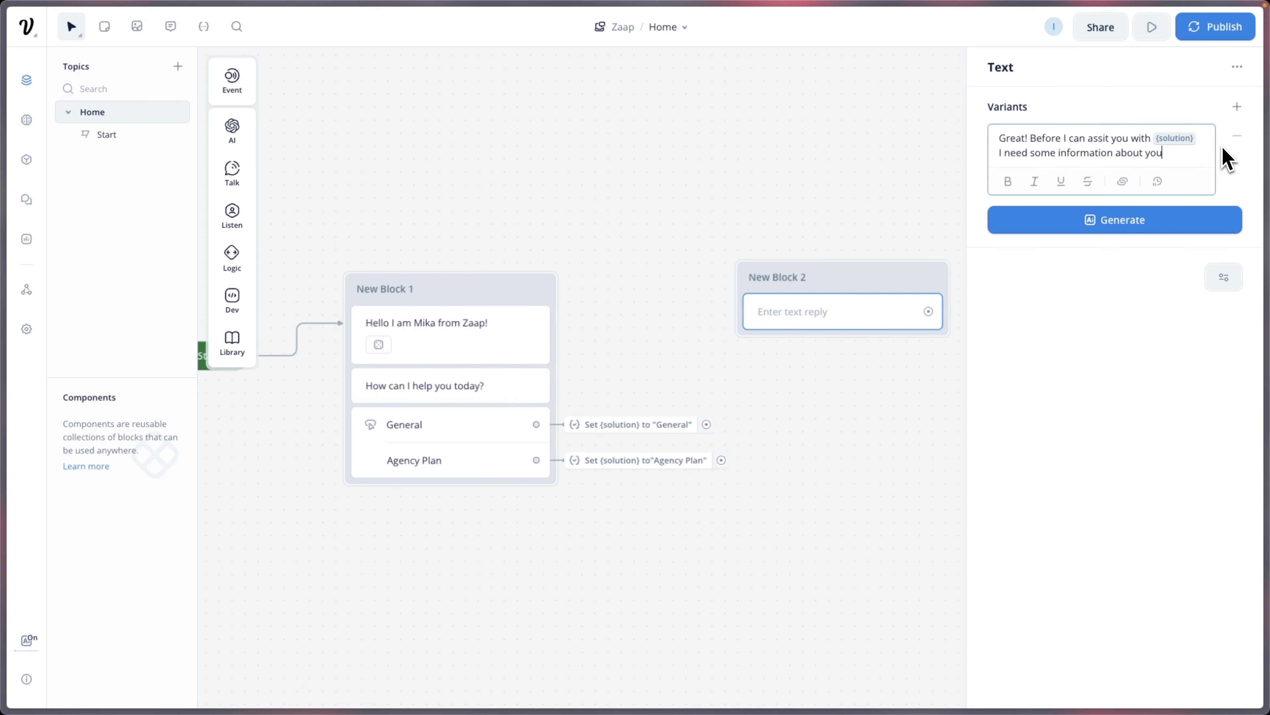
Step: Generate AI variants, accept Wonderful! and Excellent!, then delete Wonderful! and the original Great! message
left_click(1170, 218)
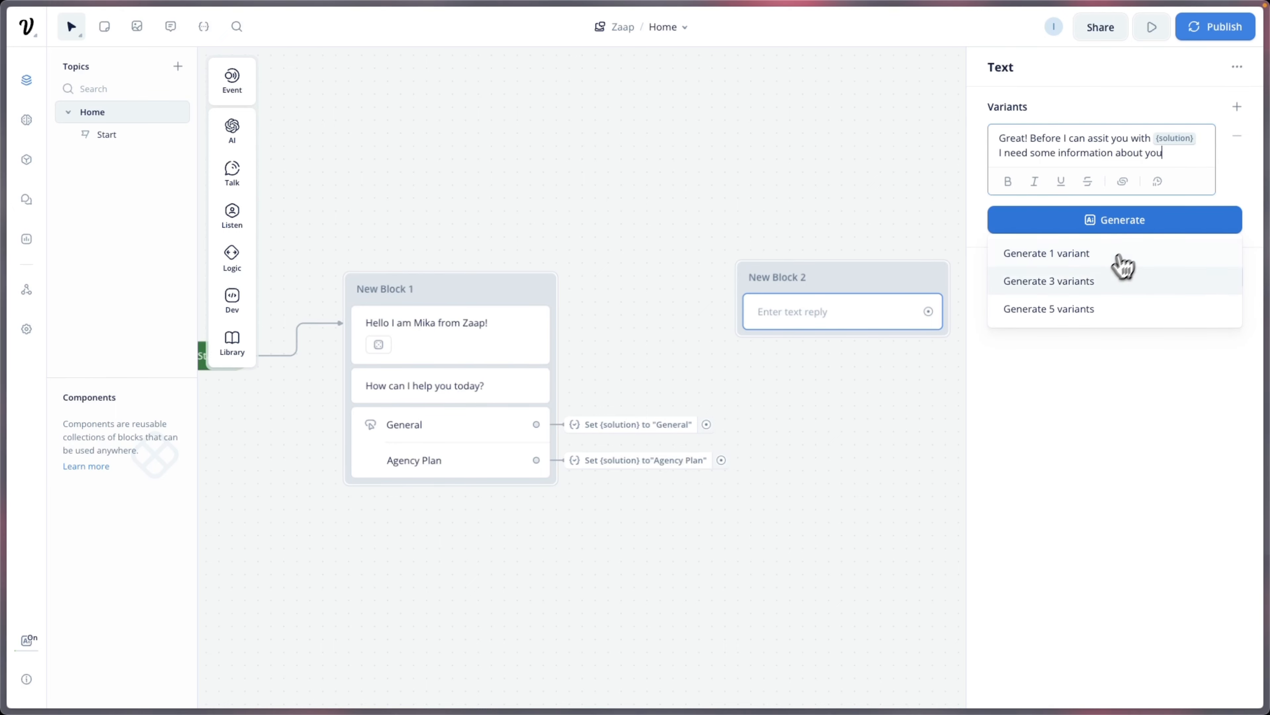
left_click(1102, 273)
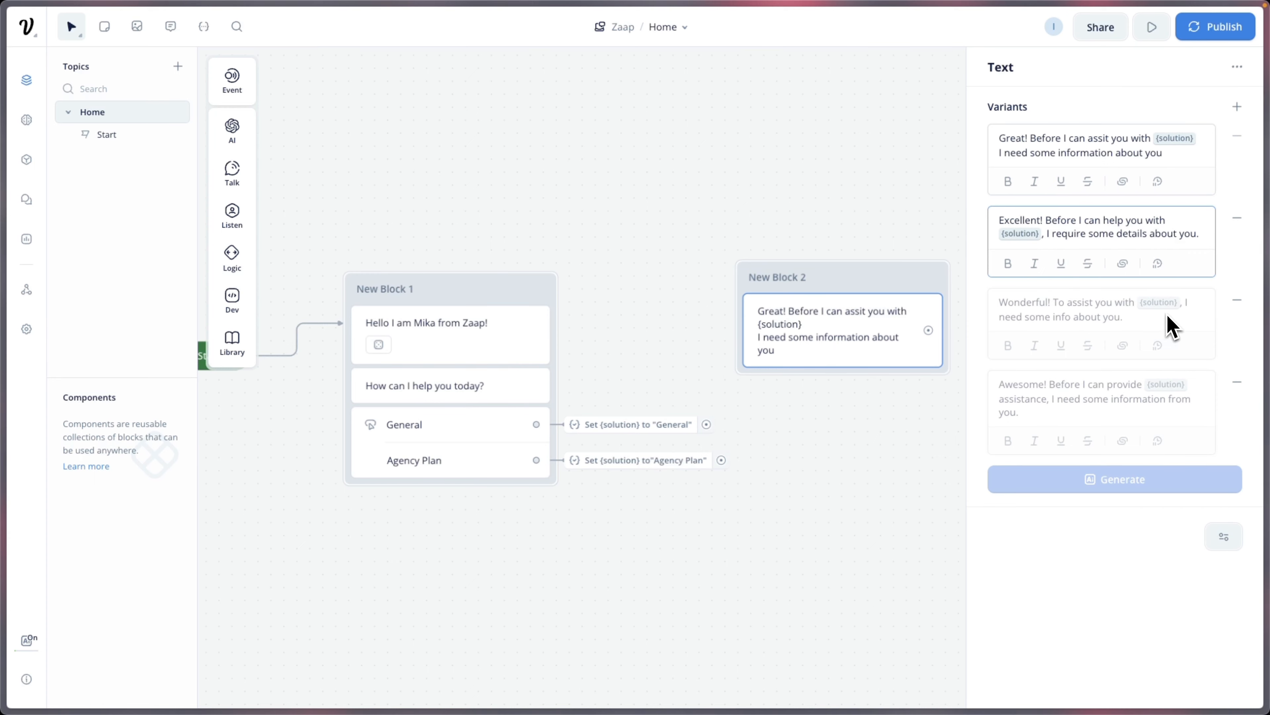
left_click(1199, 331)
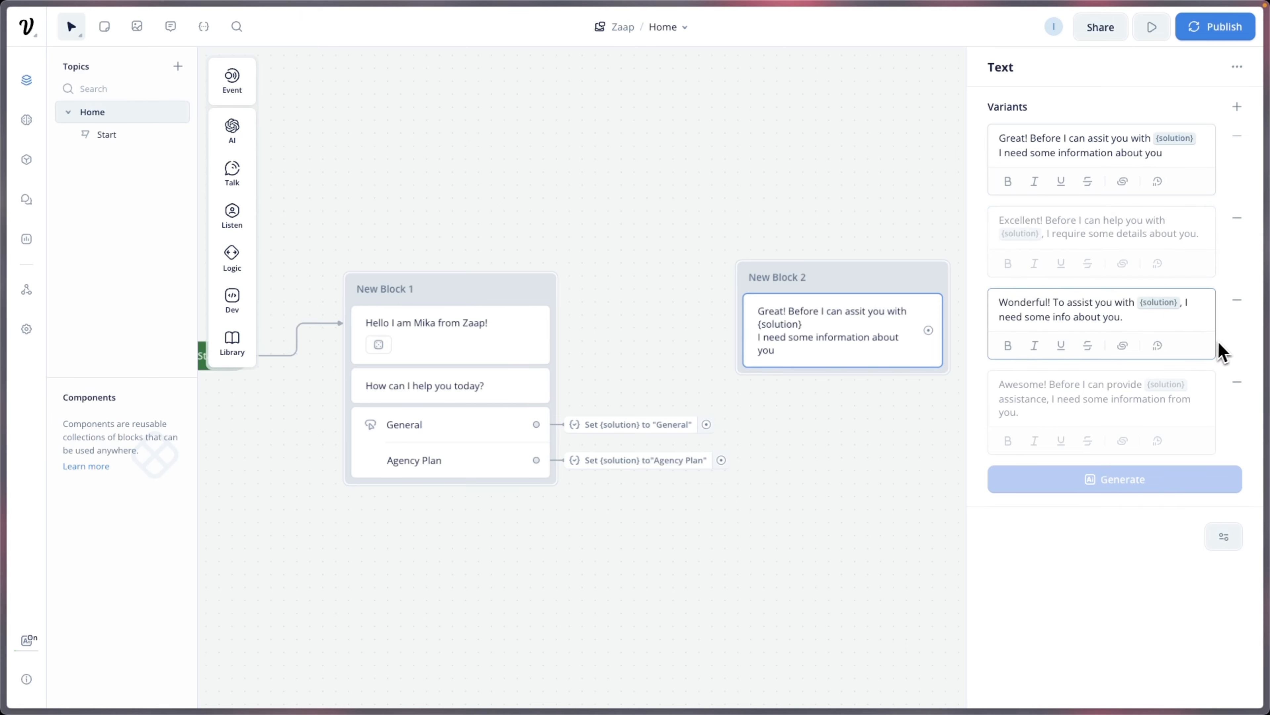
left_click(1228, 341)
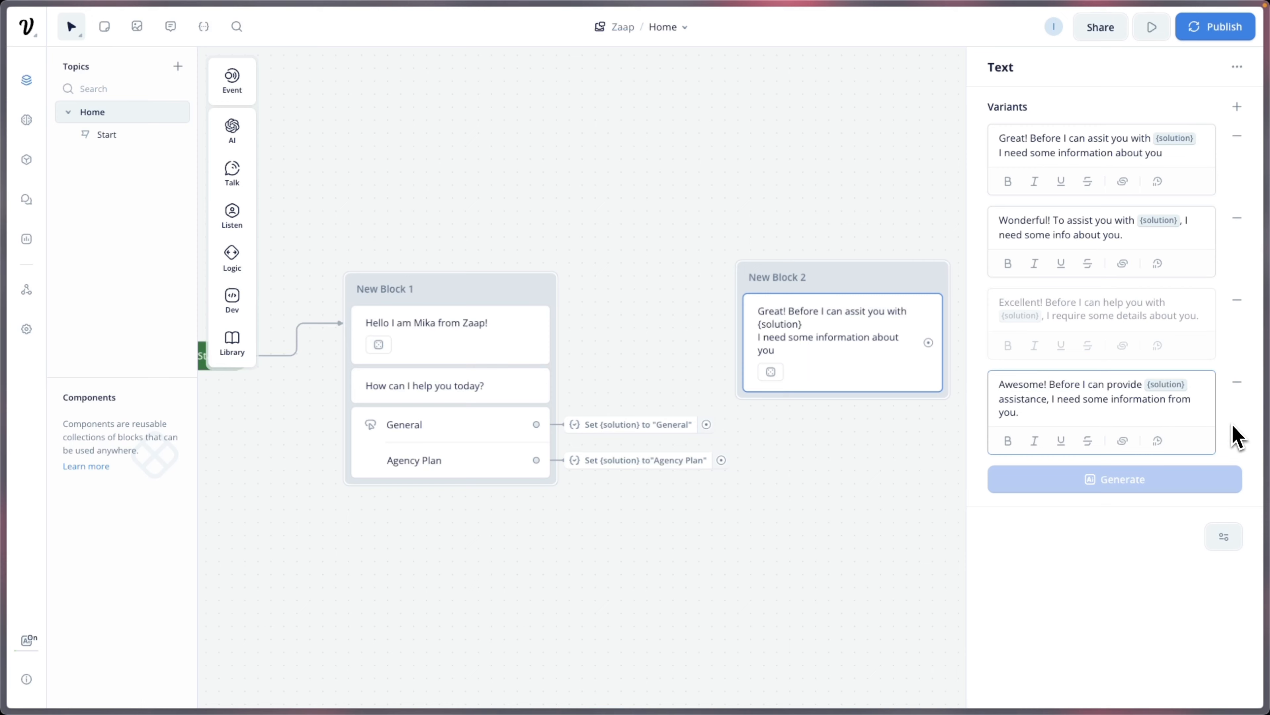
left_click(1234, 436)
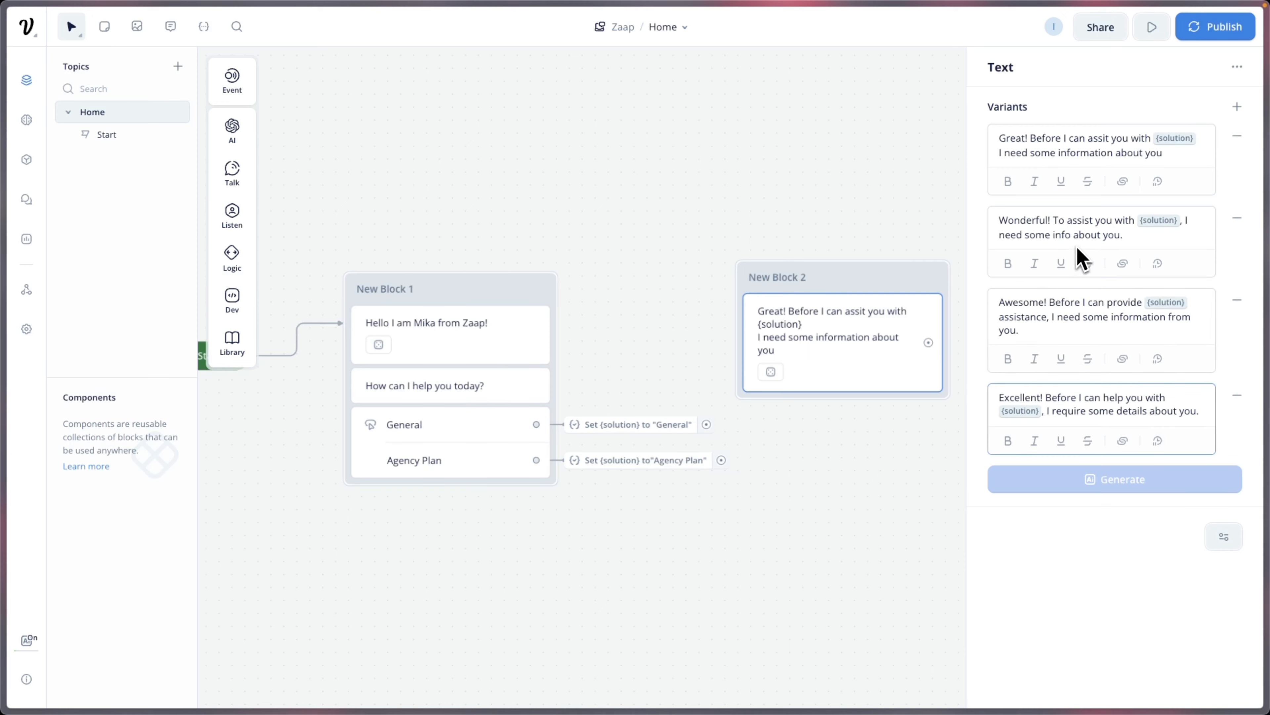
left_click(1237, 219)
left_click(1236, 136)
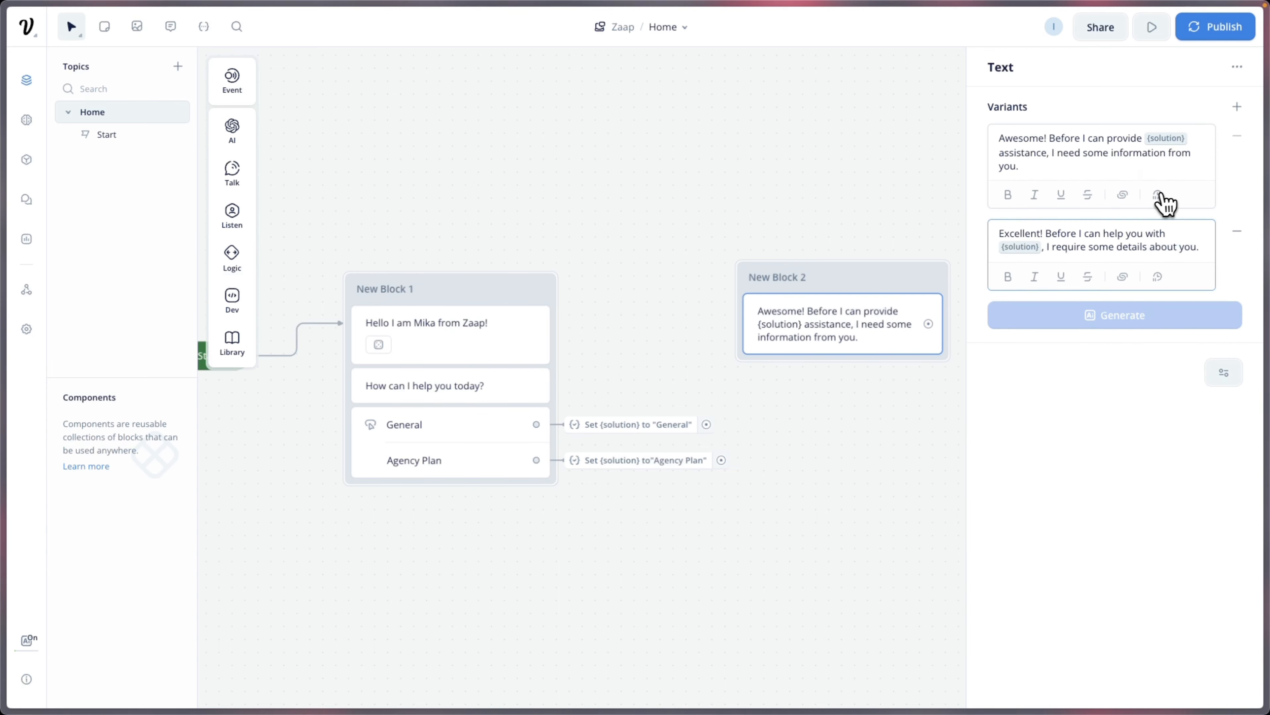
Step: Close the text editor and move New Block 2 up and to the right
left_click(922, 425)
left_click_drag(921, 425, 865, 420)
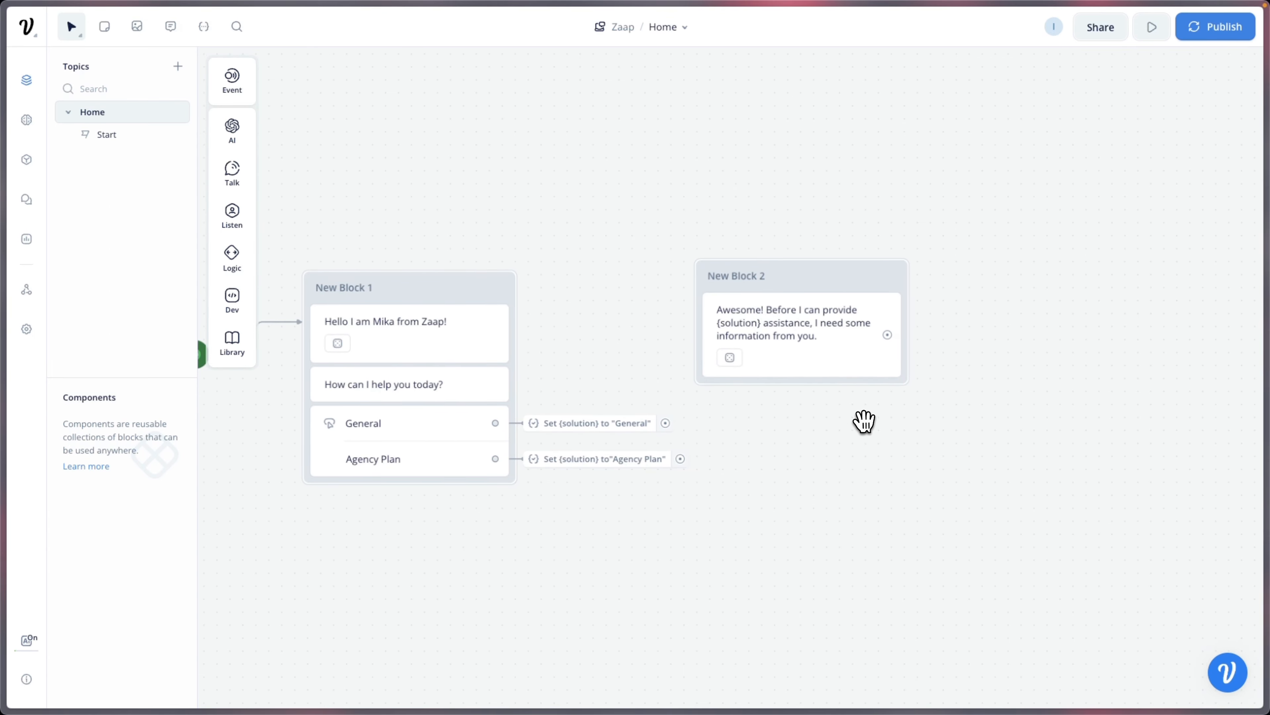
left_click_drag(796, 275, 833, 231)
Step: Connect the General path to New Block 2 and open its existing message
left_click_drag(665, 423, 755, 240)
left_click_drag(820, 410, 759, 421)
left_click(793, 319)
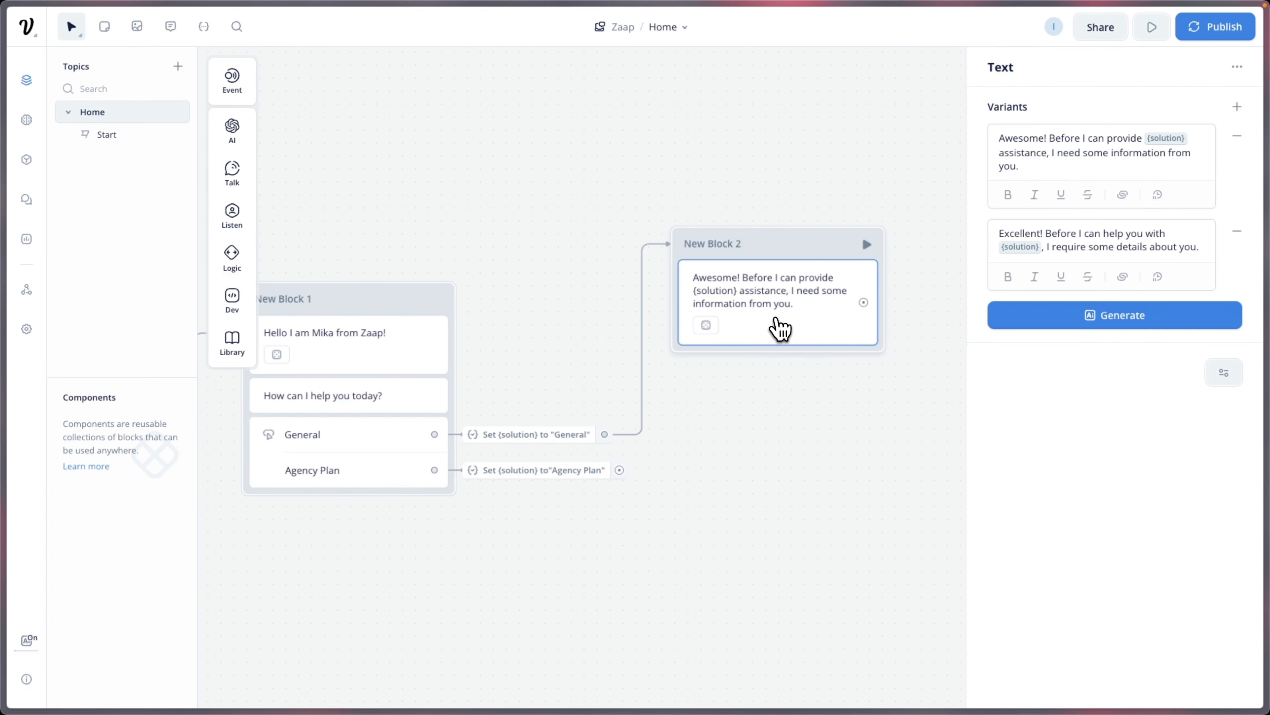
Step: Add a 'What is your name?' text to New Block 2 with three generated variants, removing 'May I know your name?'
mouse_move(239, 181)
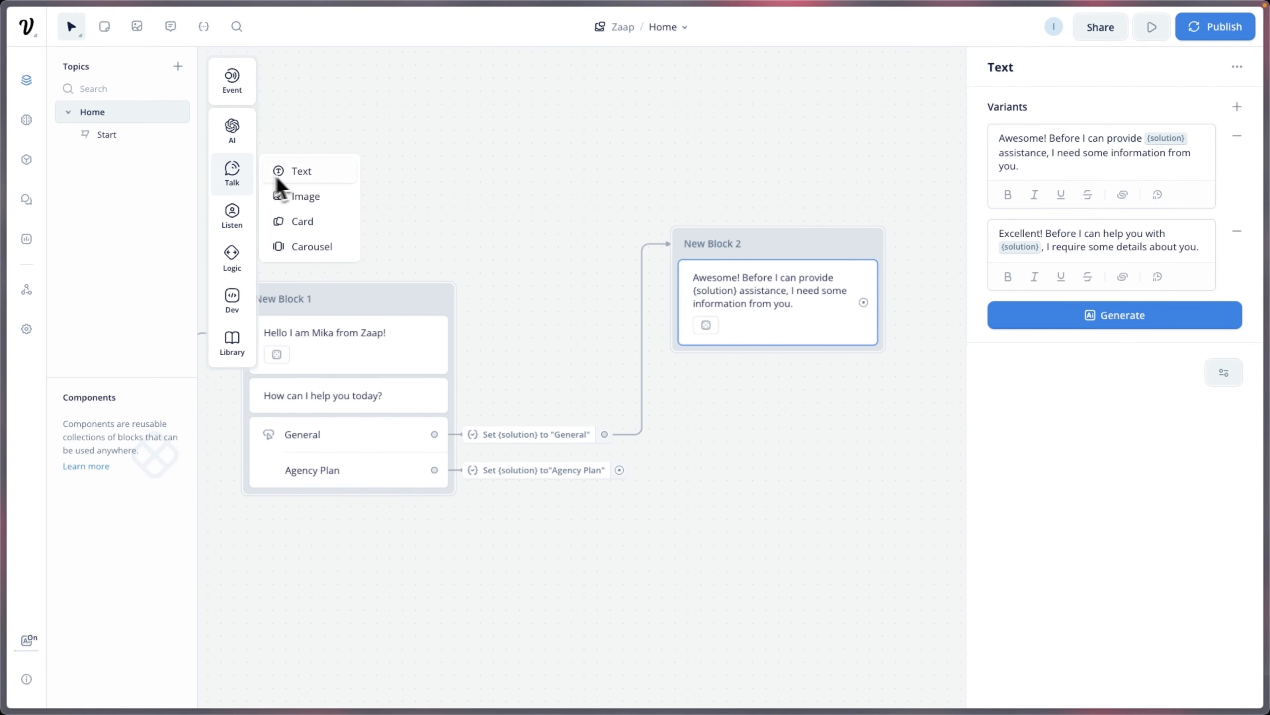
left_click_drag(278, 187, 742, 369)
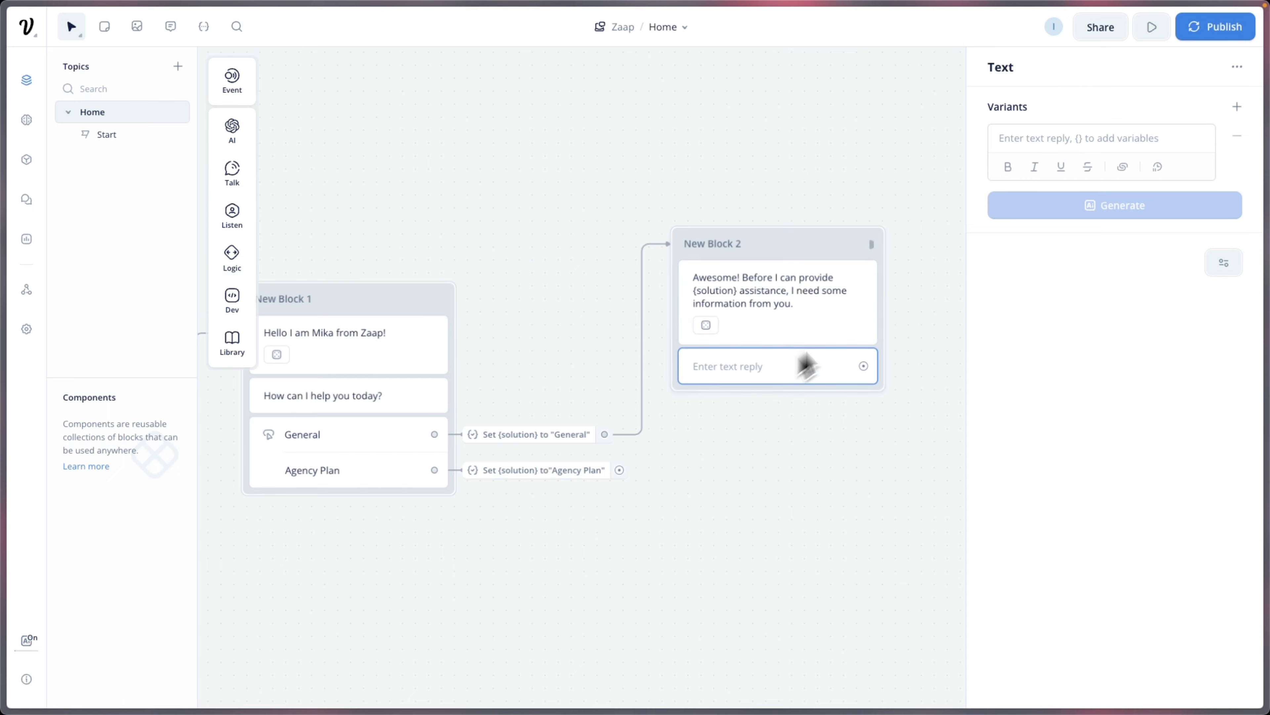
left_click(1018, 145)
type("Wh")
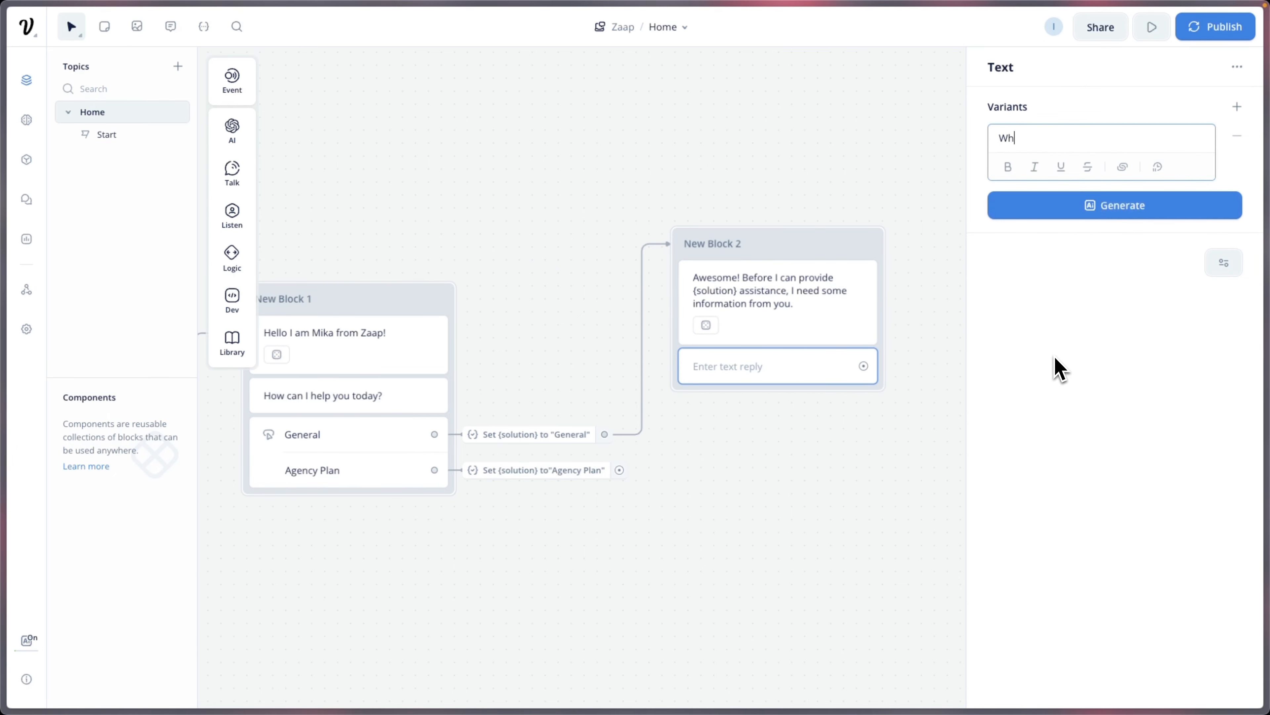
type("at is your name?")
left_click(1108, 210)
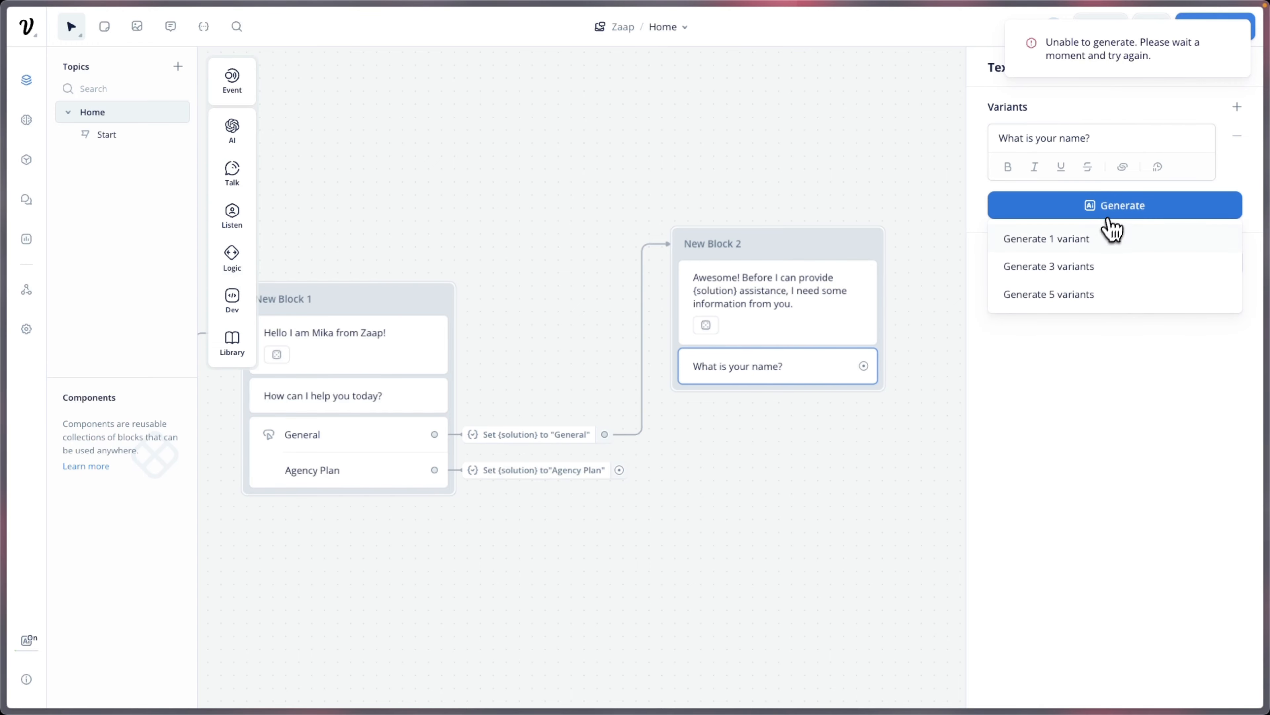
left_click(1095, 263)
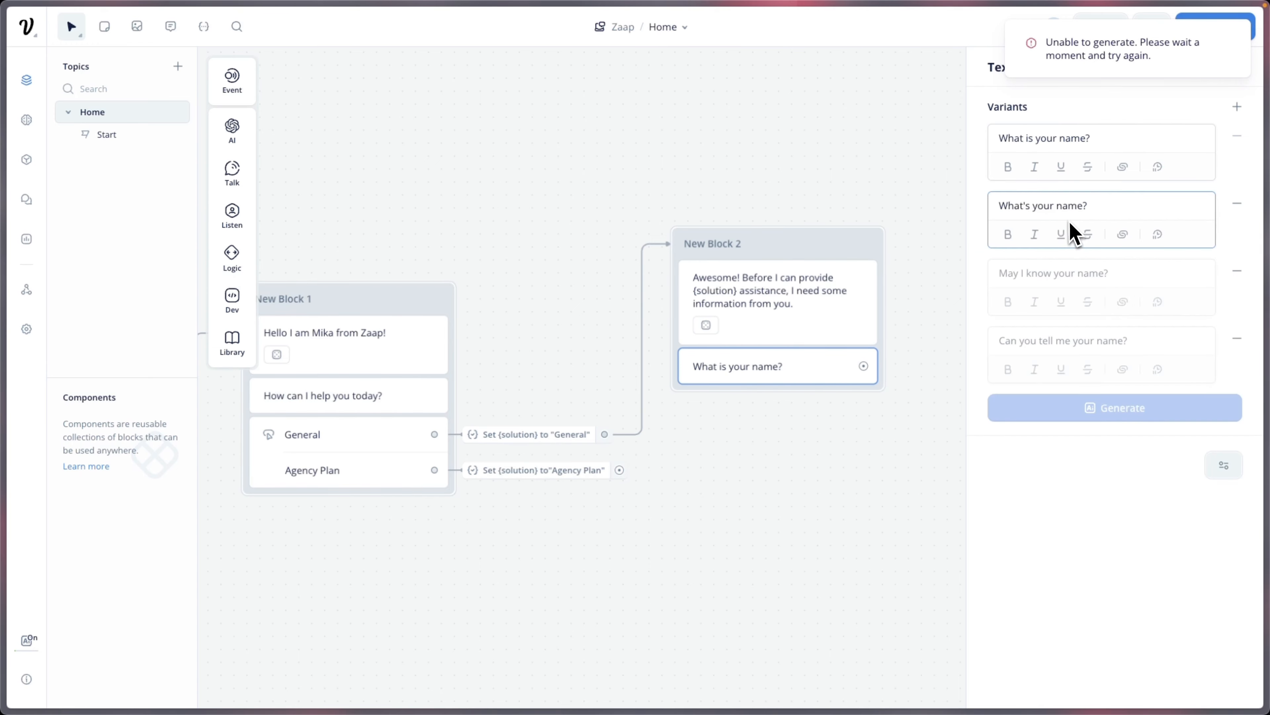
left_click(1238, 270)
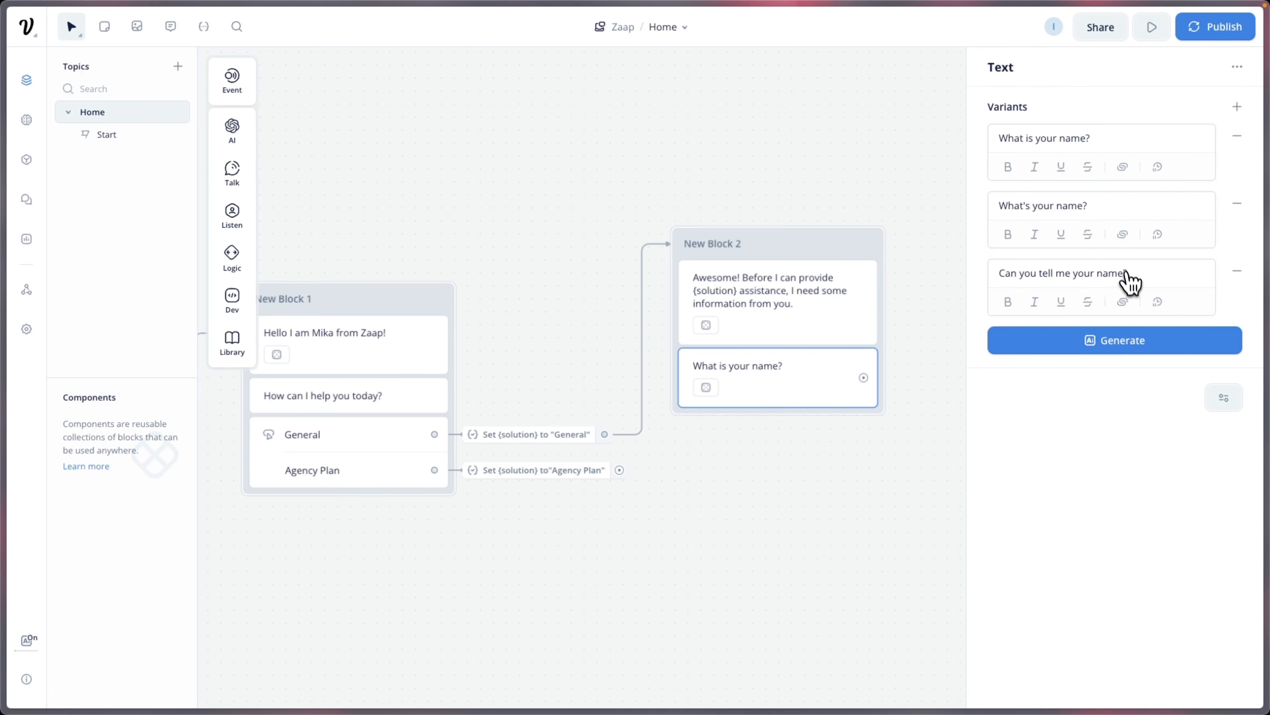
left_click(959, 473)
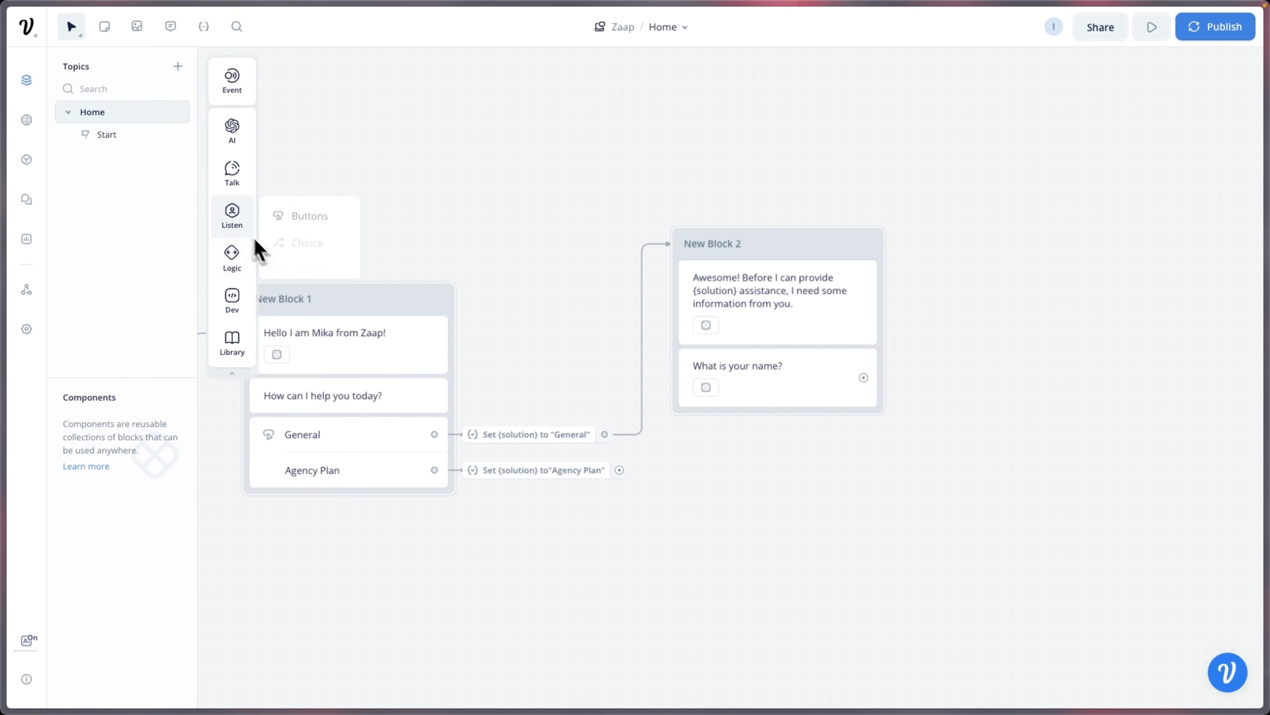
Step: Add a Capture step to New Block 2 saving the user's whole reply into a new {name} variable
left_click_drag(290, 263, 729, 425)
left_click(1044, 180)
type("{")
key("BackSpace")
type("name")
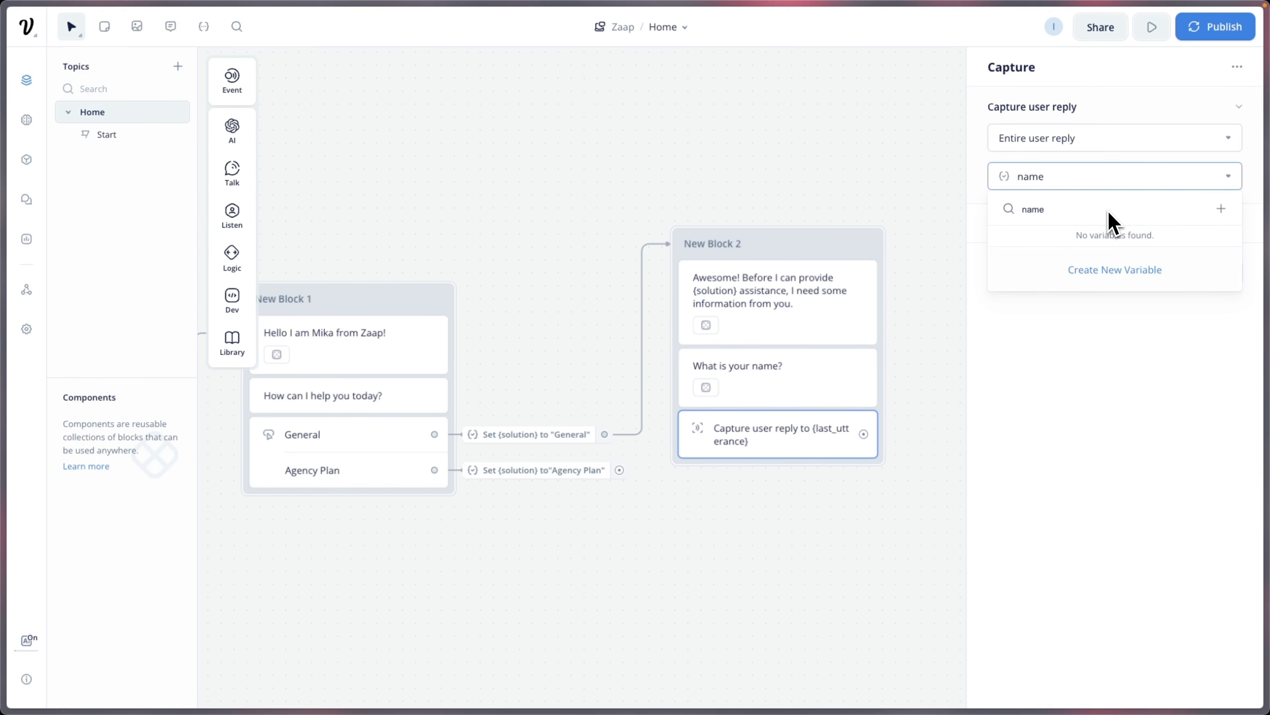
left_click(1137, 272)
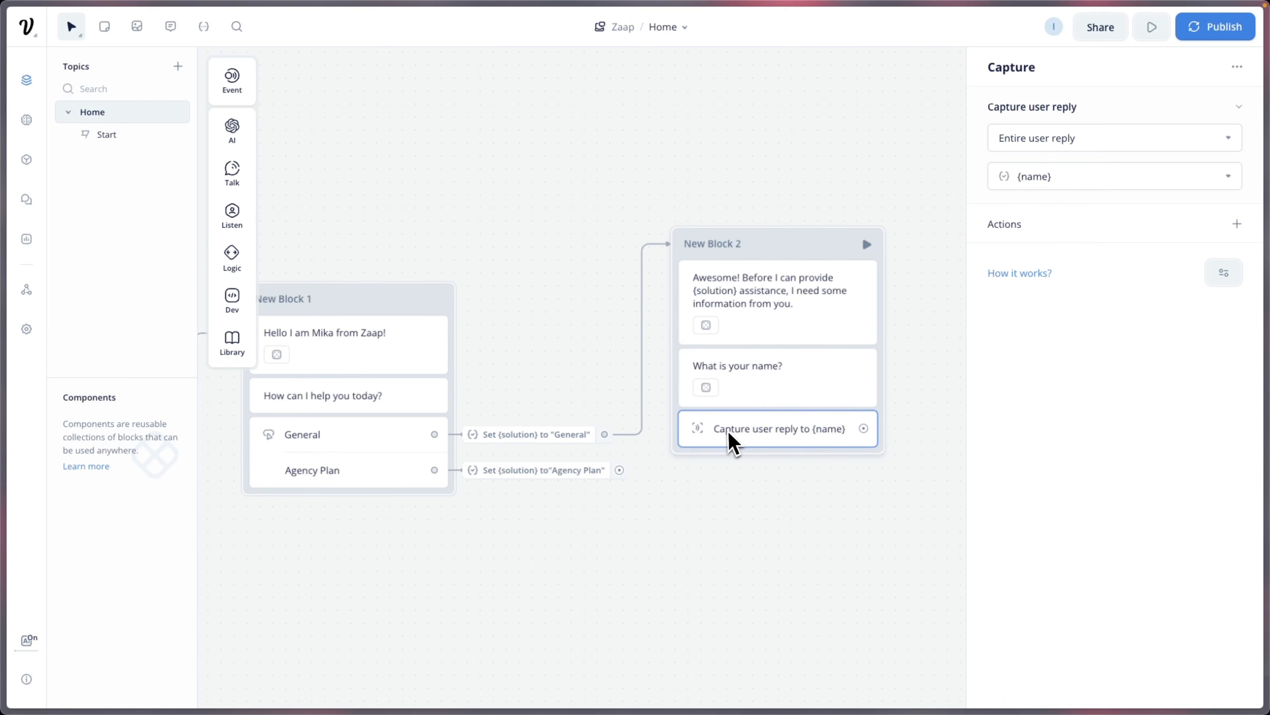
left_click(911, 378)
scroll(853, 345, "down", 2)
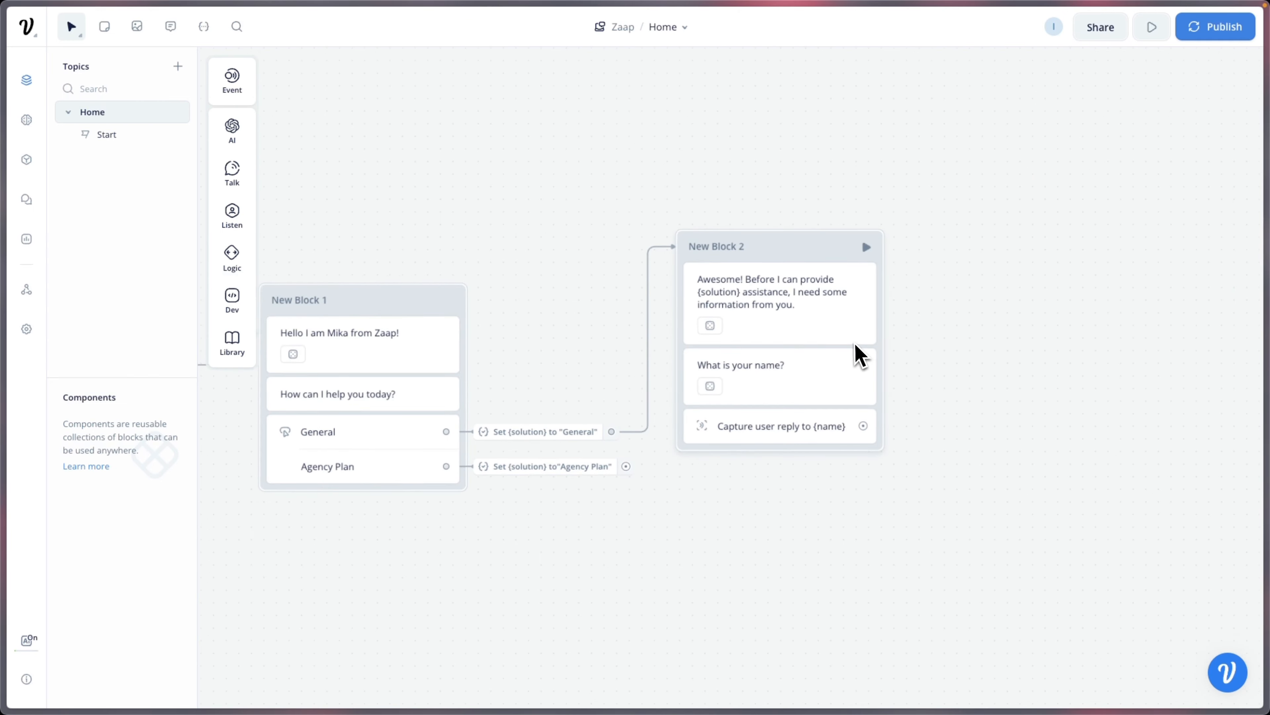
Step: Link the name capture to a new block that starts with a text message
left_click_drag(984, 350, 791, 426)
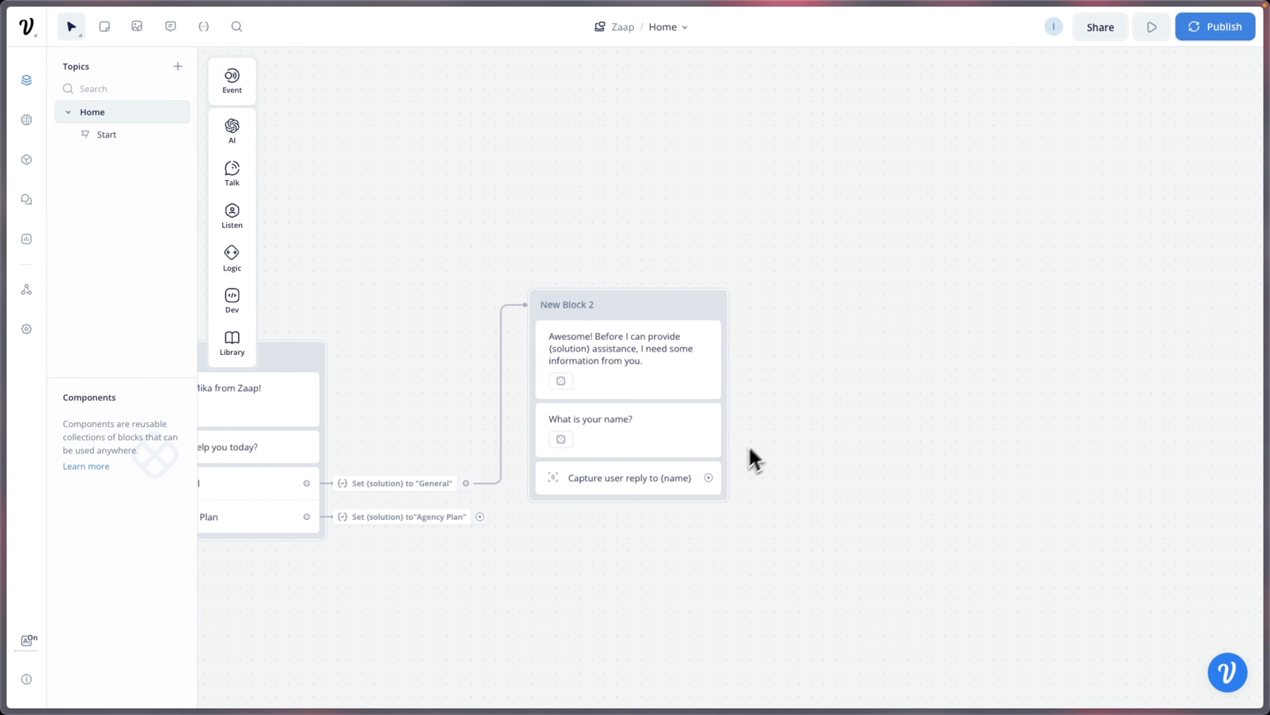
left_click_drag(708, 477, 808, 323)
mouse_move(848, 365)
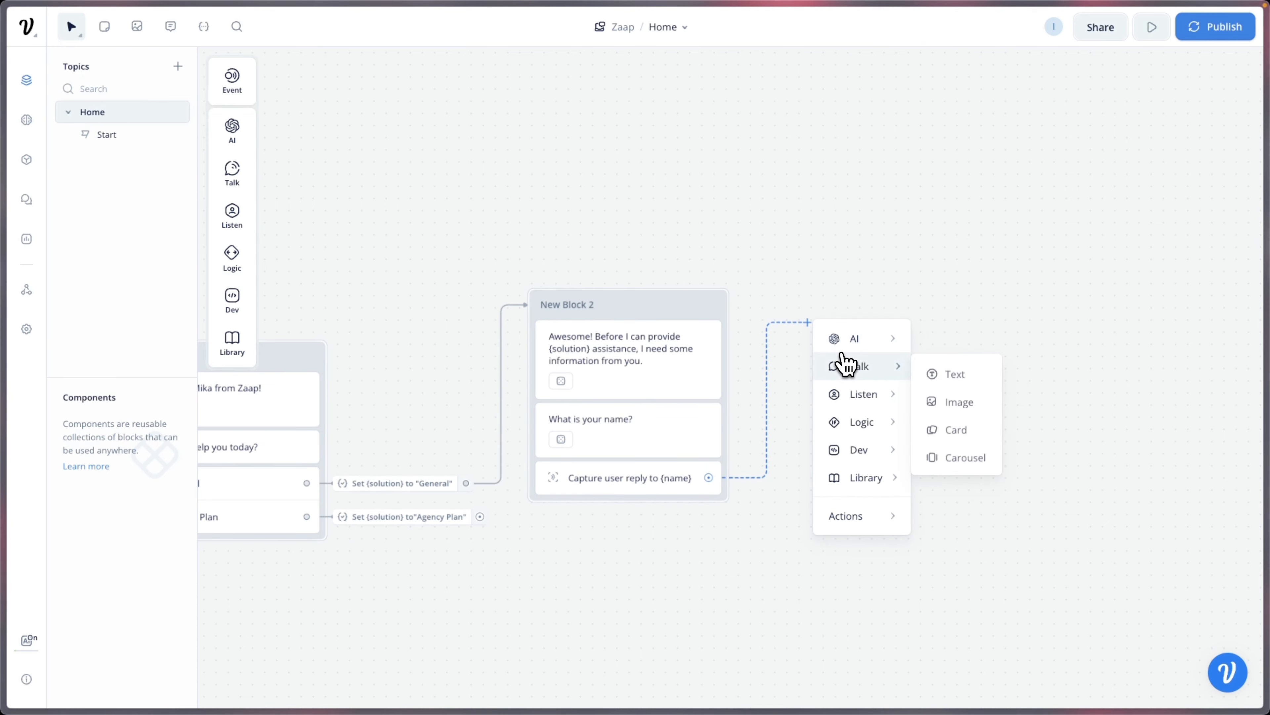
left_click(950, 374)
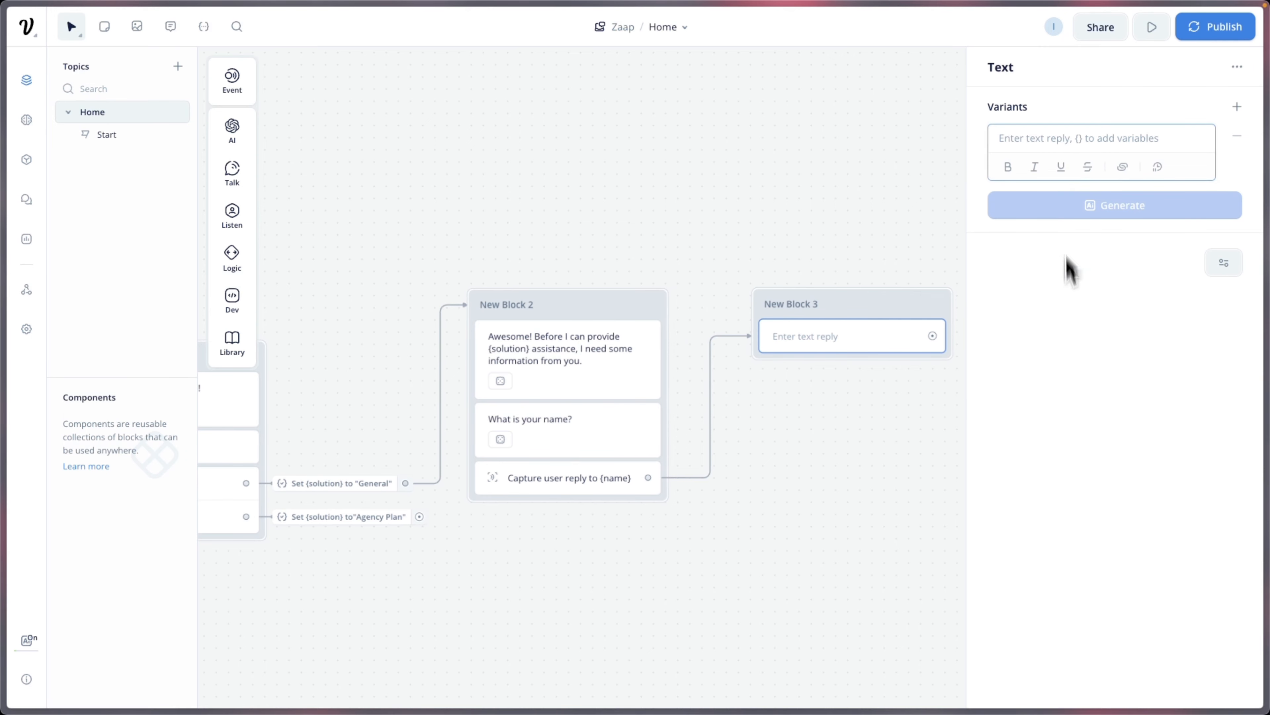
Step: Write 'Thanks {name} ! What is your email address?' and generate one extra variant
type("Than")
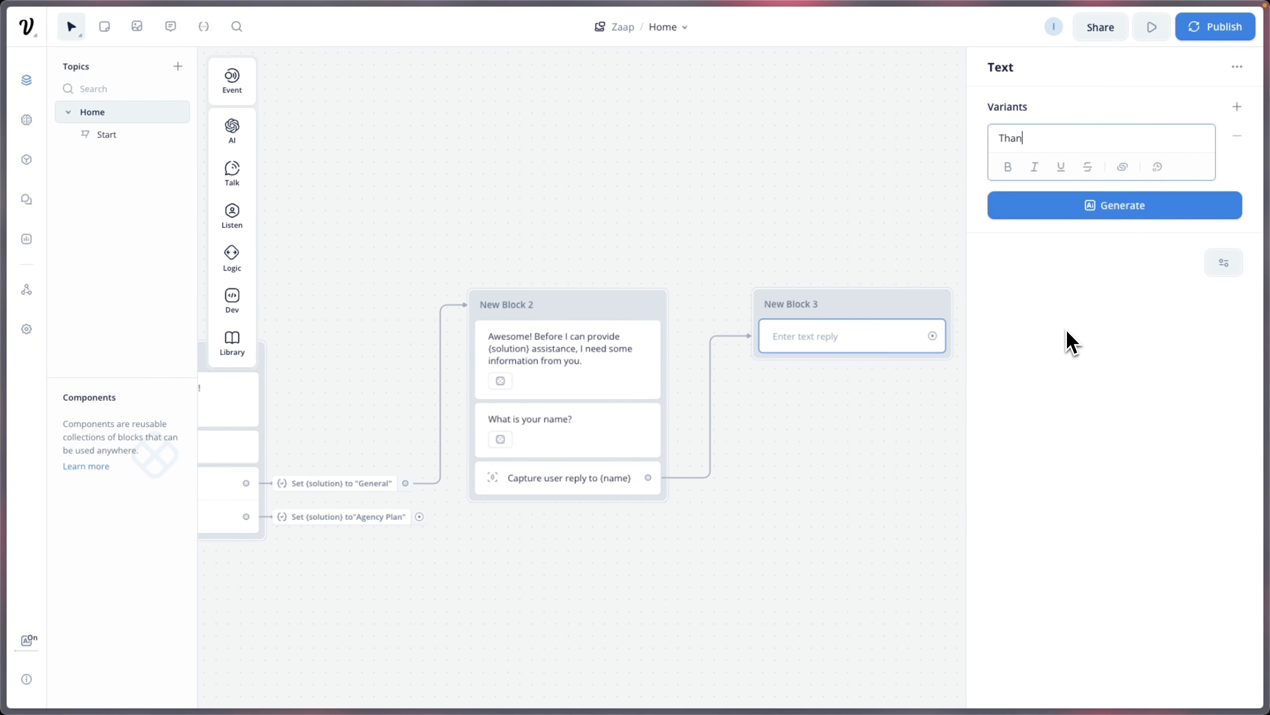
type("ks {name")
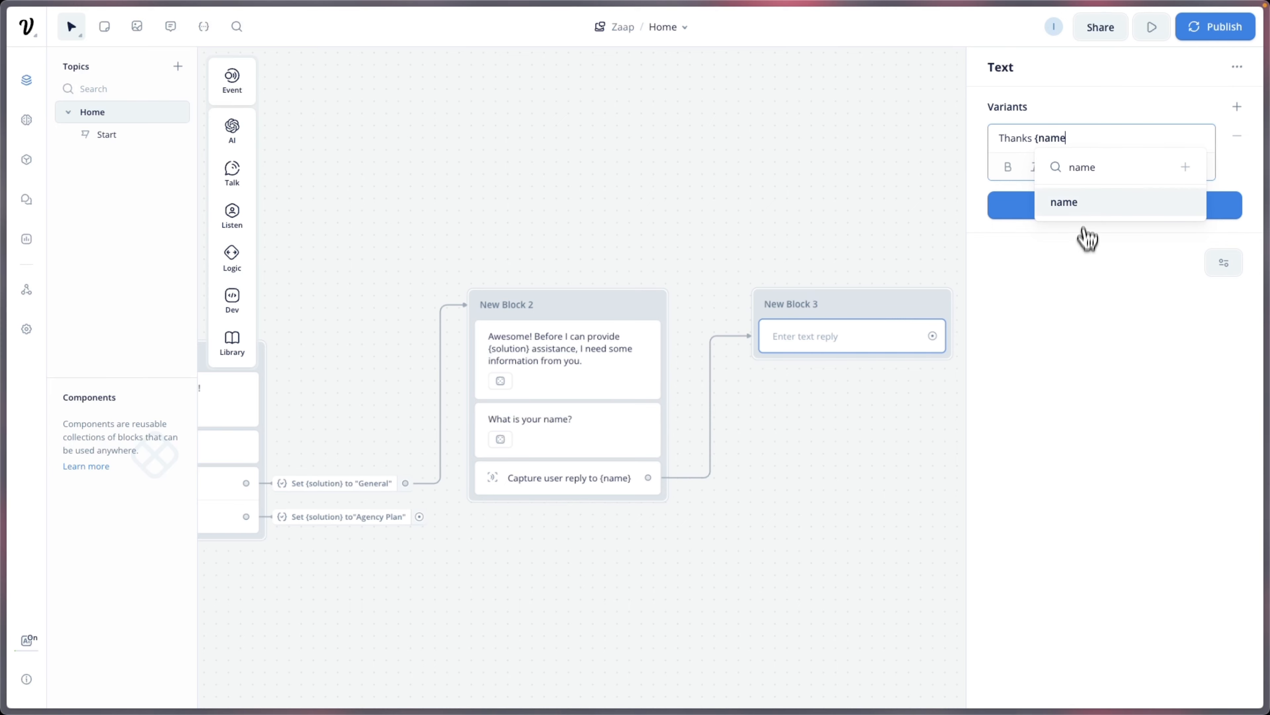
left_click(1082, 204)
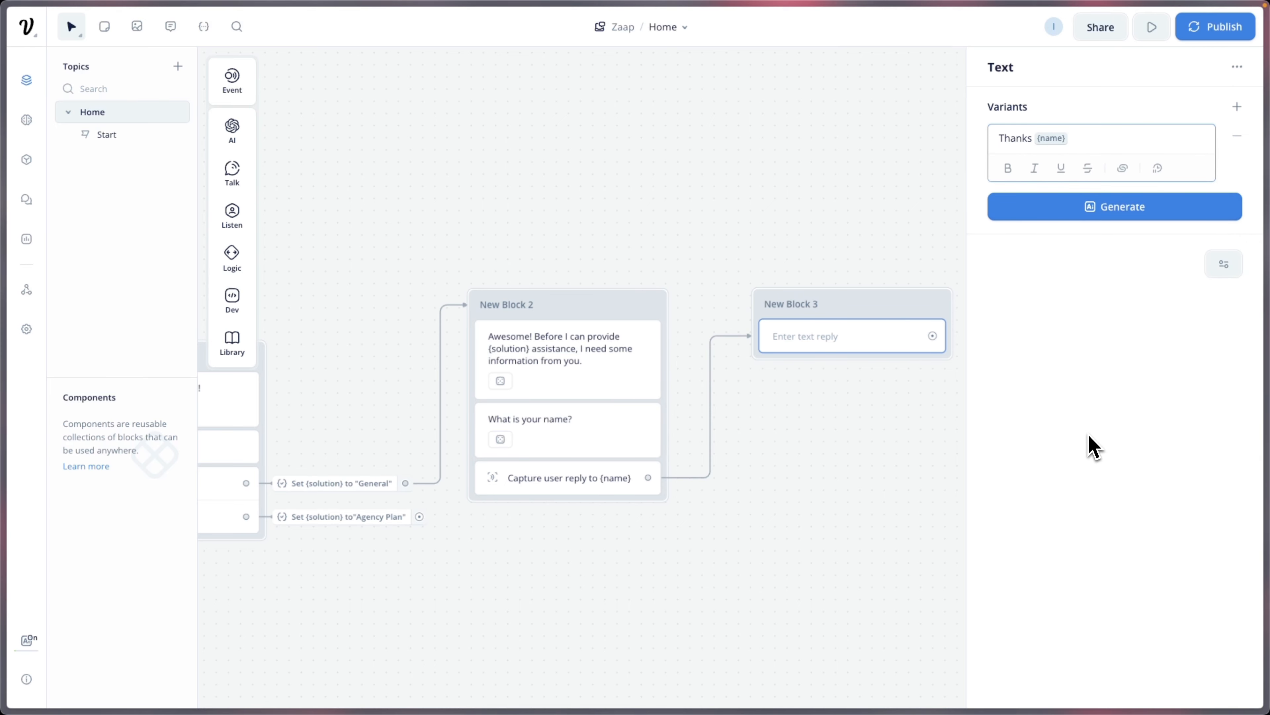
key("Return")
type("What is you!")
type("r e")
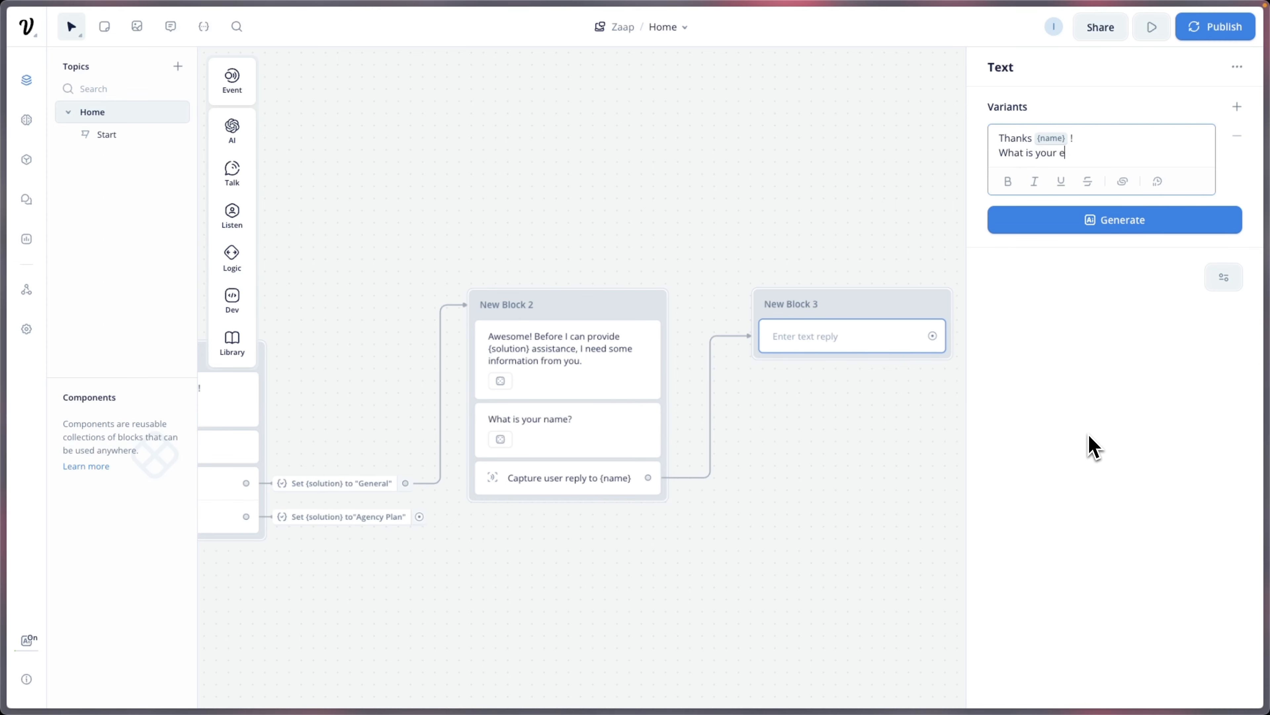
type("mail address?")
left_click(1115, 220)
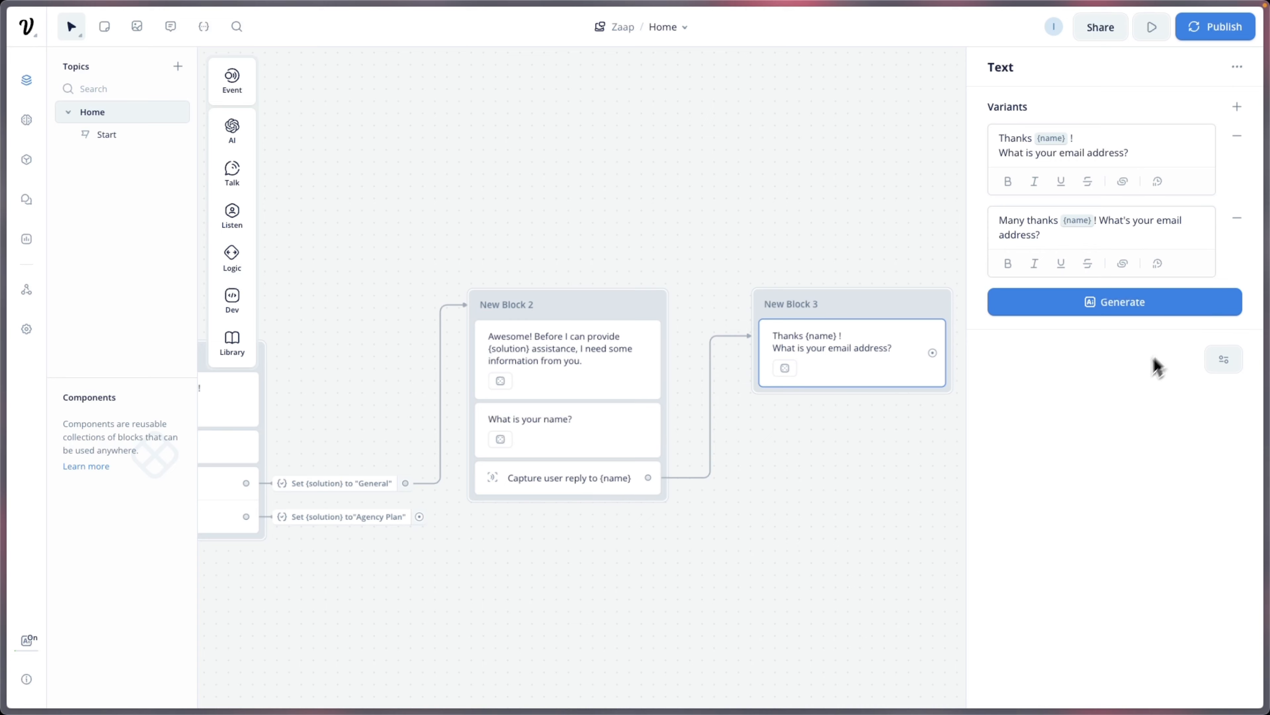
left_click(883, 140)
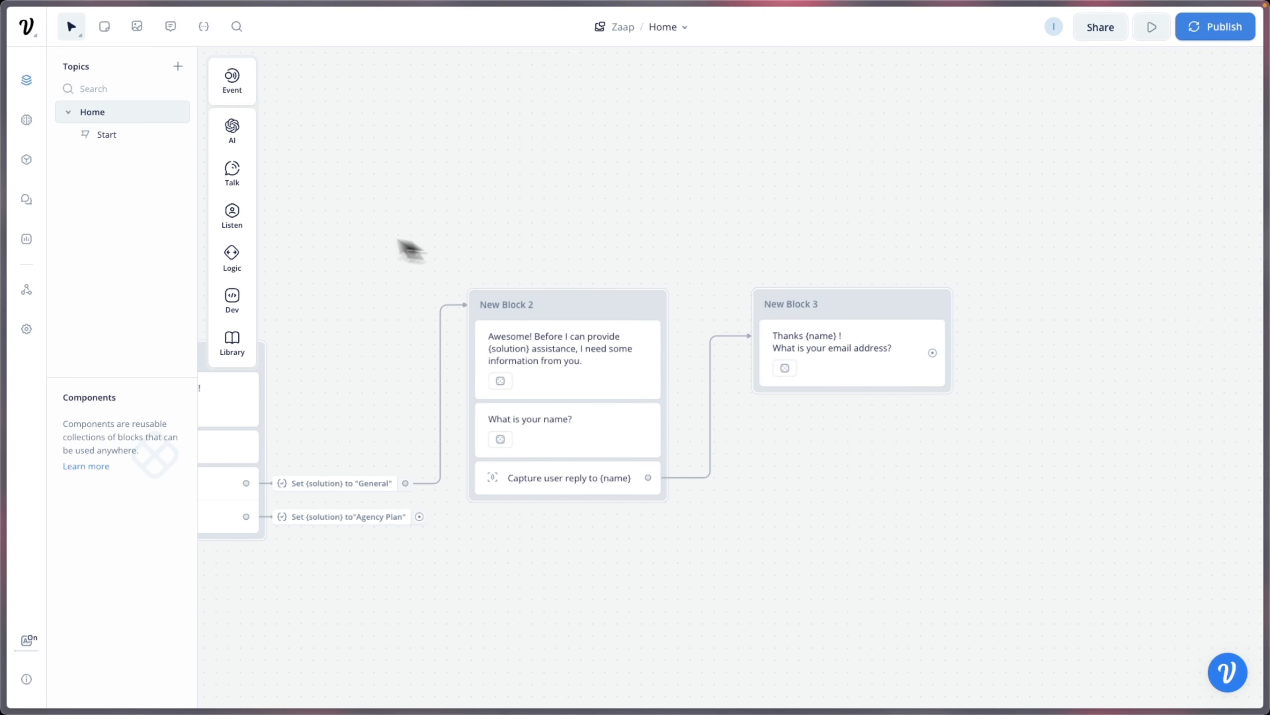
Step: Add a Capture step to New Block 3 saving the reply into a new {email} variable
mouse_move(237, 249)
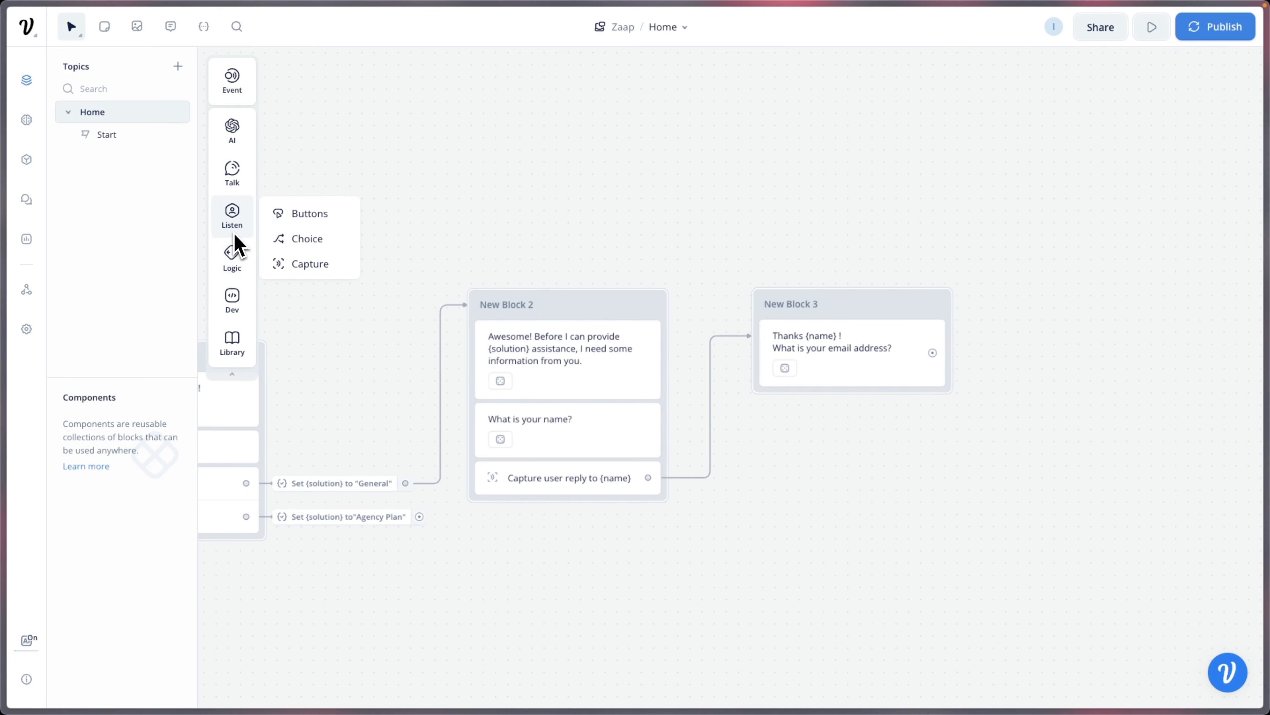
left_click_drag(295, 265, 802, 404)
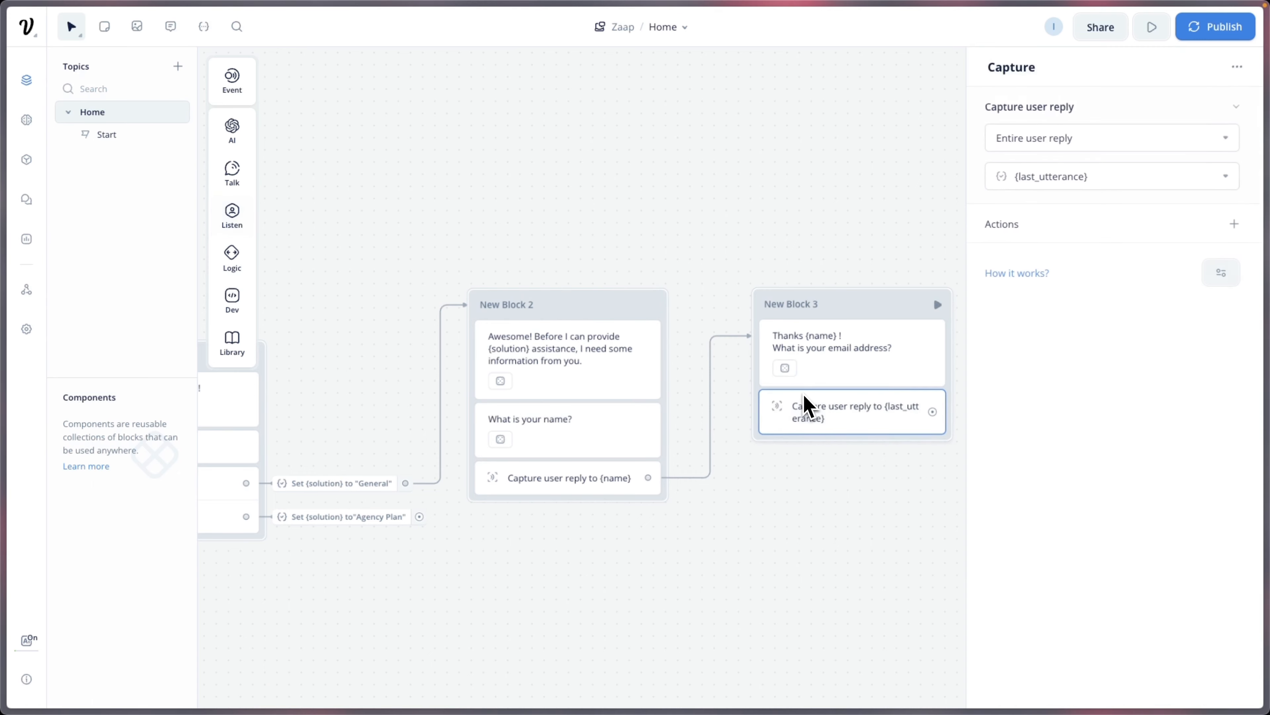
left_click(1120, 181)
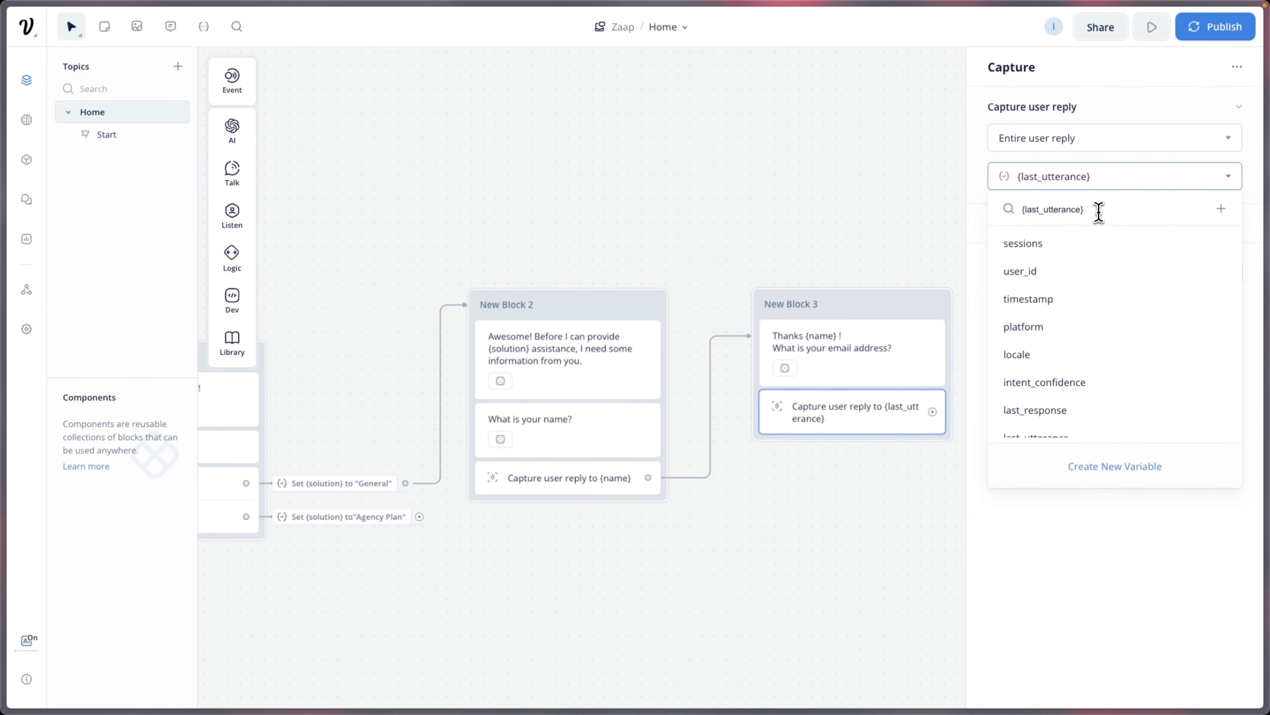
key("BackSpace")
key("BackSpace")
key("BackSpace")
key("BackSpace")
key("BackSpace")
key("BackSpace")
key("BackSpace")
key("BackSpace")
key("BackSpace")
key("BackSpace")
key("BackSpace")
key("BackSpace")
key("BackSpace")
key("BackSpace")
key("BackSpace")
key("BackSpace")
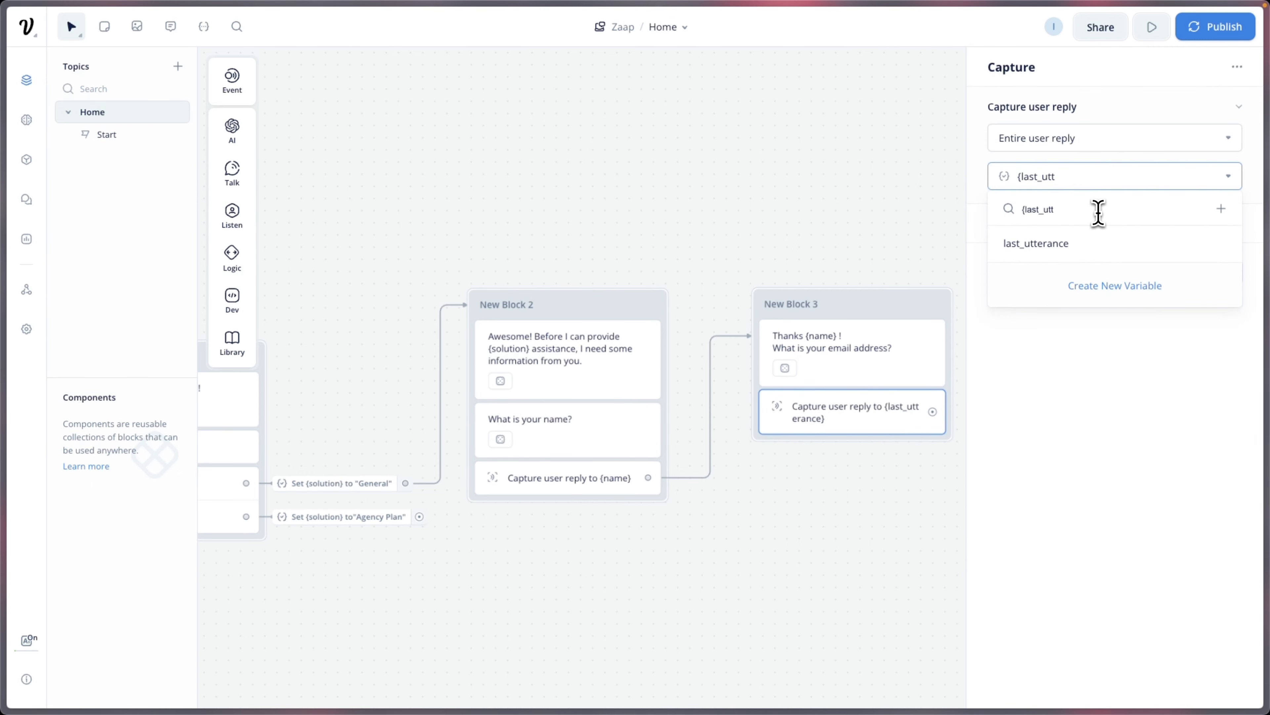
type("email")
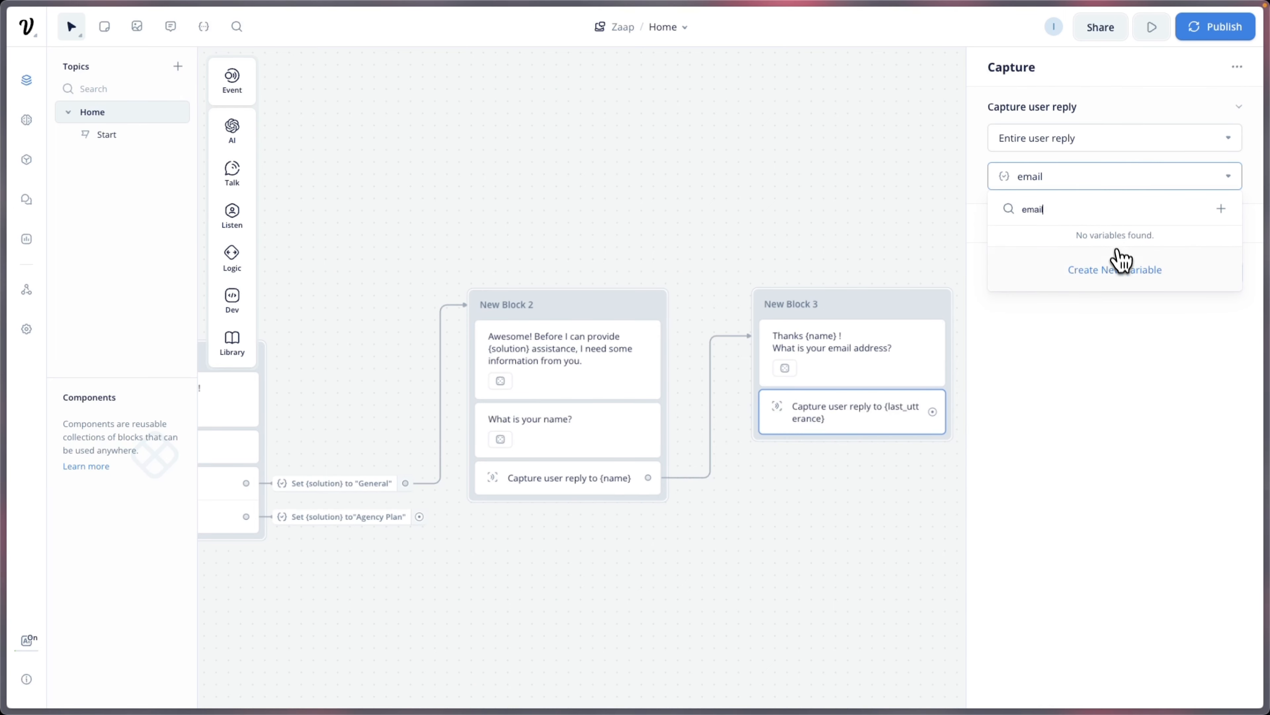
left_click(1116, 269)
left_click(736, 431)
Step: Draw a new link out from the email capture step
scroll(736, 432, "right", 2)
scroll(736, 431, "down", 1)
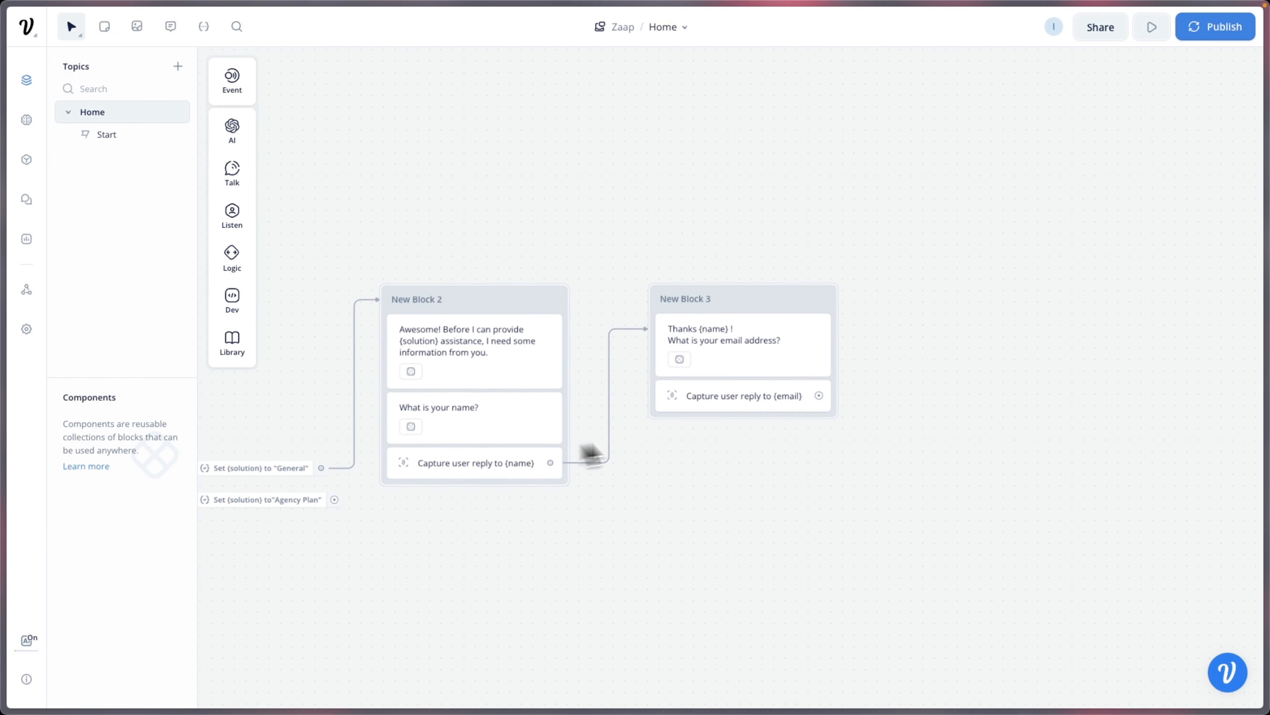
left_click_drag(819, 395, 926, 286)
Step: Create New Block 4 asking 'How can I assist you with {solution}?' and generate five variants
mouse_move(975, 326)
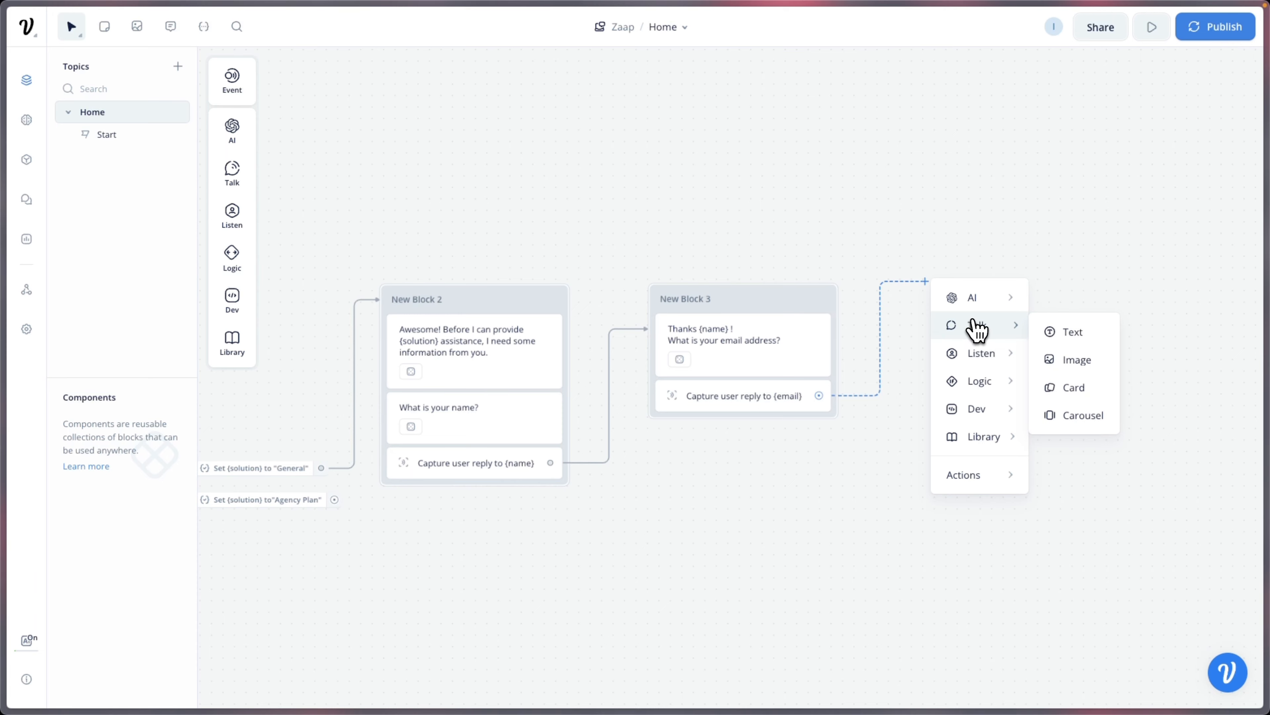
left_click(1058, 334)
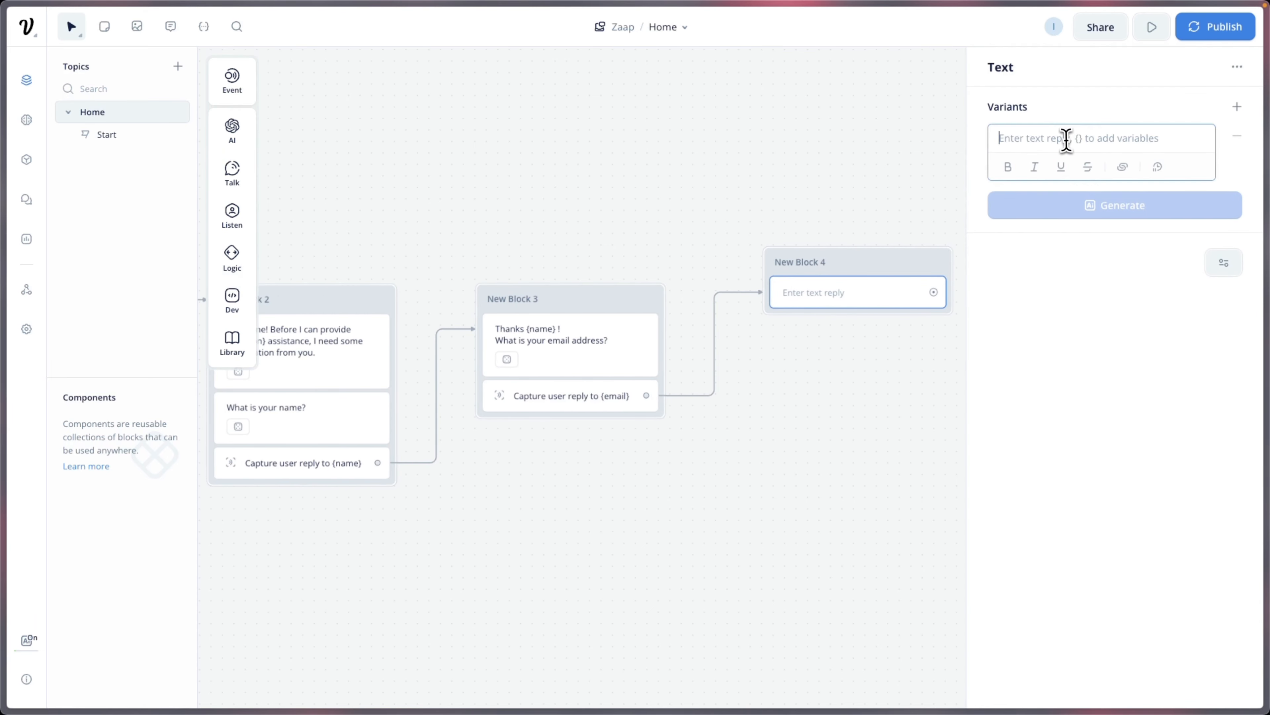
type("How ")
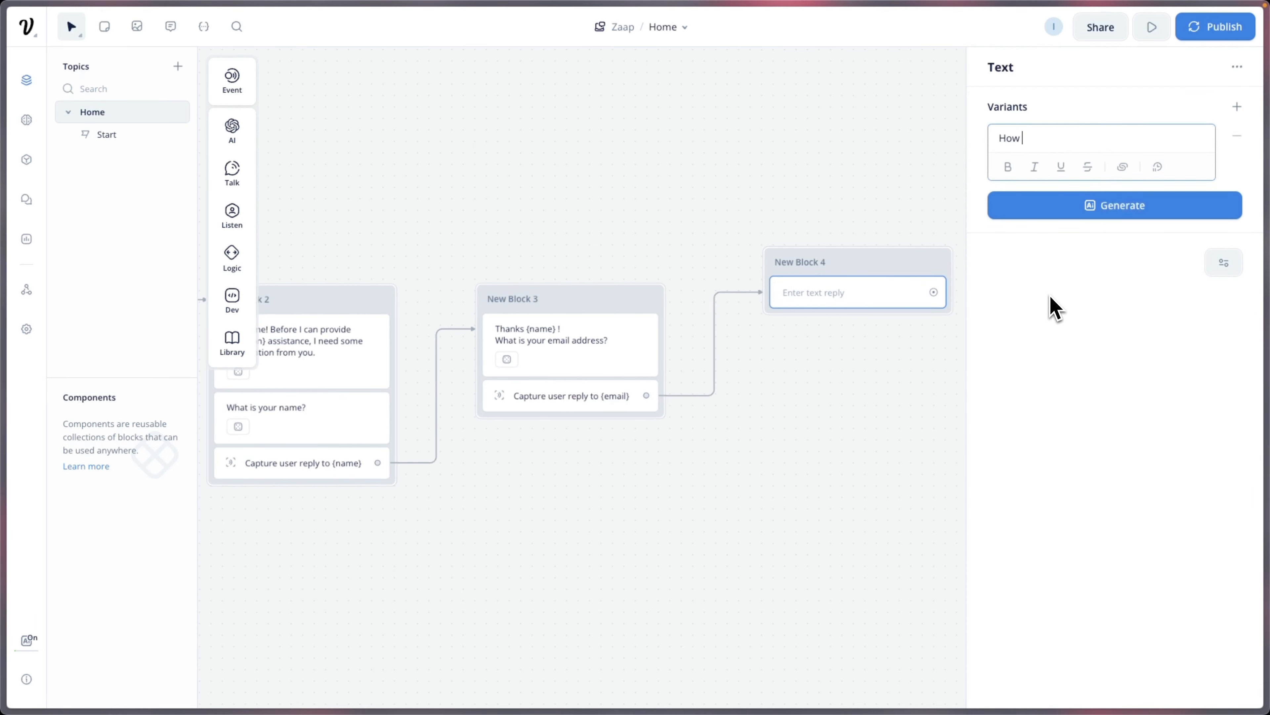
type("can I assist you with {sol")
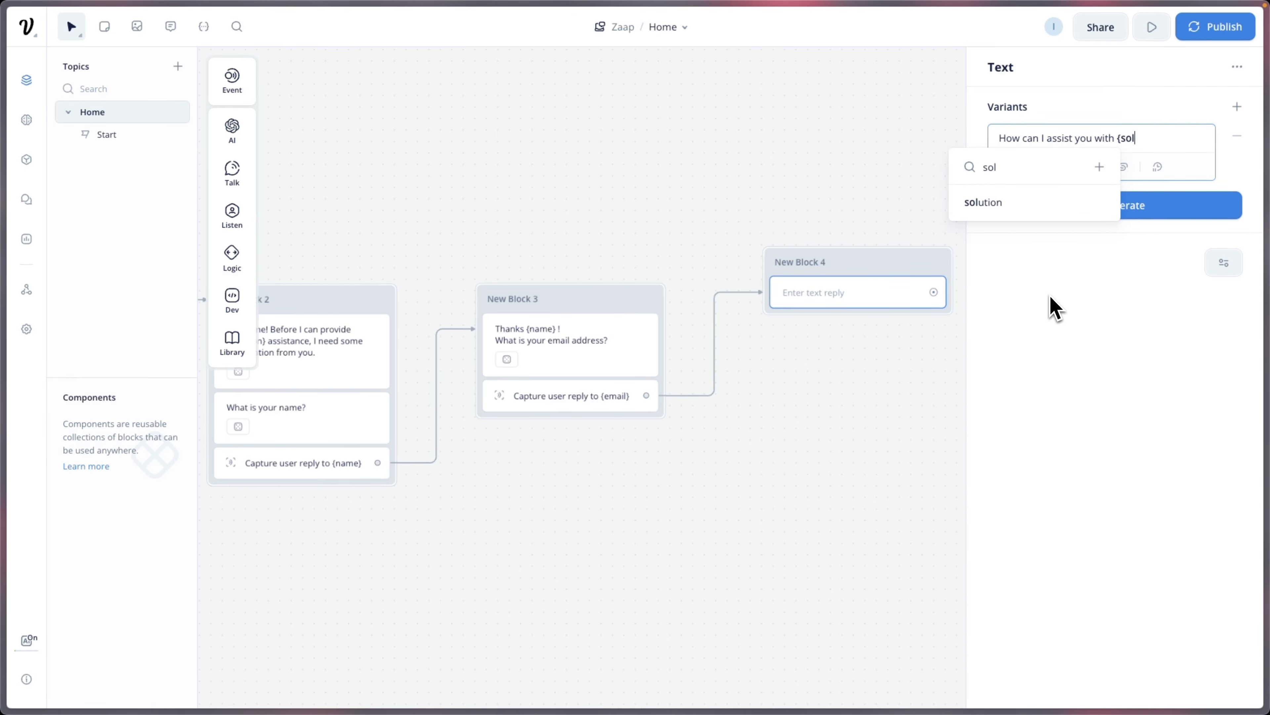
left_click(1016, 203)
left_click(1015, 209)
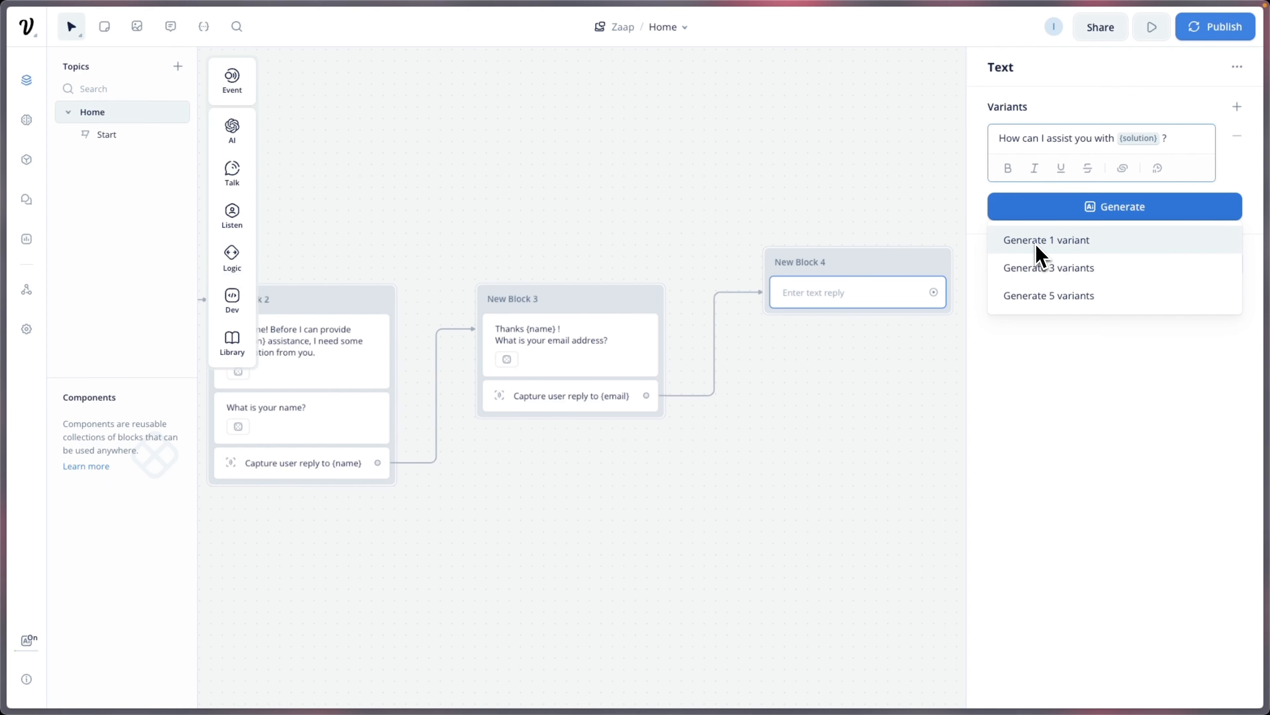
left_click(1031, 296)
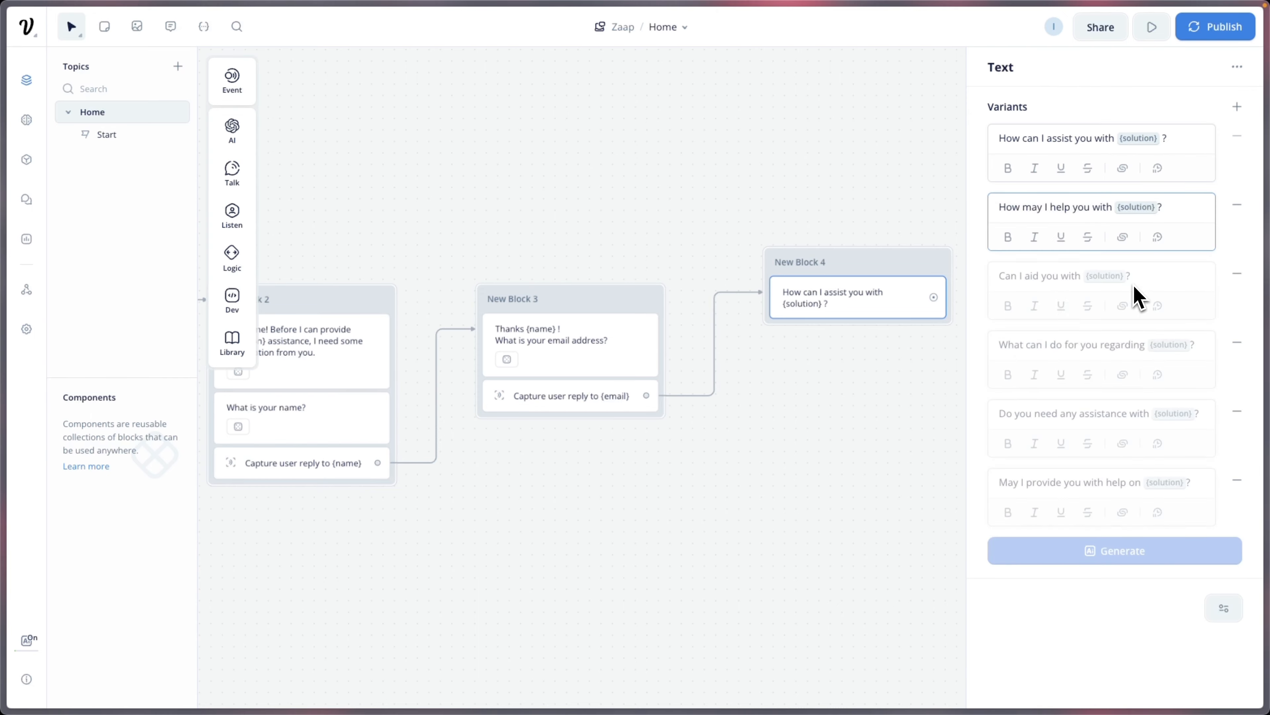
Step: Edit the first variant to 'Thank you for the email {name}' above the question
left_click(1183, 139)
type("Thanks")
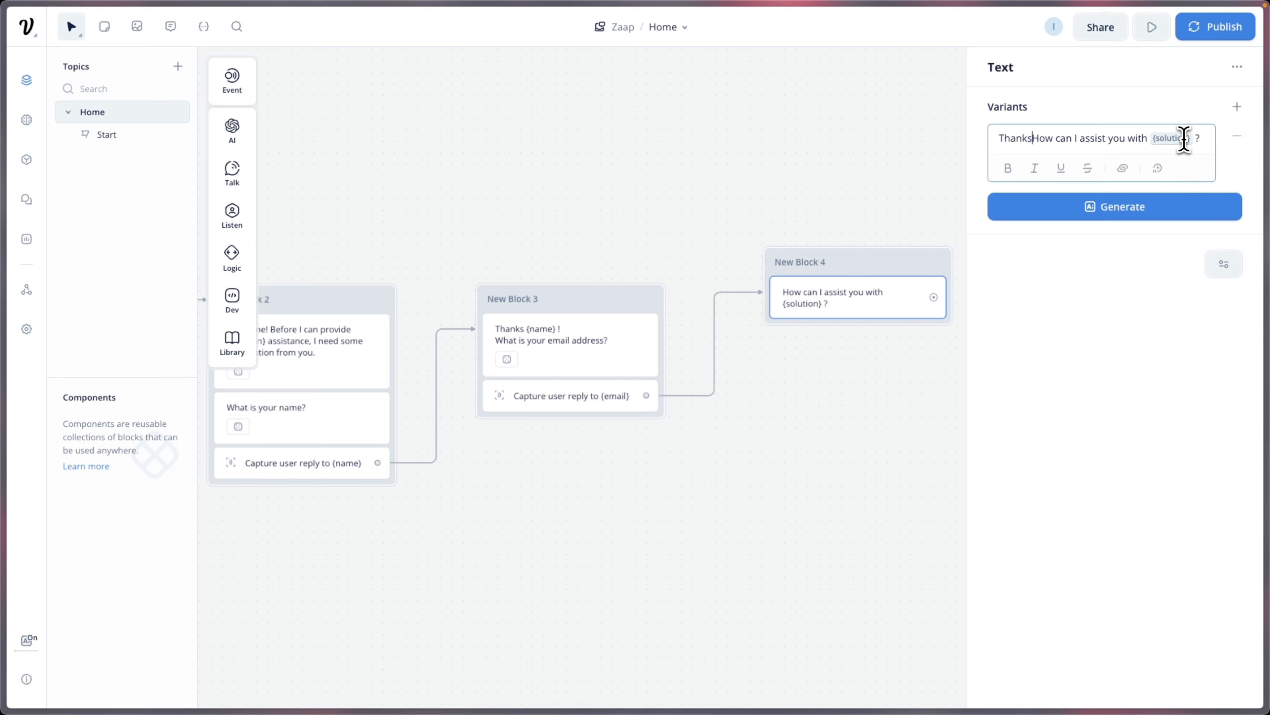
key("BackSpace")
type("you for")
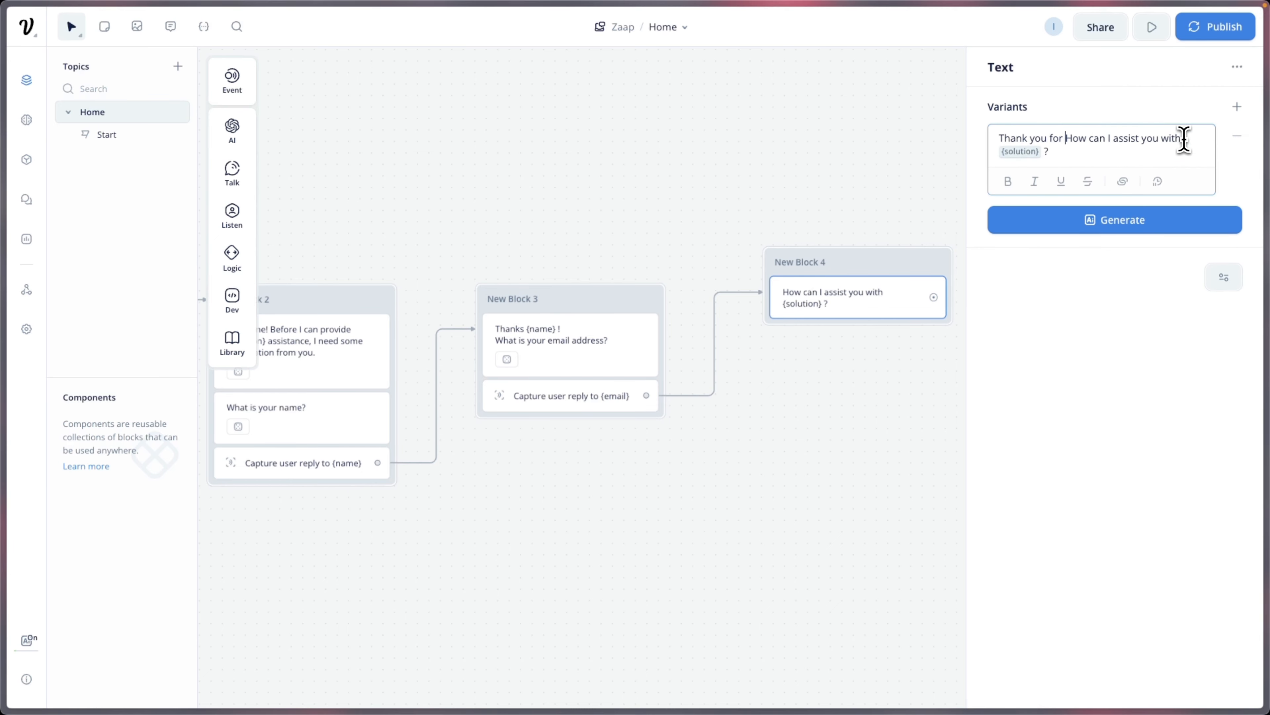
type("the email")
key("Return")
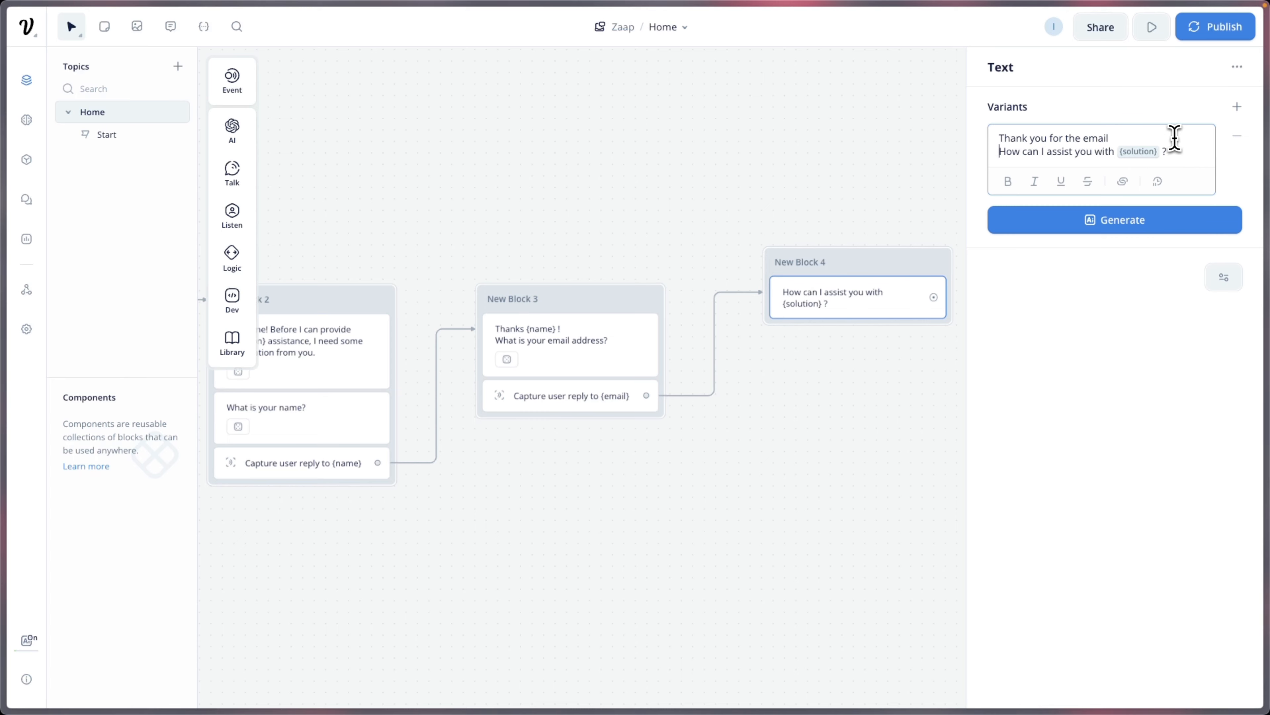
type("{")
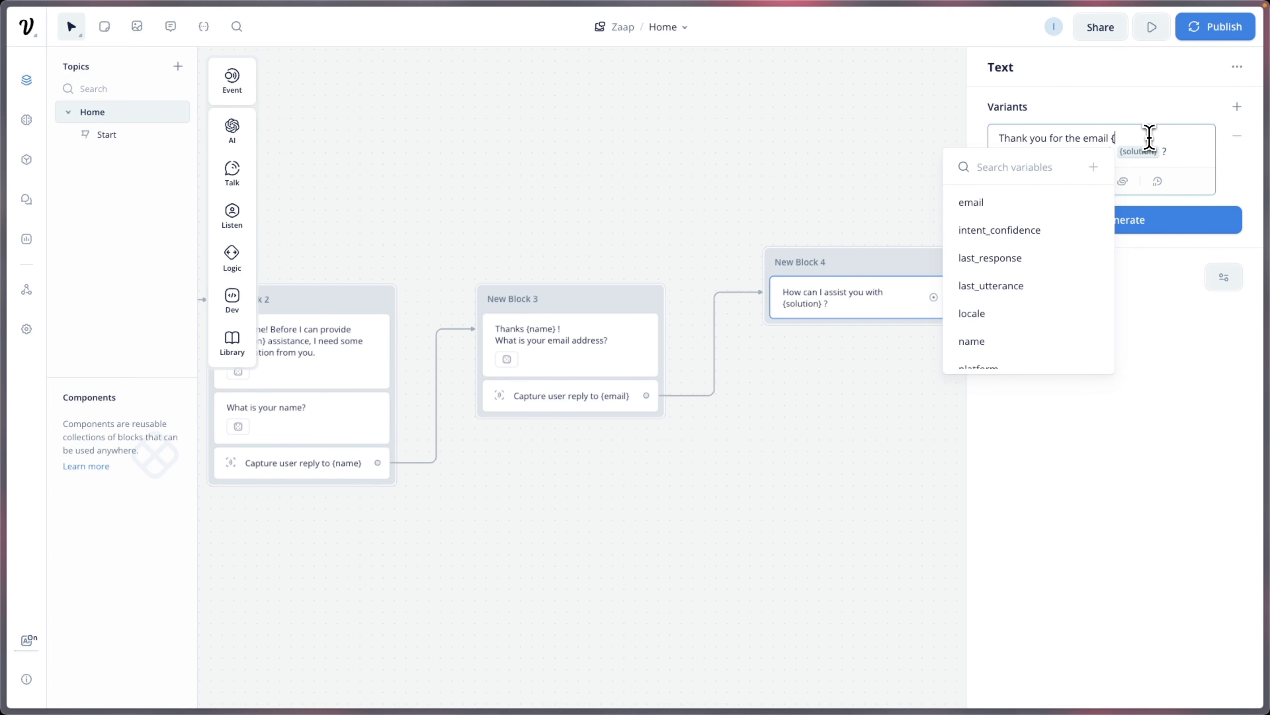
type("name")
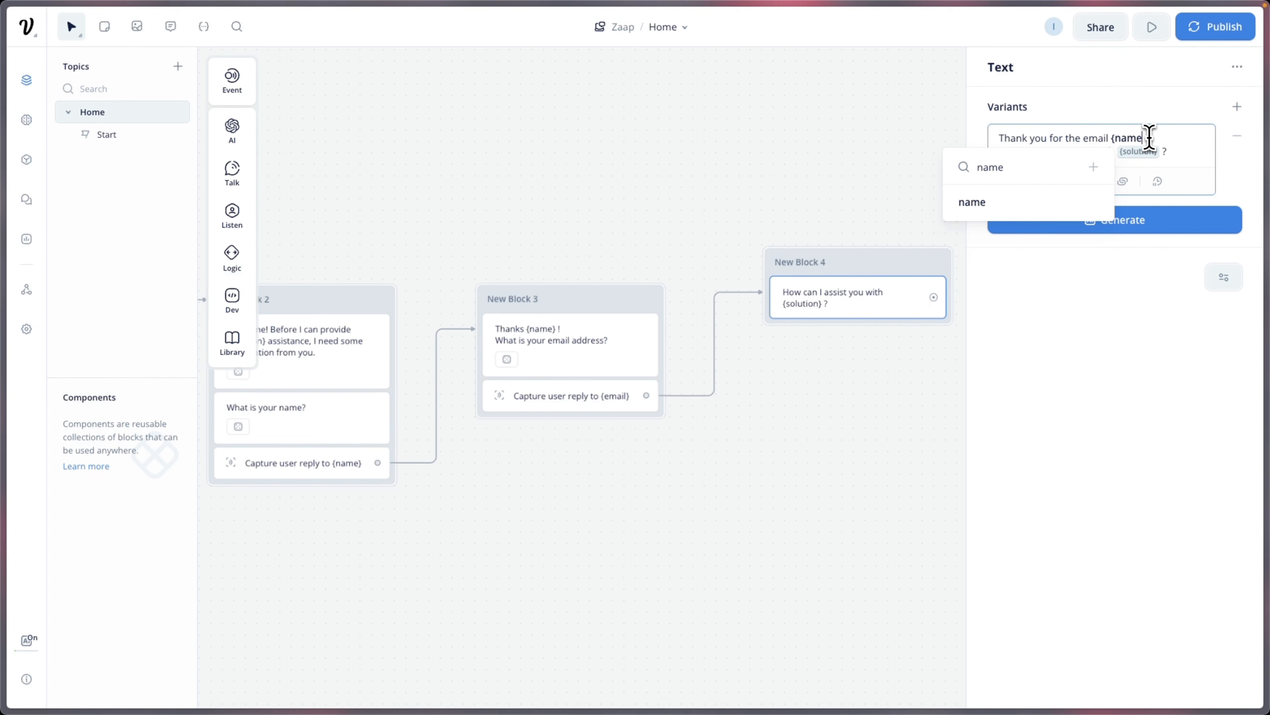
left_click(1069, 200)
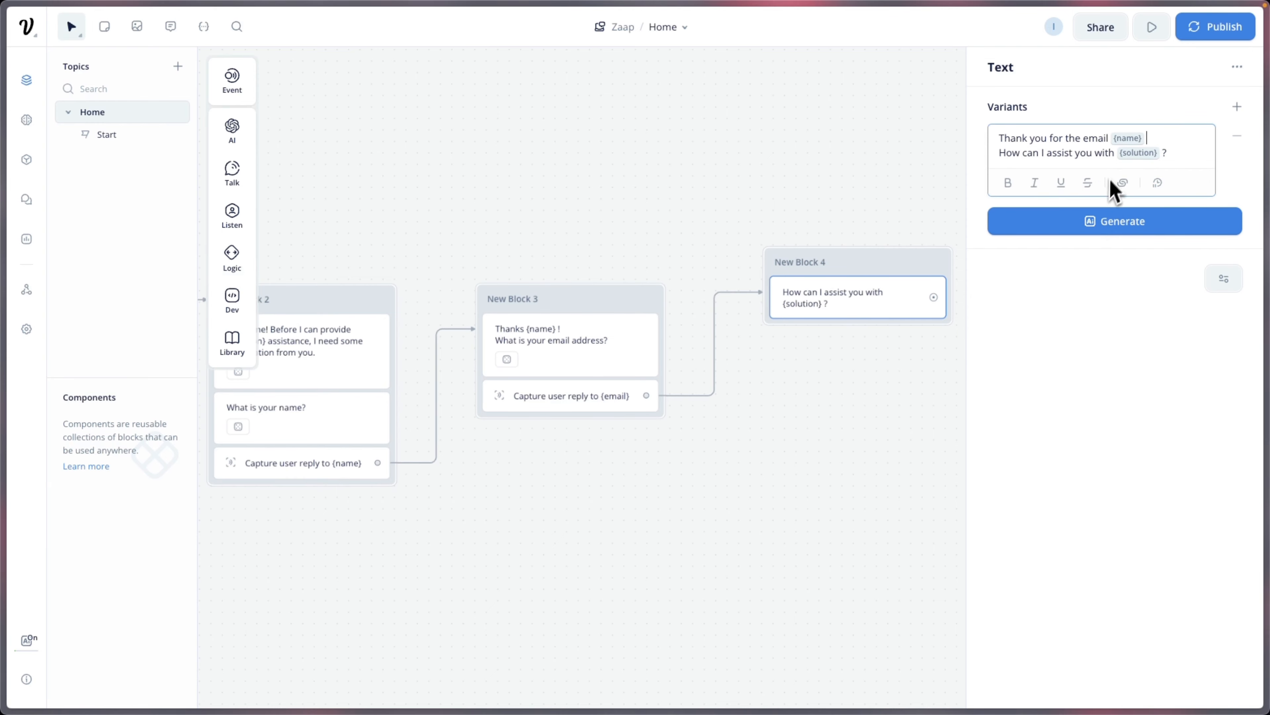
Step: Generate one extra variant, delete 'Thanks for reaching out', and link Block 4's reply onward
left_click(1148, 221)
left_click(1113, 255)
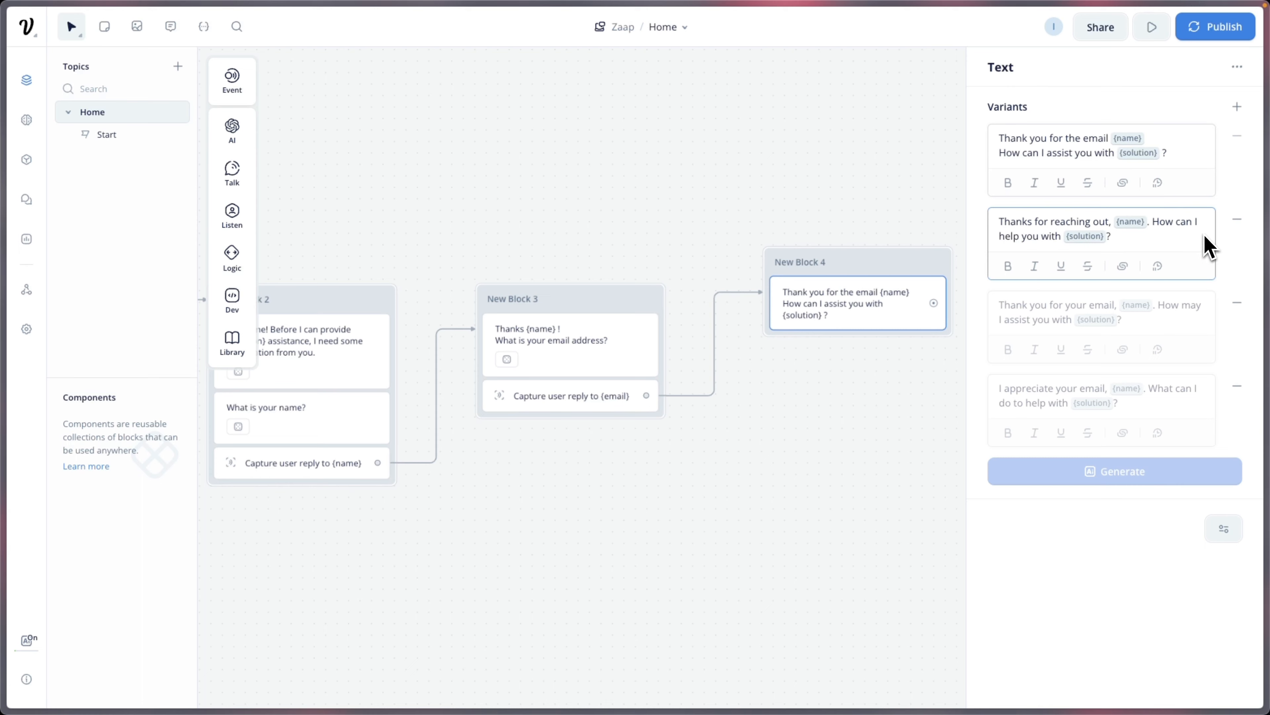
left_click(1237, 221)
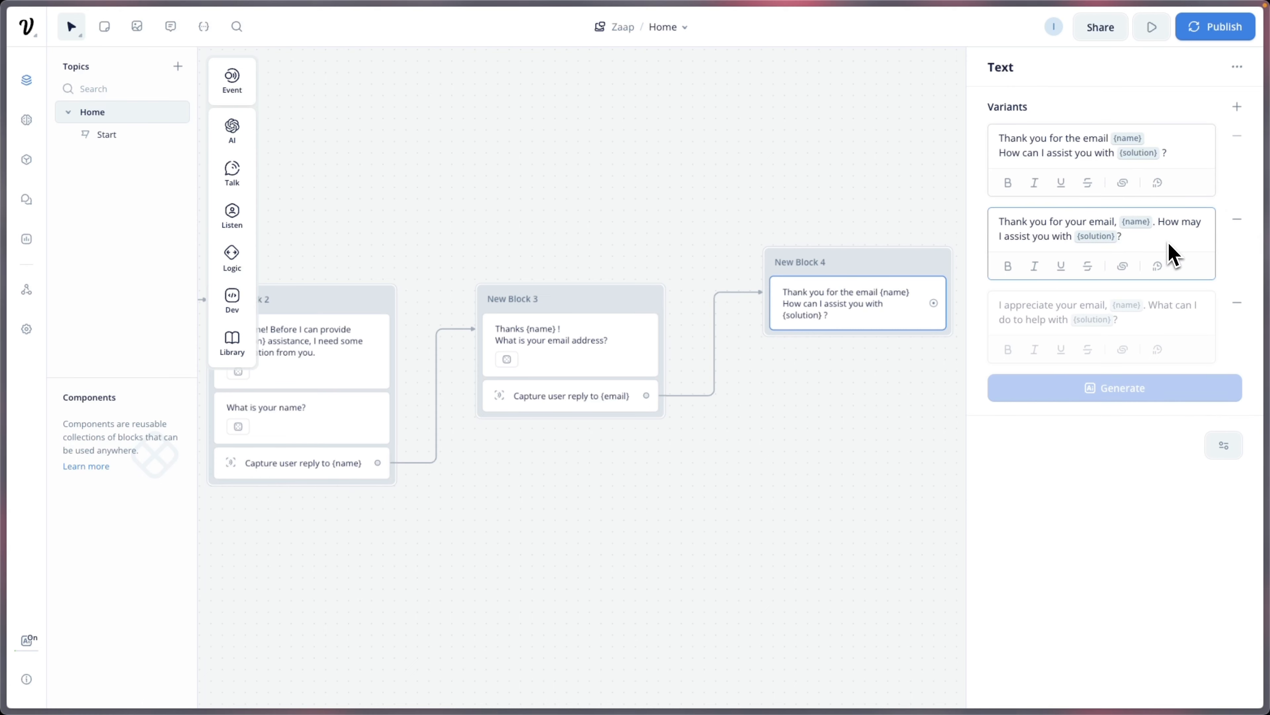
left_click_drag(823, 395, 914, 303)
mouse_move(962, 321)
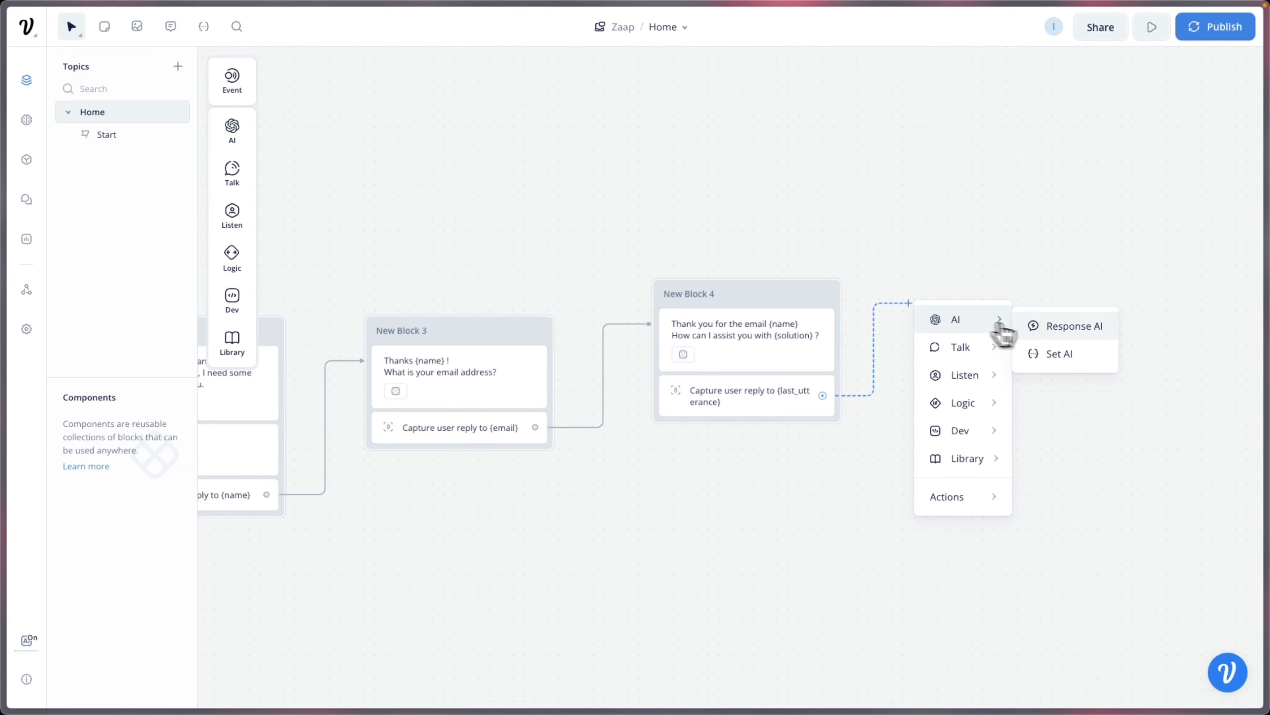
Step: Add a Response AI step answering {last_utterance} from the Knowledge Base
left_click(1062, 331)
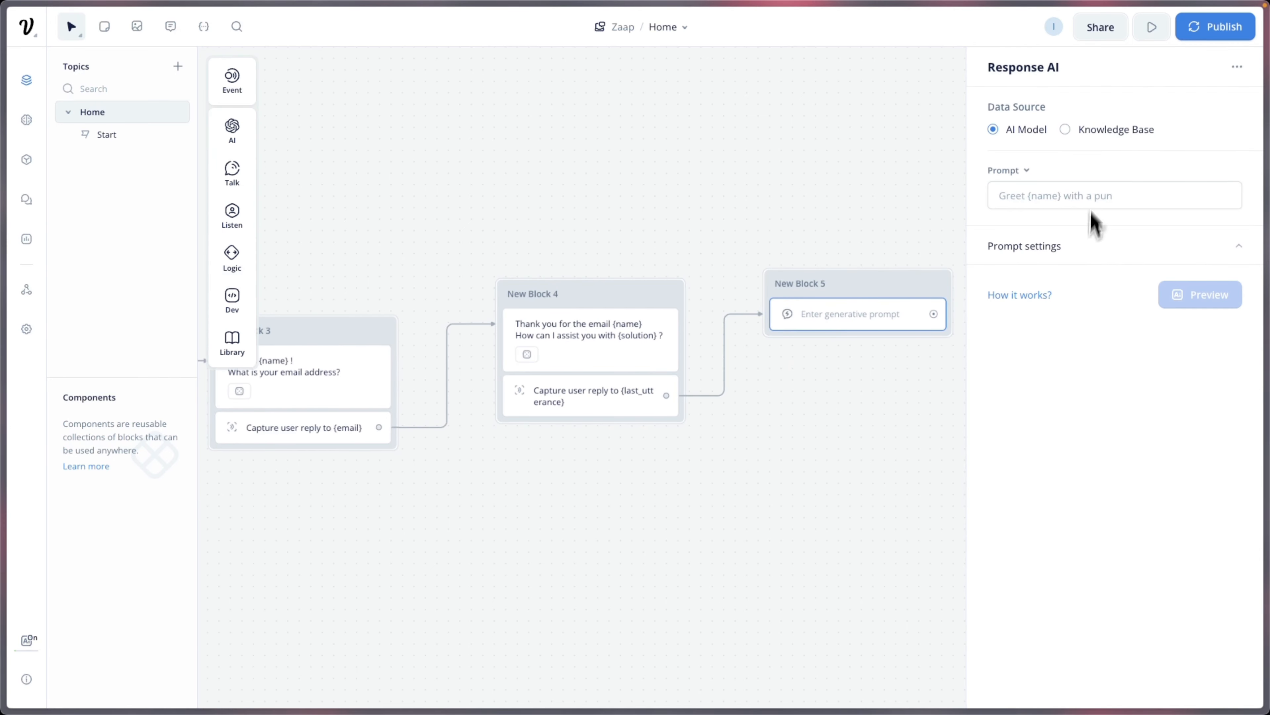
left_click(1067, 135)
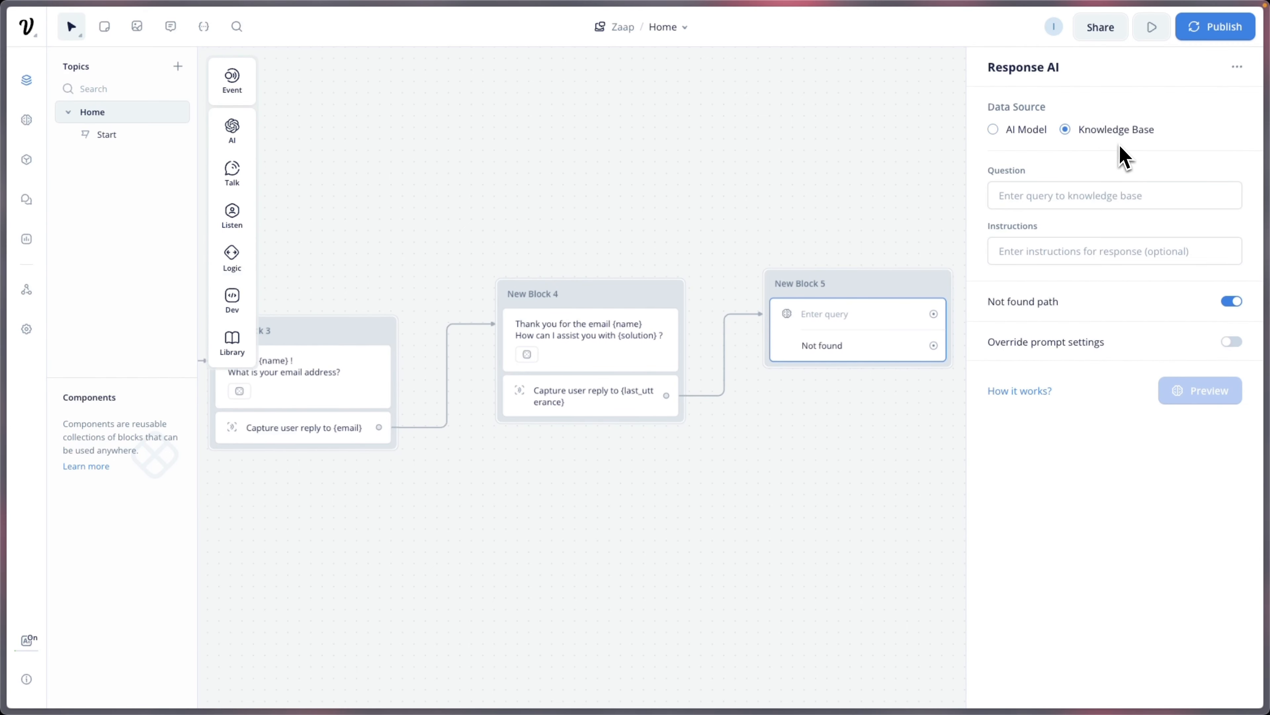
left_click(1095, 196)
type("{last")
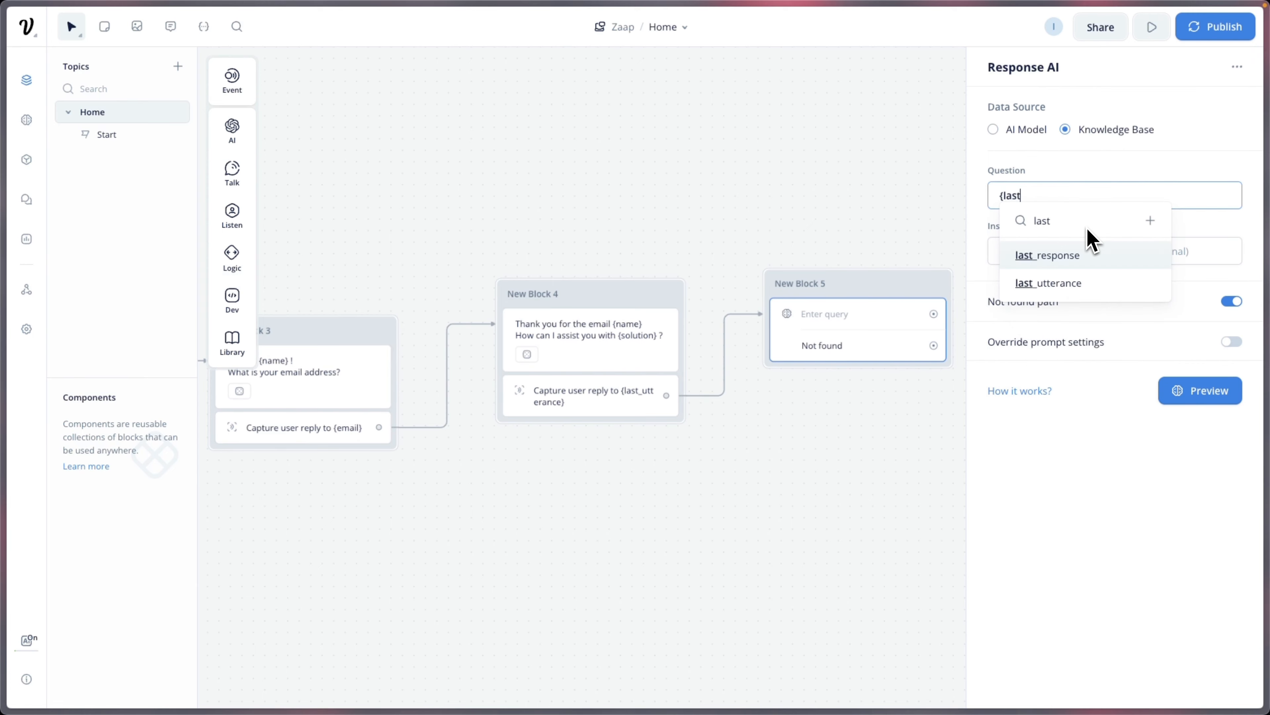
left_click(1078, 282)
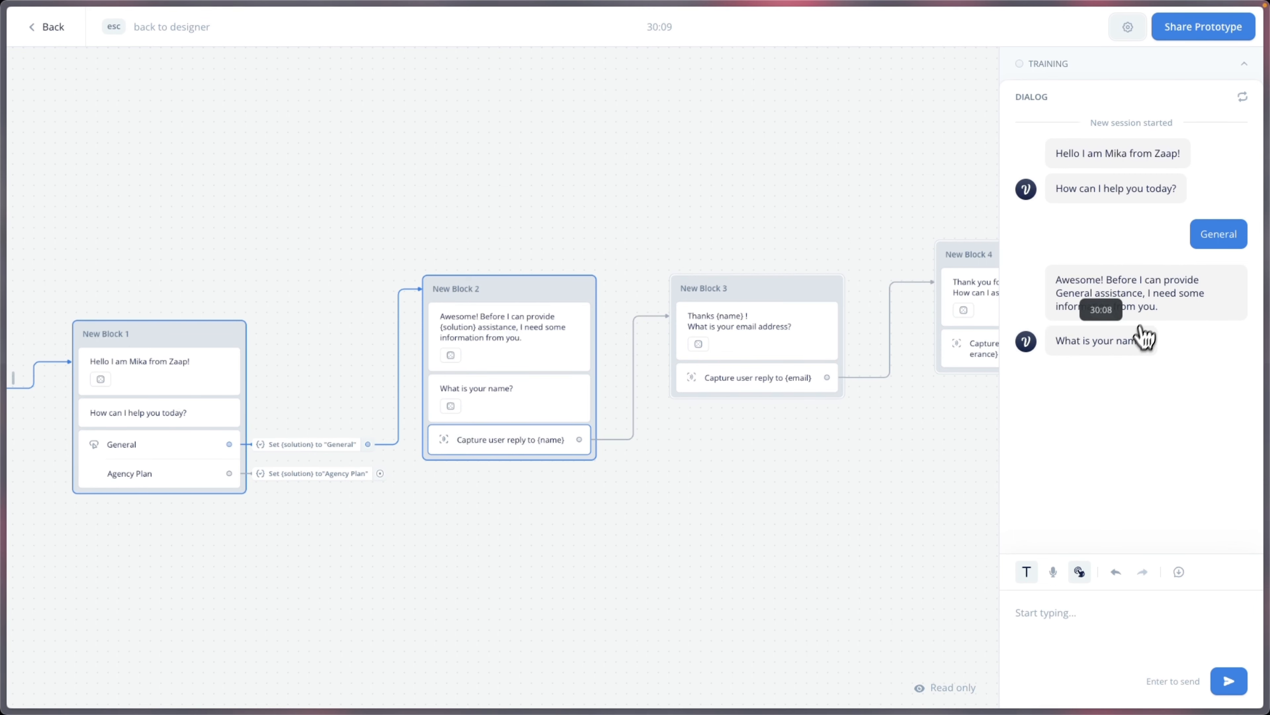
Step: In the test chat, send a name, an email address, and 'I need the price for pro plan'
left_click(1099, 610)
type("Mika")
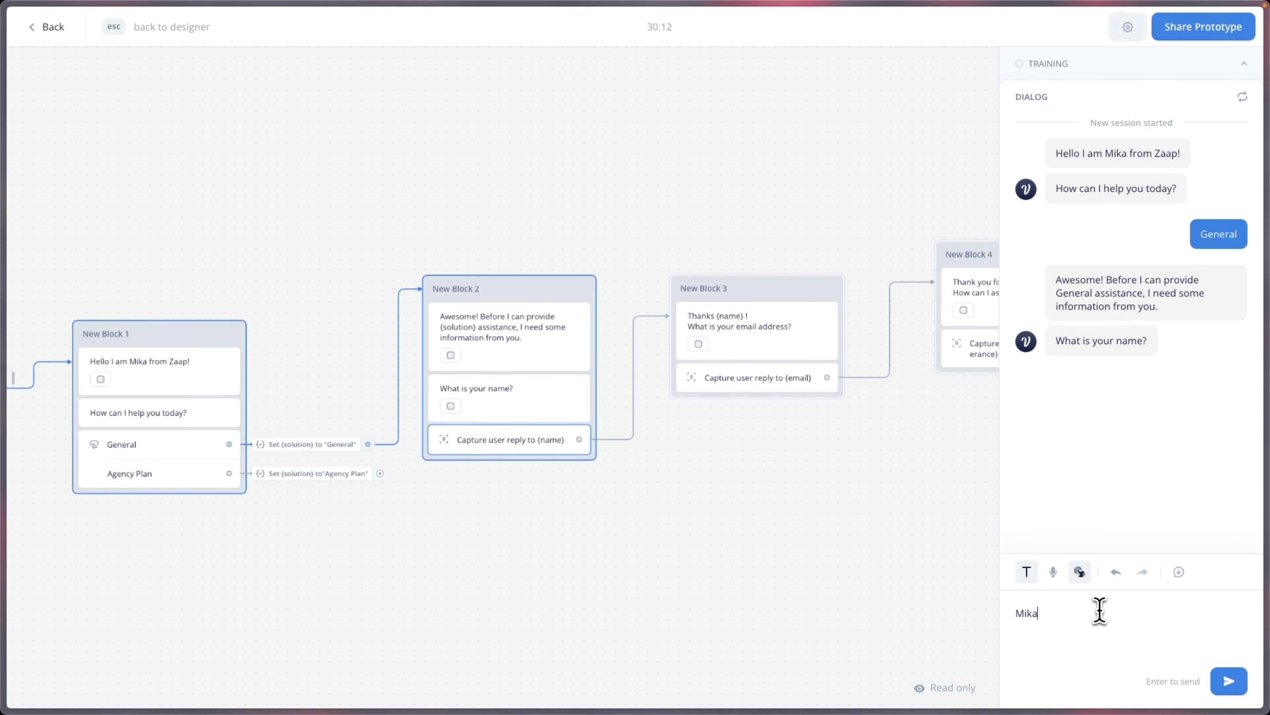
key("Return")
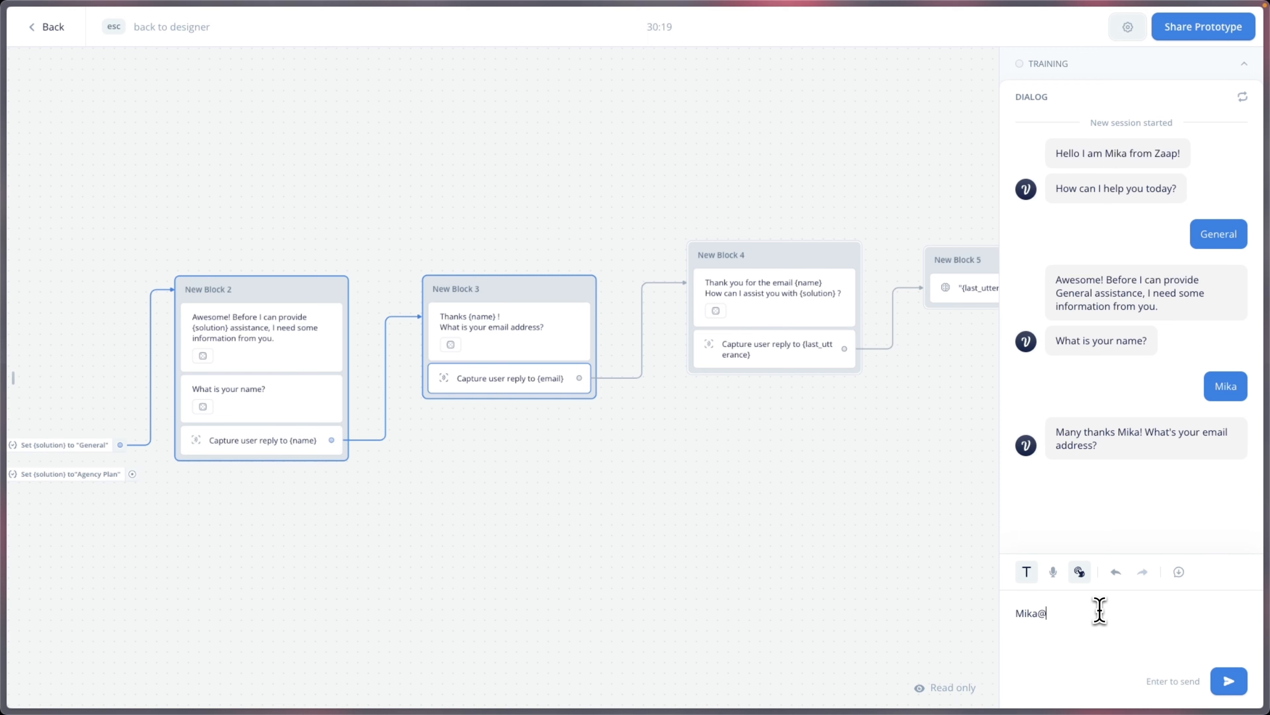
key("Return")
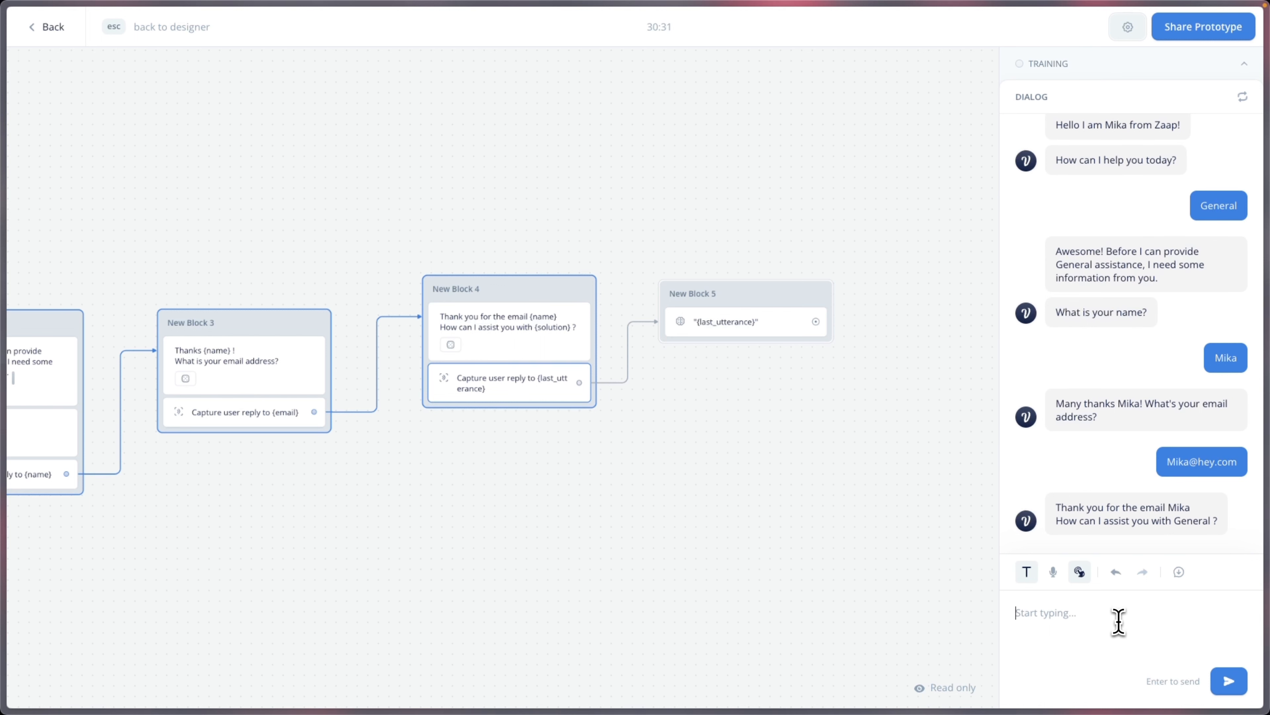
type("I need the price for pro plan")
key("Return")
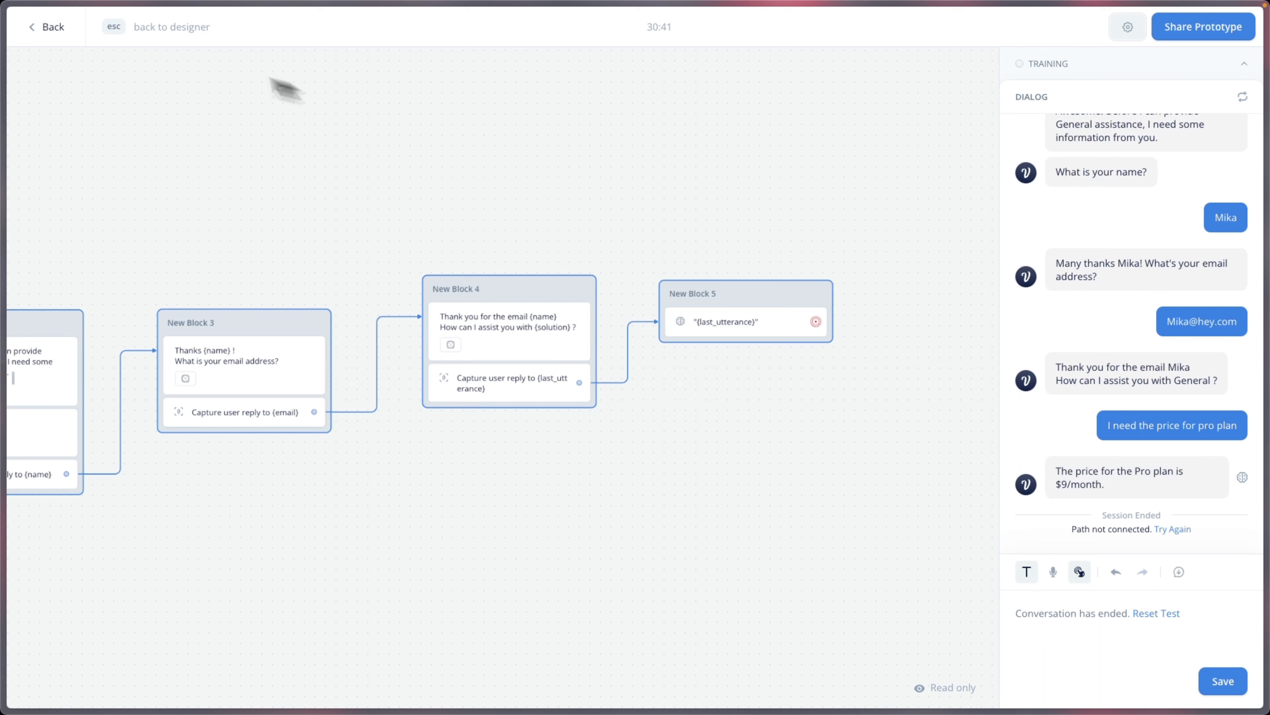
Step: Return to the designer and add a new text block linked from New Block 5
left_click(65, 31)
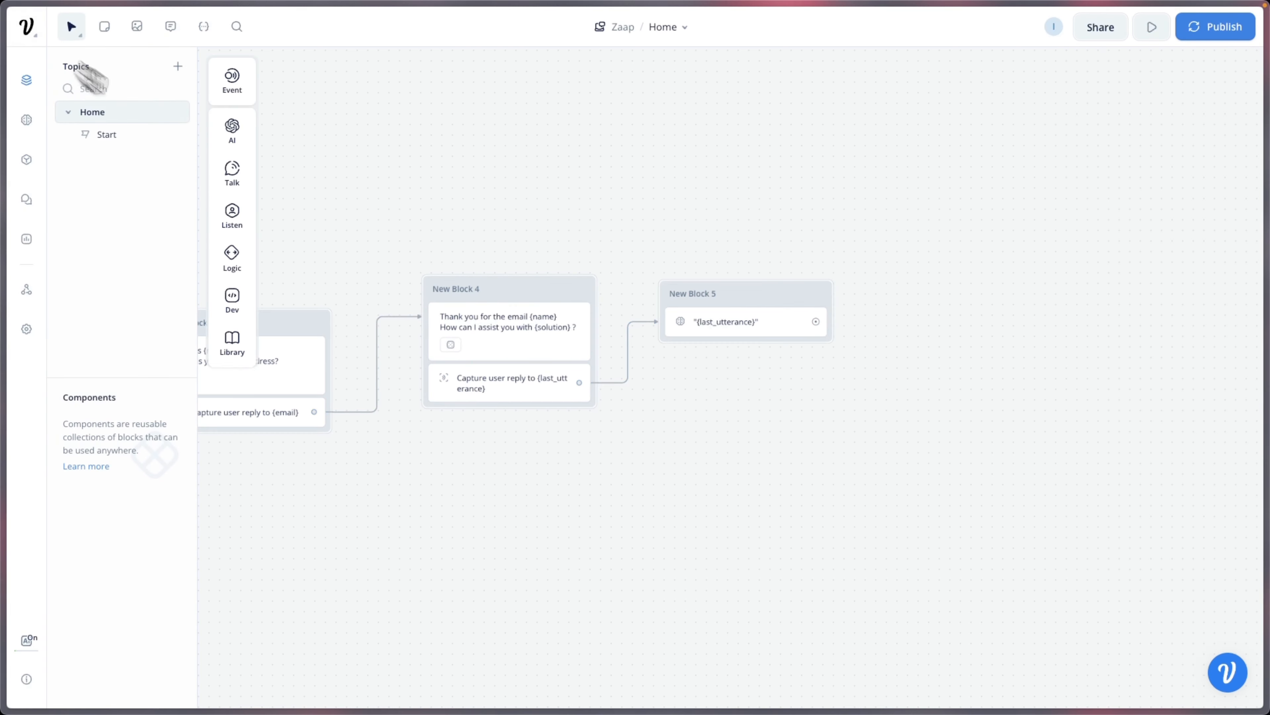
left_click_drag(869, 379, 761, 405)
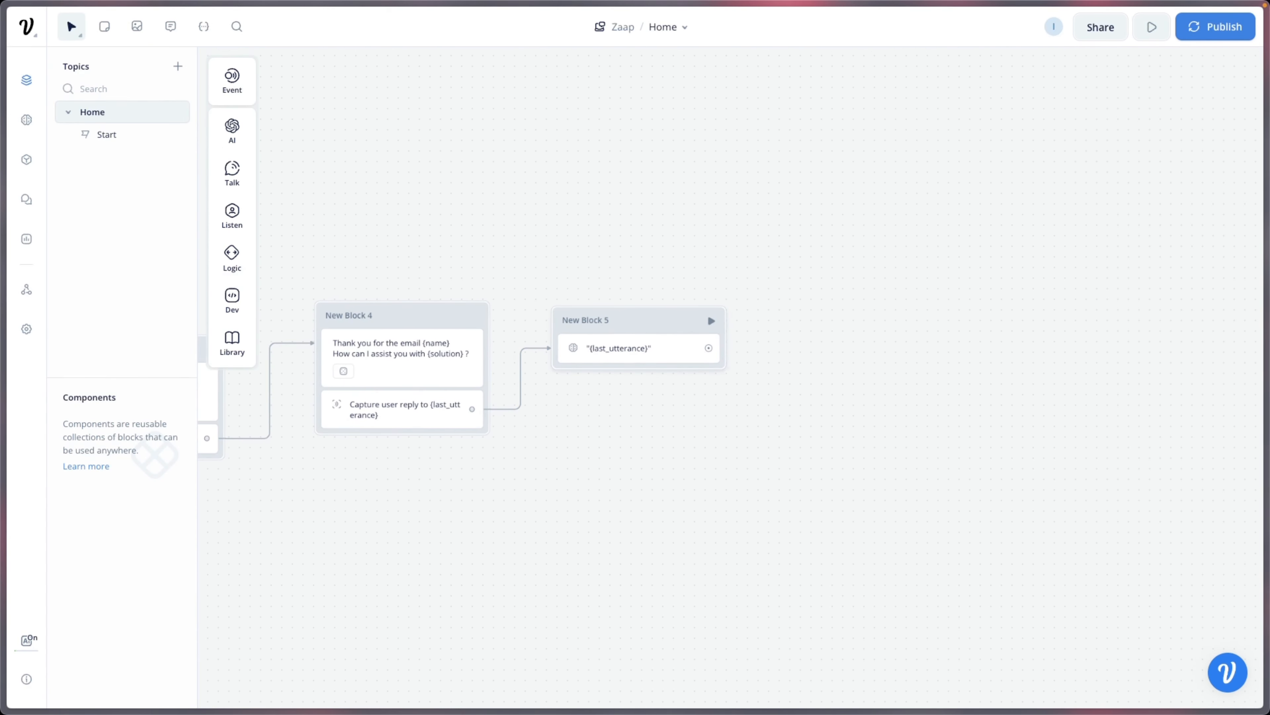
left_click_drag(715, 354, 770, 331)
mouse_move(820, 376)
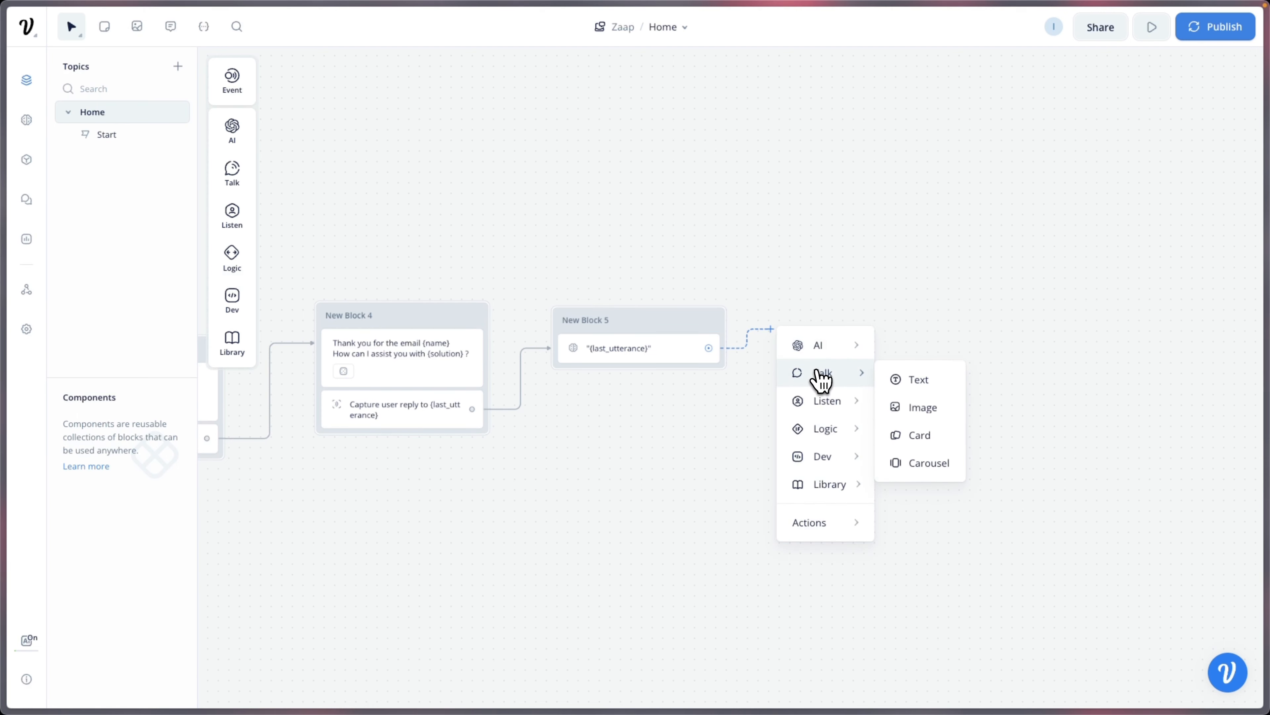
left_click(913, 386)
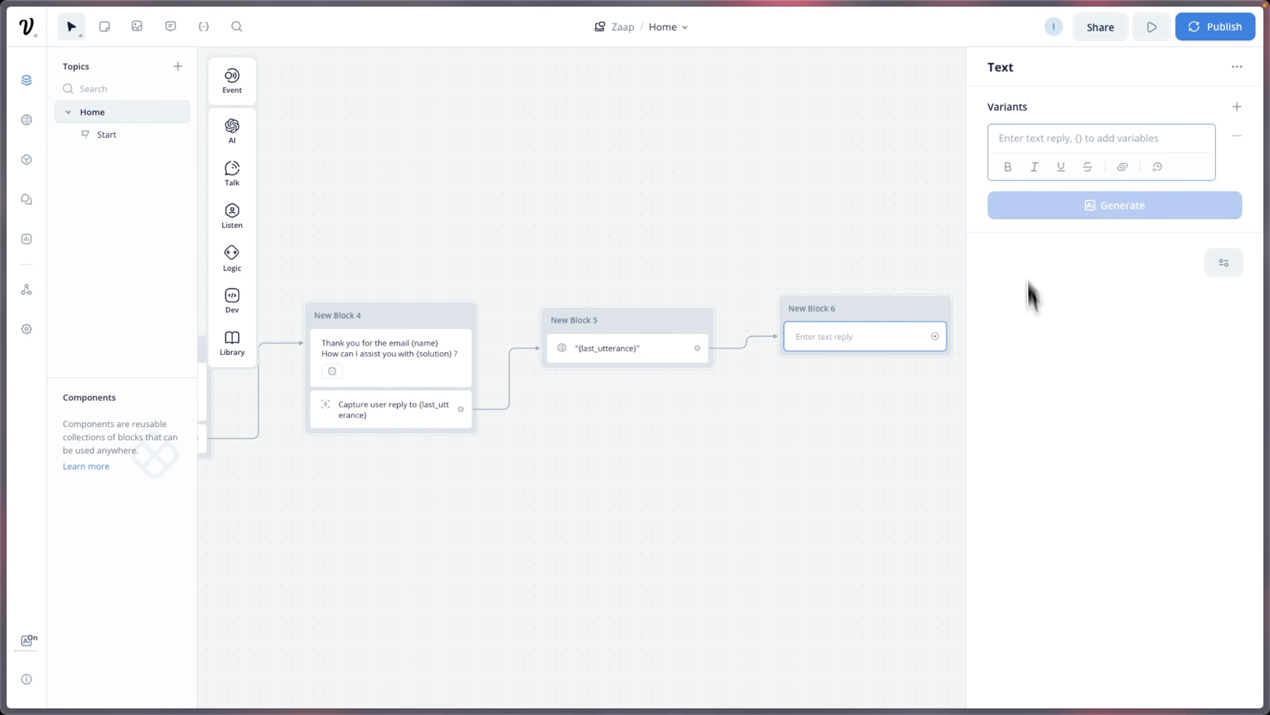
Step: Write 'Is there anything I can help you with?' and keep one of three generated variants
type("Is ")
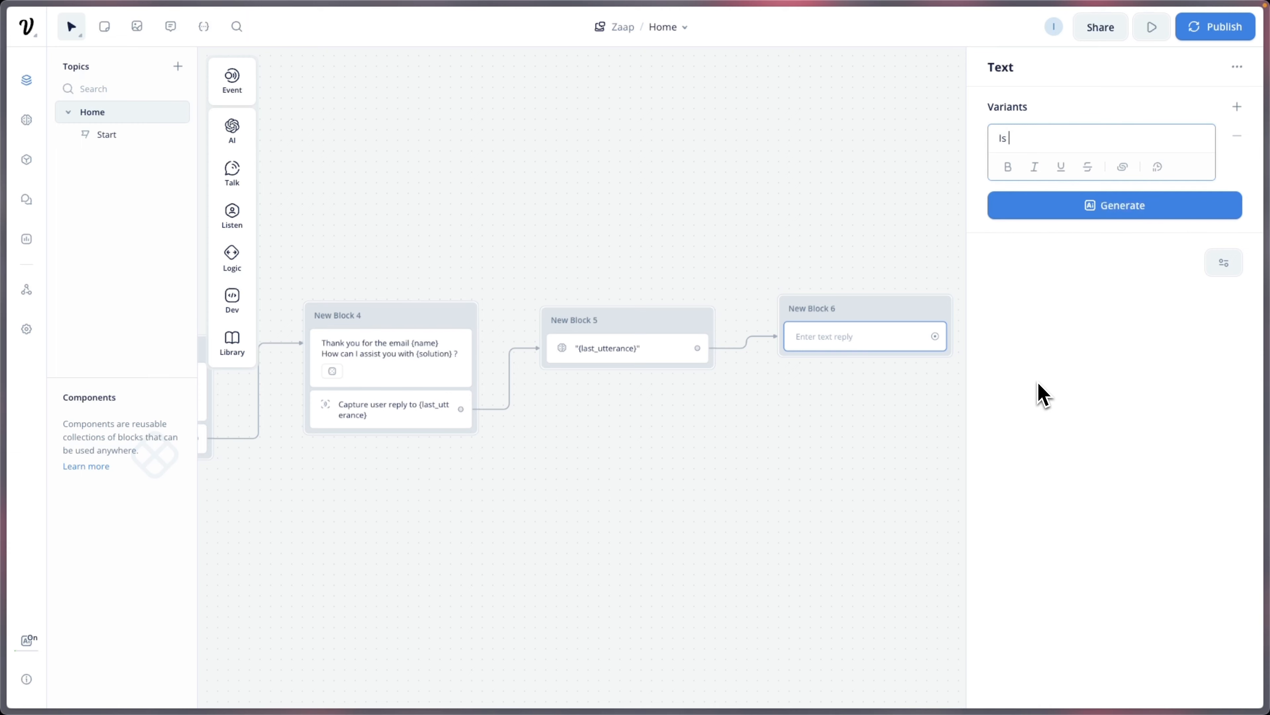
type("there anything I can help you wi")
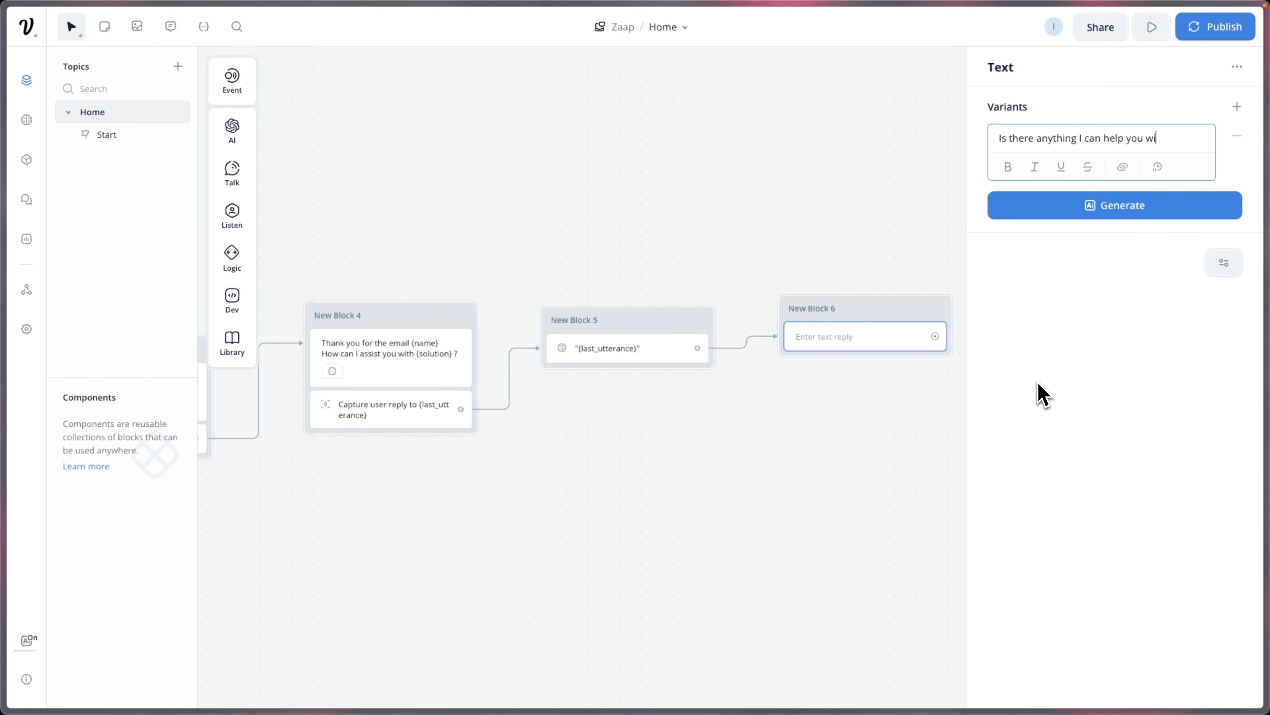
type("th?")
left_click(1084, 207)
left_click(1074, 265)
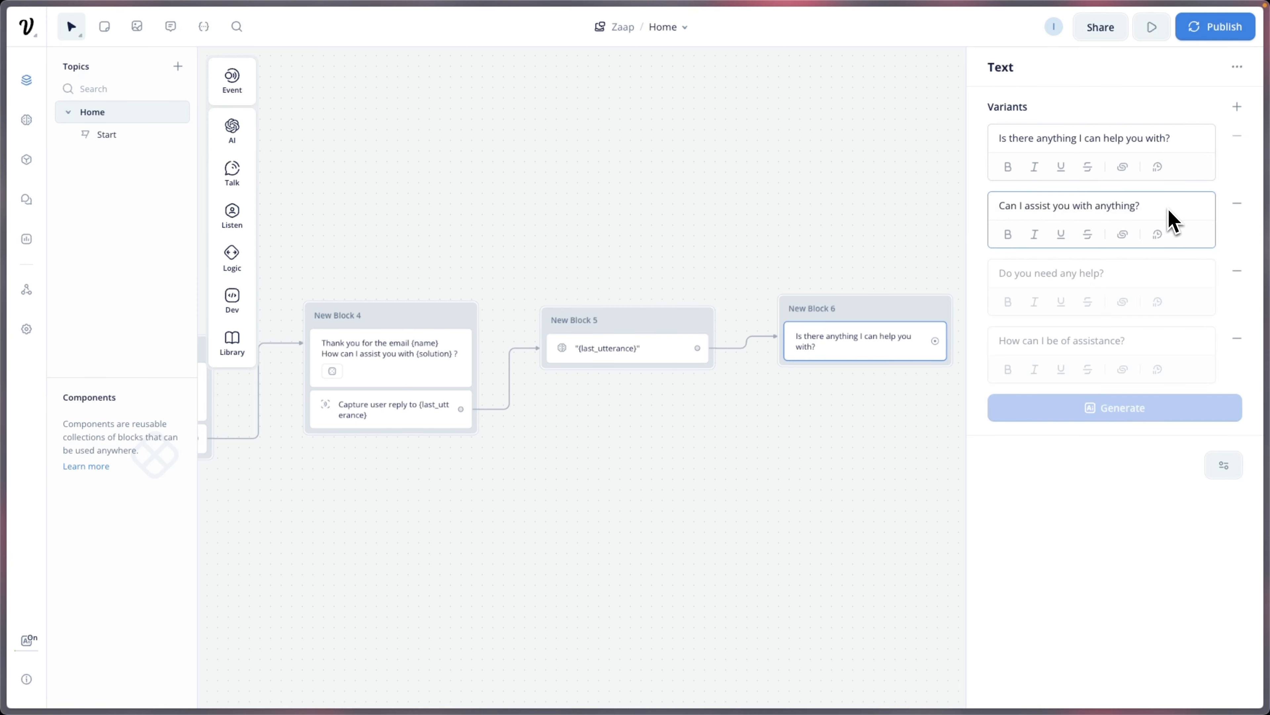
left_click(1238, 203)
left_click(1238, 203)
left_click(1237, 203)
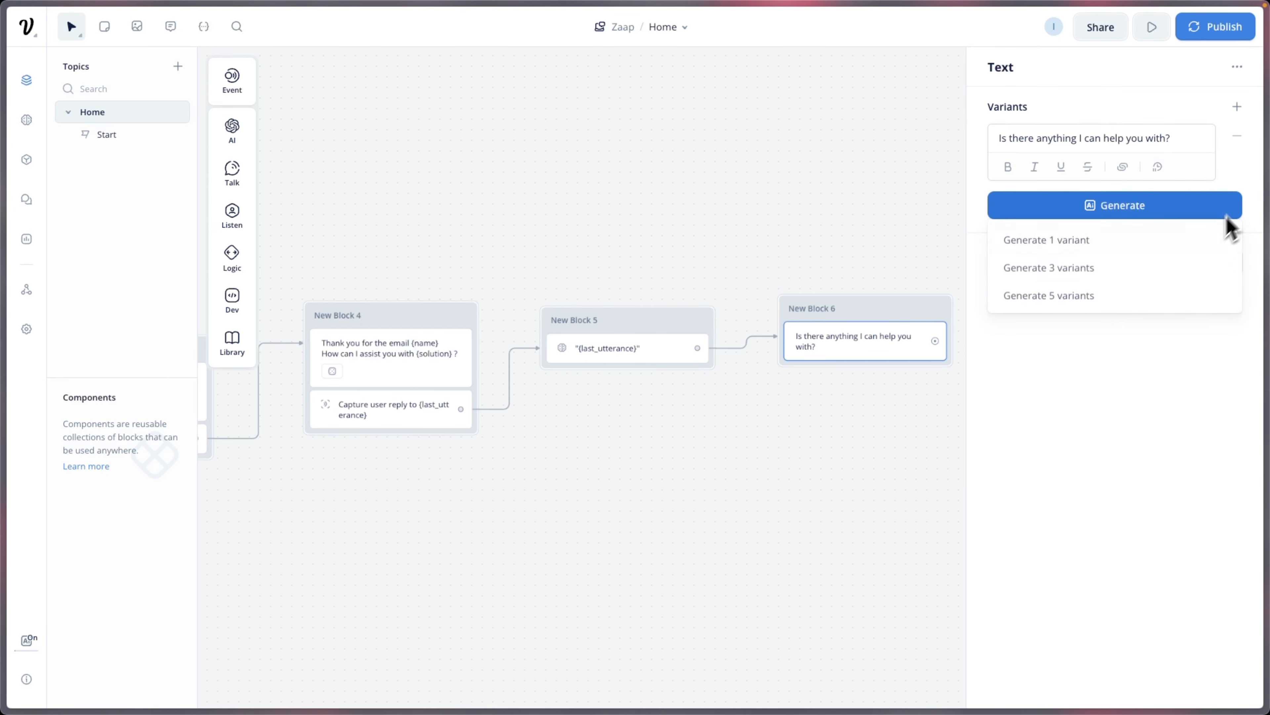
left_click(921, 448)
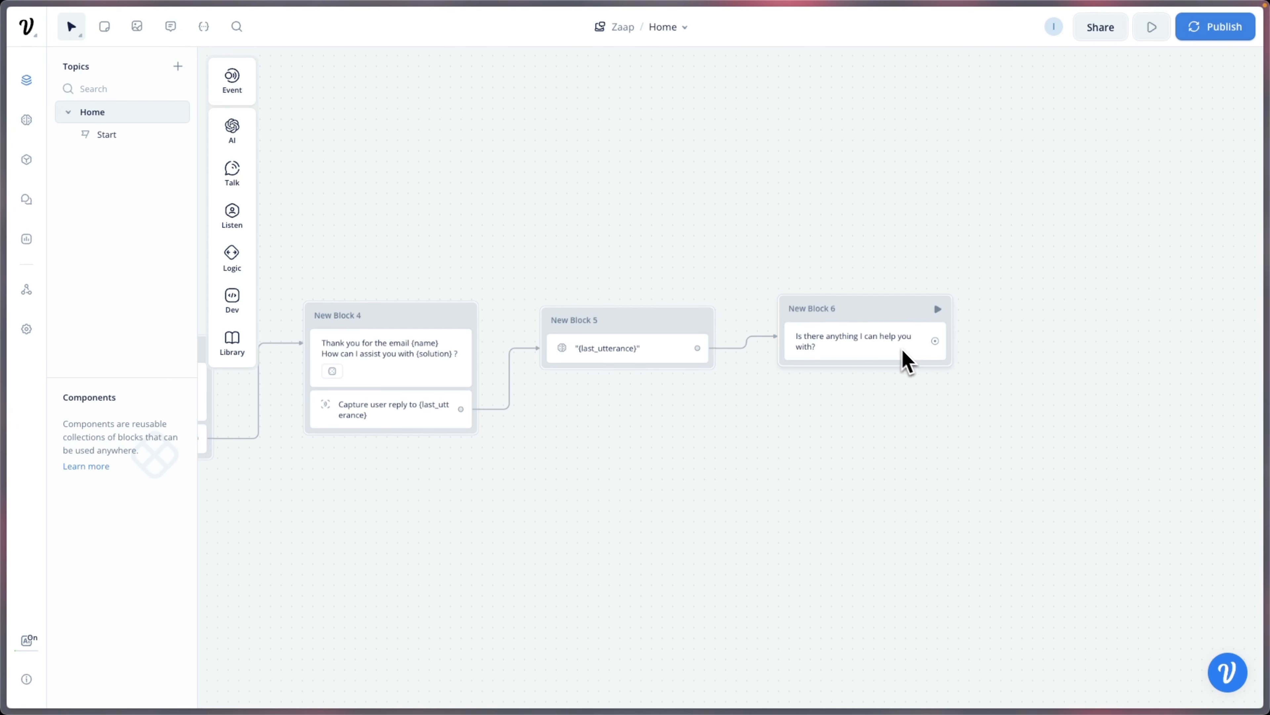
Step: Add a Buttons step to New Block 6 with Yes and No choices
mouse_move(234, 235)
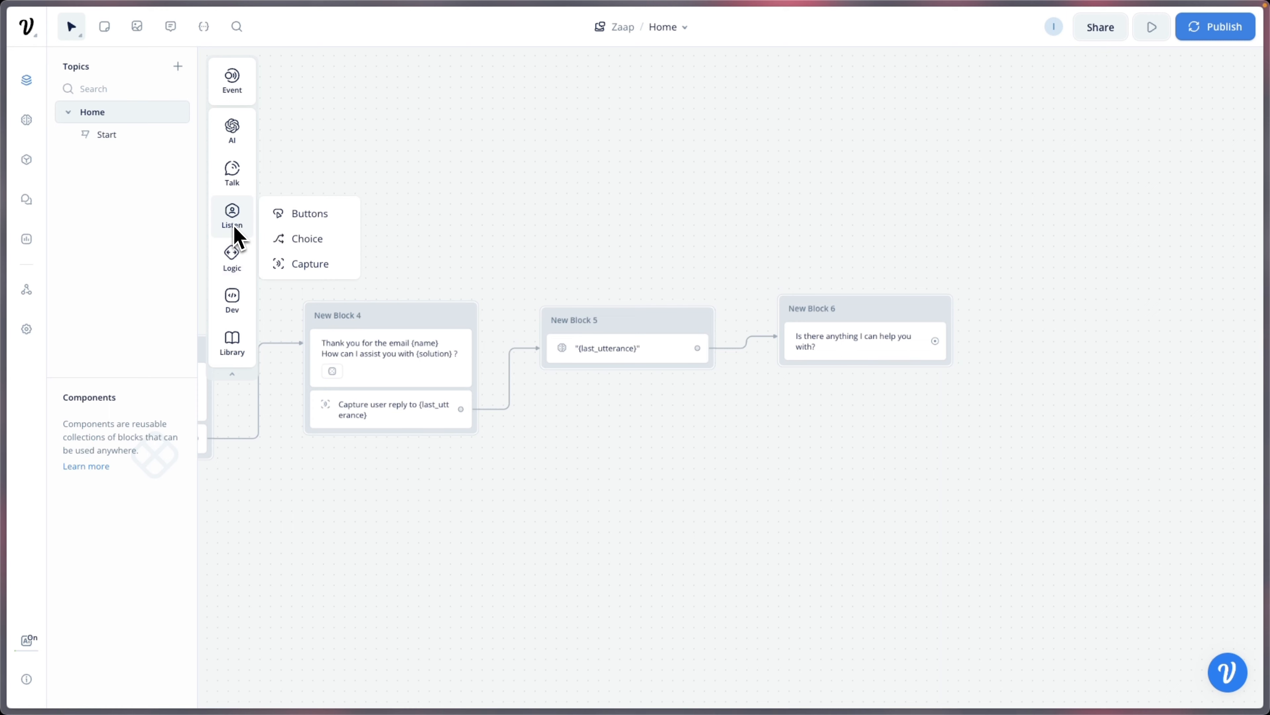
left_click_drag(310, 215, 845, 366)
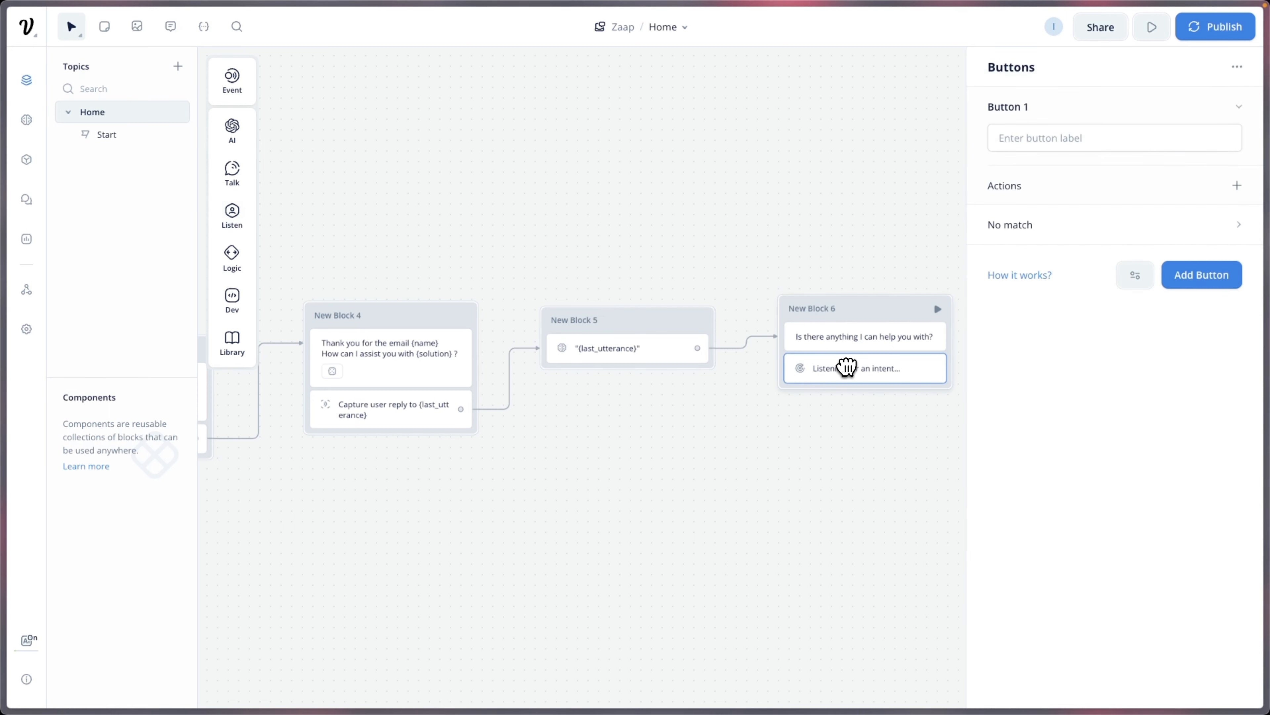
left_click(1080, 149)
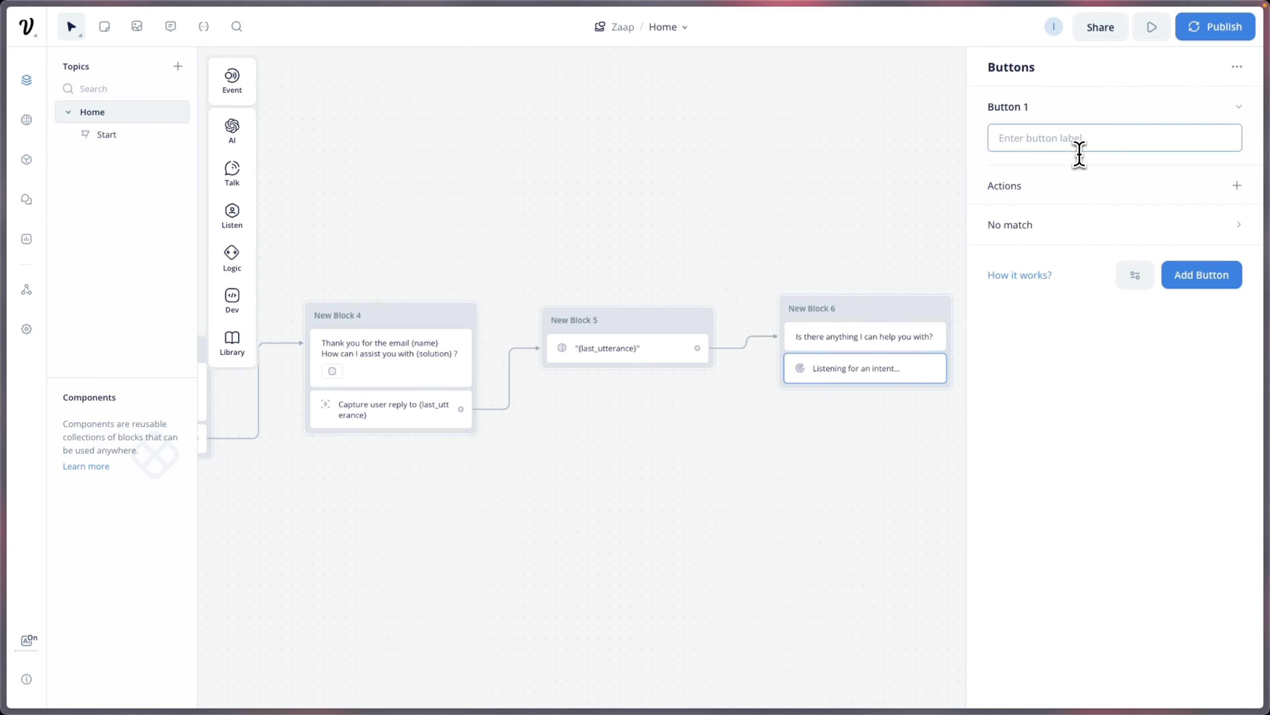
type("Yes")
left_click(1202, 274)
type("No")
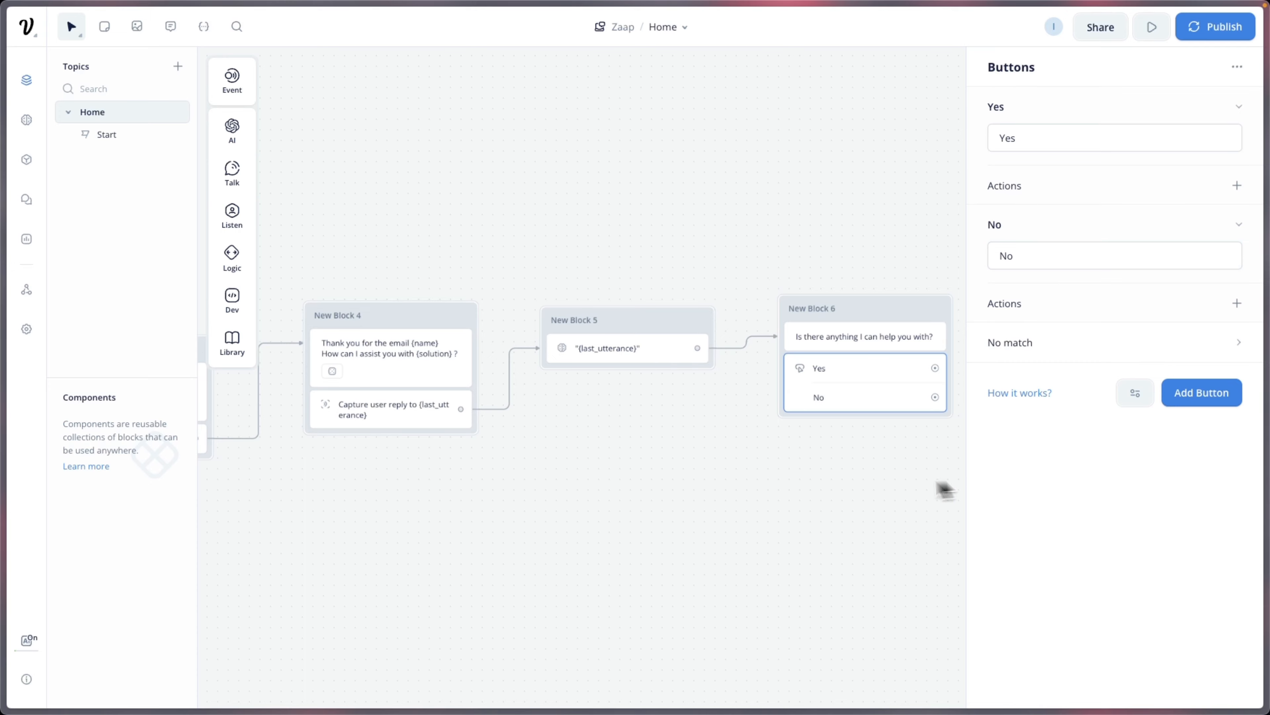
left_click(943, 488)
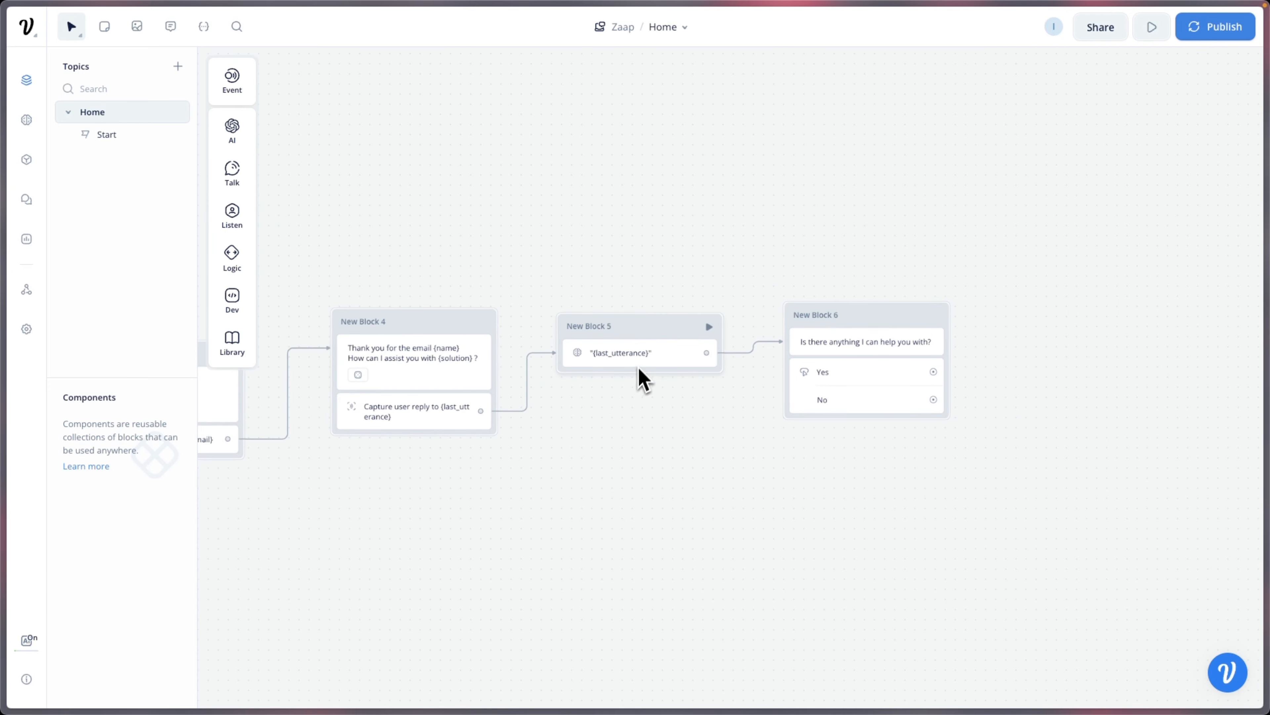
Step: Link the Yes choice to a new text reply 'What can I help you with?', trimming generated variants
left_click(937, 375)
left_click(1015, 415)
left_click(1120, 436)
type("What")
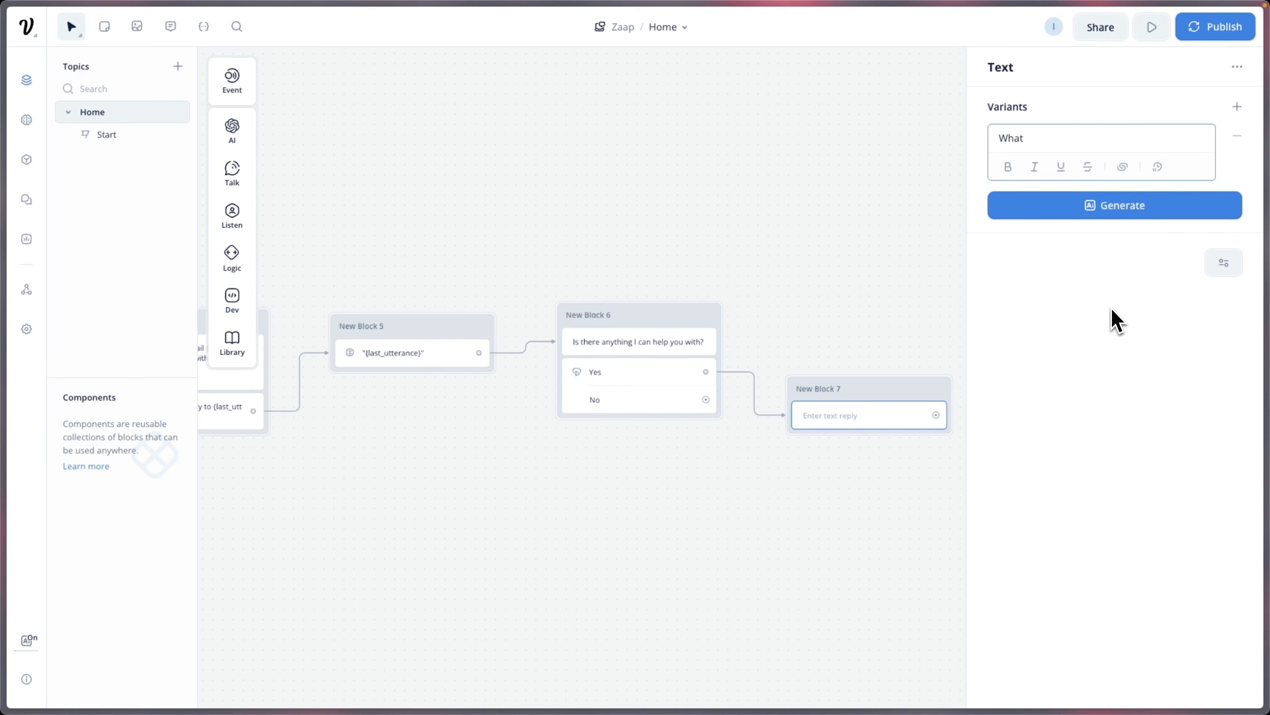
type(" can I help you with?")
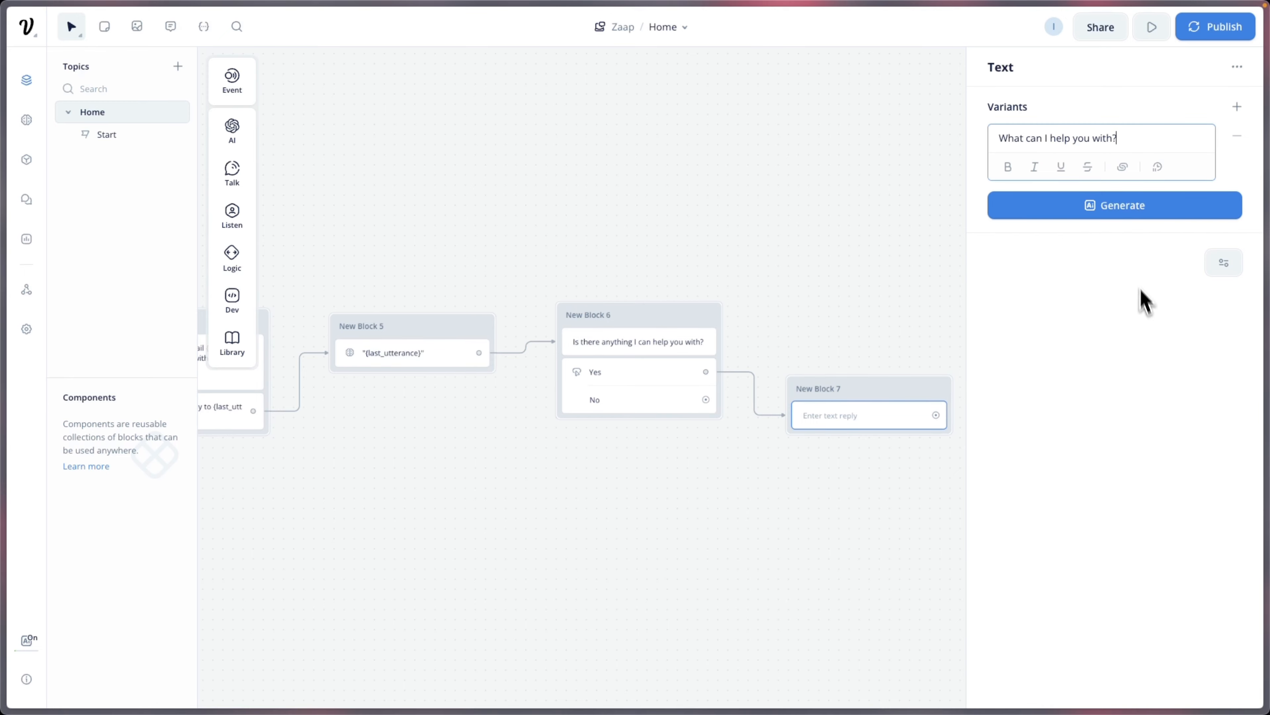
left_click(1126, 207)
left_click(1121, 265)
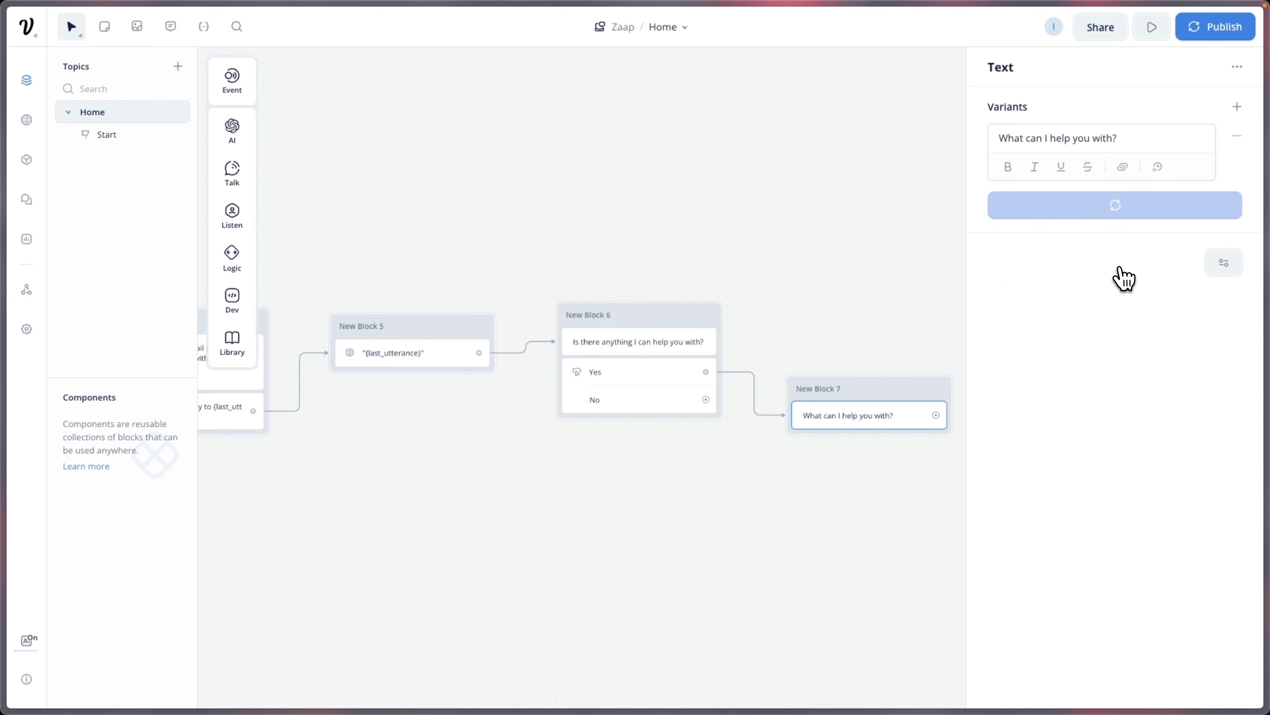
left_click(1237, 339)
left_click(1237, 203)
left_click(1237, 136)
left_click(820, 307)
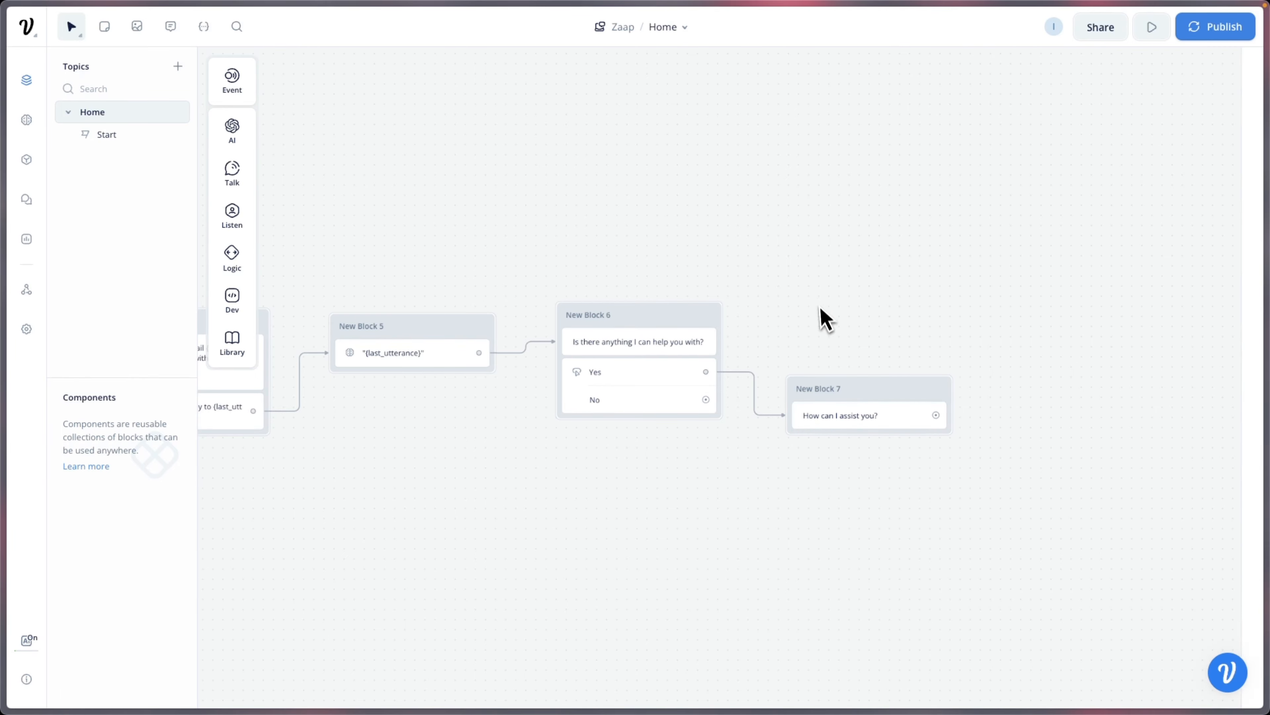
Step: Move New Block 7 and link it back to New Block 4's capture step
left_click_drag(700, 441, 887, 420)
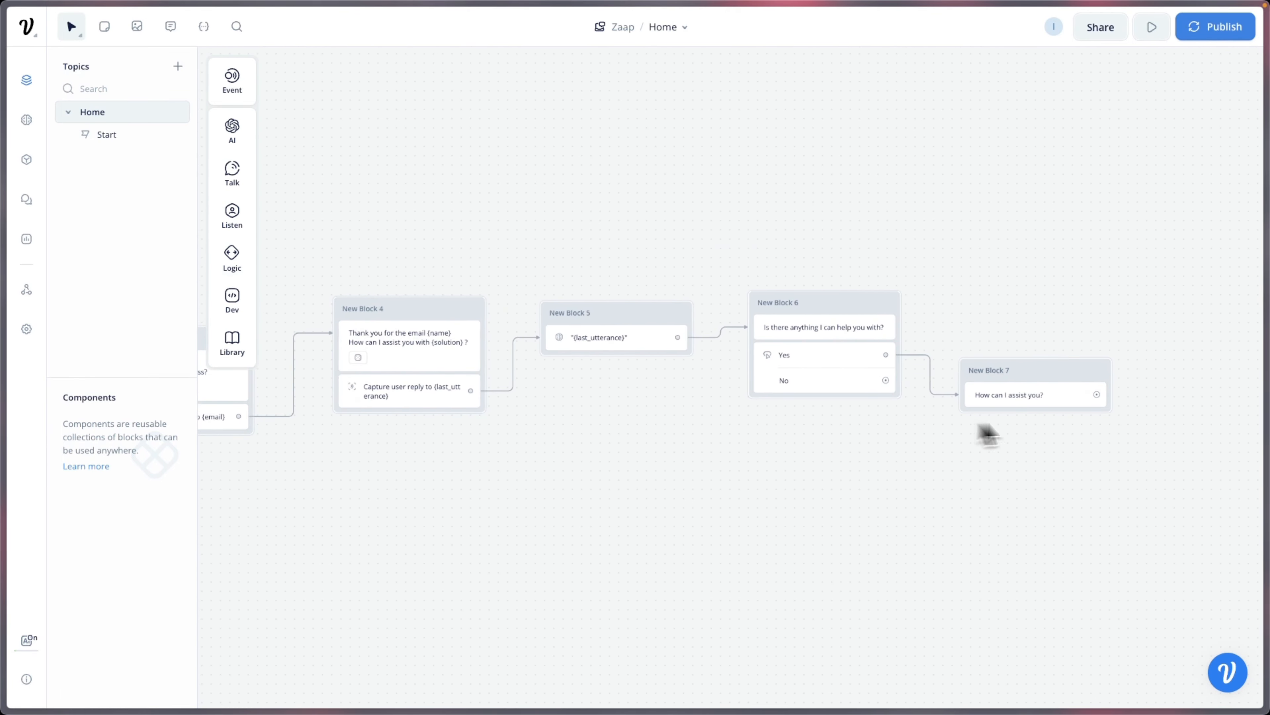
left_click_drag(1053, 376, 875, 455)
scroll(344, 402, "up", 3)
left_click_drag(919, 473, 377, 388)
scroll(348, 402, "up", 3)
scroll(757, 329, "down", 3)
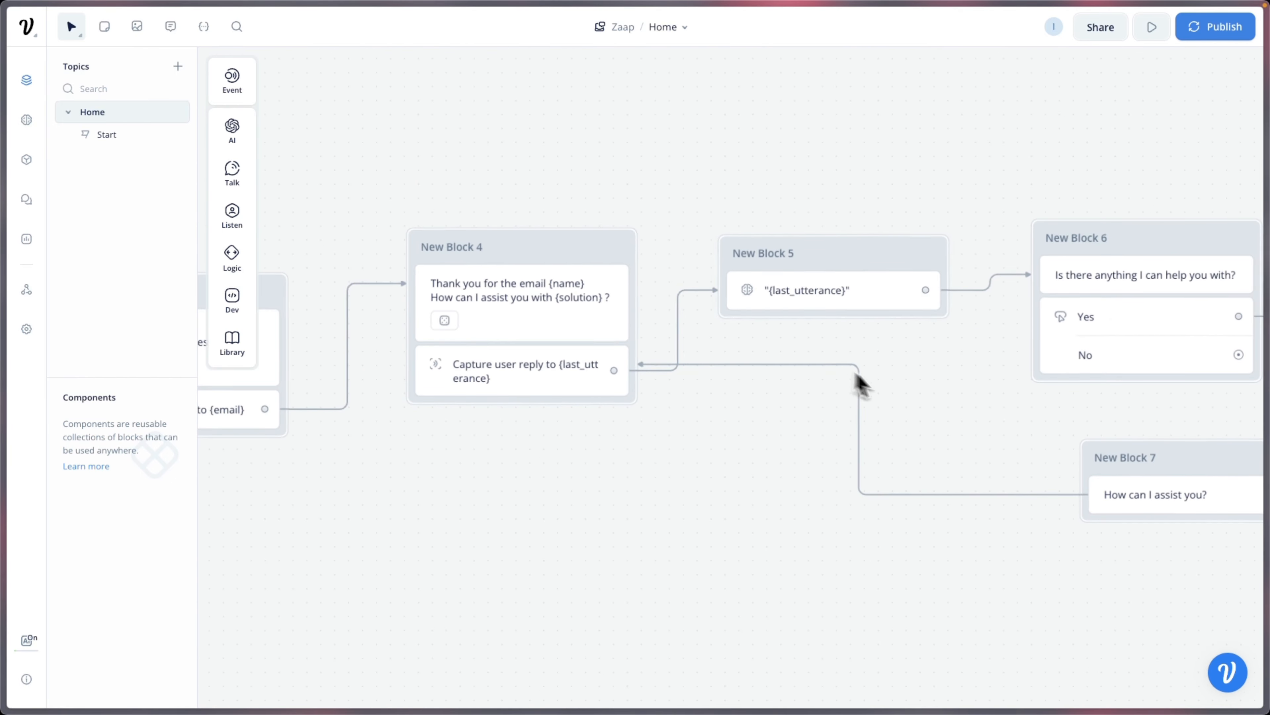
scroll(861, 385, "down", 2)
Step: Pan to New Block 6 and draw a new connection from the No choice
left_click_drag(907, 411, 649, 494)
left_click_drag(475, 481, 101, 476)
left_click_drag(600, 428, 773, 402)
Step: Add a text reply 'Have an amazing day!' after the No choice in New Block 8
mouse_move(829, 453)
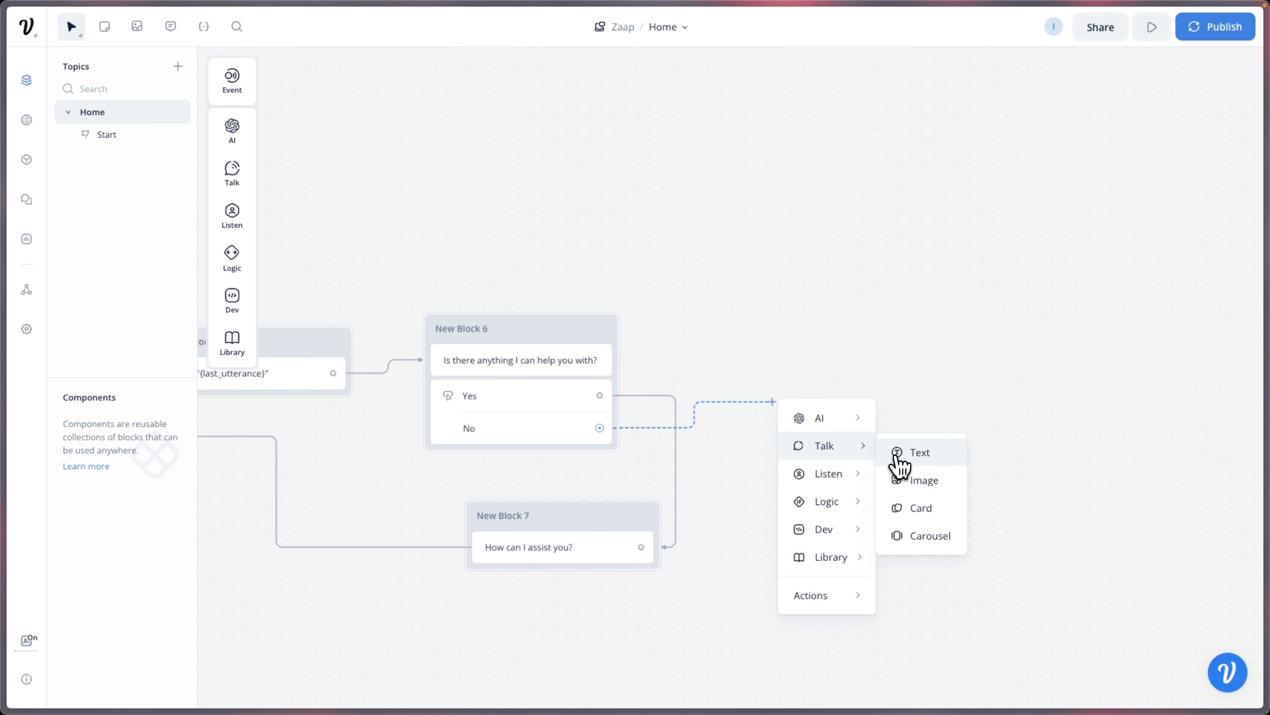
left_click(899, 465)
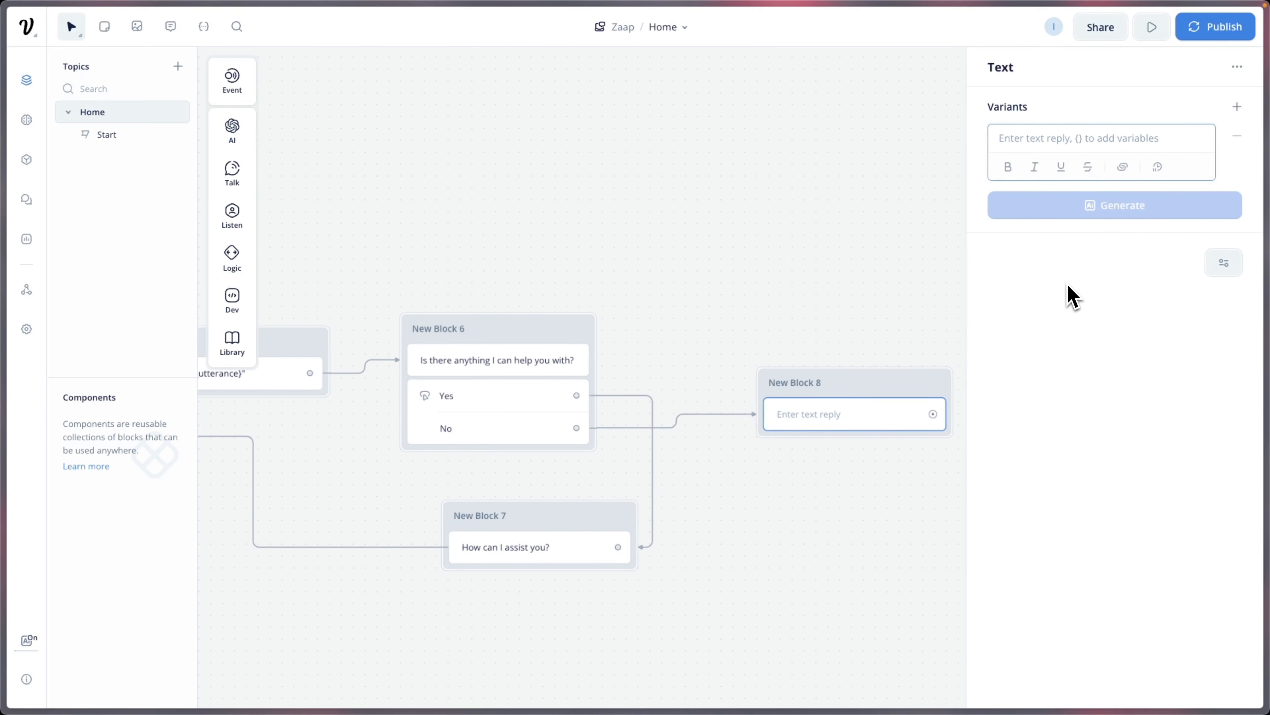
type("Have a")
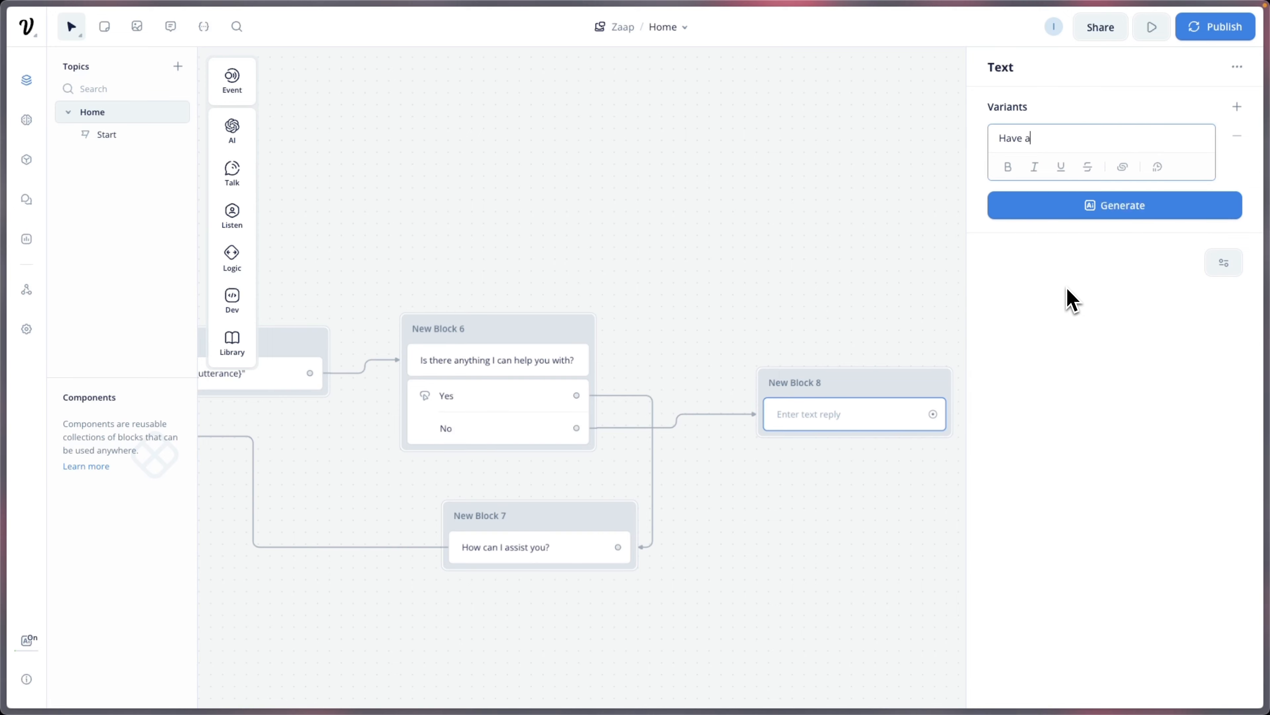
type("n amazing day!")
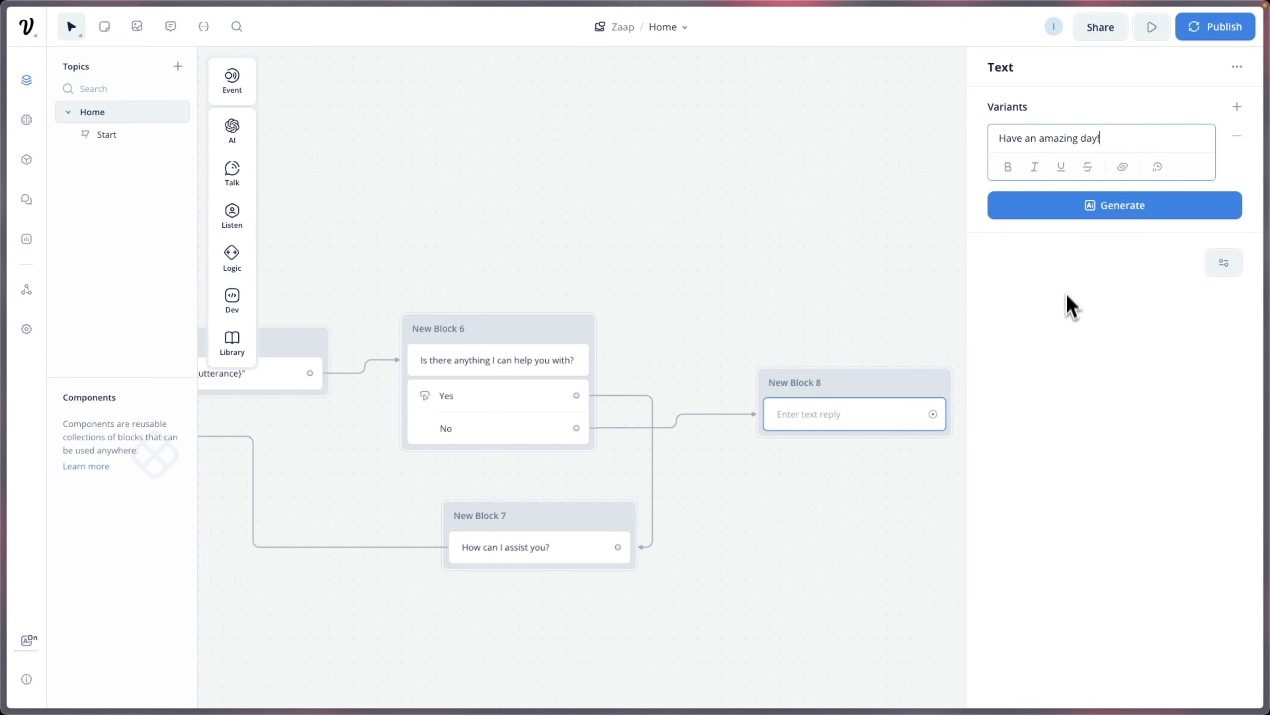
left_click(924, 270)
Step: Link New Block 8 to a new End step in New Block 9
left_click_drag(933, 414, 1013, 469)
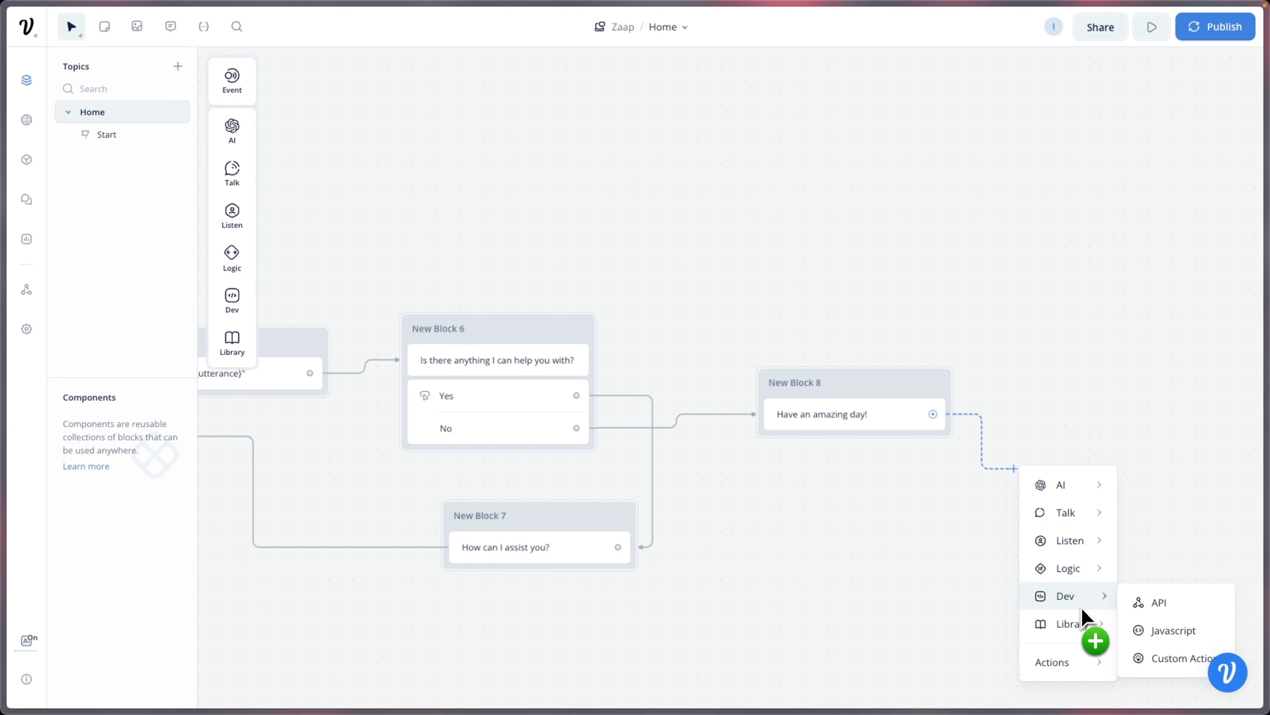
mouse_move(1089, 574)
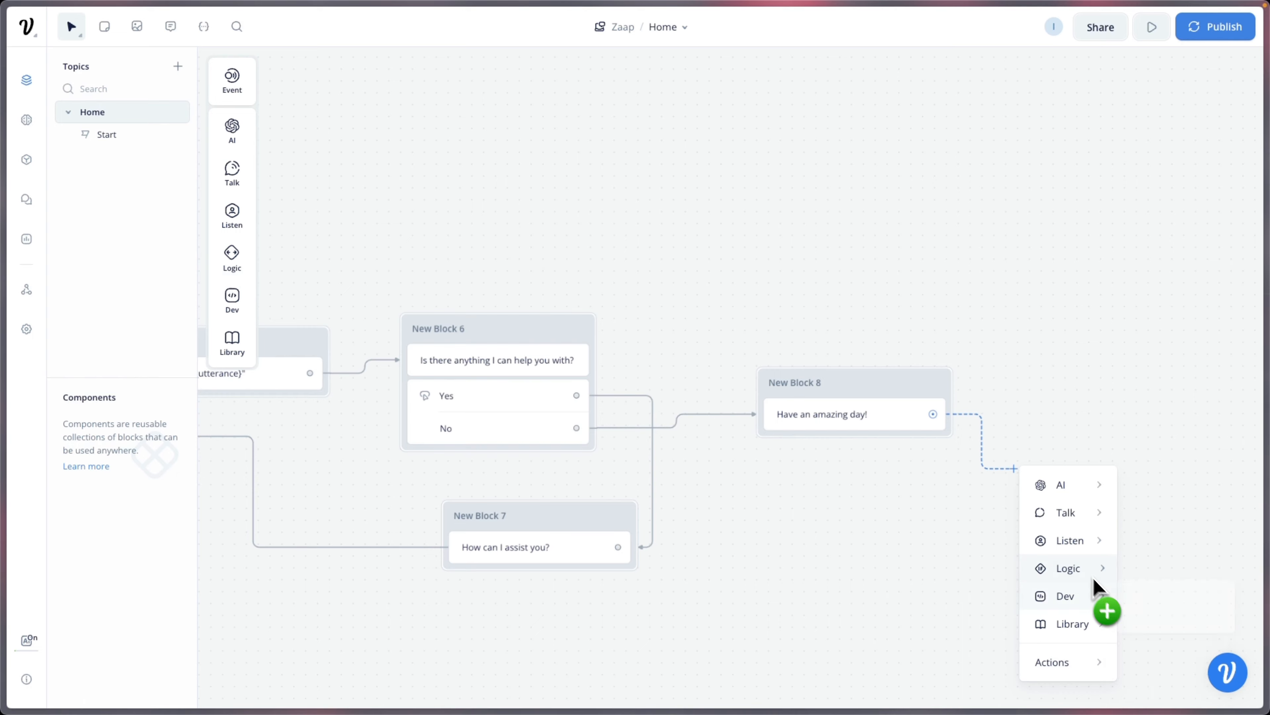
left_click(1159, 686)
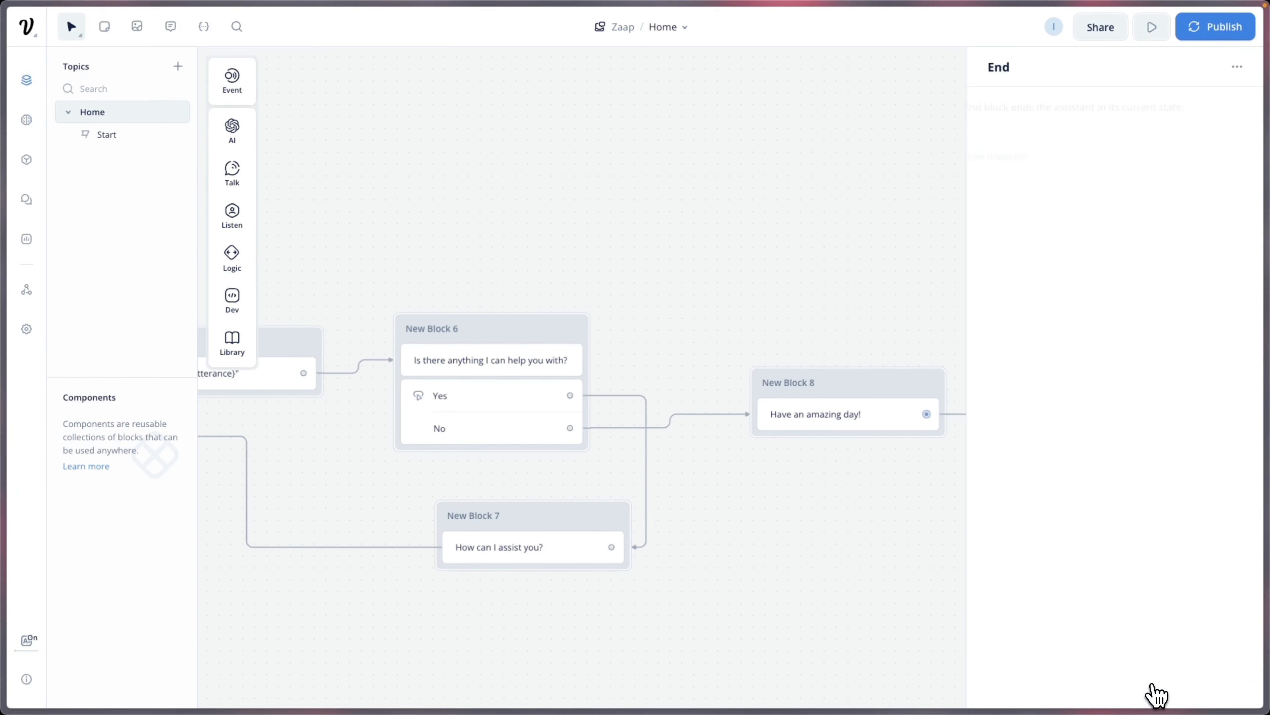
left_click(884, 358)
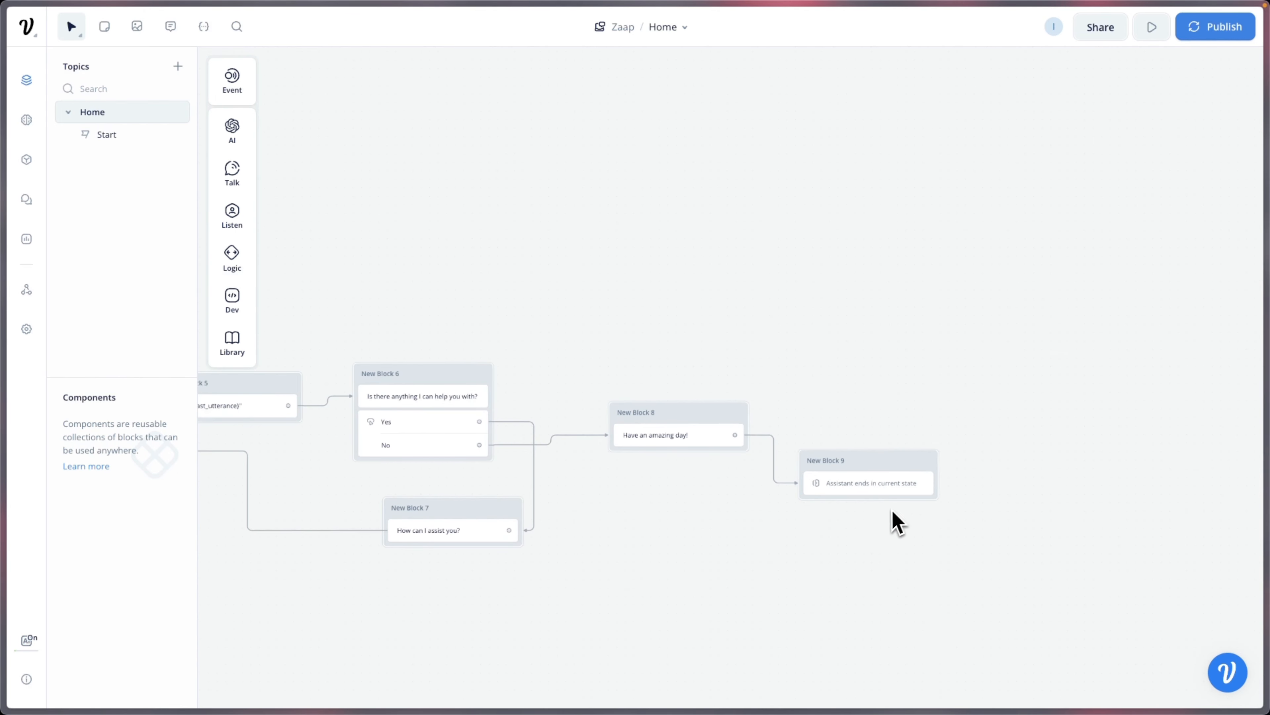
left_click(1153, 30)
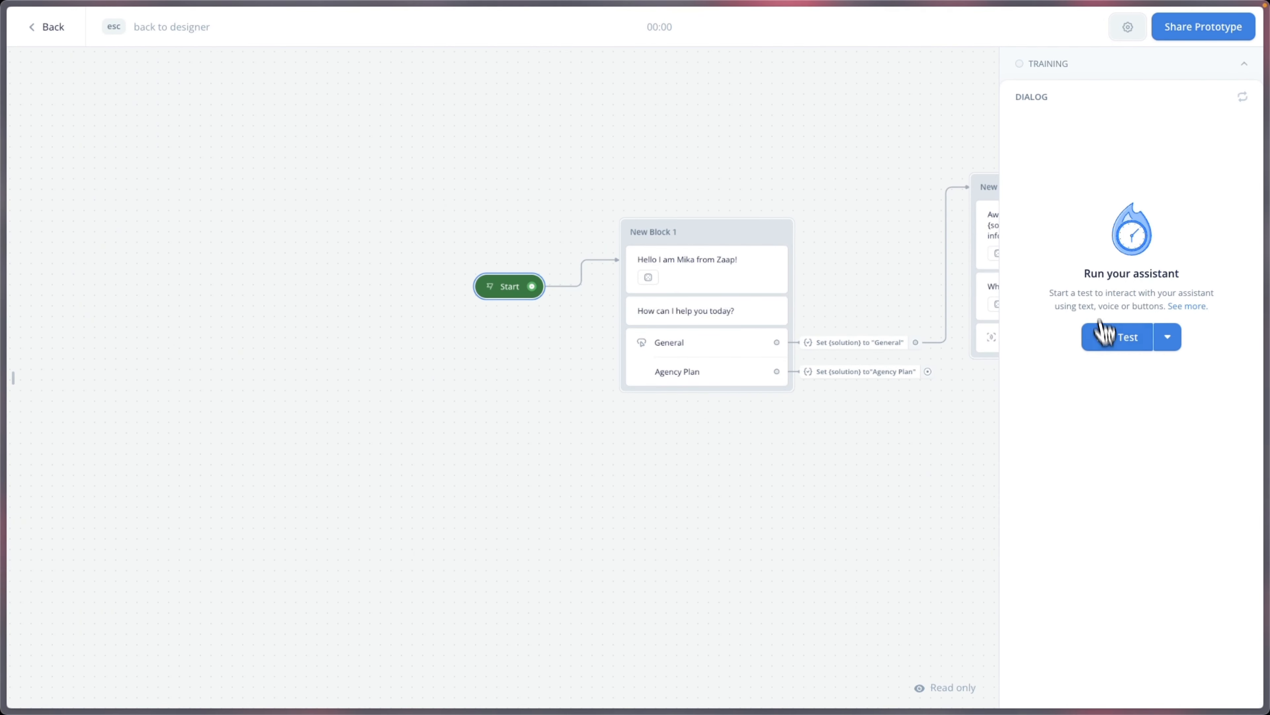
left_click(1103, 336)
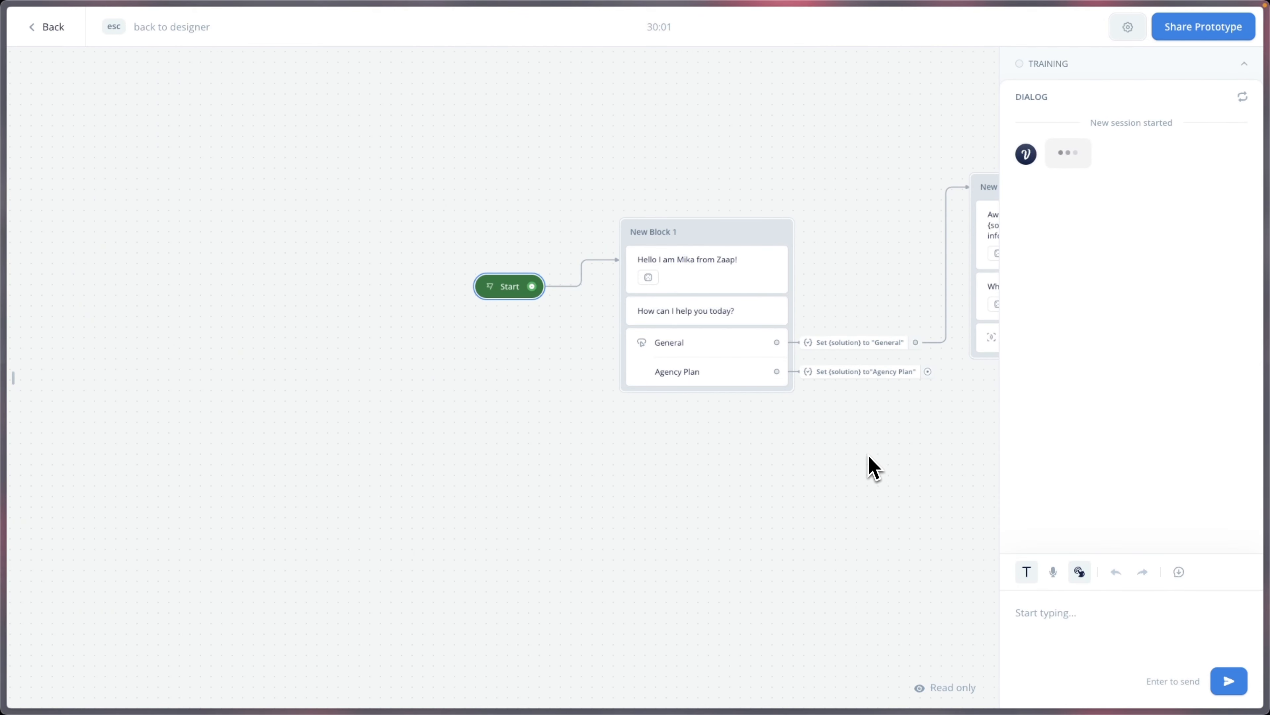
left_click(1073, 224)
type("Mika")
key("Return")
key("Return")
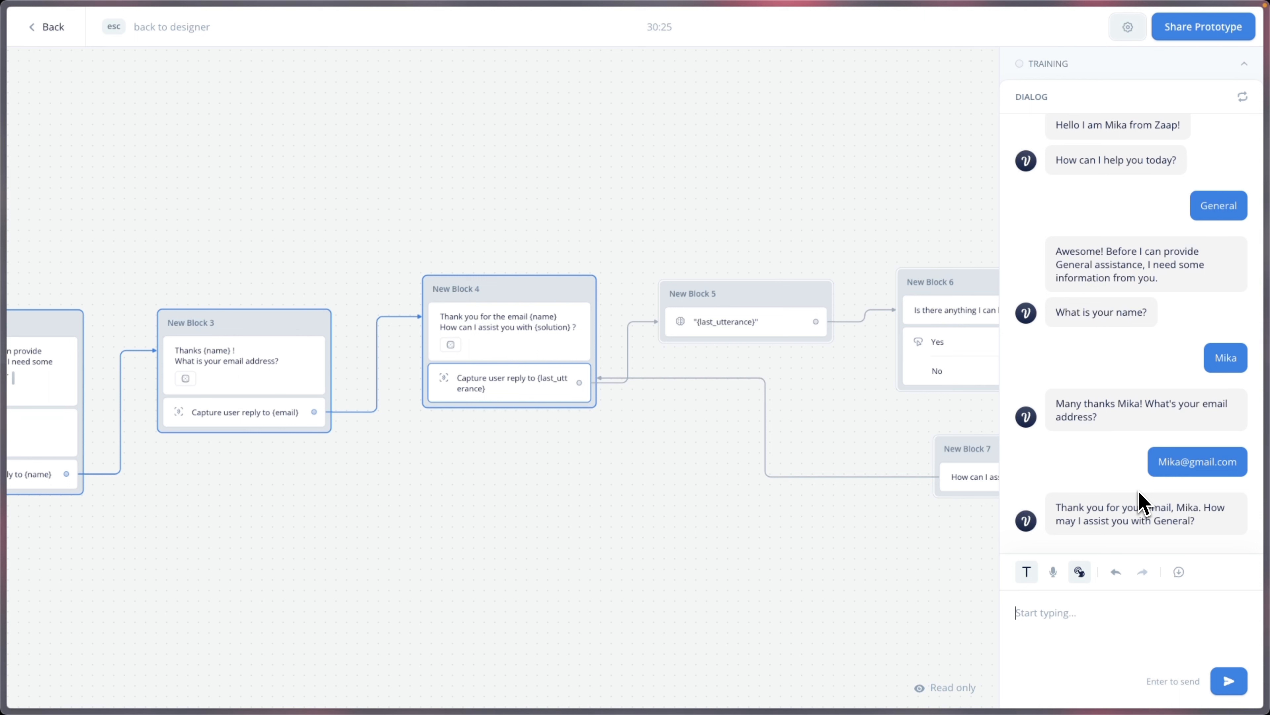
type("I want to know the price of pro plan")
key("Return")
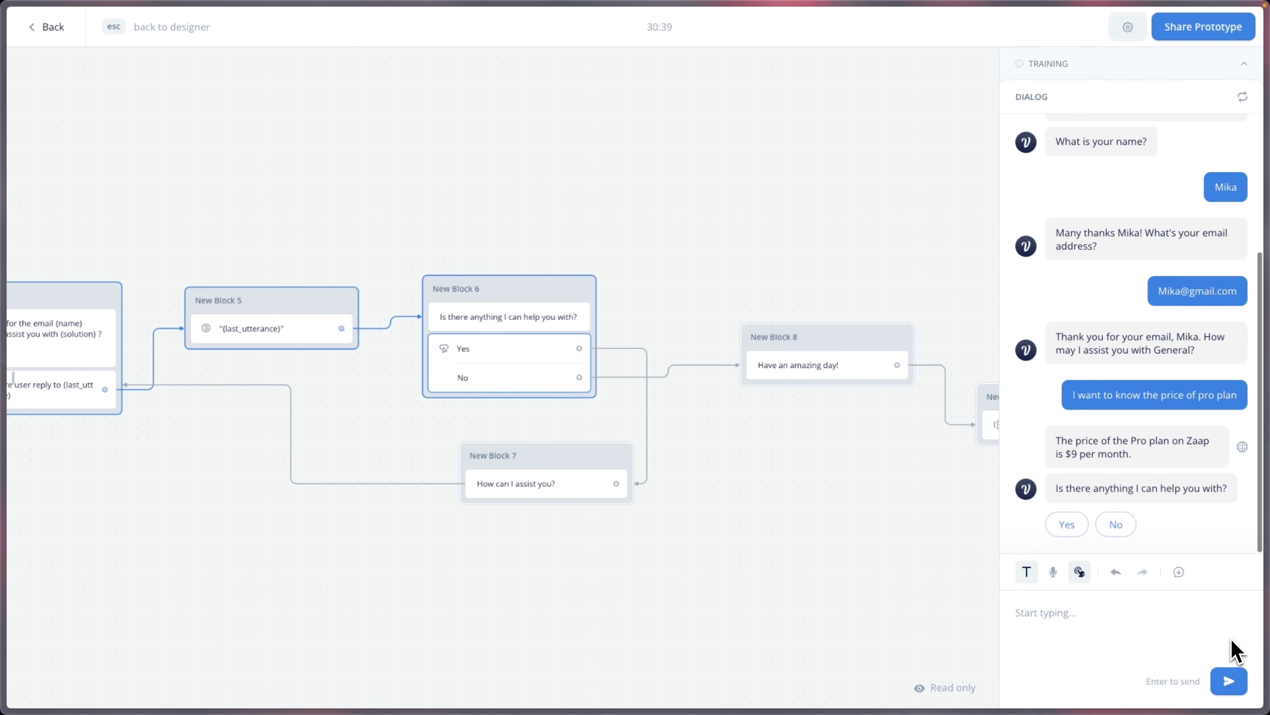
left_click(1075, 524)
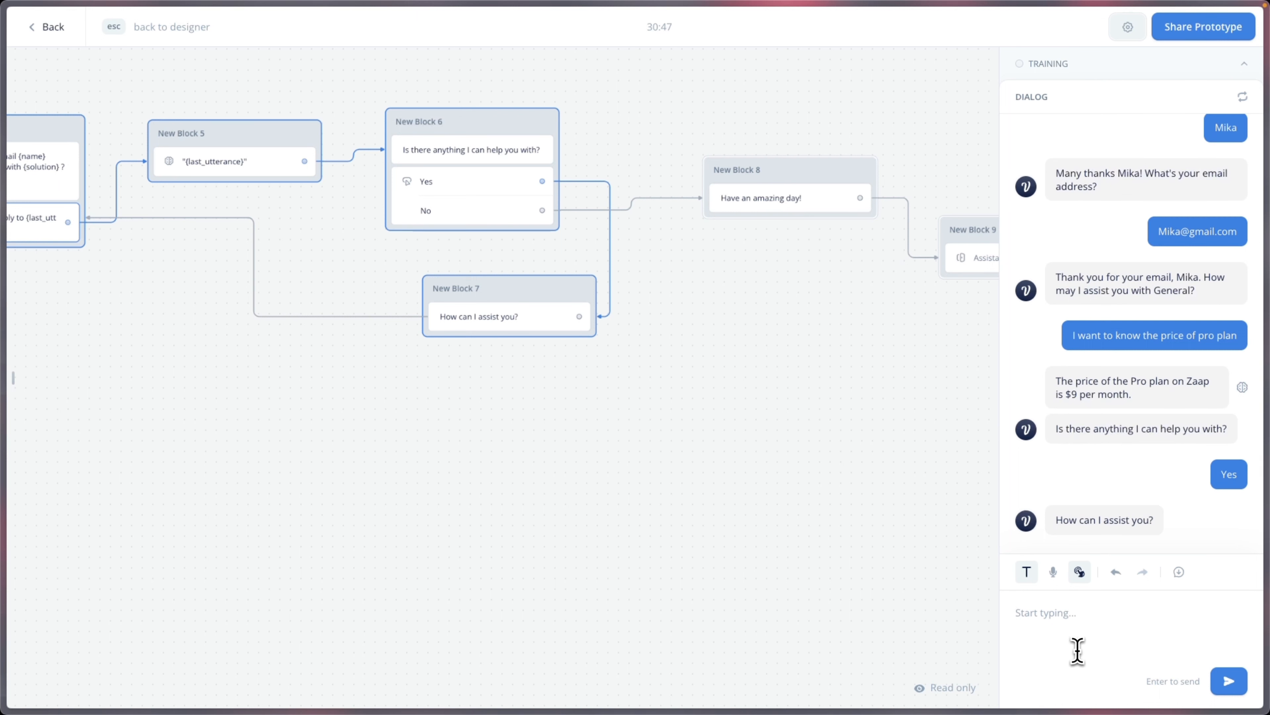
left_click(1078, 650)
type("Is there any plan for ")
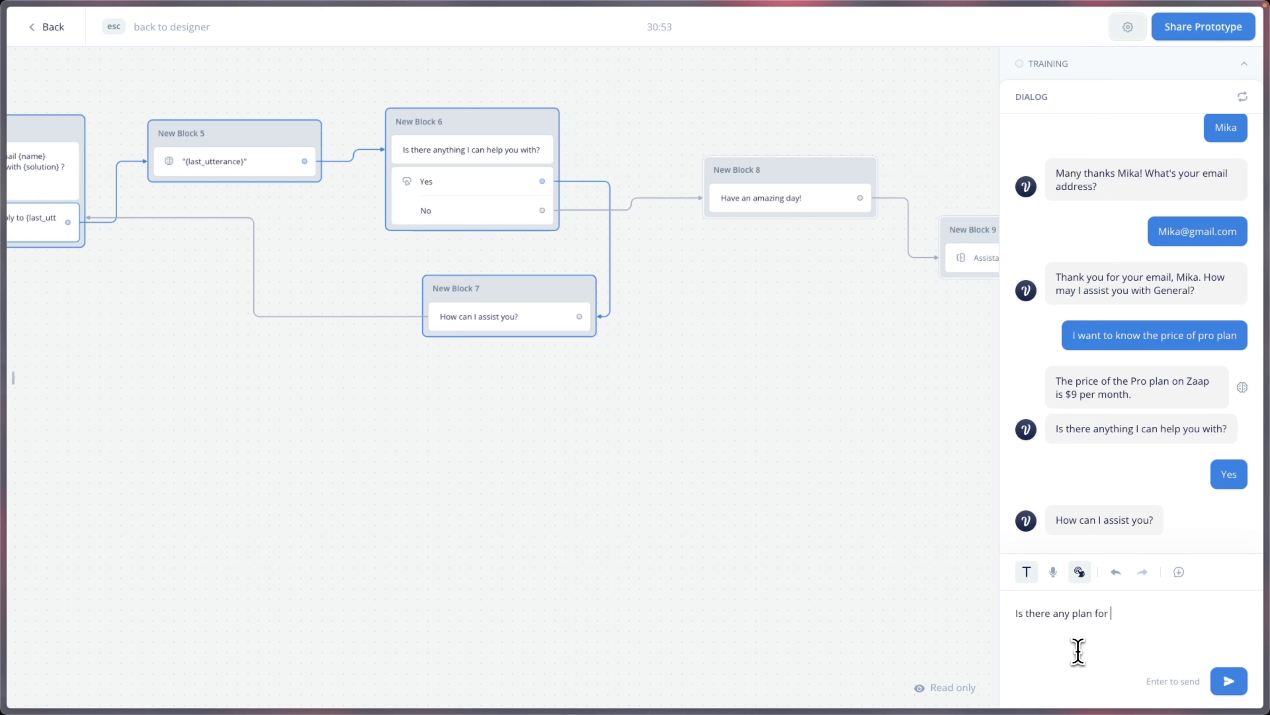
type("agency")
key("Return")
type("or a")
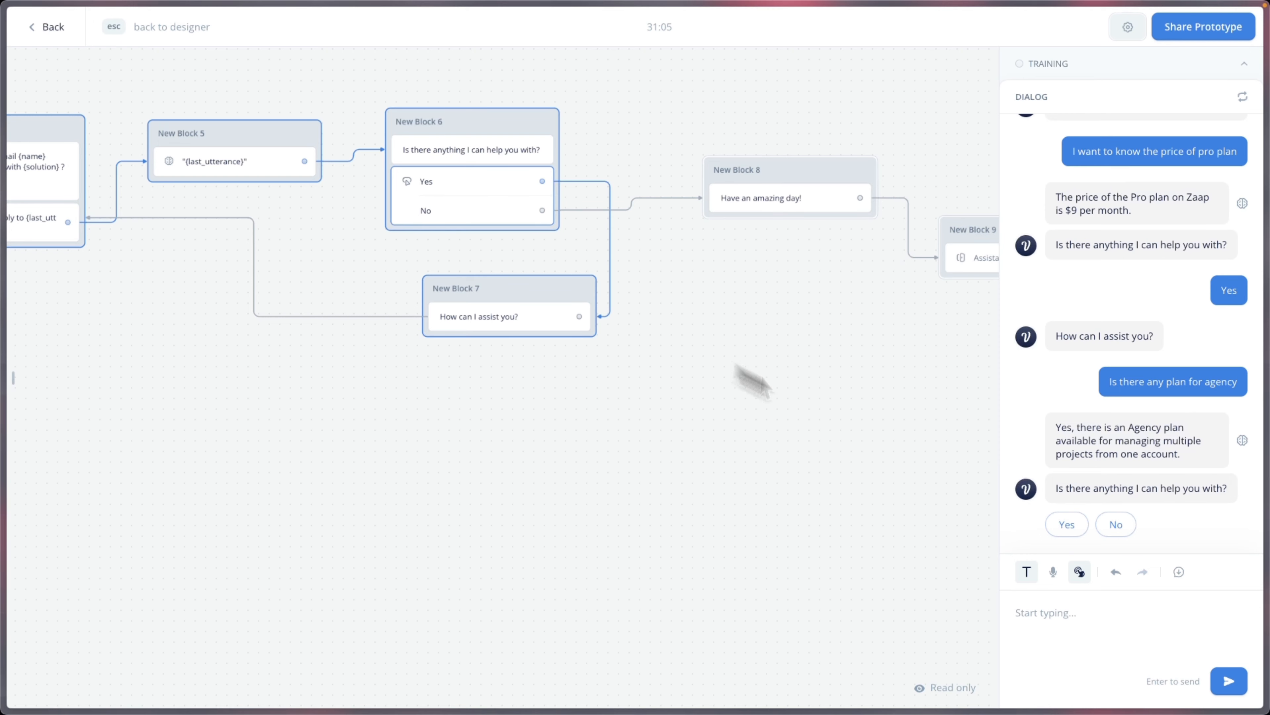
left_click(1124, 525)
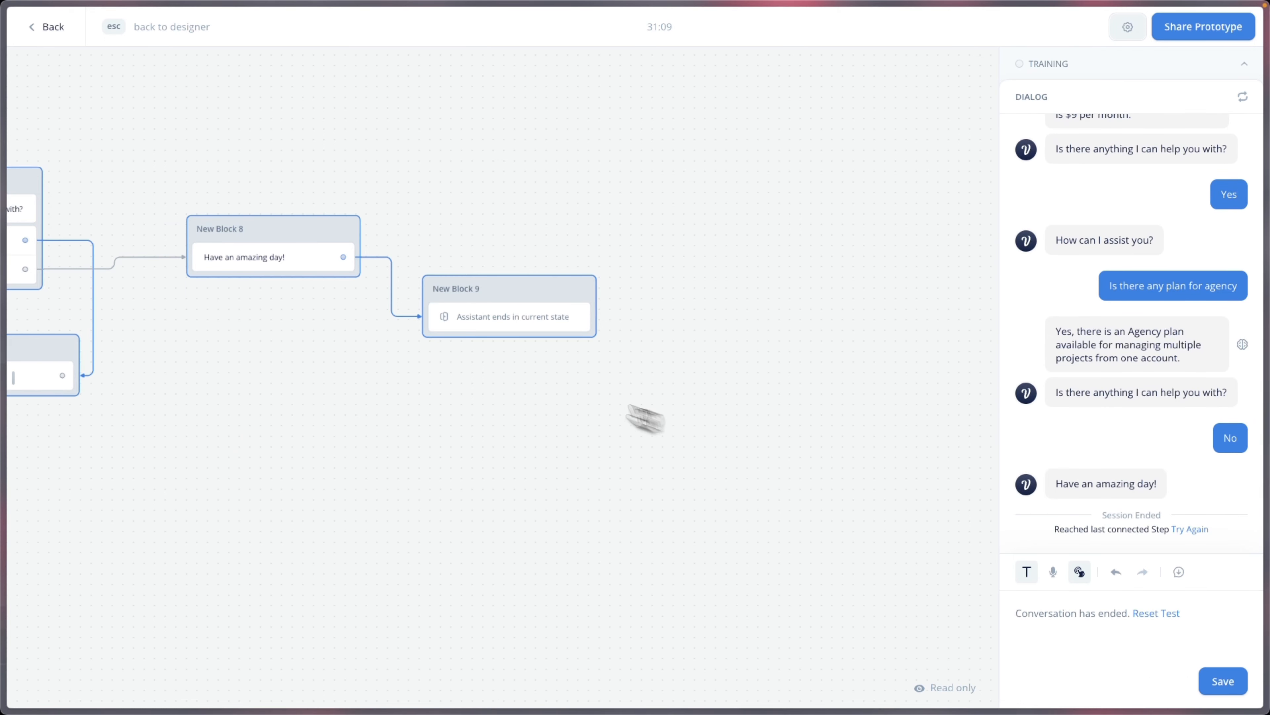
Step: Return to the designer and bring the Start block and New Block 2 into view
left_click(46, 27)
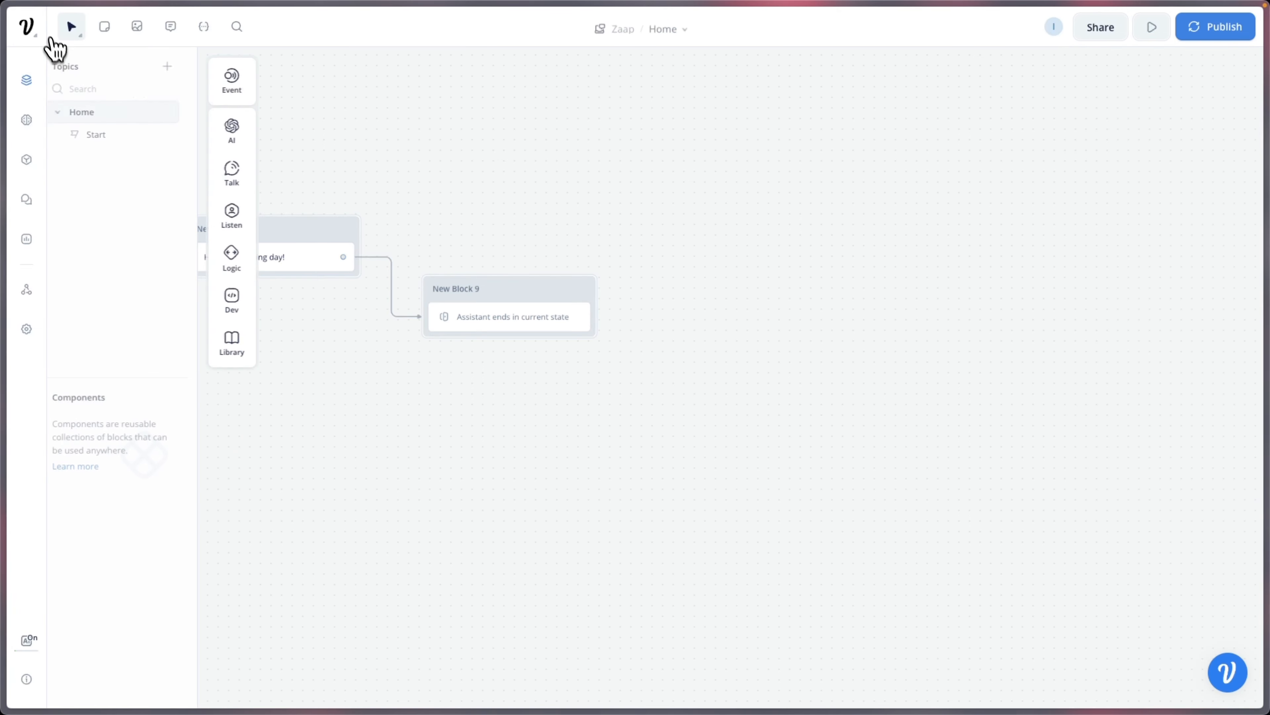
left_click_drag(443, 528, 881, 376)
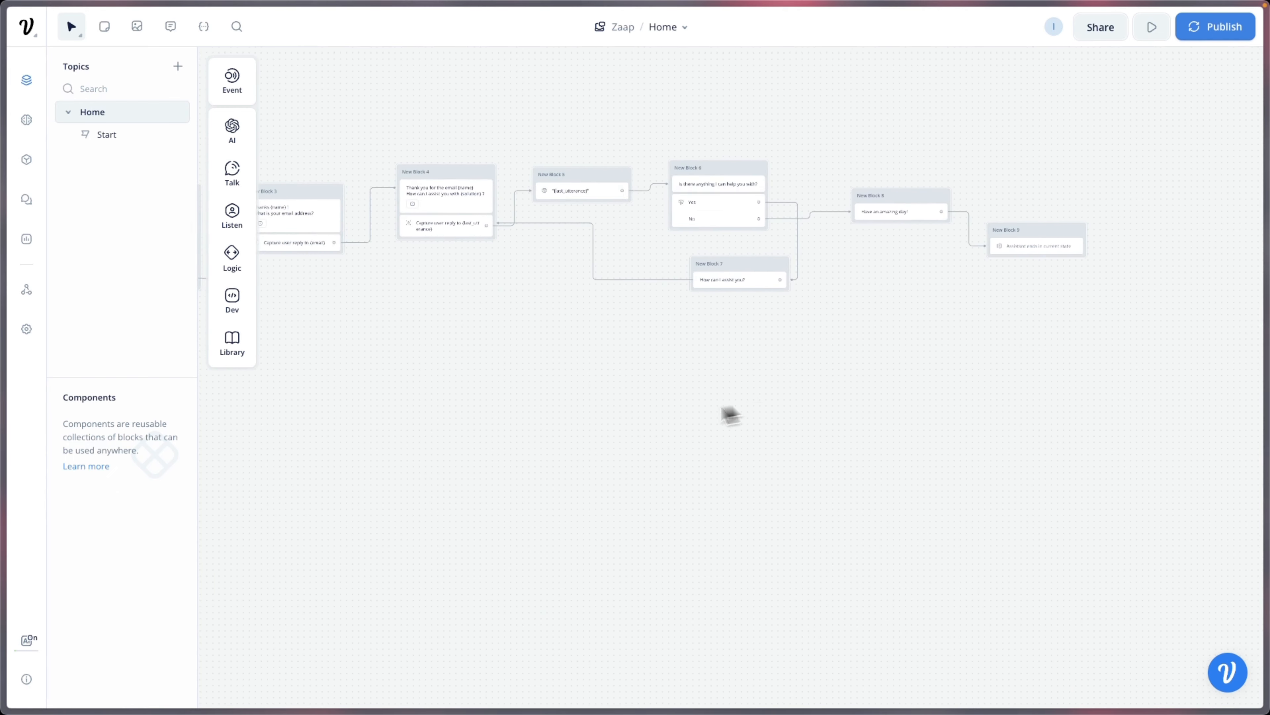
left_click_drag(647, 417, 1007, 403)
left_click_drag(532, 432, 618, 460)
scroll(613, 288, "up", 3)
scroll(622, 306, "up", 2)
left_click_drag(676, 350, 533, 452)
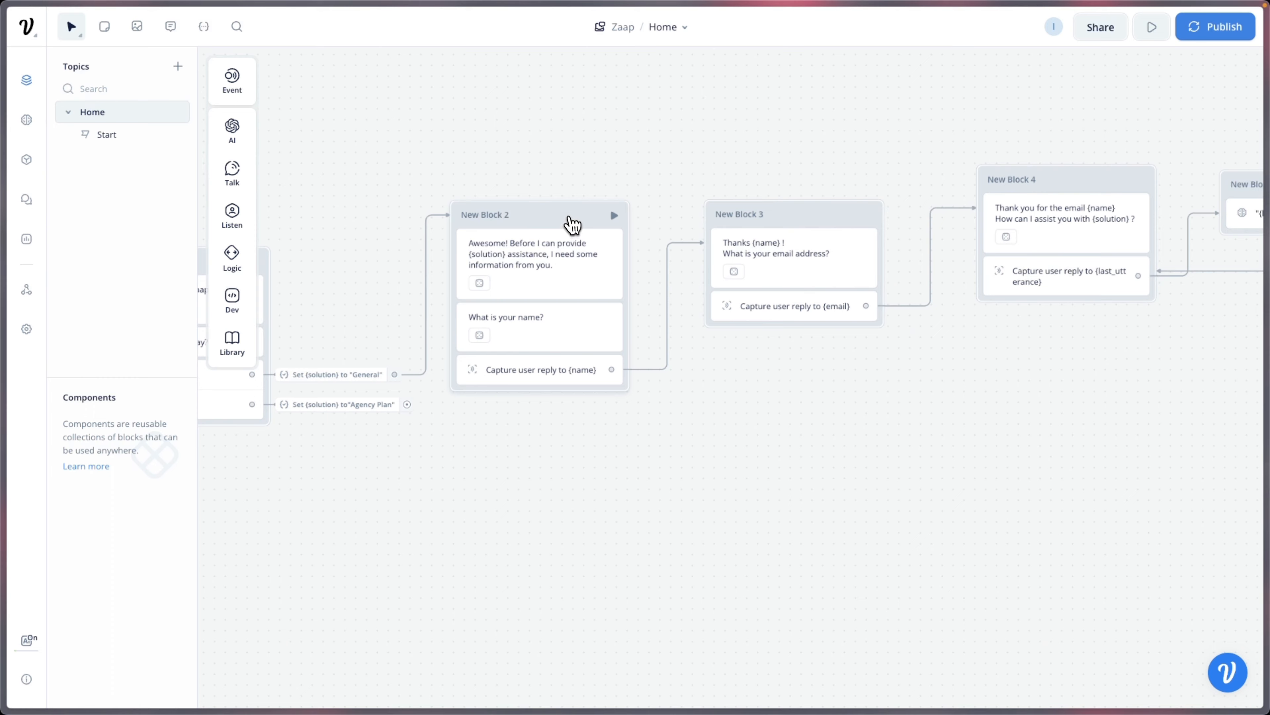
Step: Duplicate New Block 2 and place the copy below the original
left_click(568, 216)
right_click(563, 213)
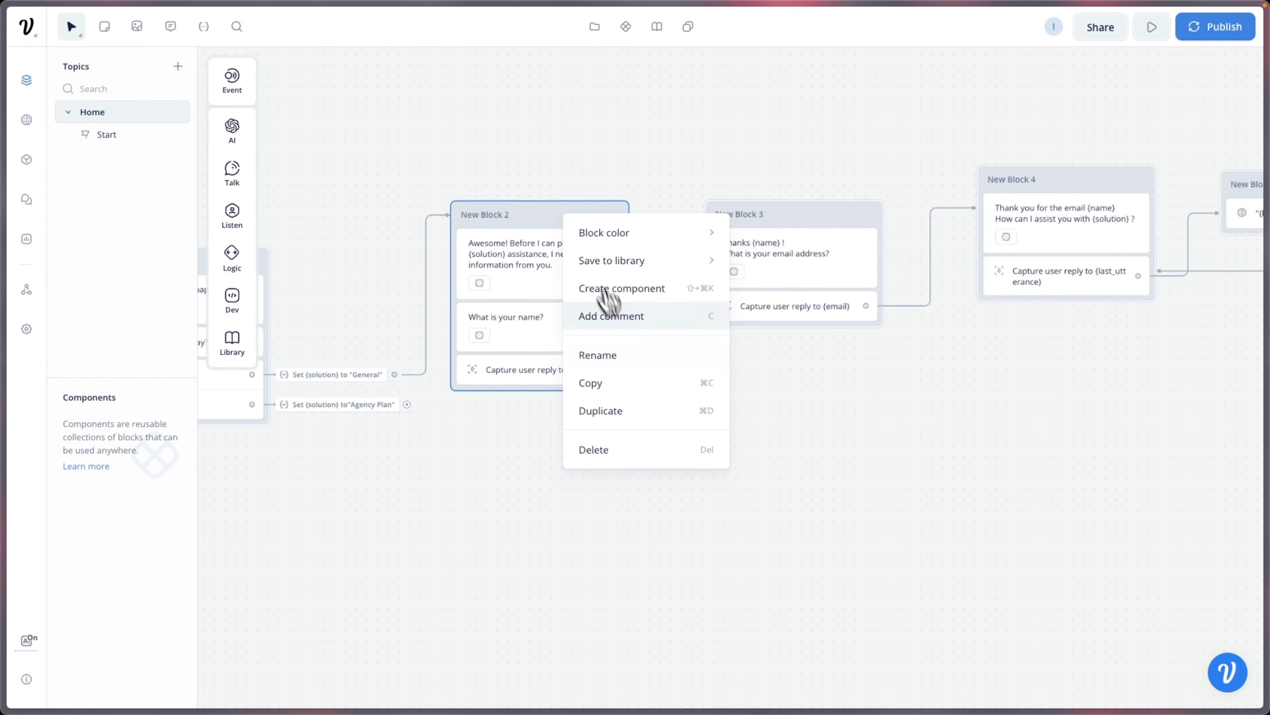
left_click(622, 383)
left_click(605, 460)
key("super+v")
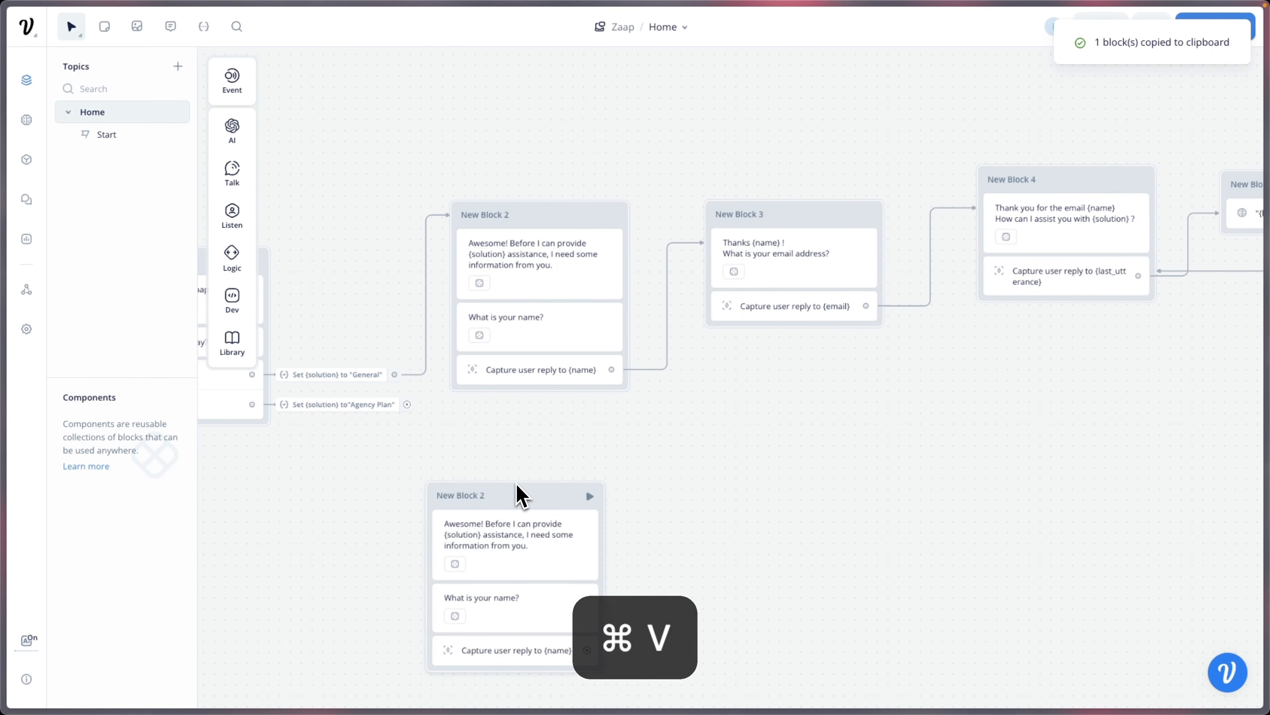
left_click_drag(533, 485, 560, 461)
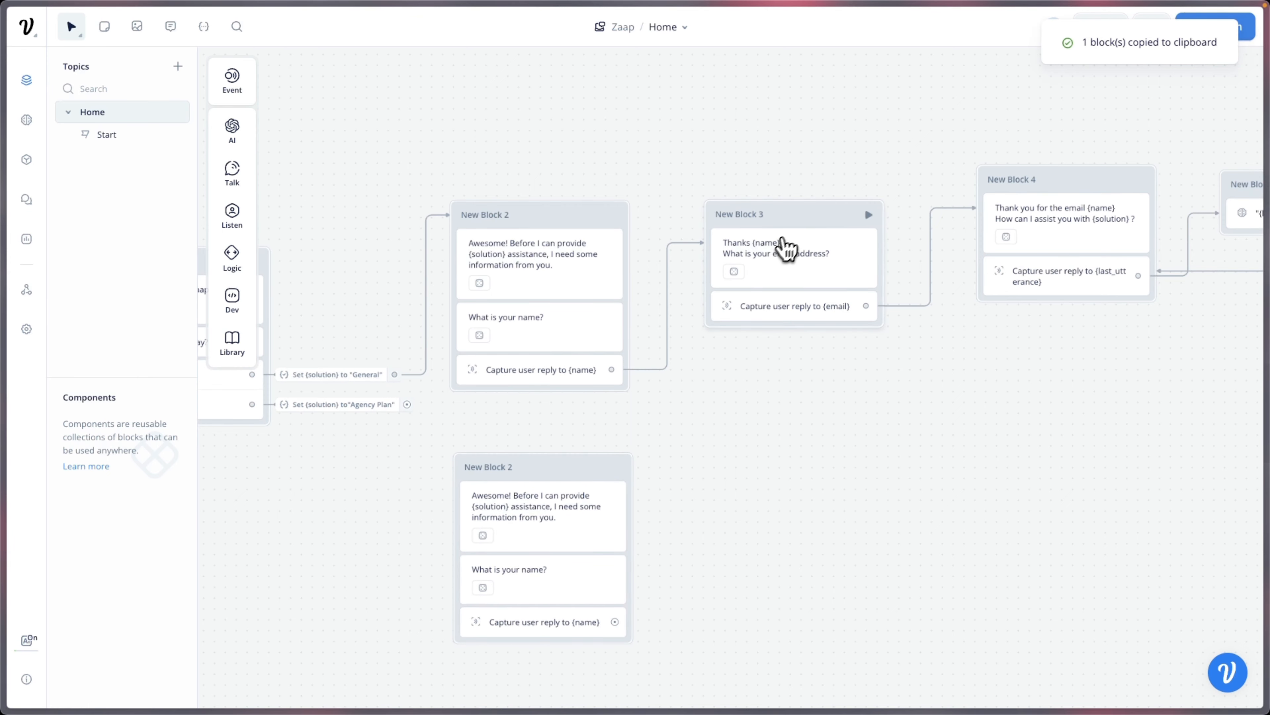
Step: Duplicate New Block 3 with copy and paste
left_click(784, 240)
right_click(799, 218)
left_click(842, 389)
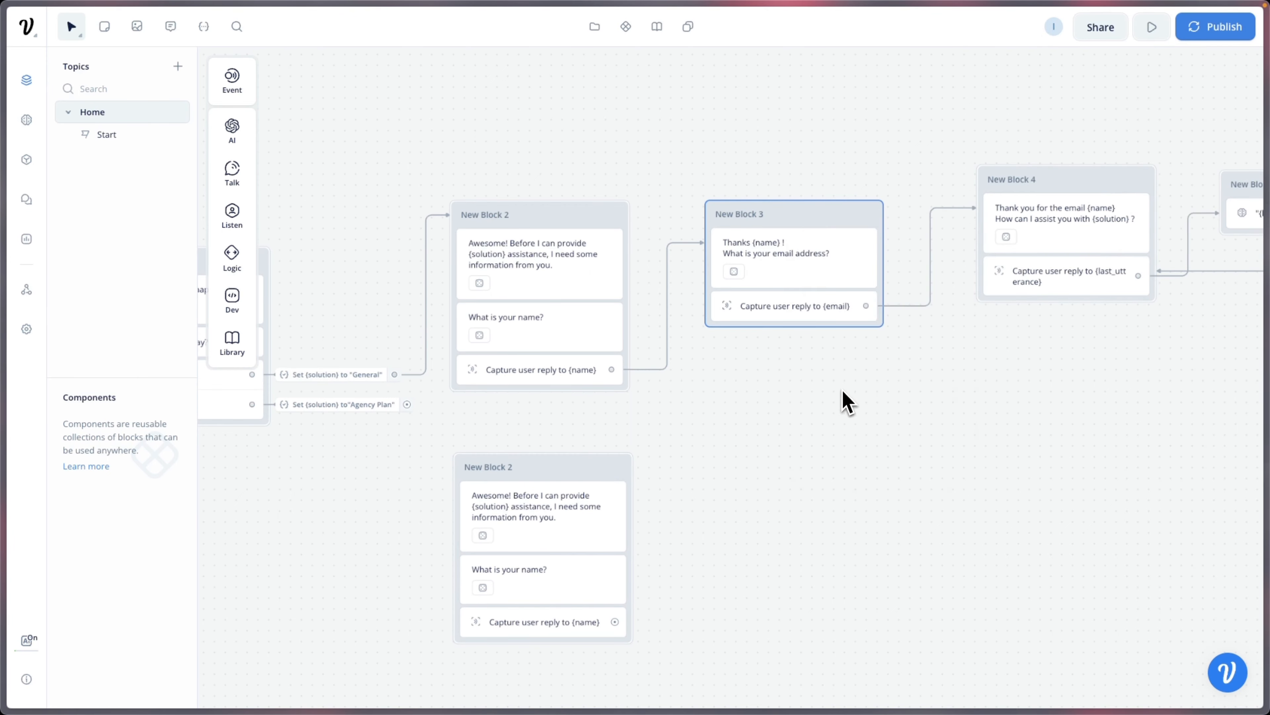
key("super+v")
Step: Review New Block 4's text reply, then pan back to New Block 1
scroll(940, 493, "right", 1)
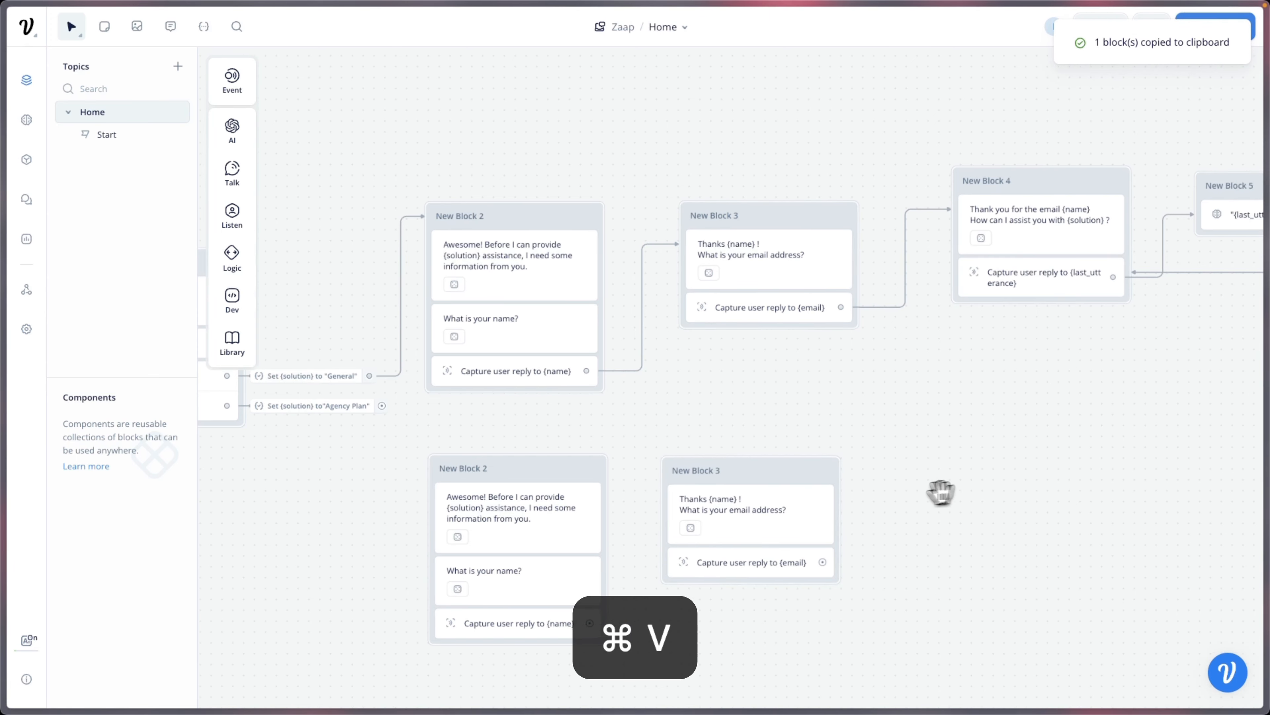
left_click_drag(940, 493, 562, 505)
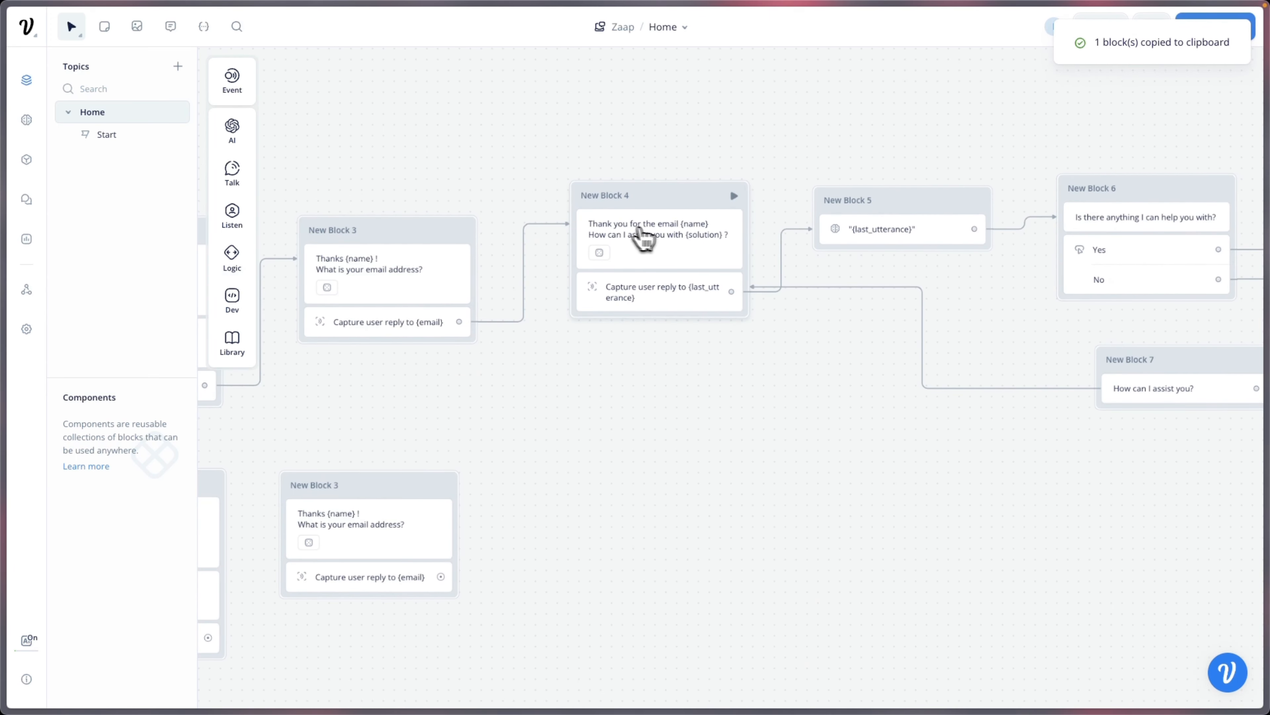
left_click(681, 235)
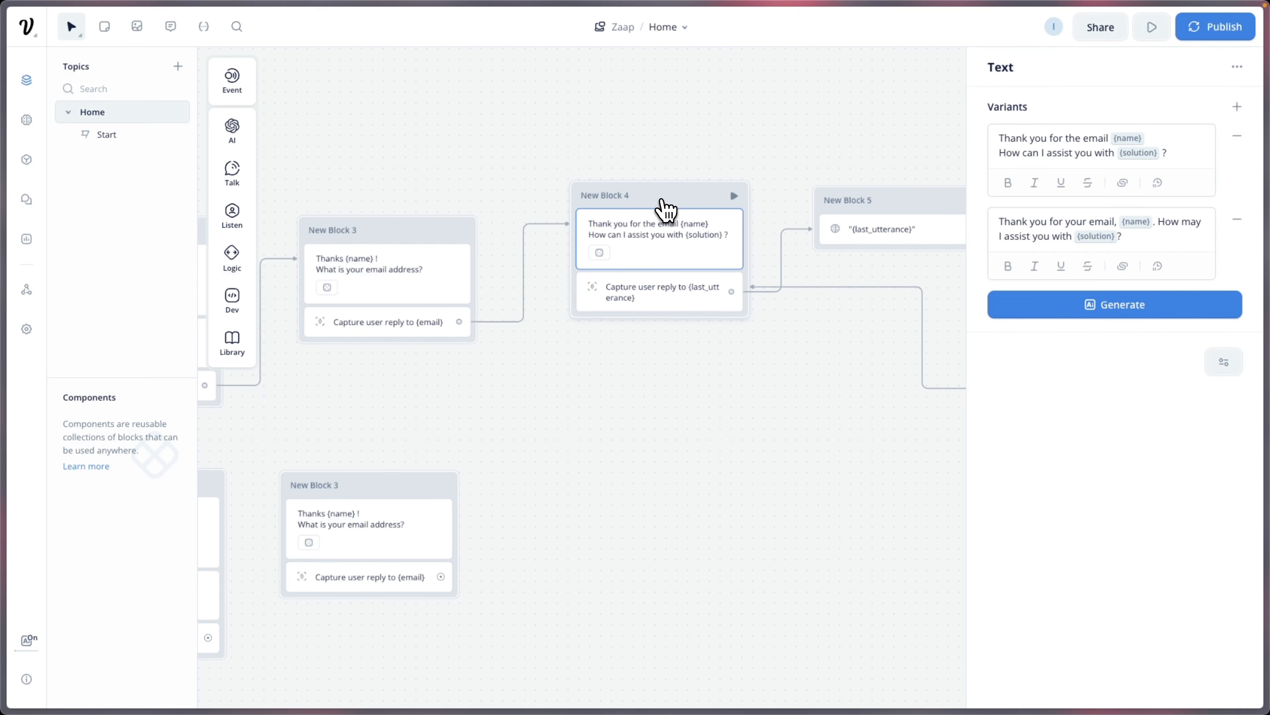
right_click(661, 200)
left_click(590, 383)
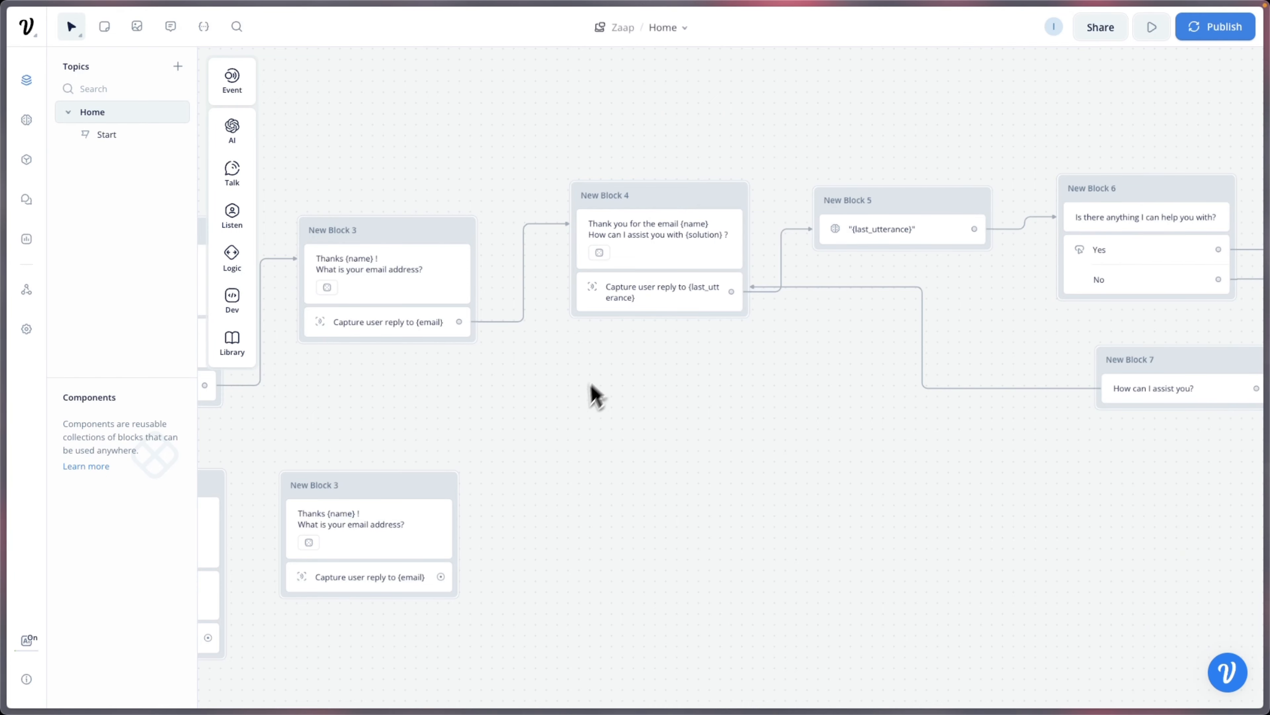
left_click_drag(542, 439, 920, 418)
left_click_drag(623, 419, 815, 366)
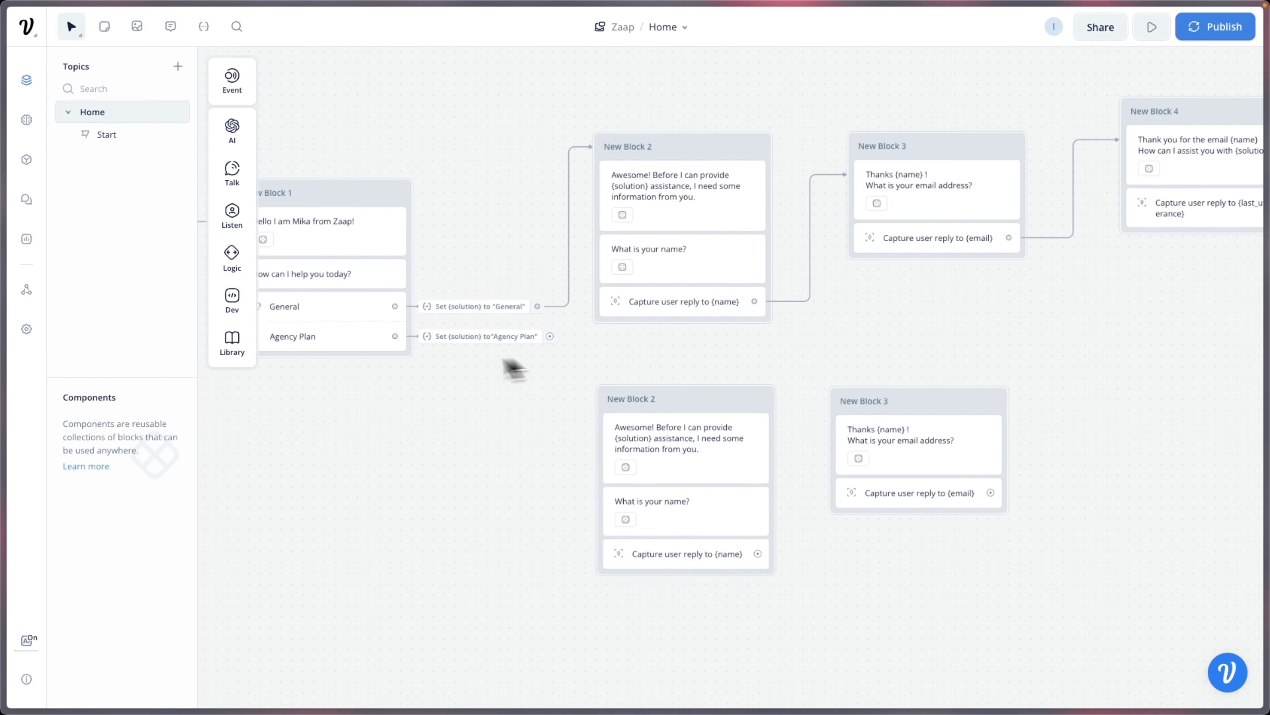
left_click_drag(510, 369, 657, 411)
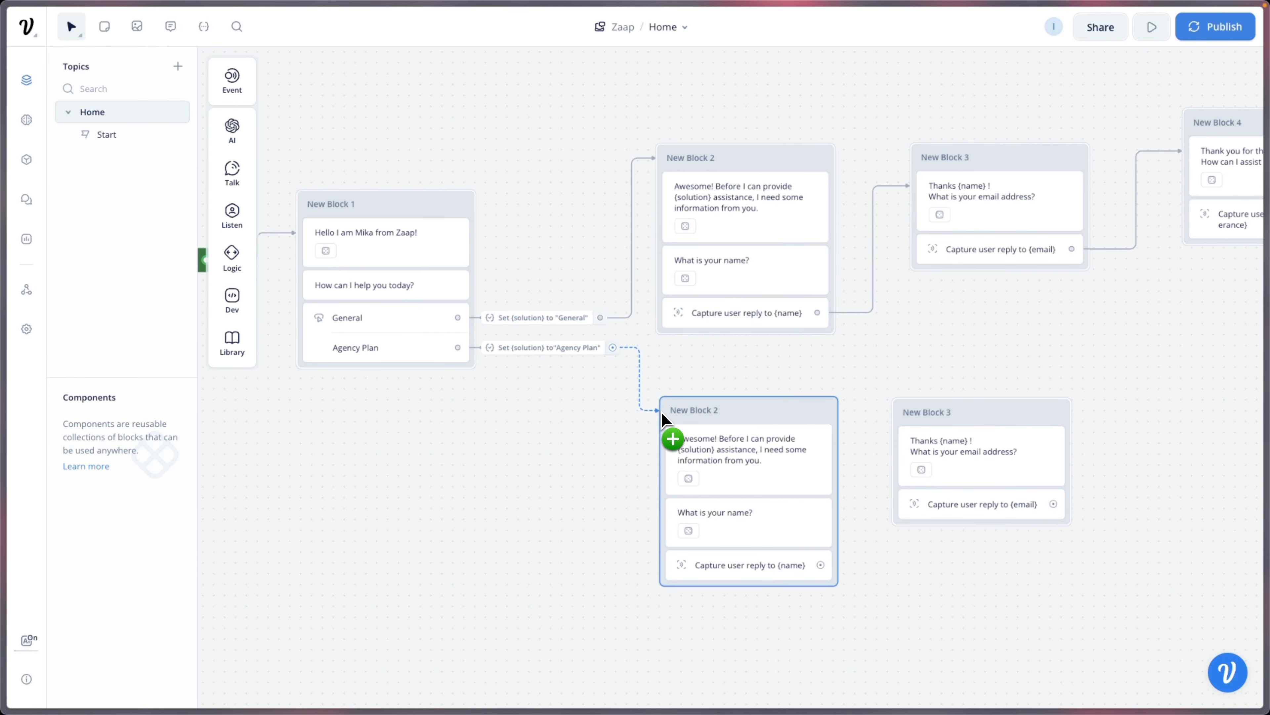
Step: Link Agency Plan to the lower Block 2, and its {name} capture to the lower Block 3
left_click_drag(853, 627, 762, 602)
left_click_drag(727, 550, 799, 413)
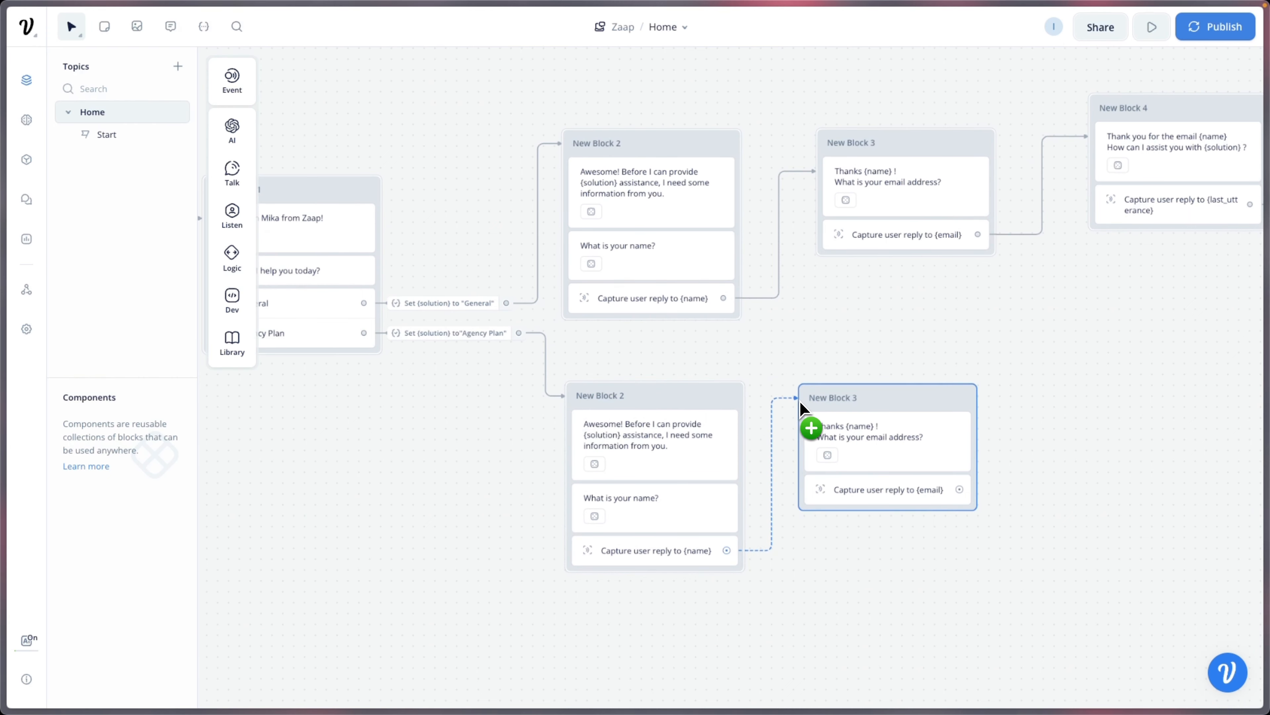
left_click_drag(907, 596, 696, 604)
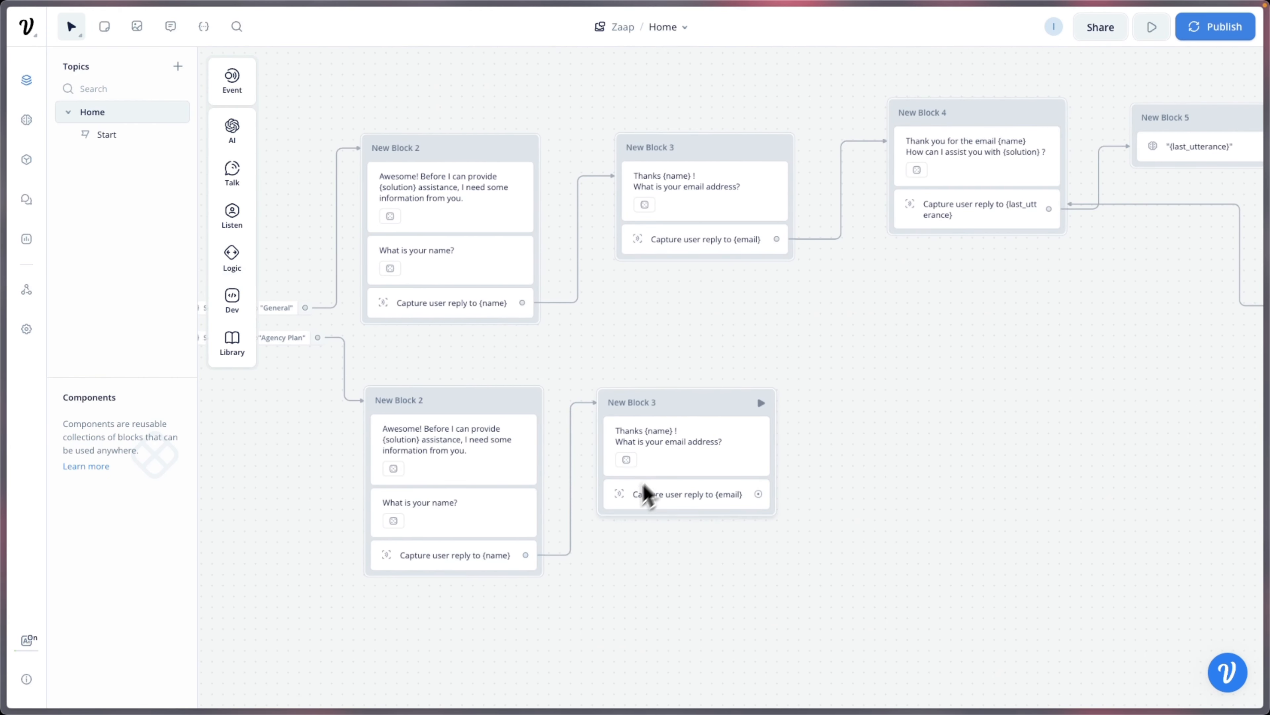
Step: Link a new text block from the {email} capture reading 'Thank you {name} !'
left_click_drag(758, 494, 838, 425)
left_click(950, 438)
type("Thank you ")
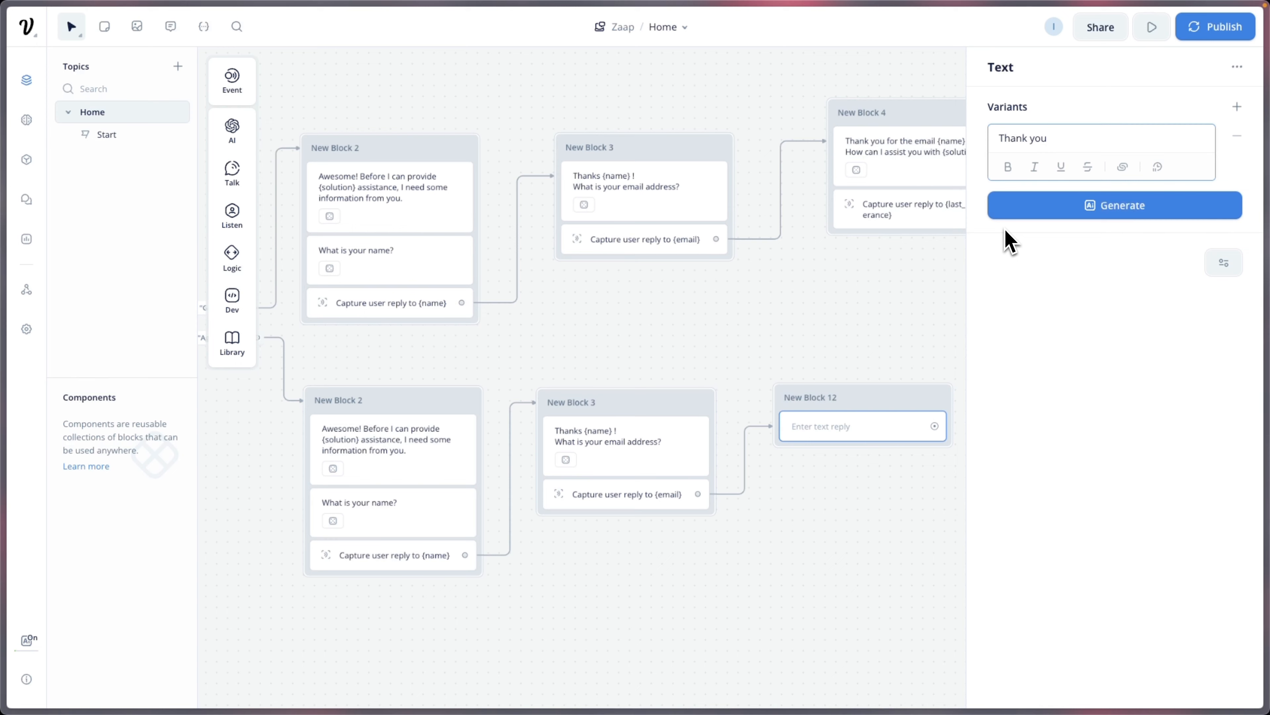
type("{a")
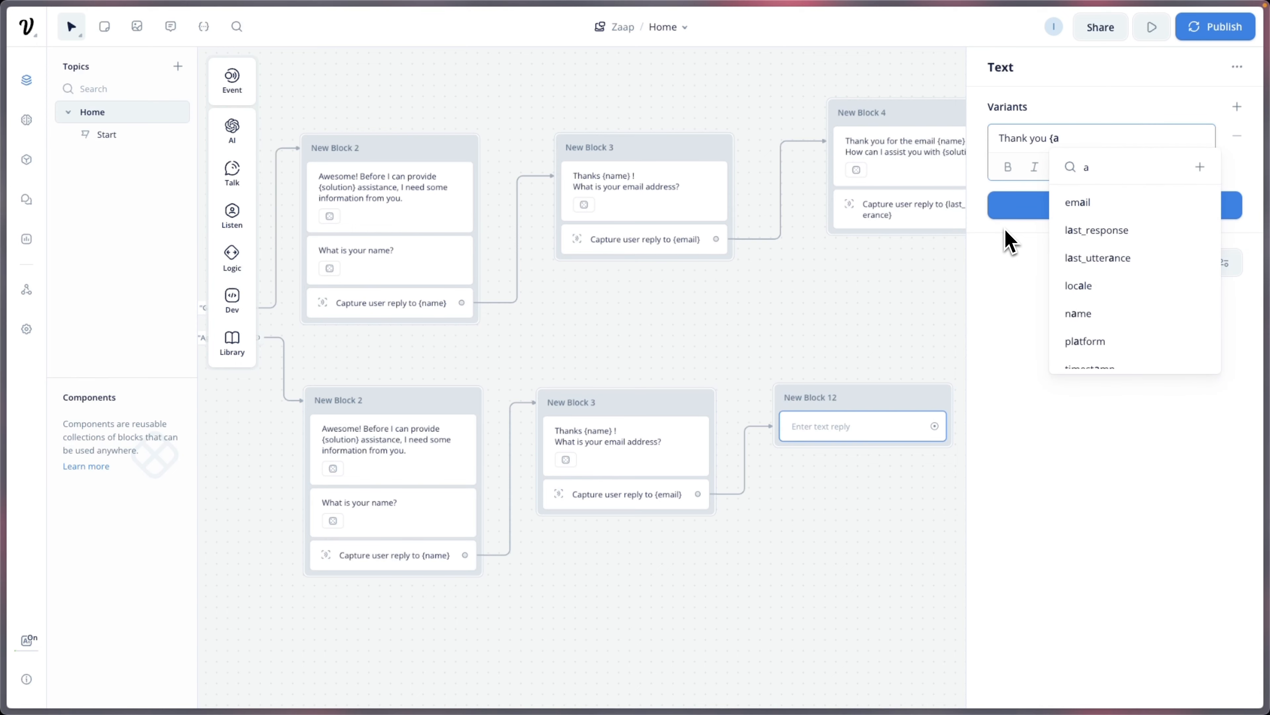
key("BackSpace")
type("name")
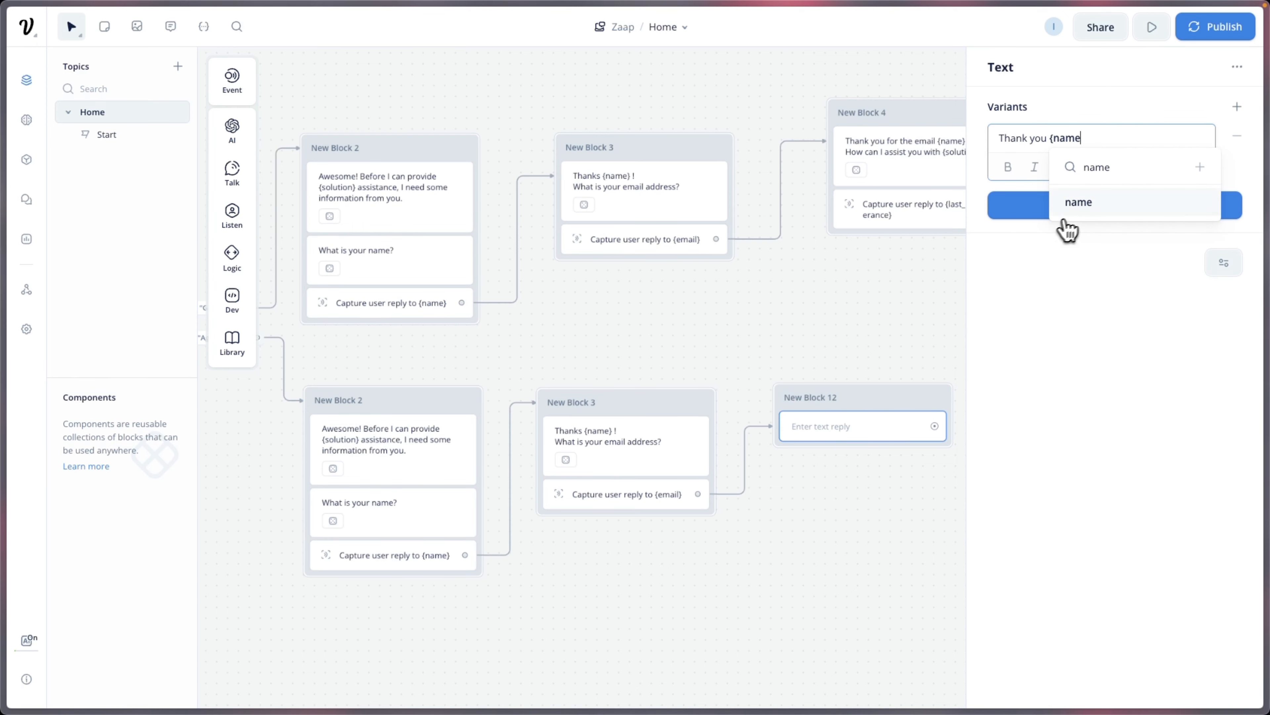
left_click(1071, 210)
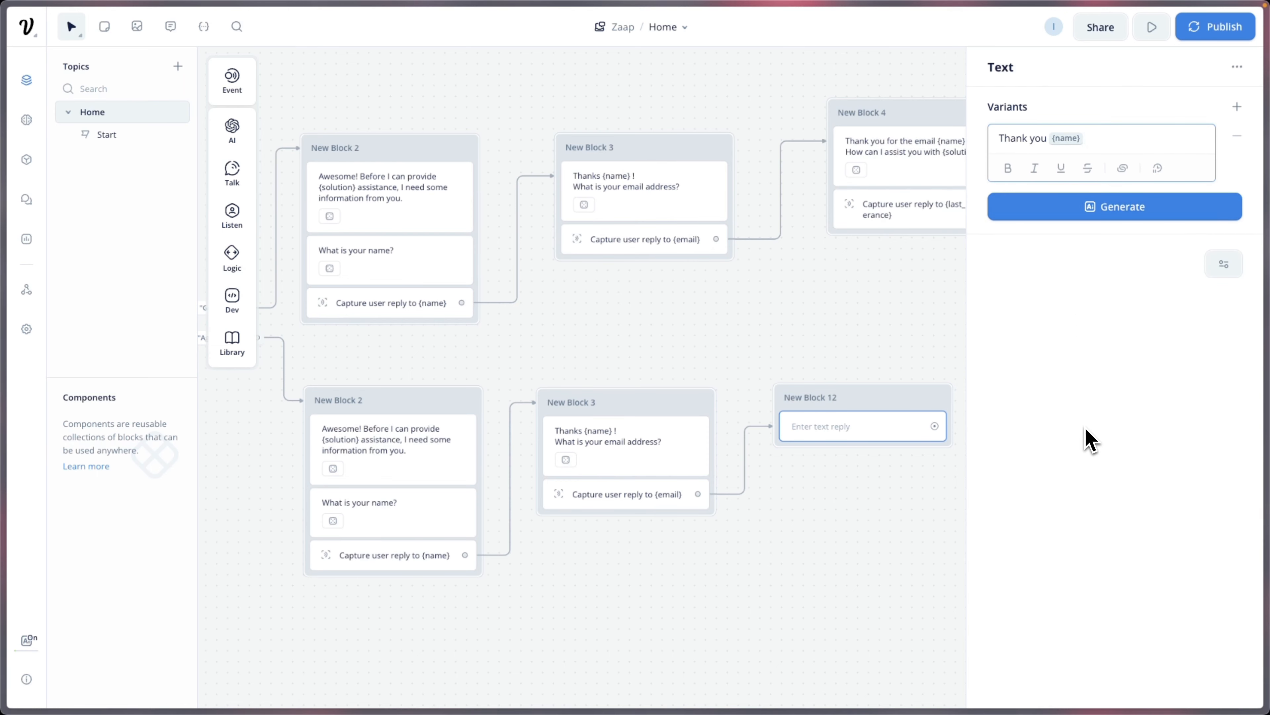
type("!")
key("Return")
Step: Add the line 'Why do you want to subscribe to {solution} ?' and close the editor
type("Wh")
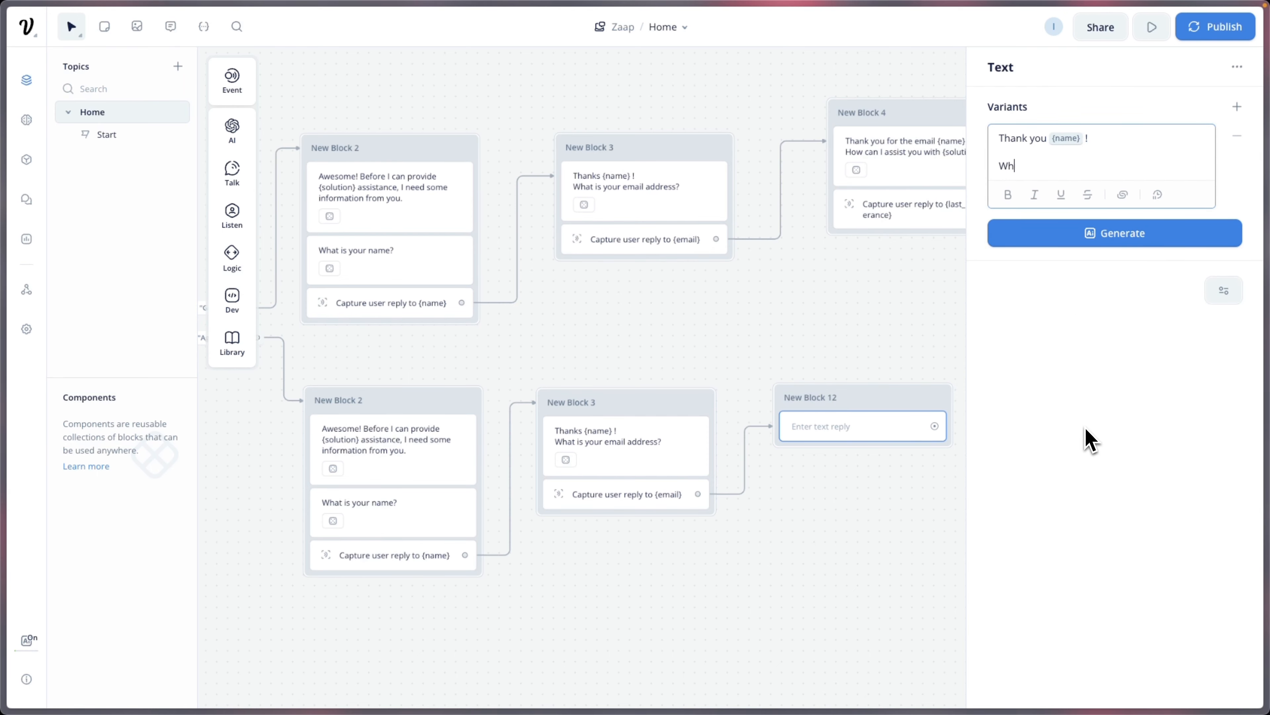
type("y d you want to subscribe to {solo")
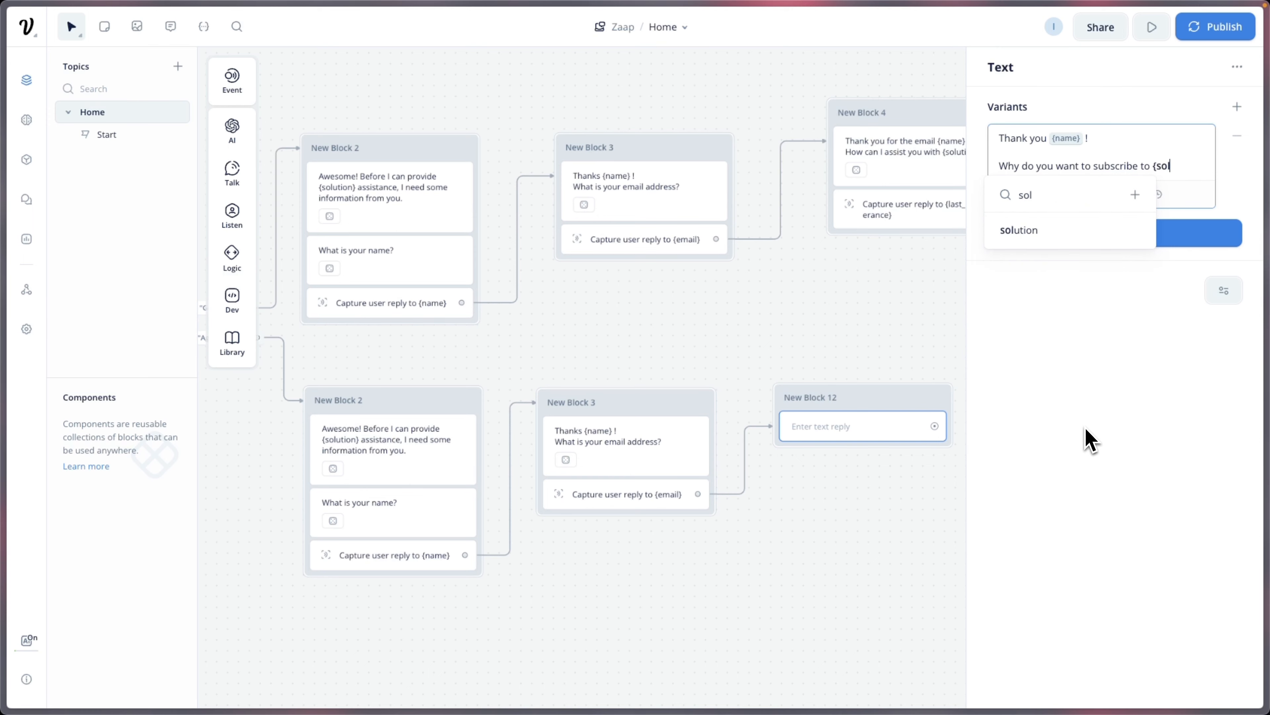
left_click(1050, 233)
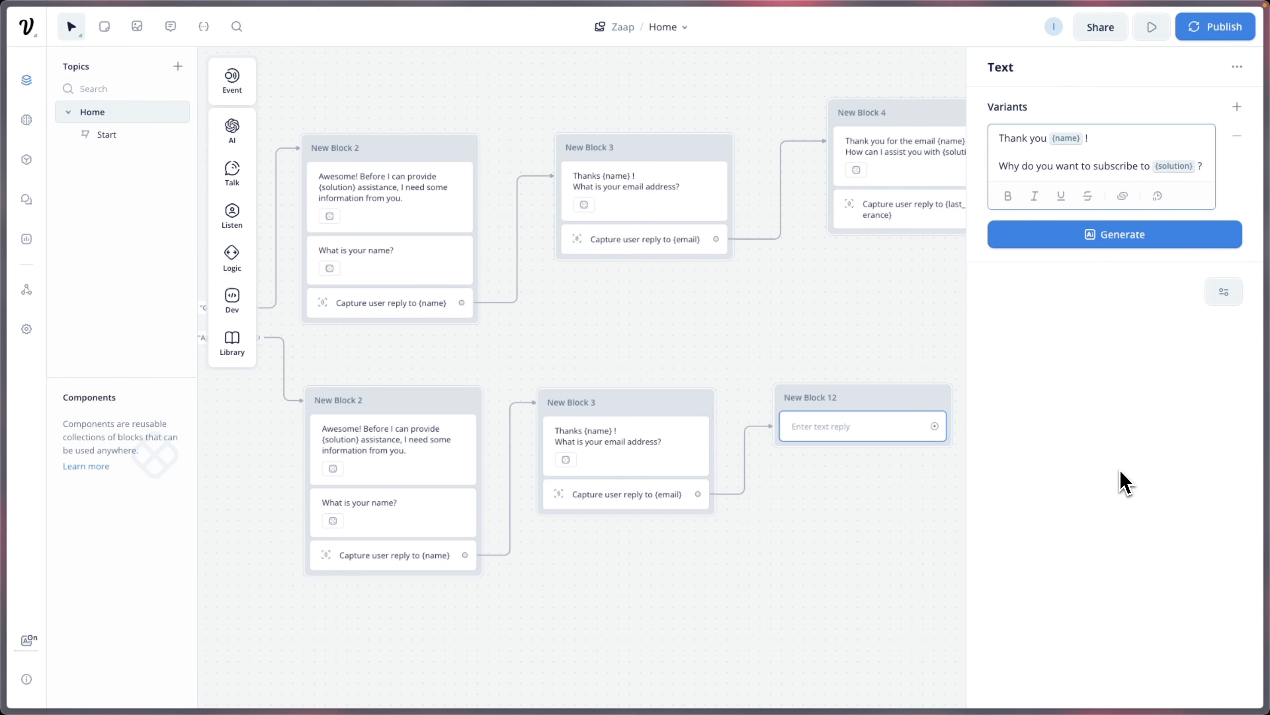
left_click(915, 500)
left_click_drag(832, 485, 751, 467)
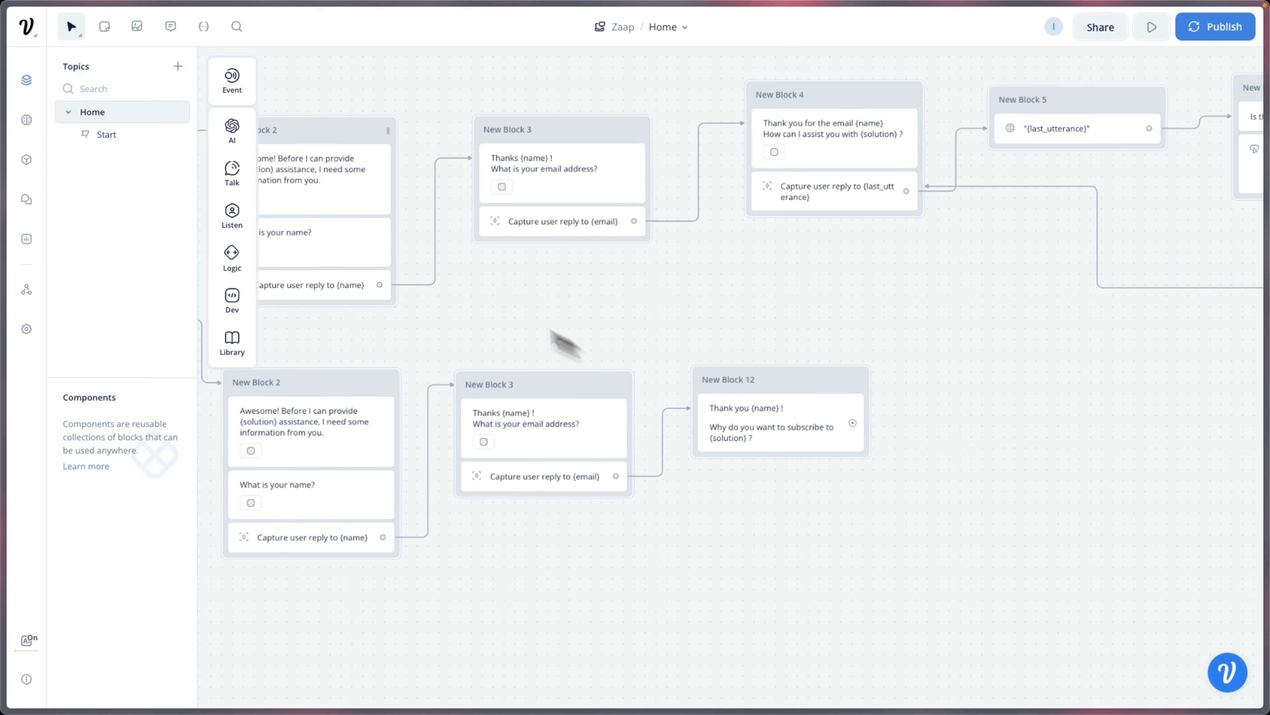
Step: Add a Capture step to New Block 12 and enter 'purpose' as its variable name
mouse_move(248, 235)
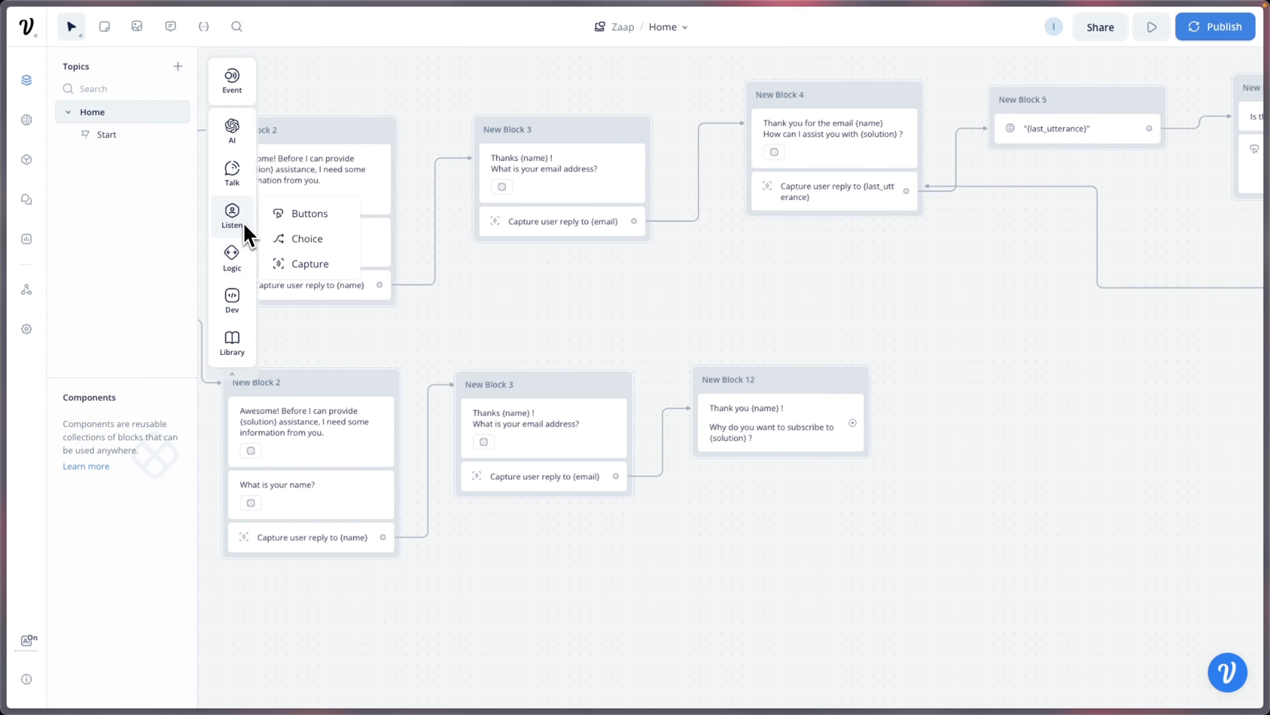
left_click_drag(328, 270, 773, 473)
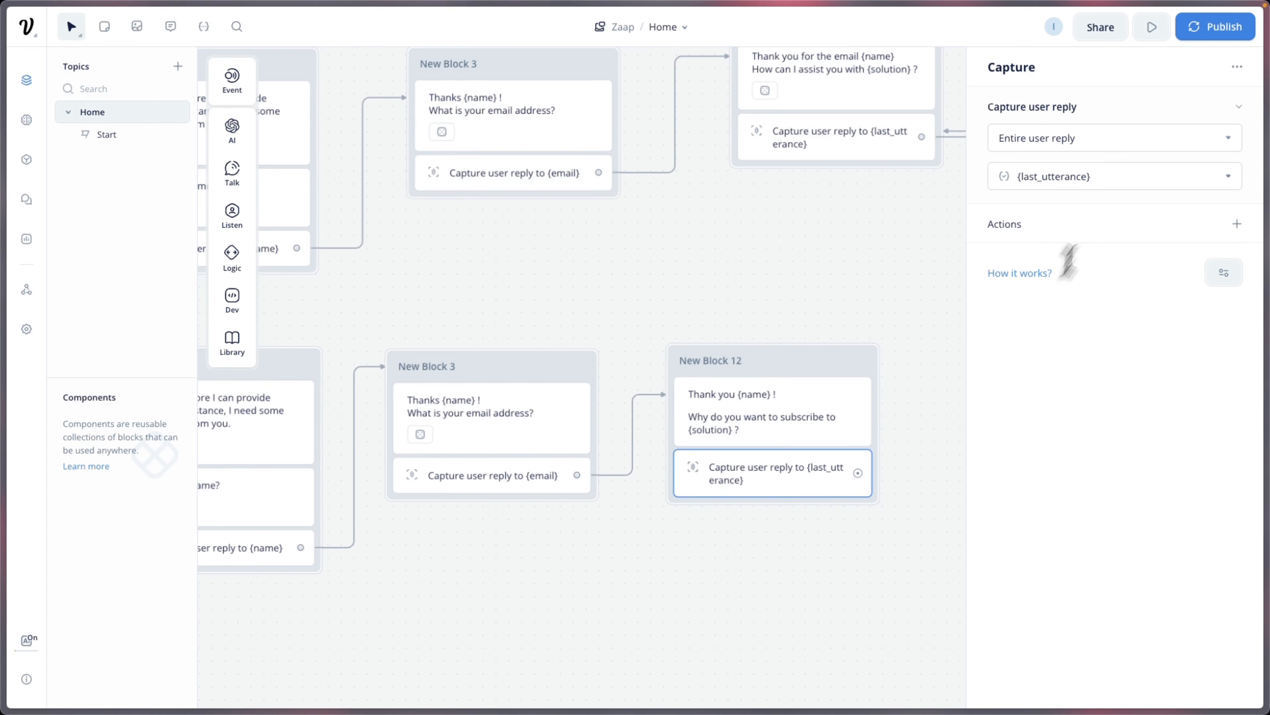
left_click(1126, 176)
key("BackSpace")
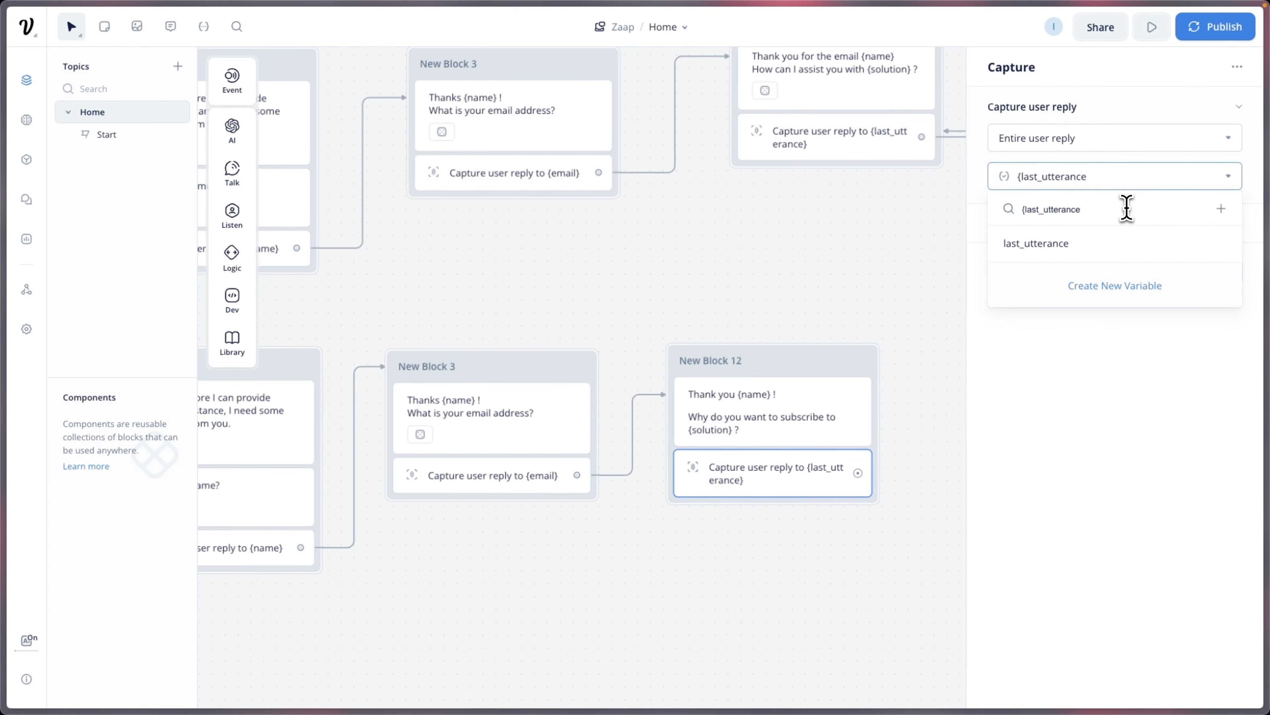
key("BackSpace")
key("BackSpace")
key("BackSpace")
key("BackSpace")
key("BackSpace")
key("BackSpace")
key("BackSpace")
key("BackSpace")
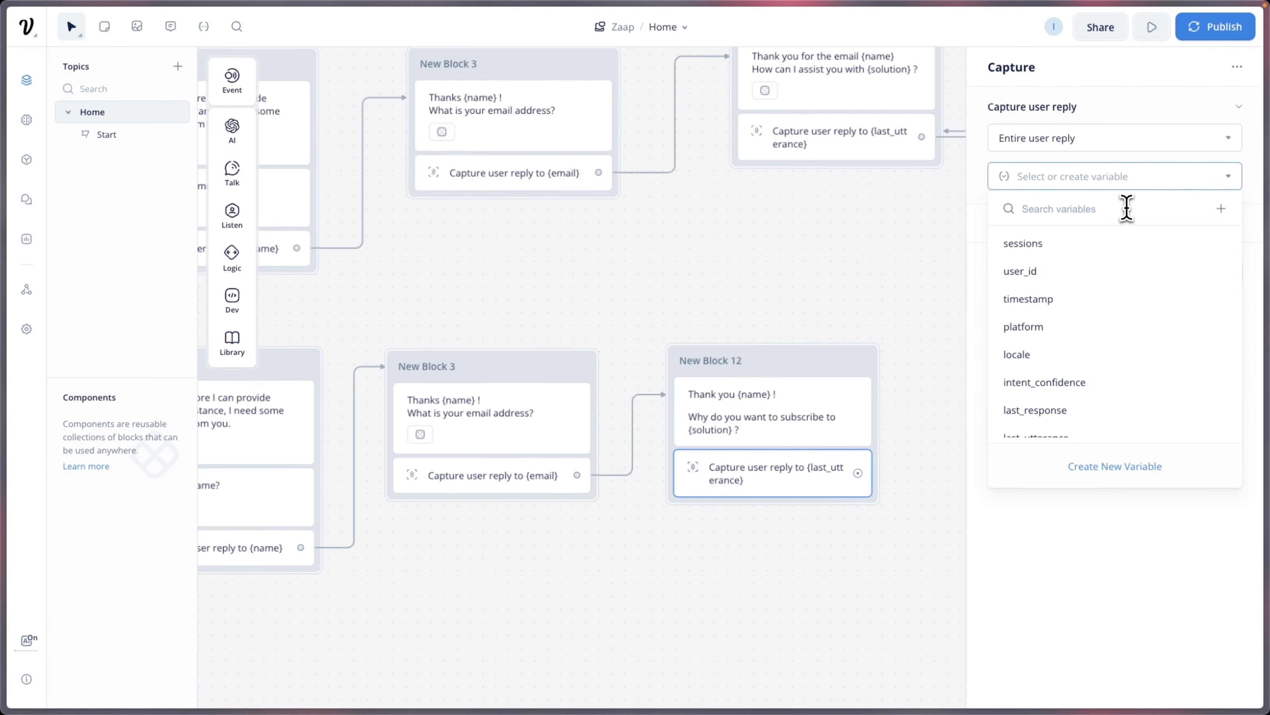
type("{")
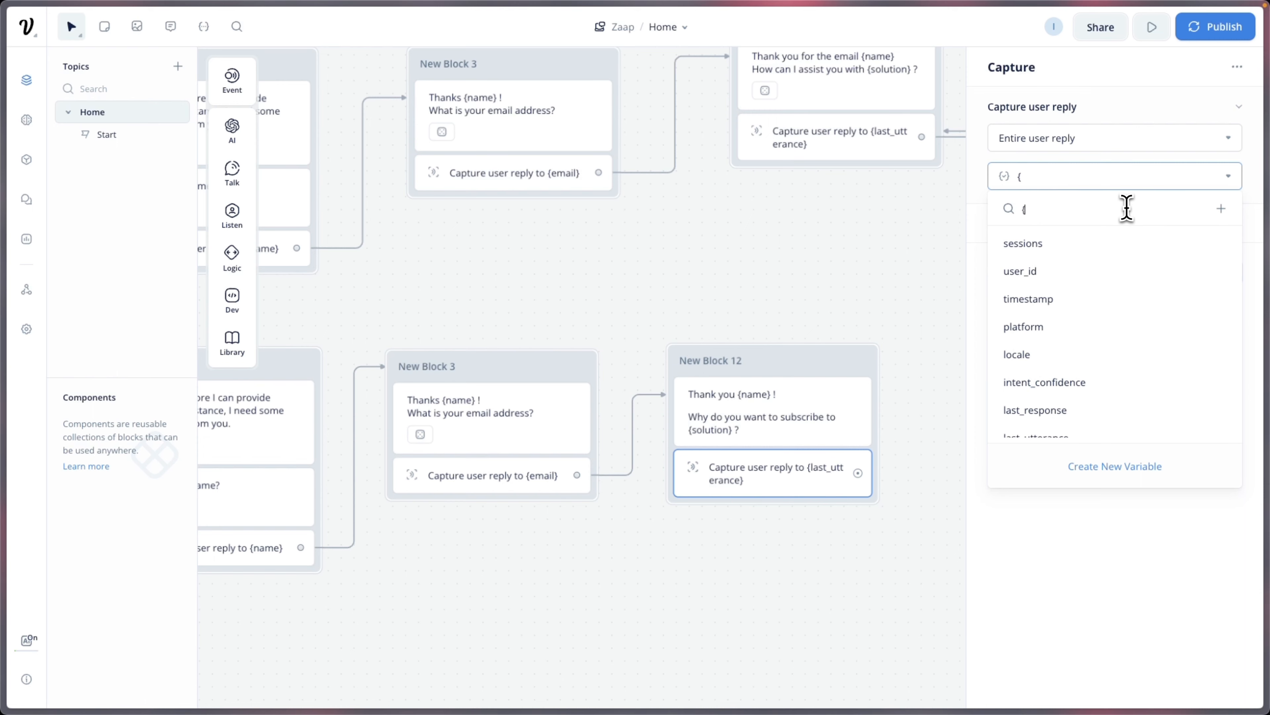
type("pi")
type("r")
key("BackSpace")
key("BackSpace")
key("BackSpace")
key("BackSpace")
type("purpose")
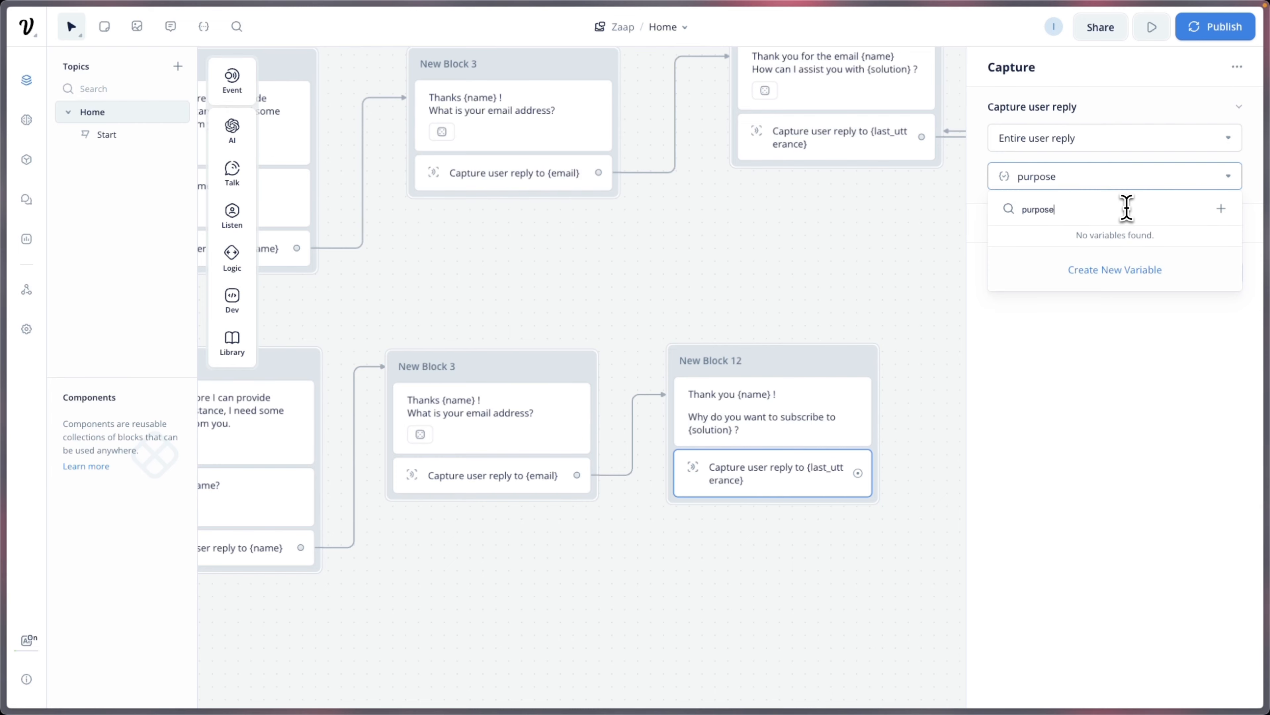
Step: Create the {purpose} variable for Block 12's capture and close its settings
left_click(1120, 269)
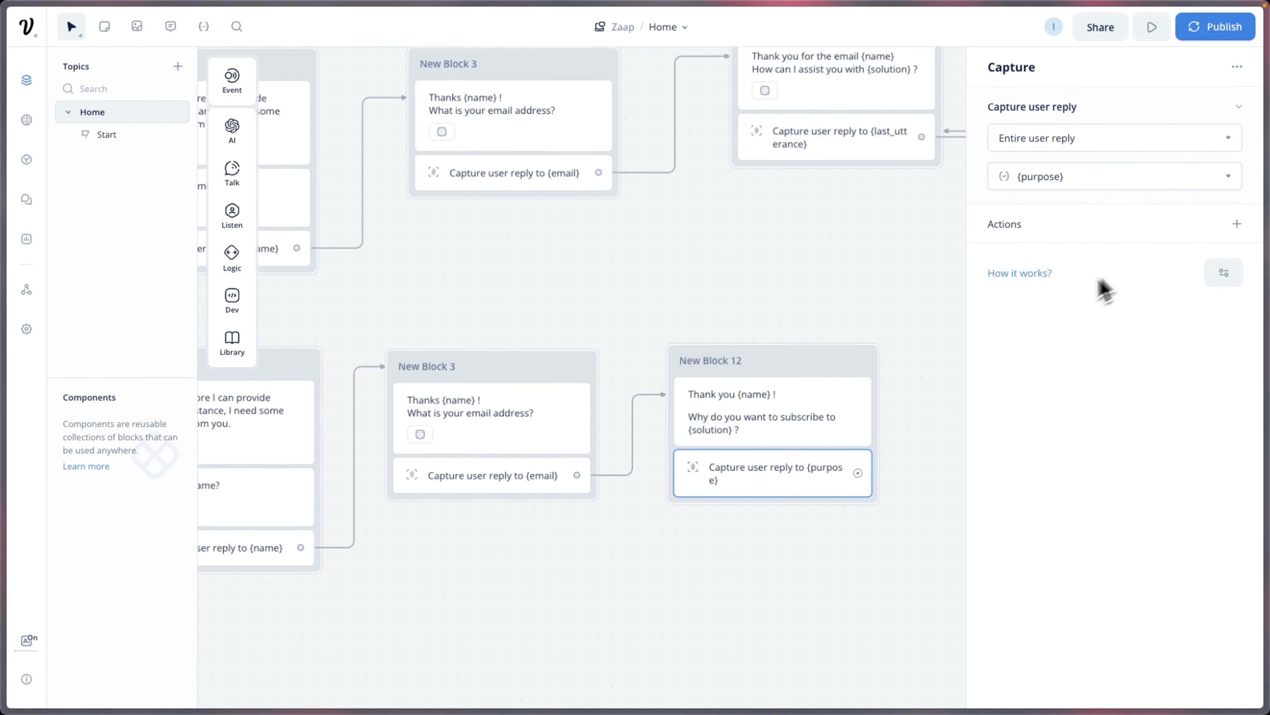
left_click(907, 411)
left_click_drag(908, 411, 757, 459)
Step: Link New Block 13 from the {purpose} capture, asking 'Okay! How many projects do you need?'
left_click_drag(681, 475, 741, 427)
mouse_move(795, 467)
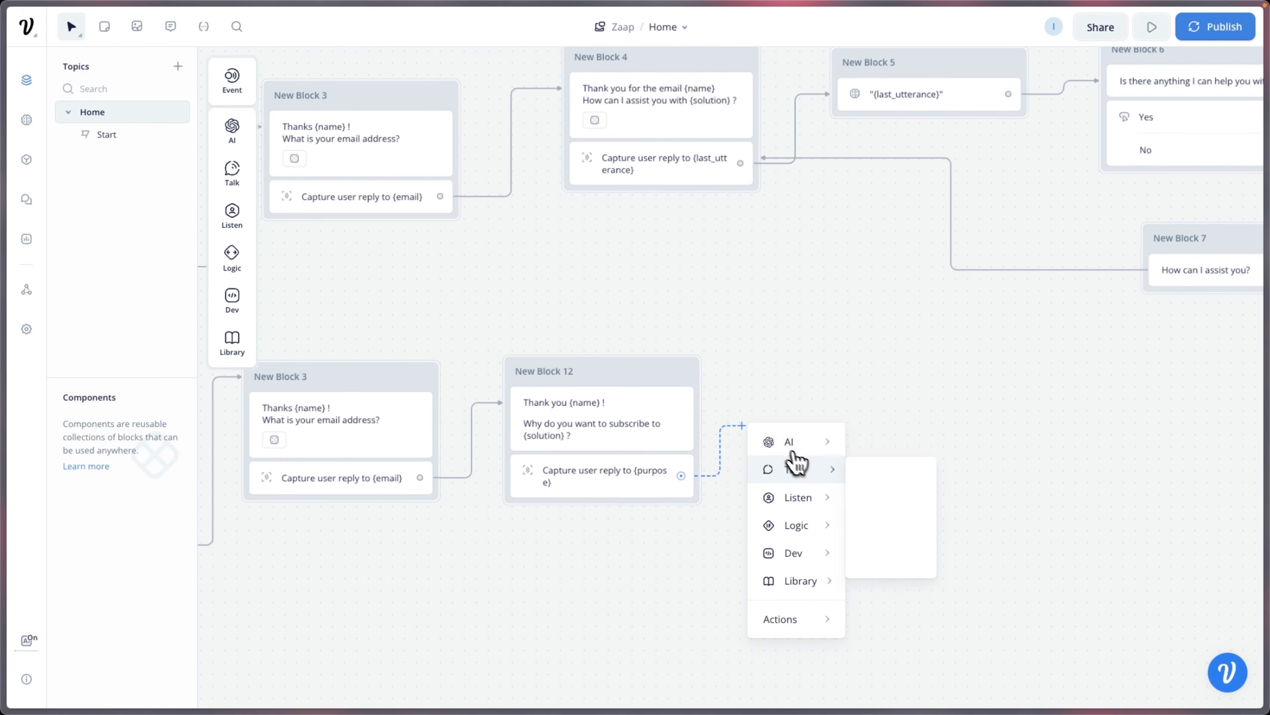
left_click(876, 478)
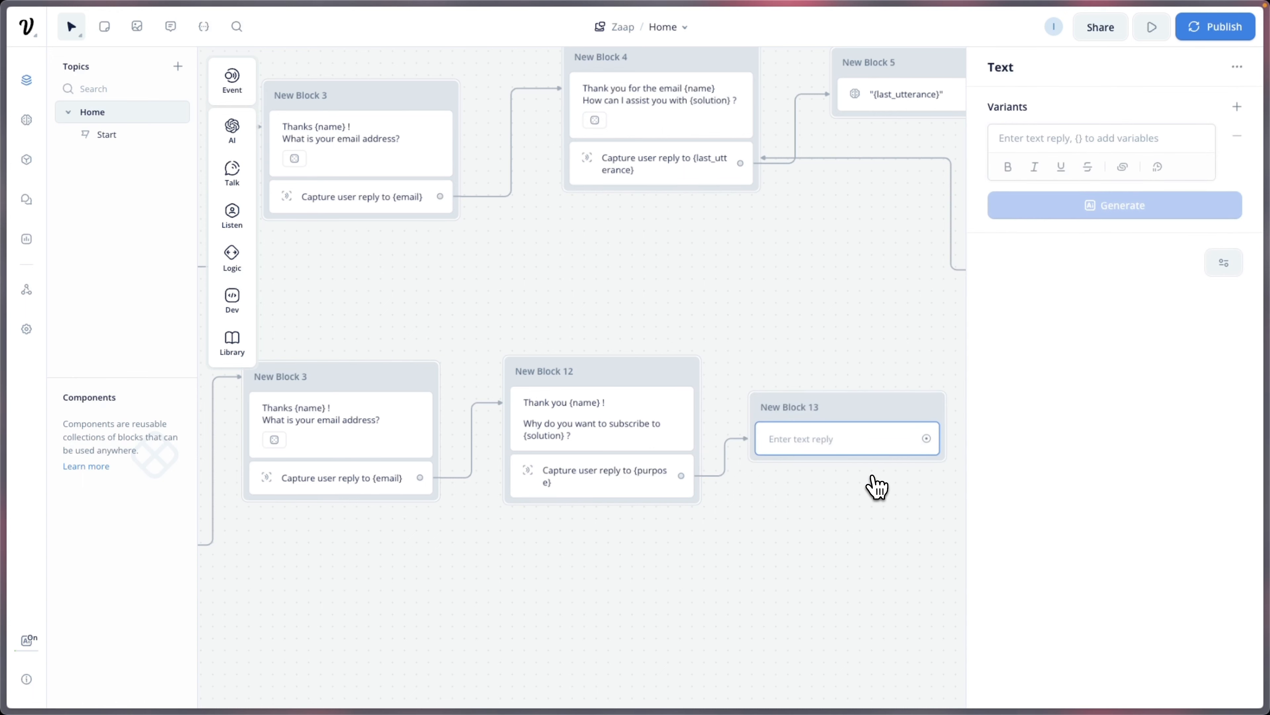
left_click(1051, 141)
type("Okay! How")
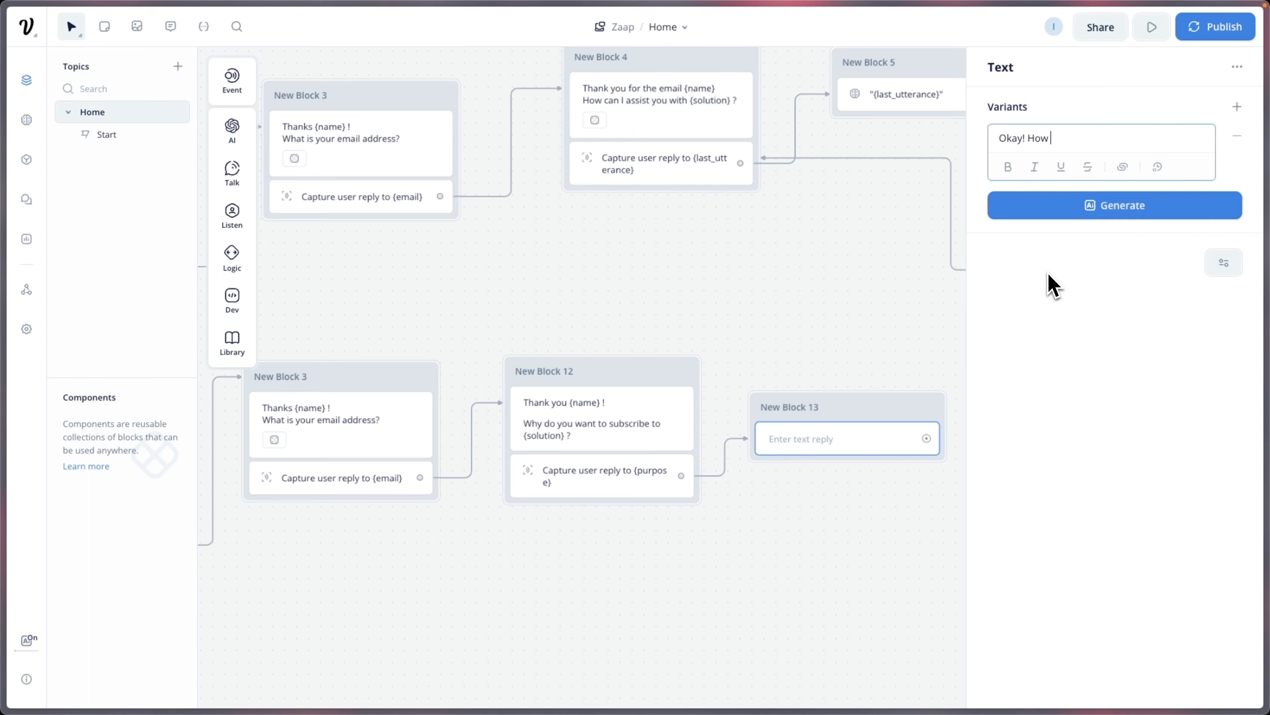
type(" many projects do you need?")
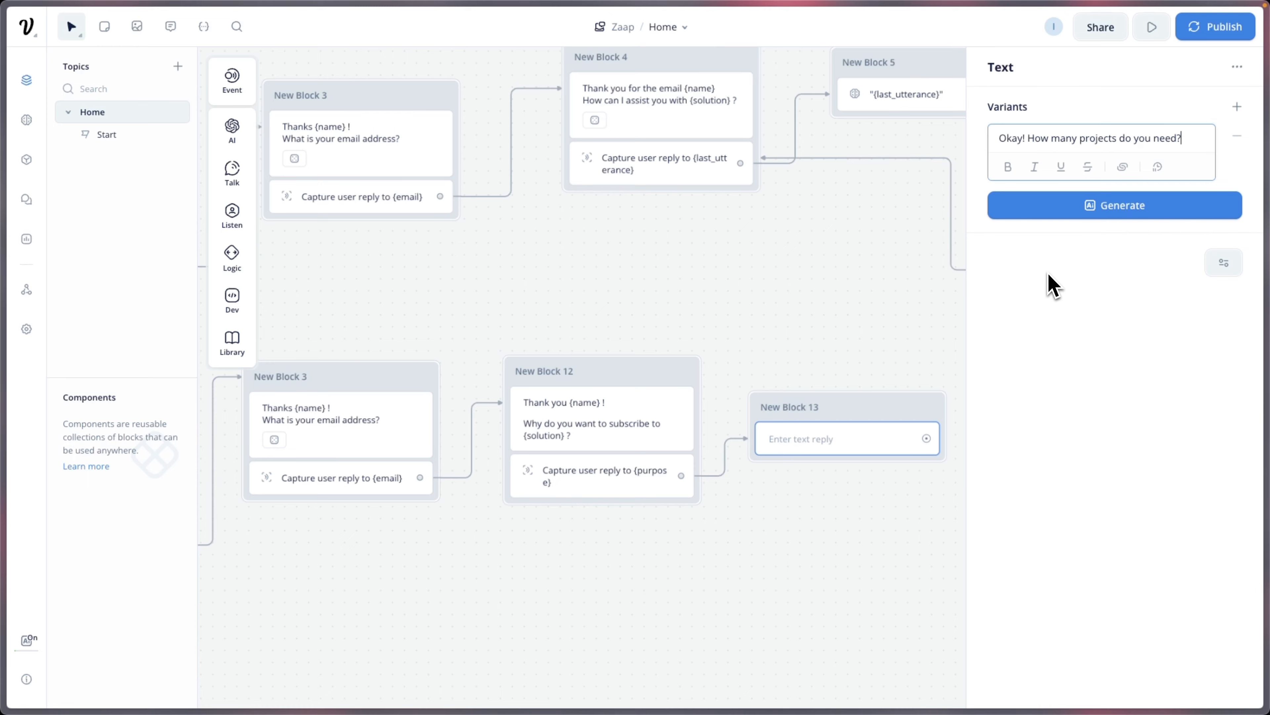
left_click(781, 341)
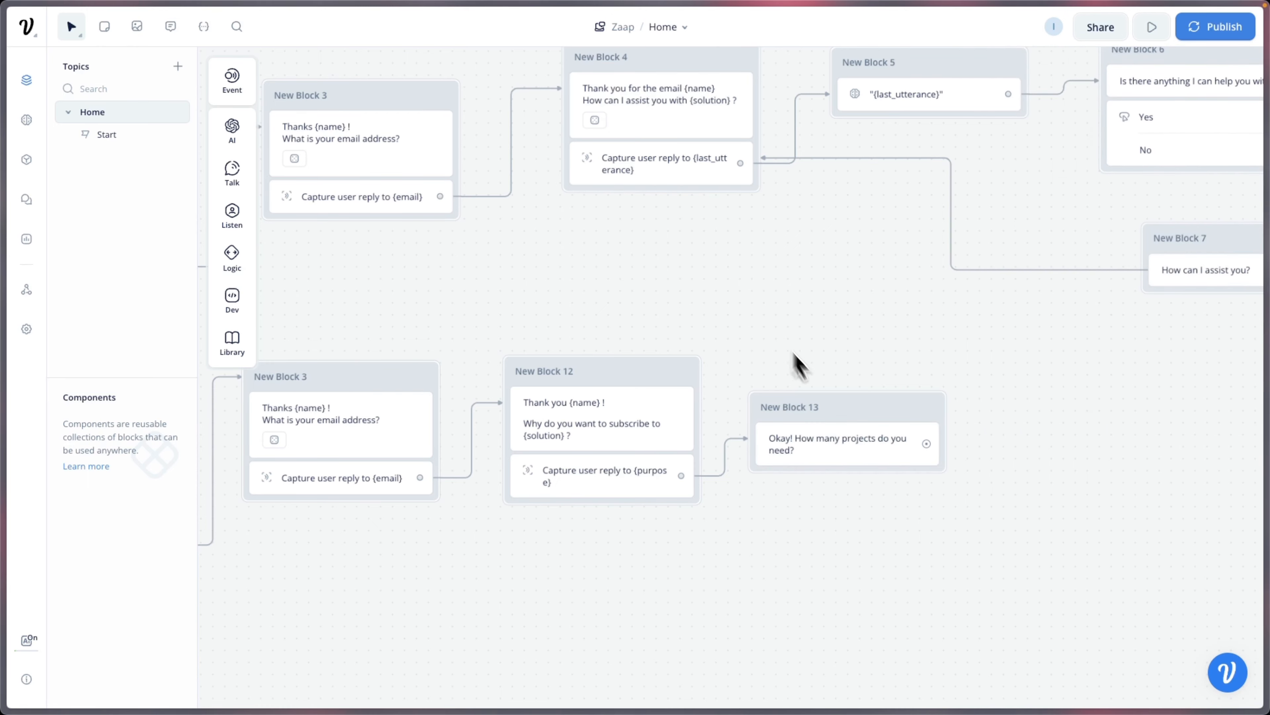
left_click_drag(841, 493, 813, 477)
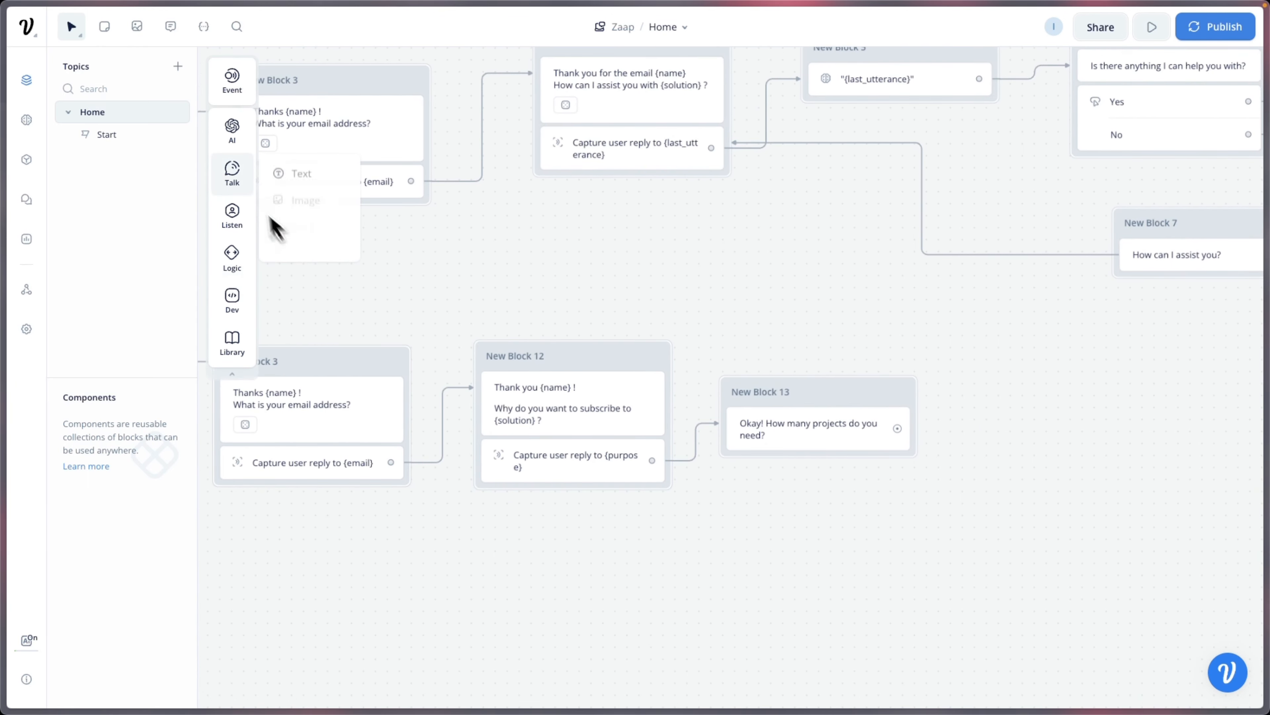
Step: Add a Capture step to Block 13 saving the reply to new variable {totalprojects}
mouse_move(239, 234)
left_click_drag(296, 262, 776, 470)
left_click(1118, 180)
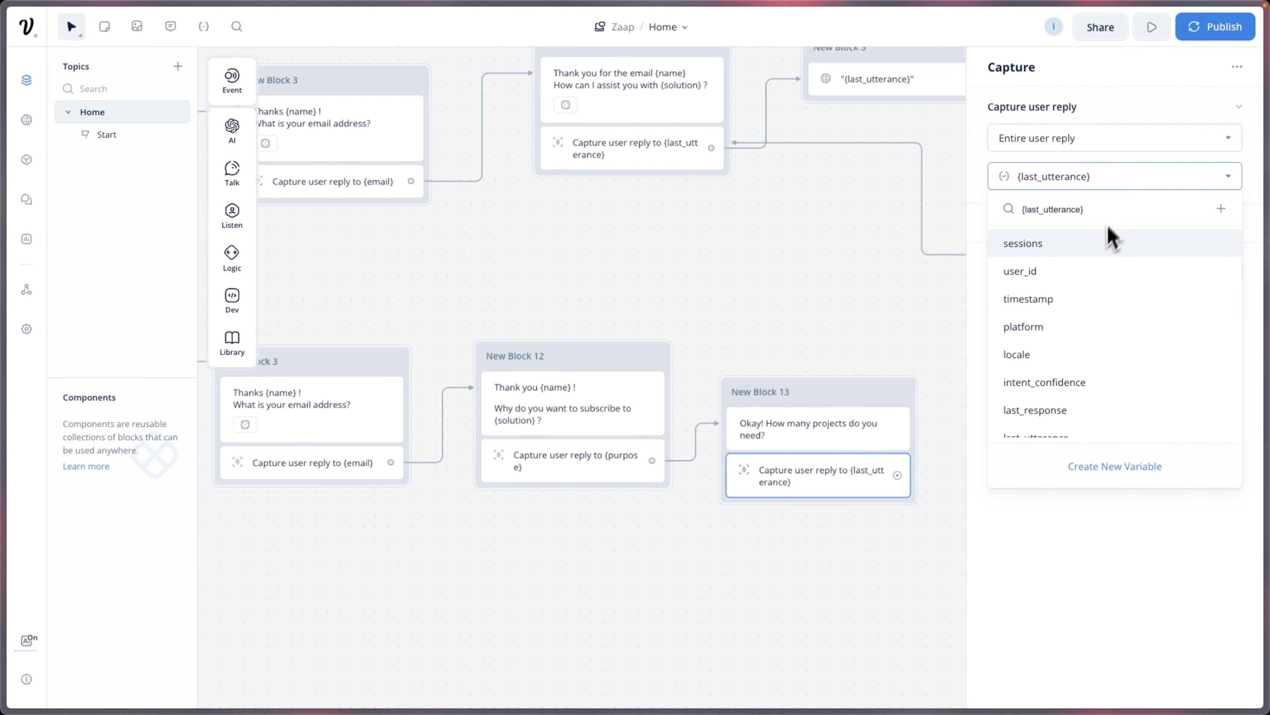
key("BackSpace")
key("BackSpace")
key("BackSpace")
key("BackSpace")
key("BackSpace")
key("BackSpace")
key("BackSpace")
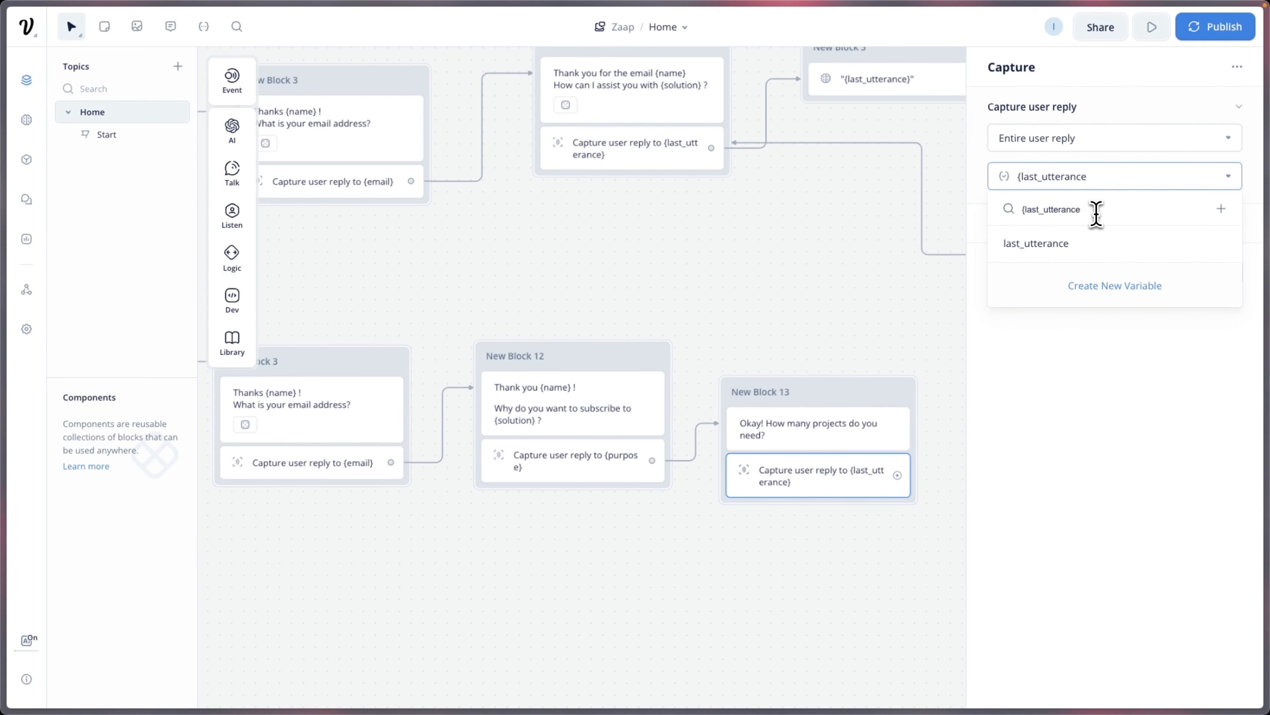
key("BackSpace")
key("BackSpace")
key("BackSpace")
key("BackSpace")
key("BackSpace")
key("BackSpace")
key("BackSpace")
type("totalprojects")
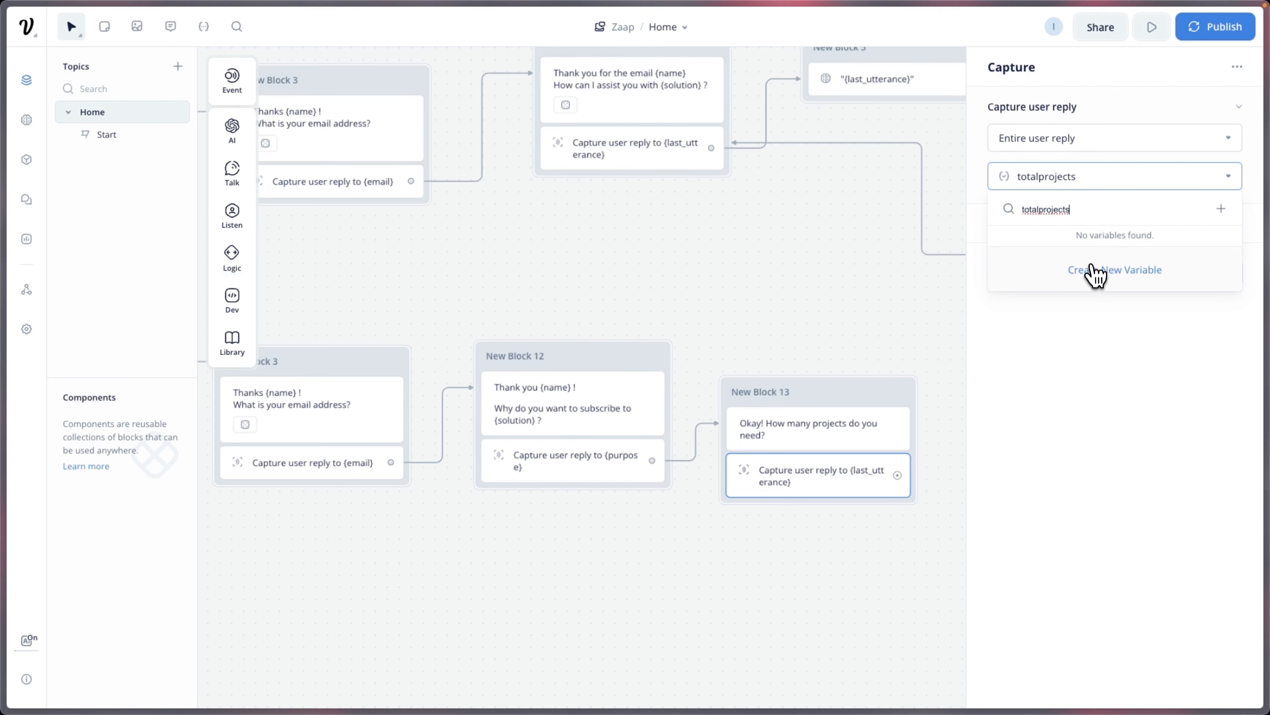
left_click(1096, 273)
left_click(820, 352)
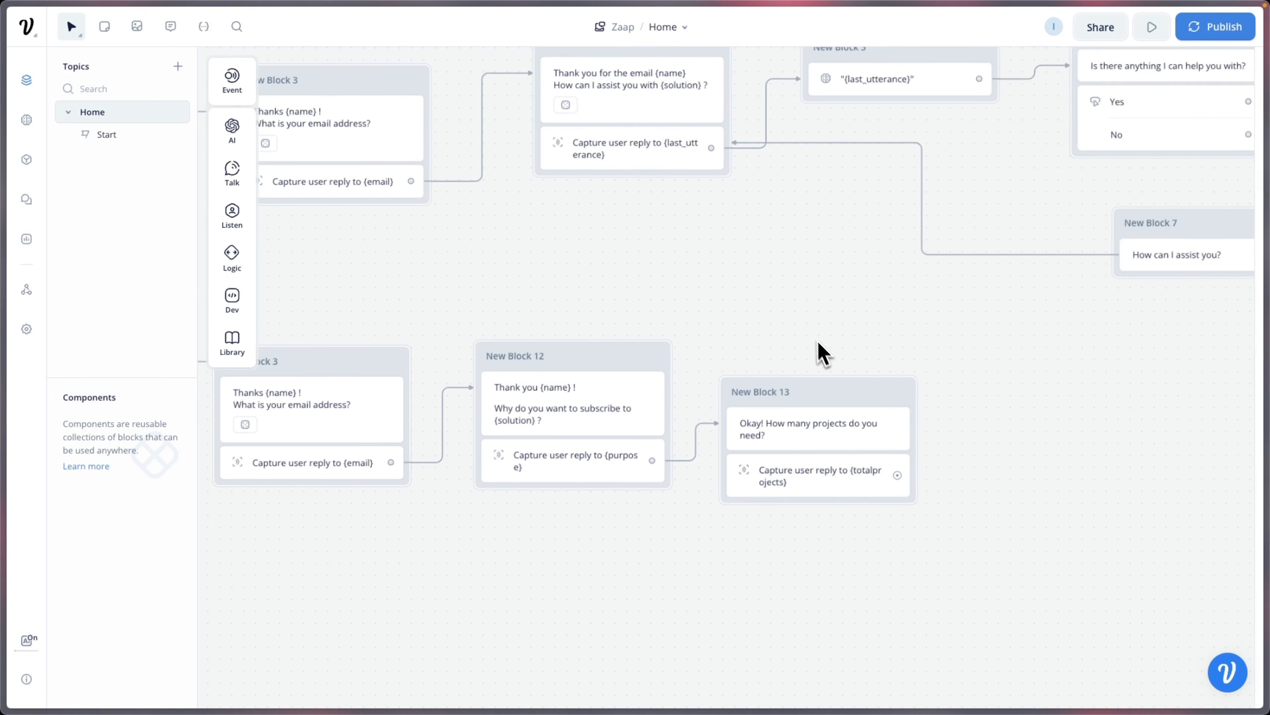
Step: Link a text block from Block 13: 'Great! Which plan do you want your {totalprojects} projects?'
left_click_drag(980, 462, 748, 441)
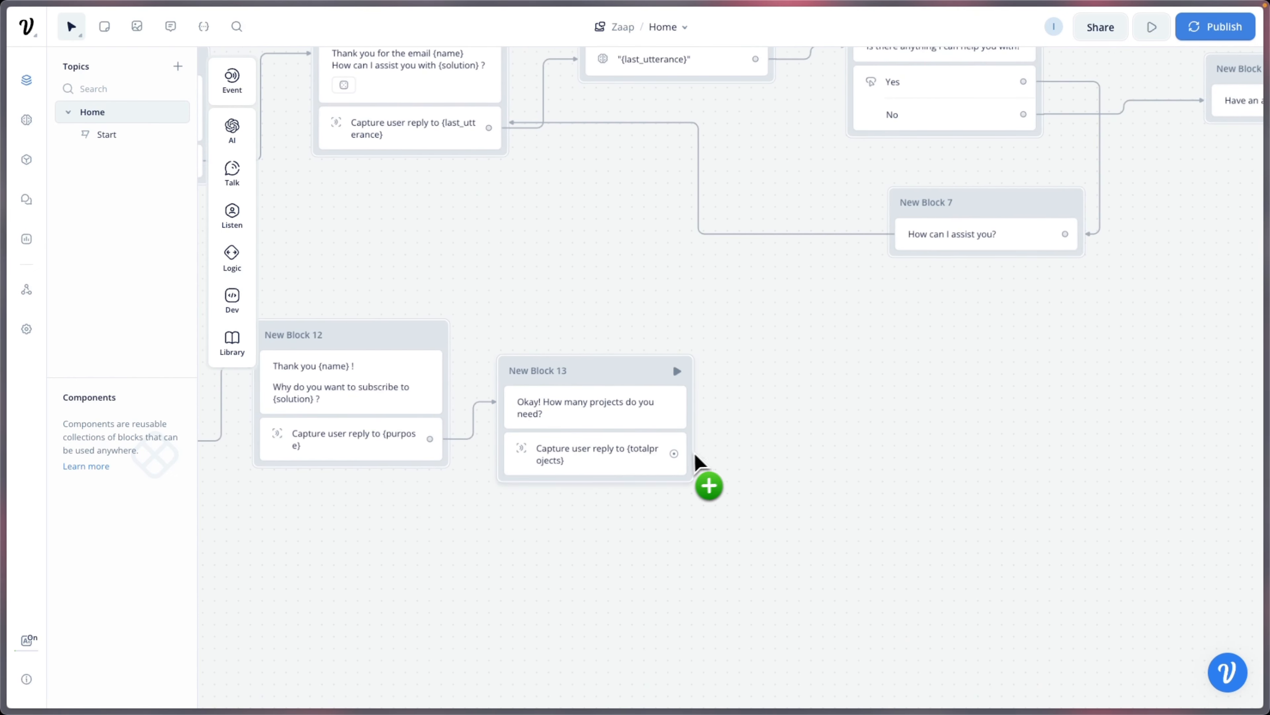
left_click_drag(675, 453, 725, 408)
mouse_move(760, 426)
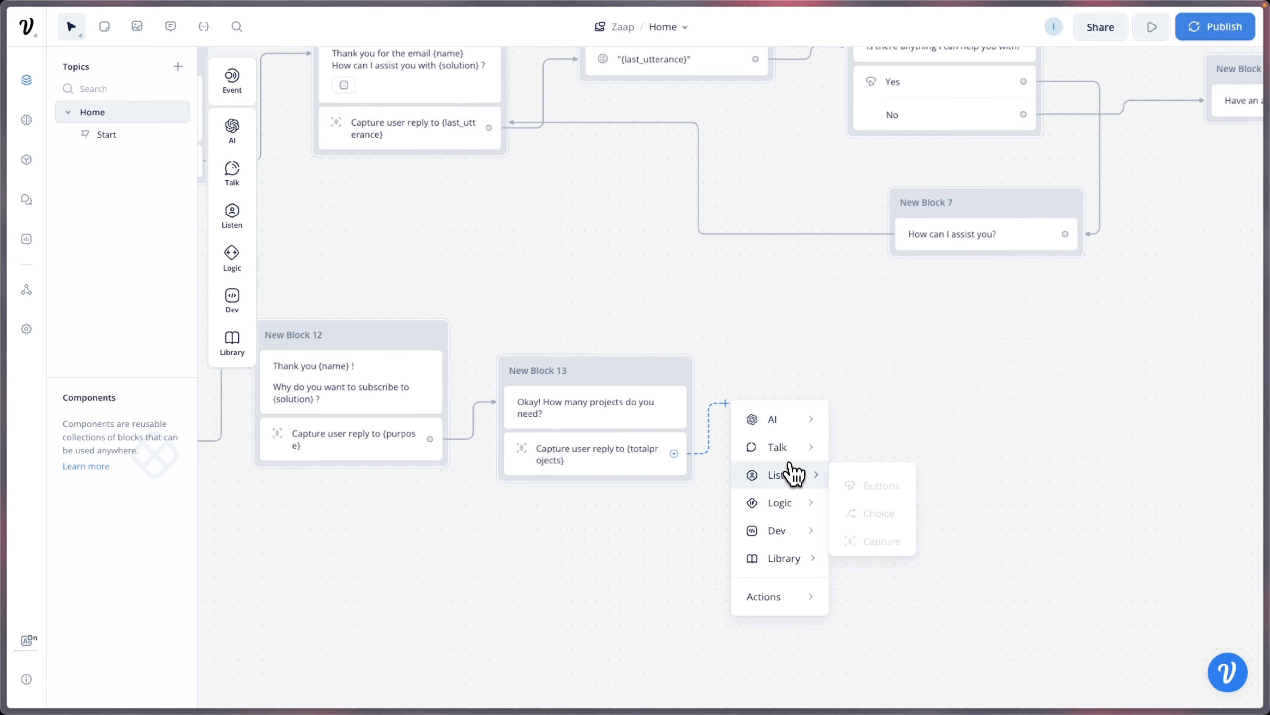
mouse_move(800, 458)
left_click(875, 456)
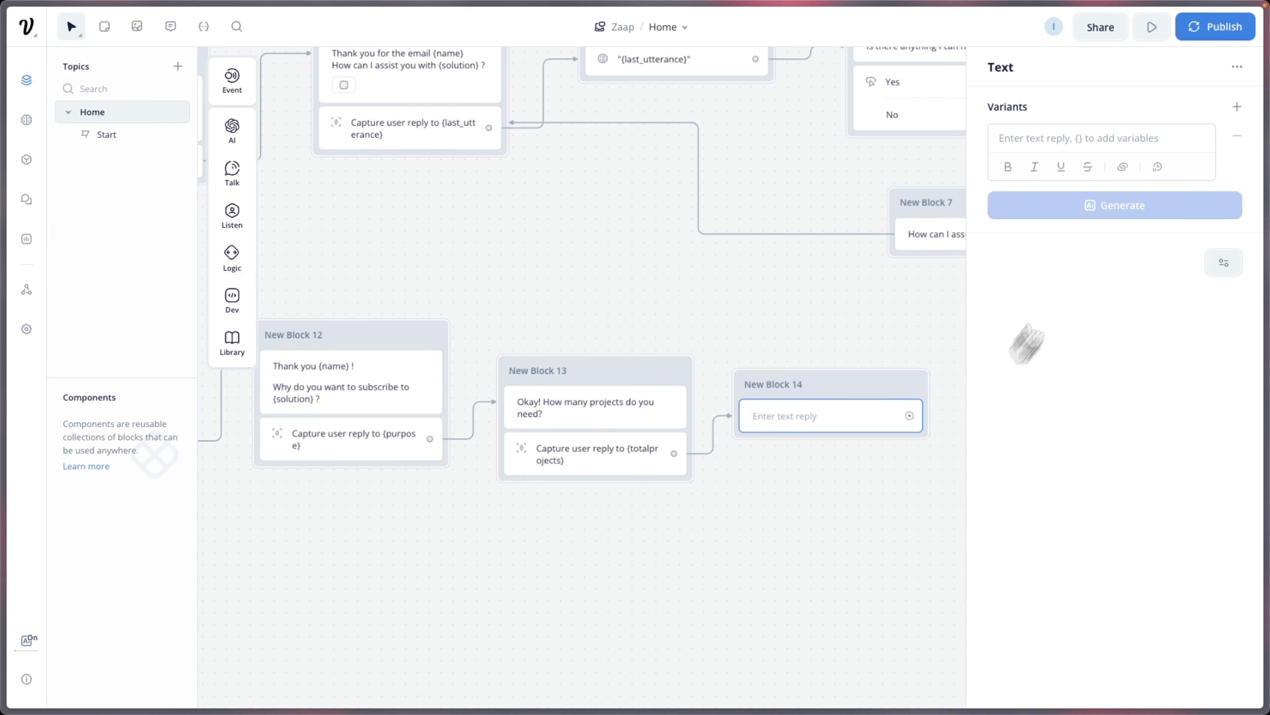
type("Great! W")
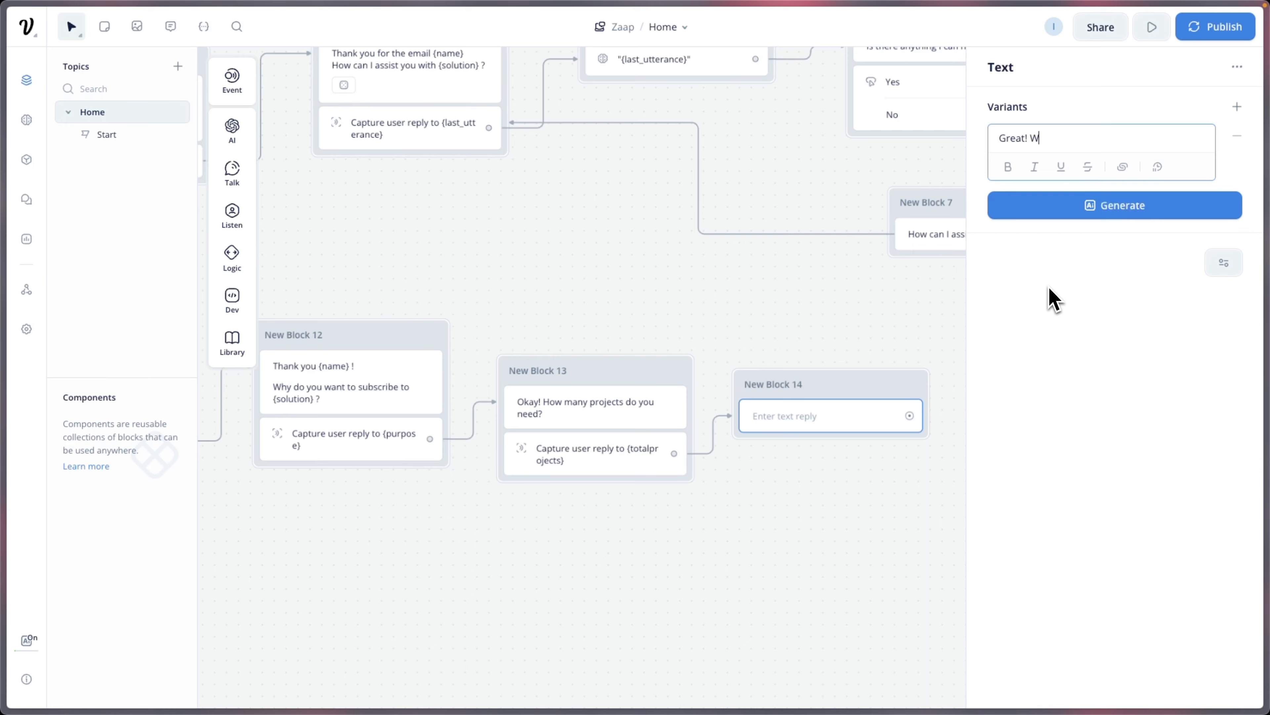
type("hich plan do you want your")
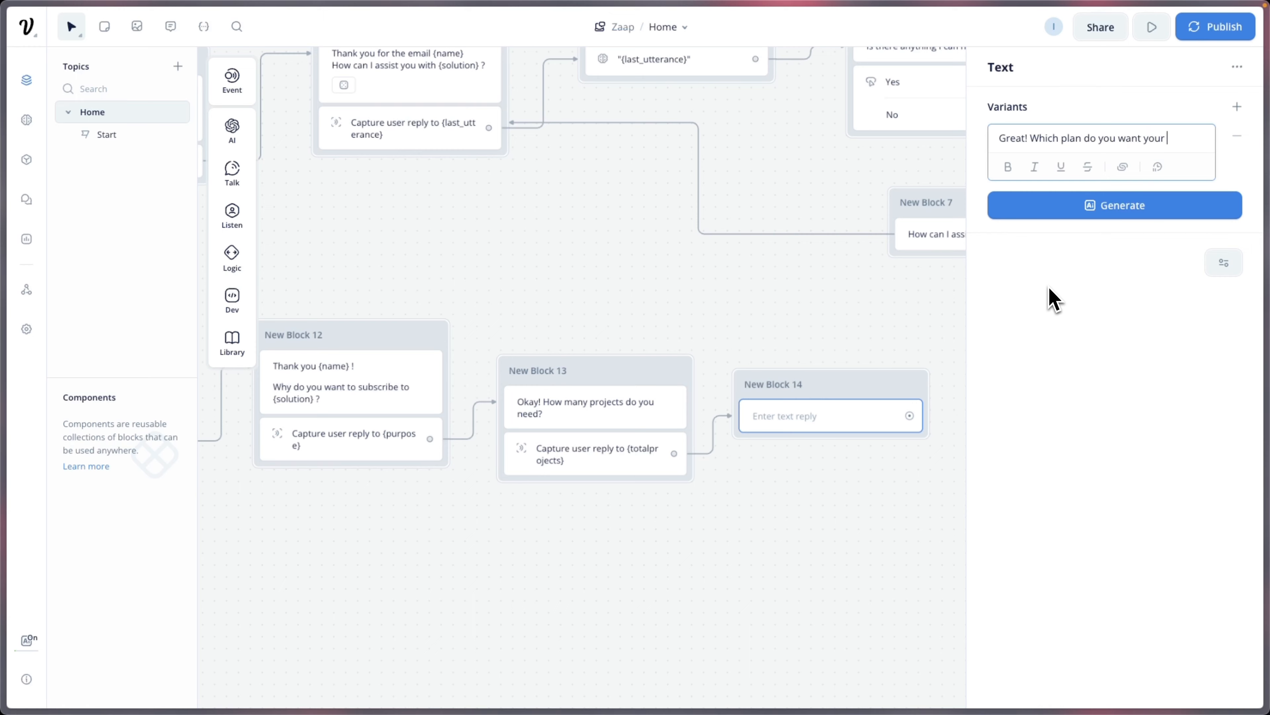
type(" {tot")
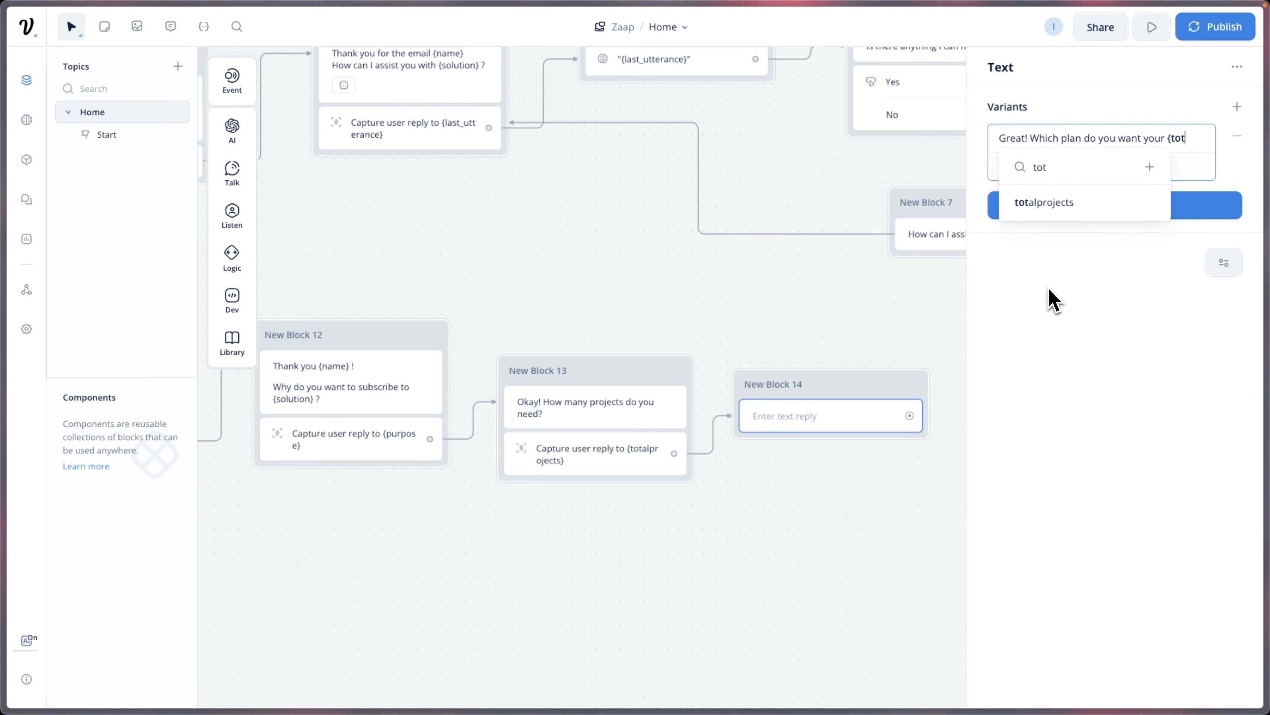
key("Return")
key("BackSpace")
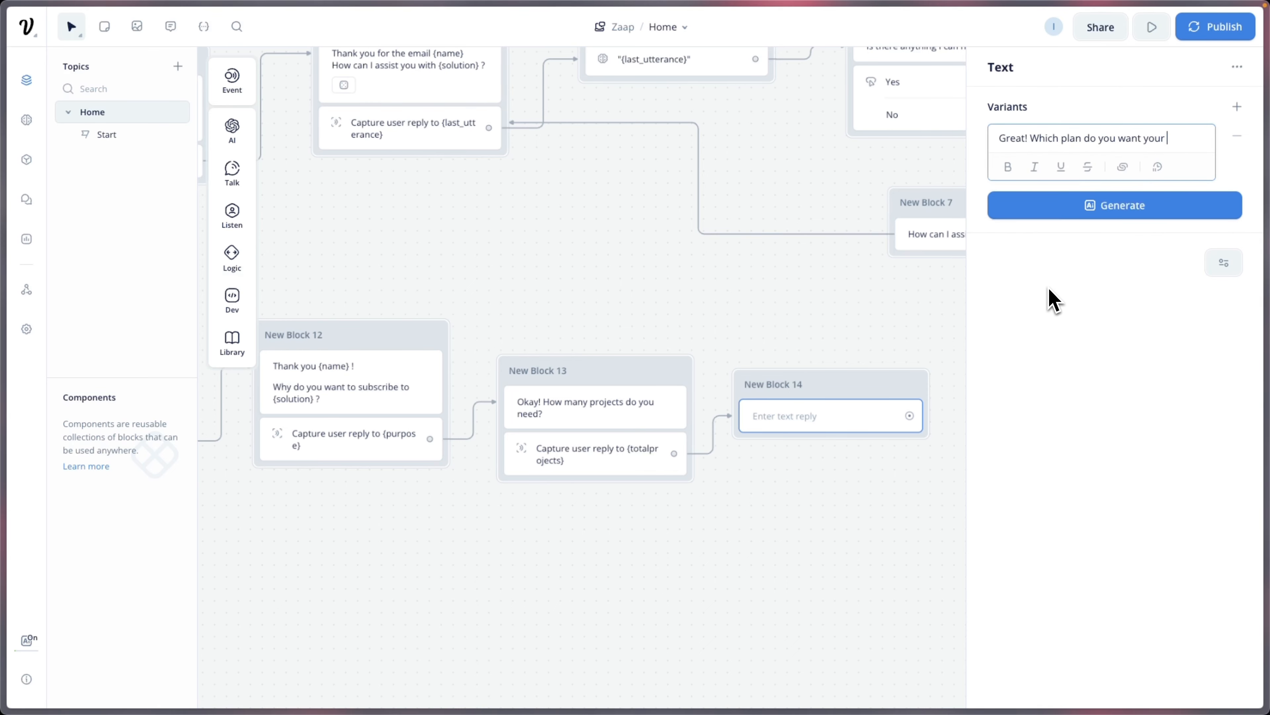
type("{tot")
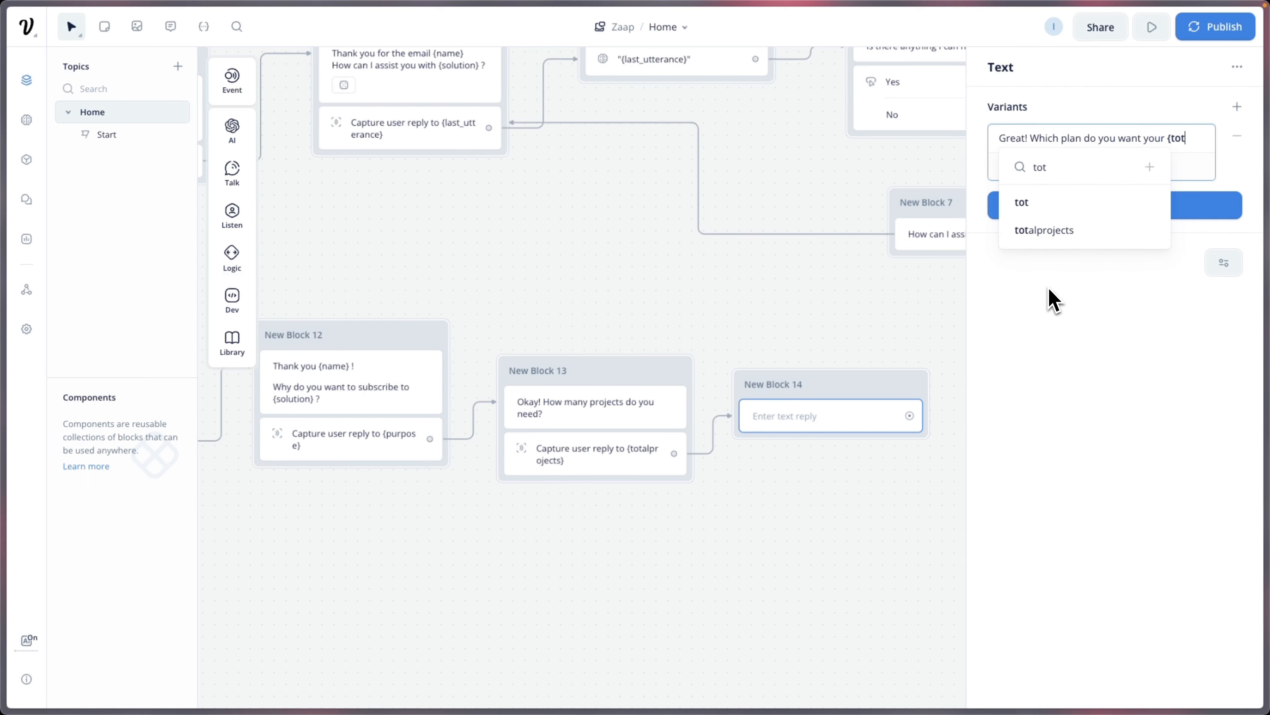
left_click(1053, 232)
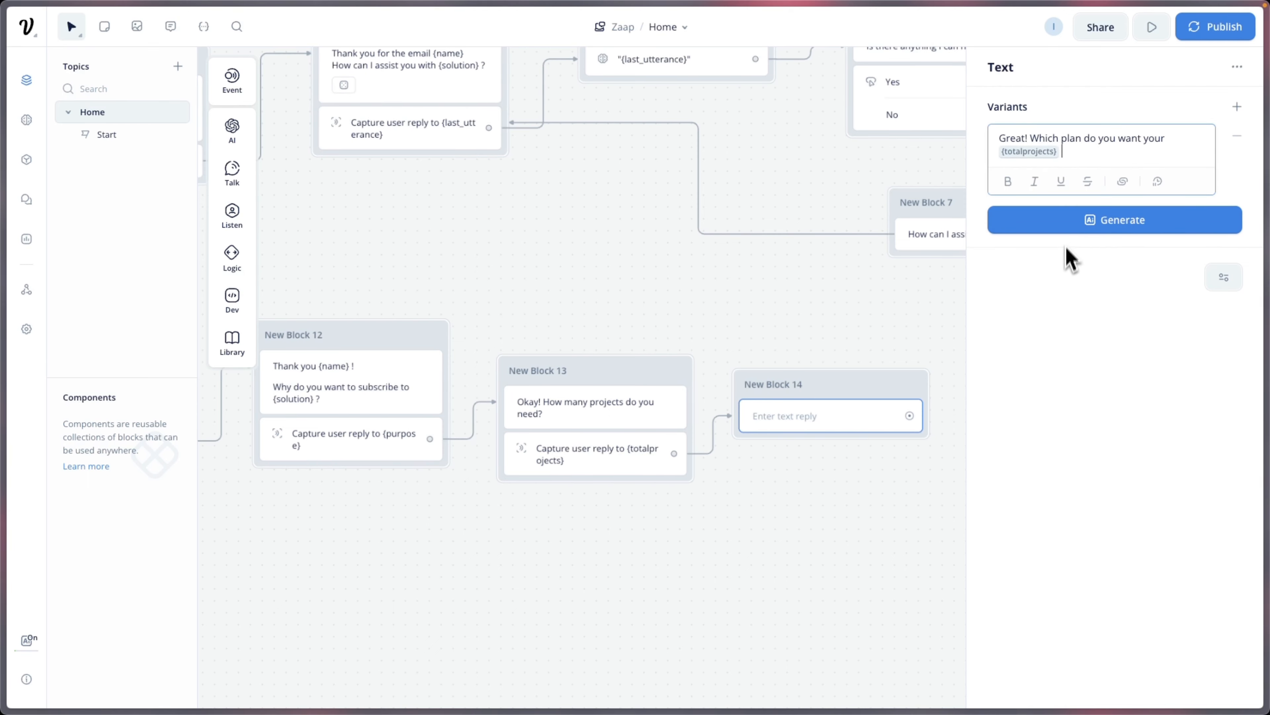
type("projects?")
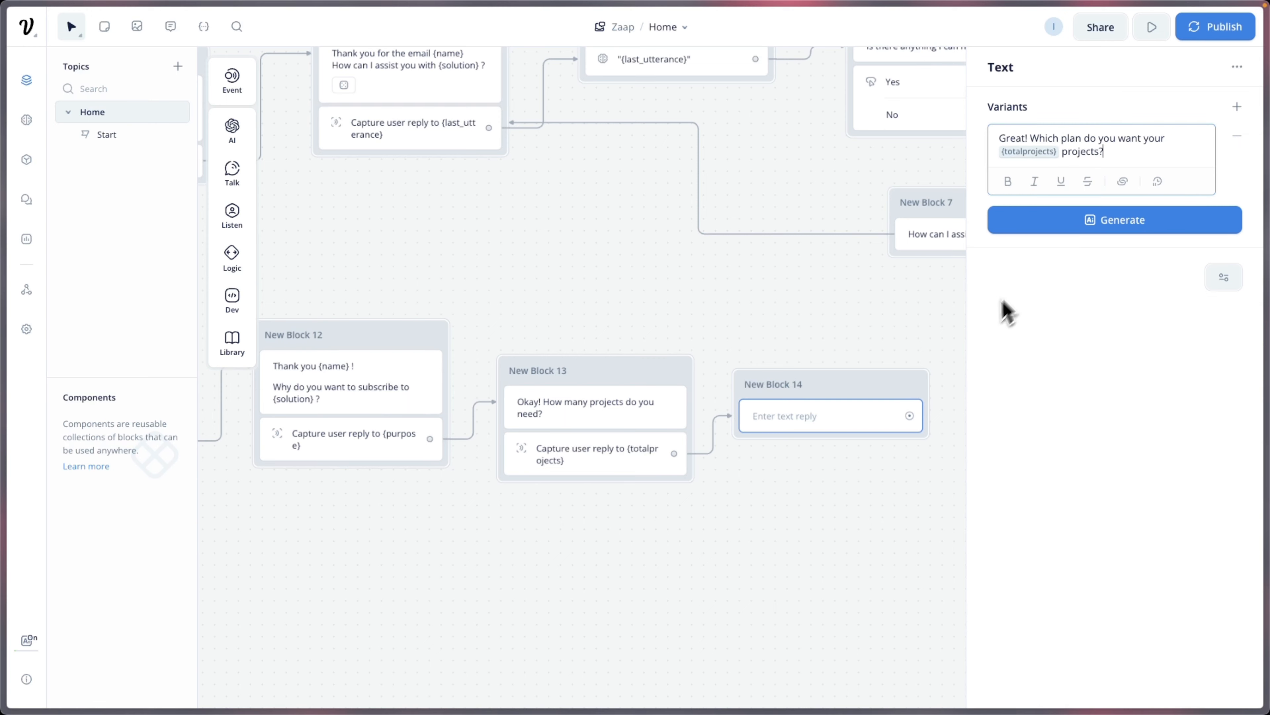
left_click(922, 355)
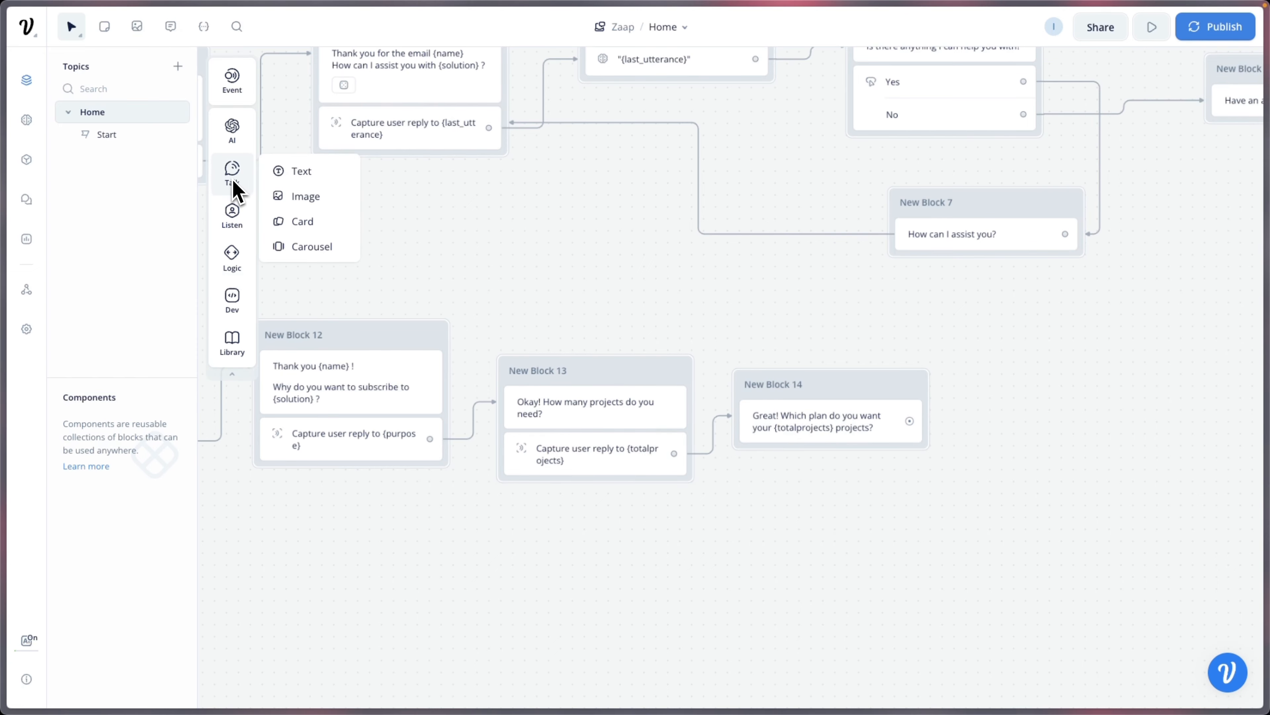
Step: Add a Buttons step to New Block 14 with Pro and Ultra buttons
mouse_move(235, 220)
left_click_drag(300, 218, 804, 464)
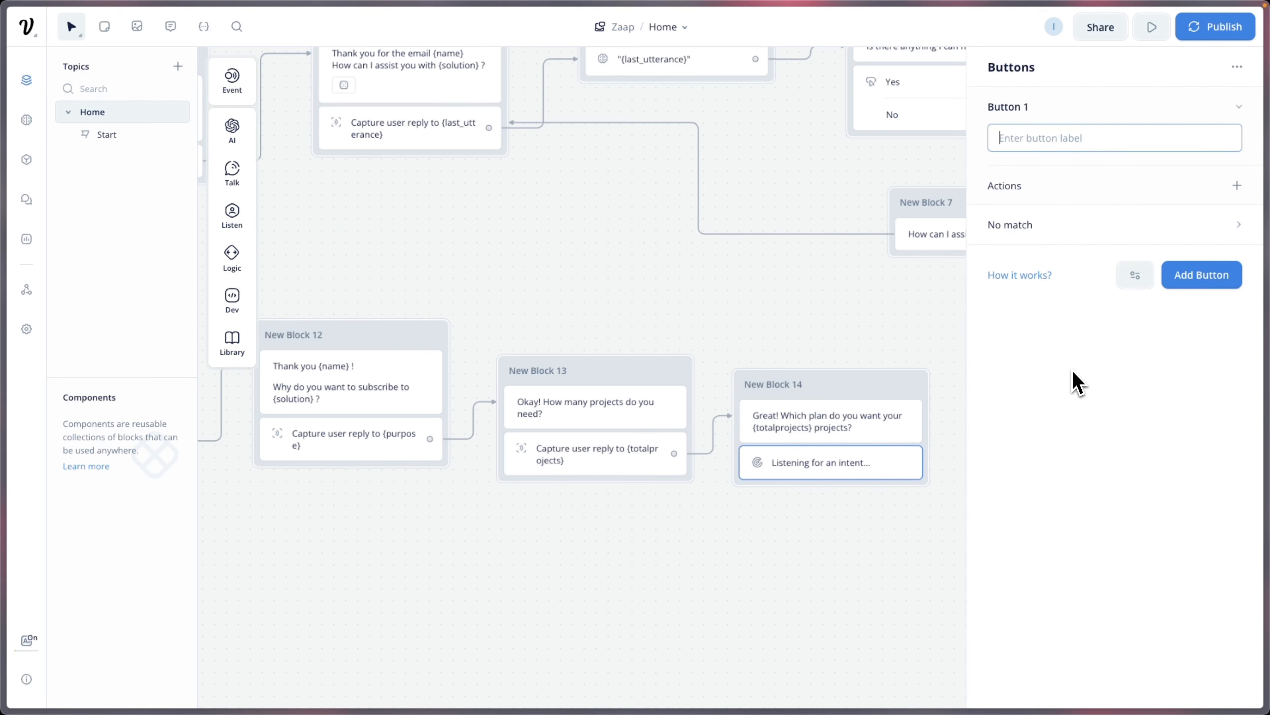
type("pro")
key("BackSpace")
key("BackSpace")
type("Pro")
left_click(1202, 276)
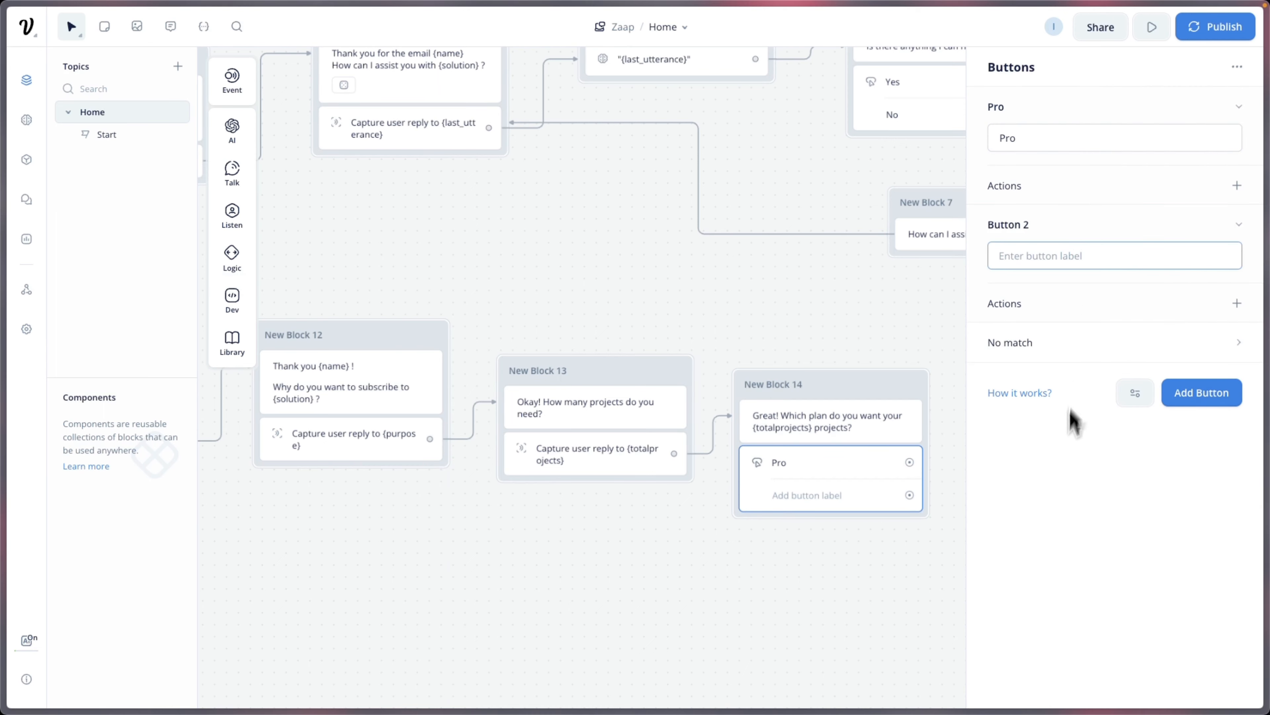
type("Ultra")
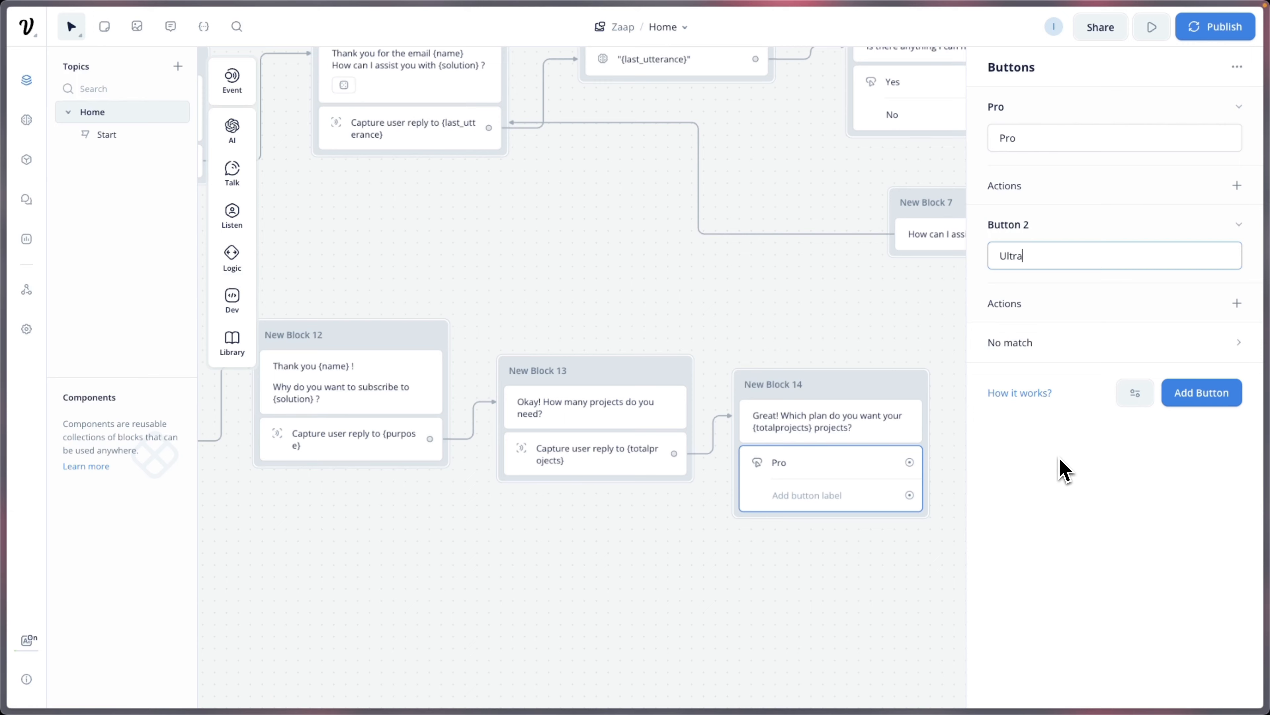
Step: Give the Pro button a Set variable action setting new variable {plan} to "Pro"
left_click(1236, 186)
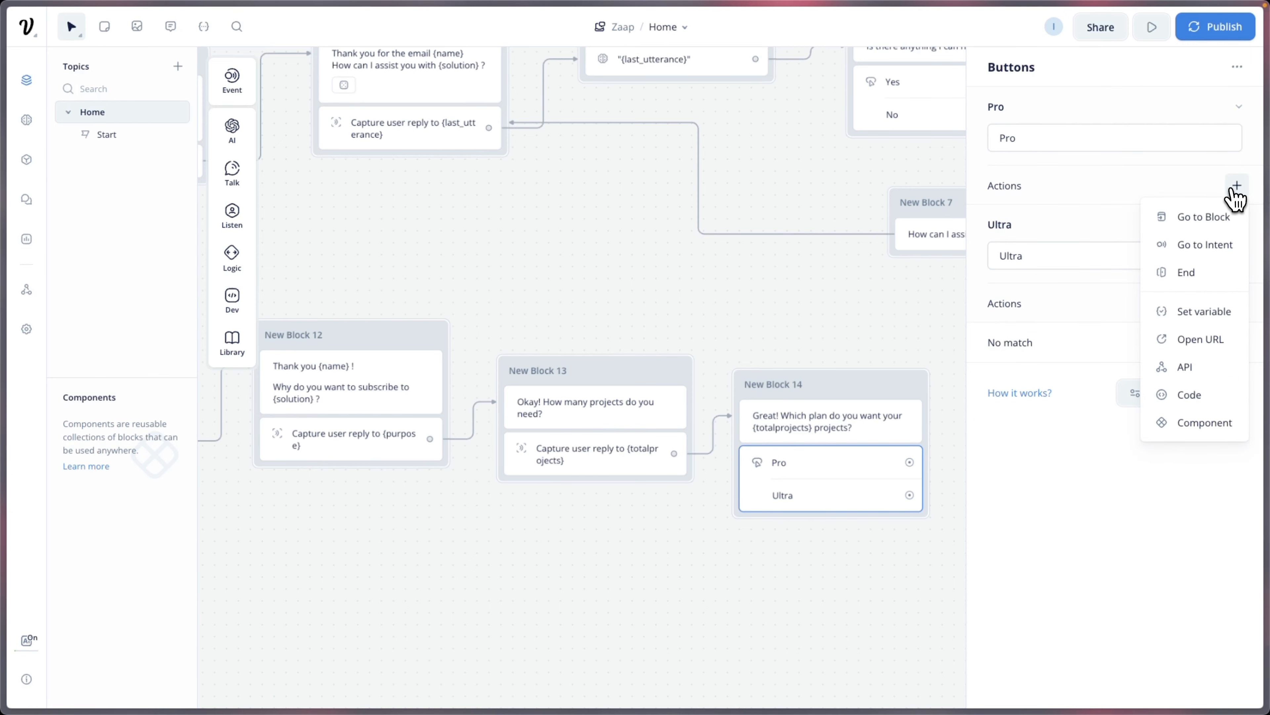
left_click(1198, 312)
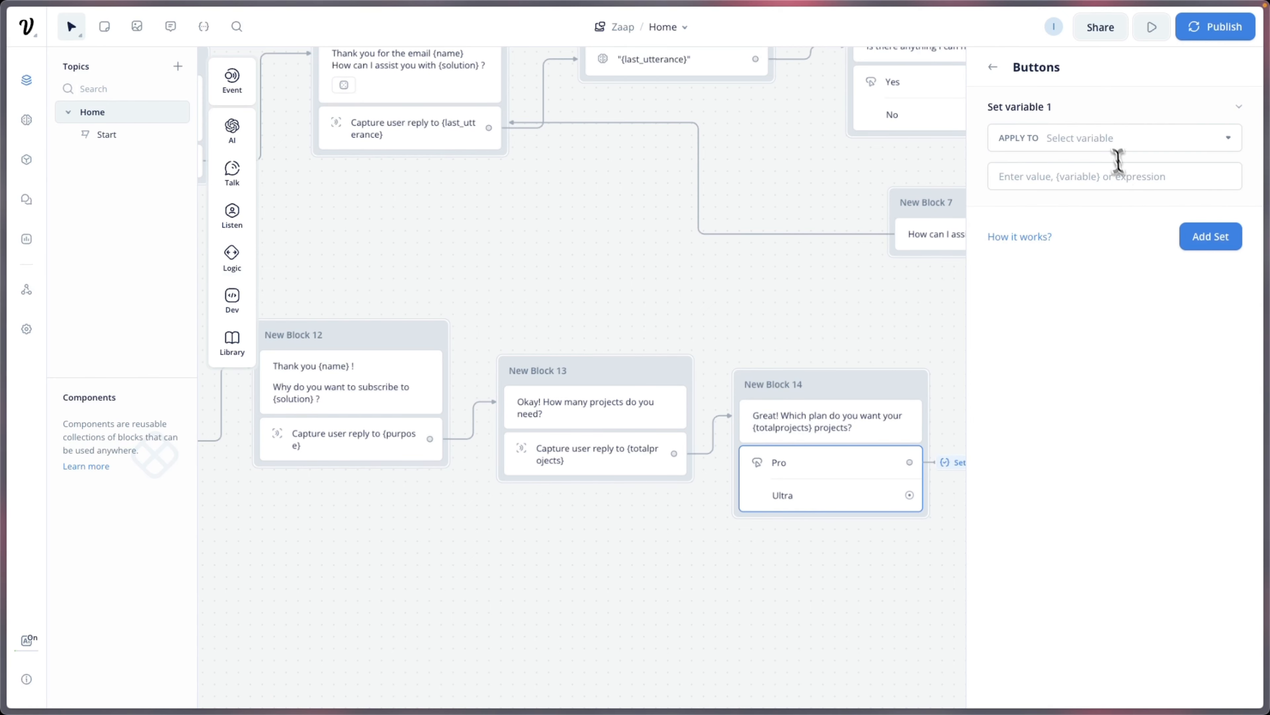
left_click(1110, 138)
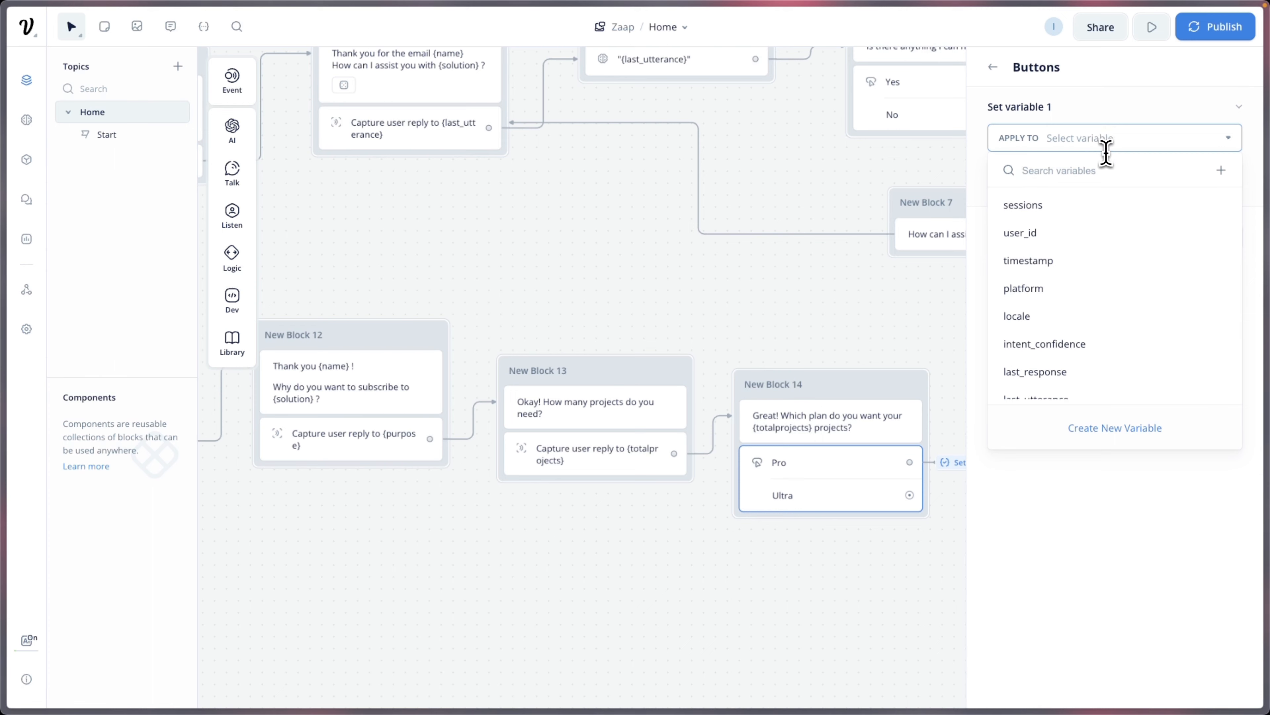
type("plan")
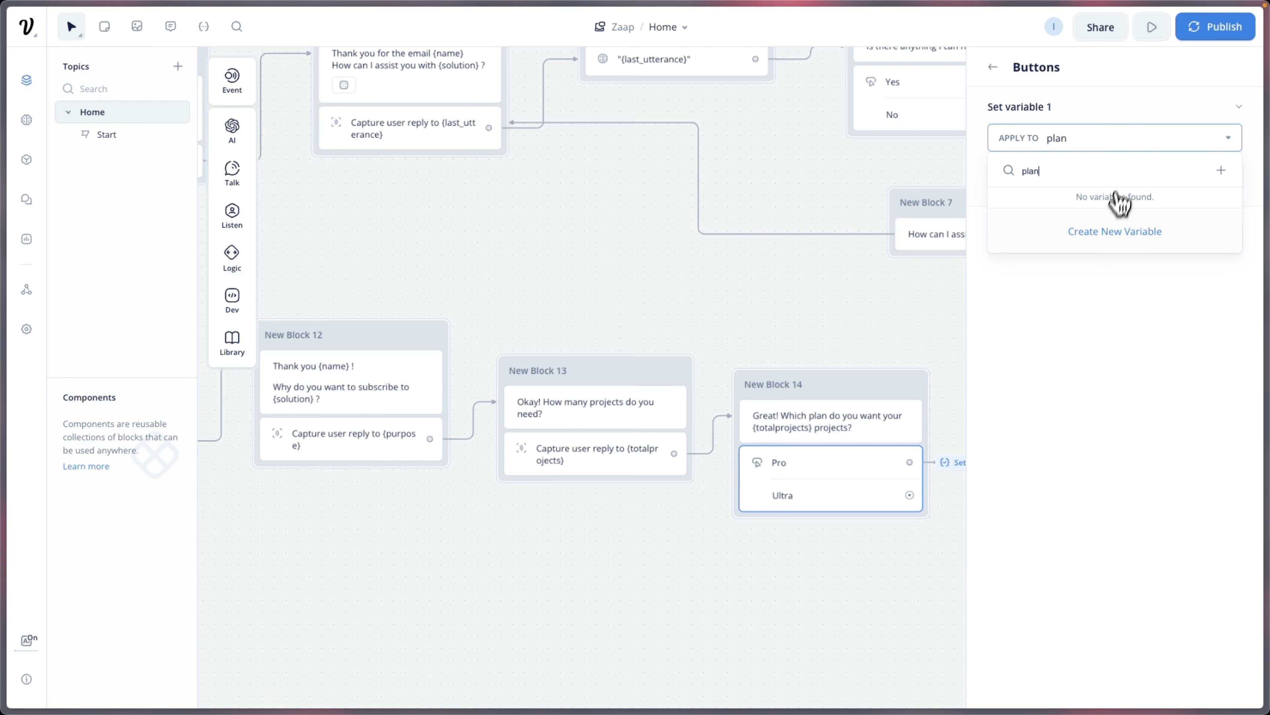
left_click(1108, 232)
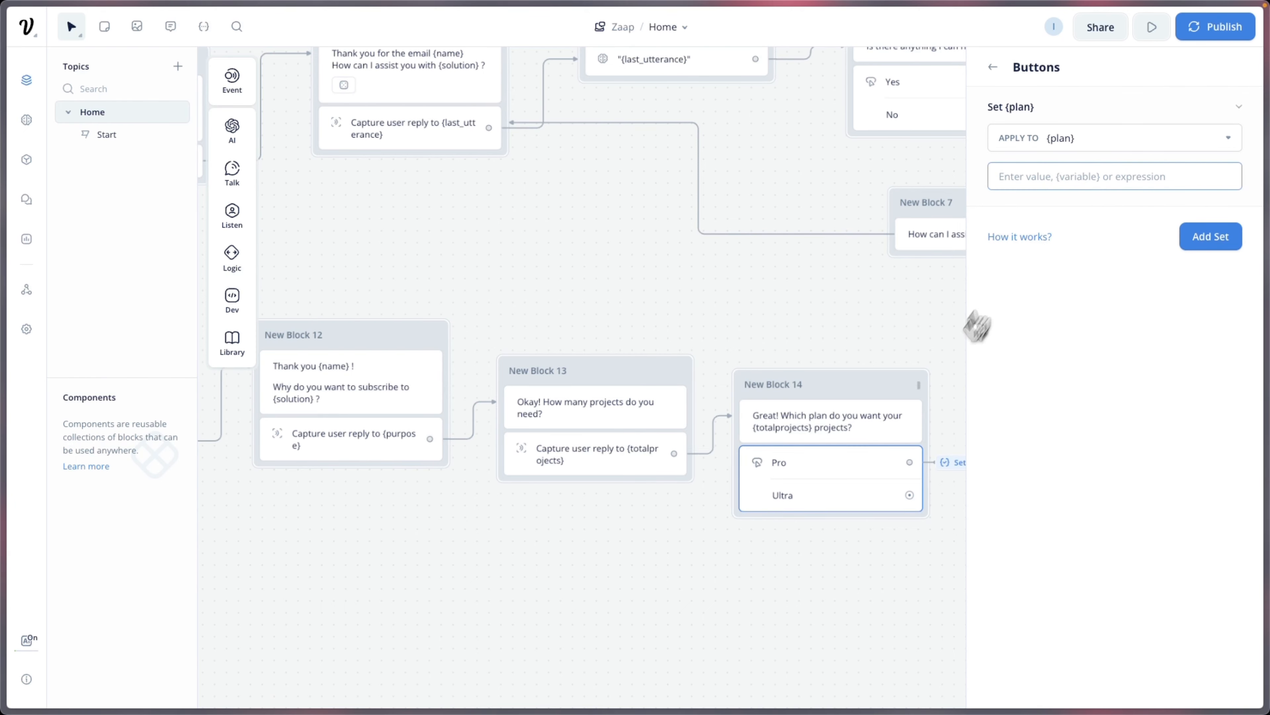
scroll(975, 326, "right", 5)
scroll(778, 399, "up", 3)
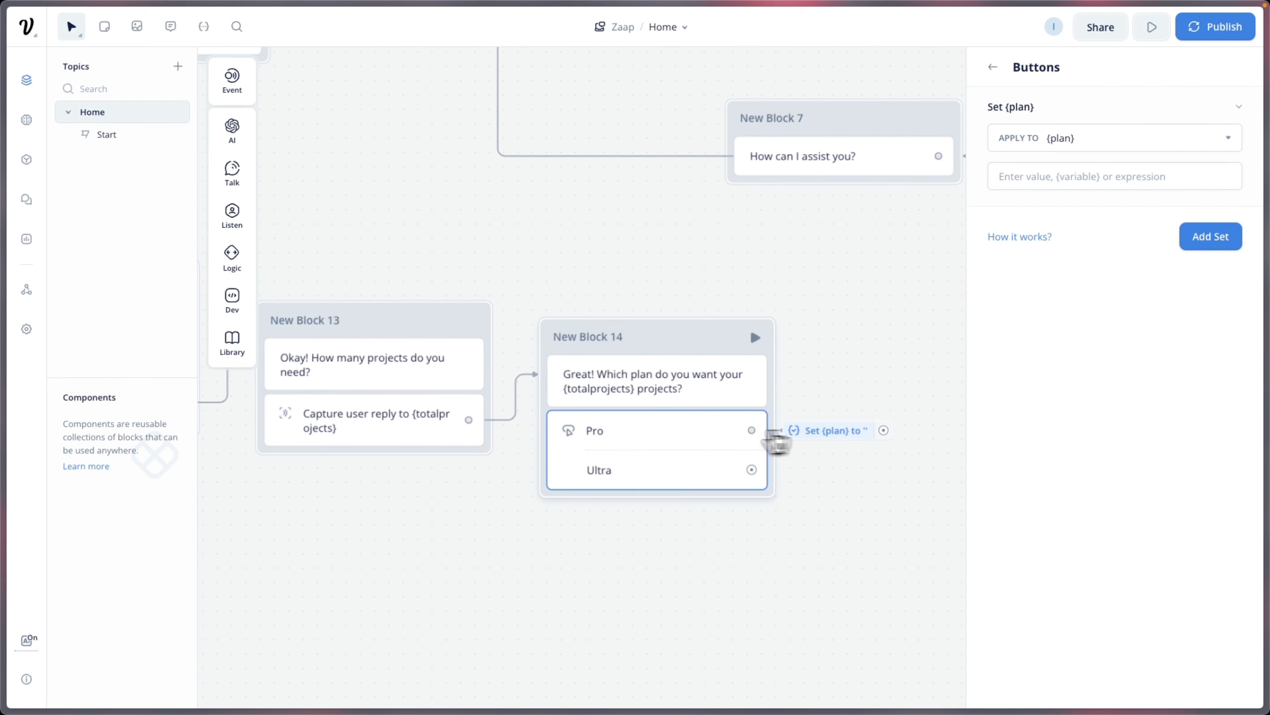
left_click(1051, 185)
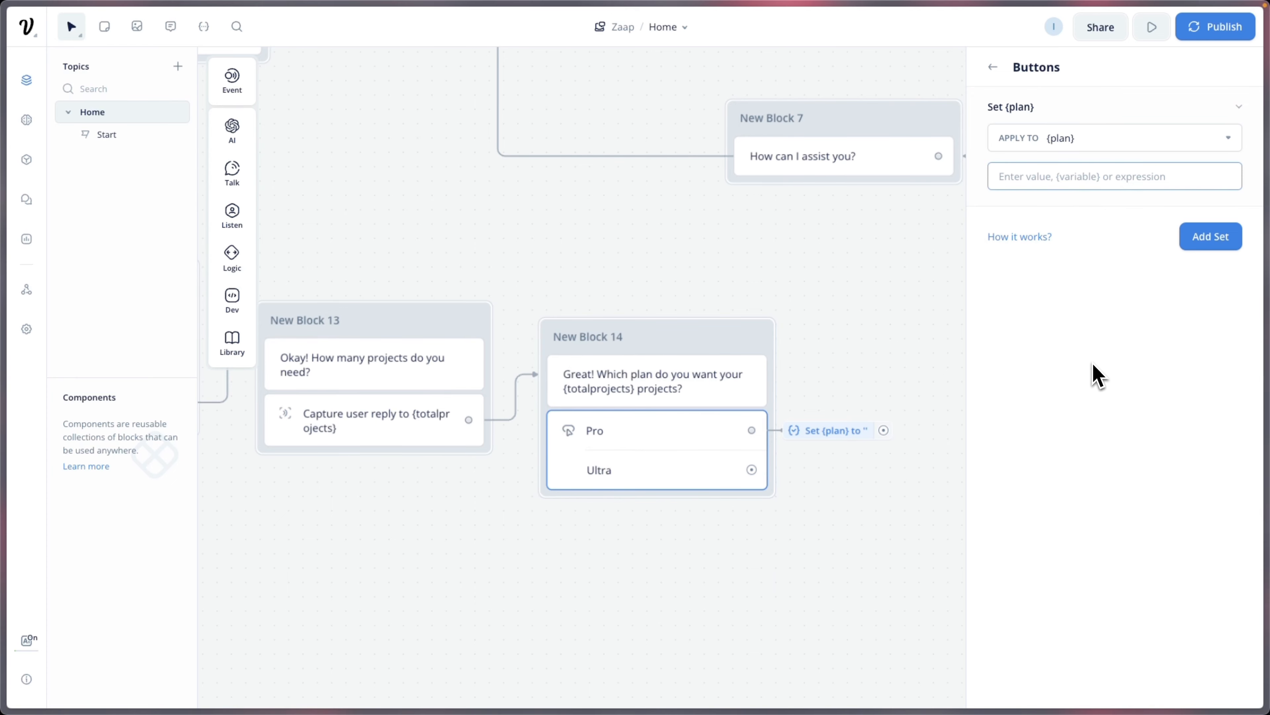
type("\"P")
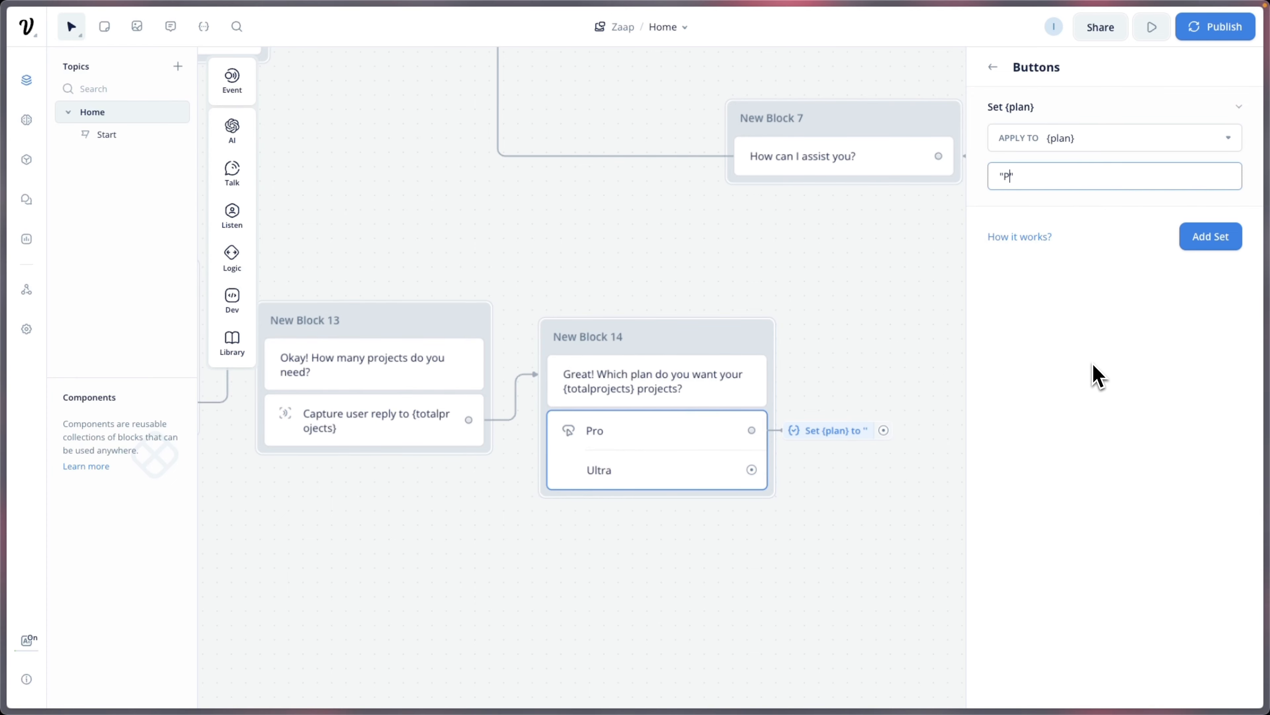
type("ro")
left_click(1114, 417)
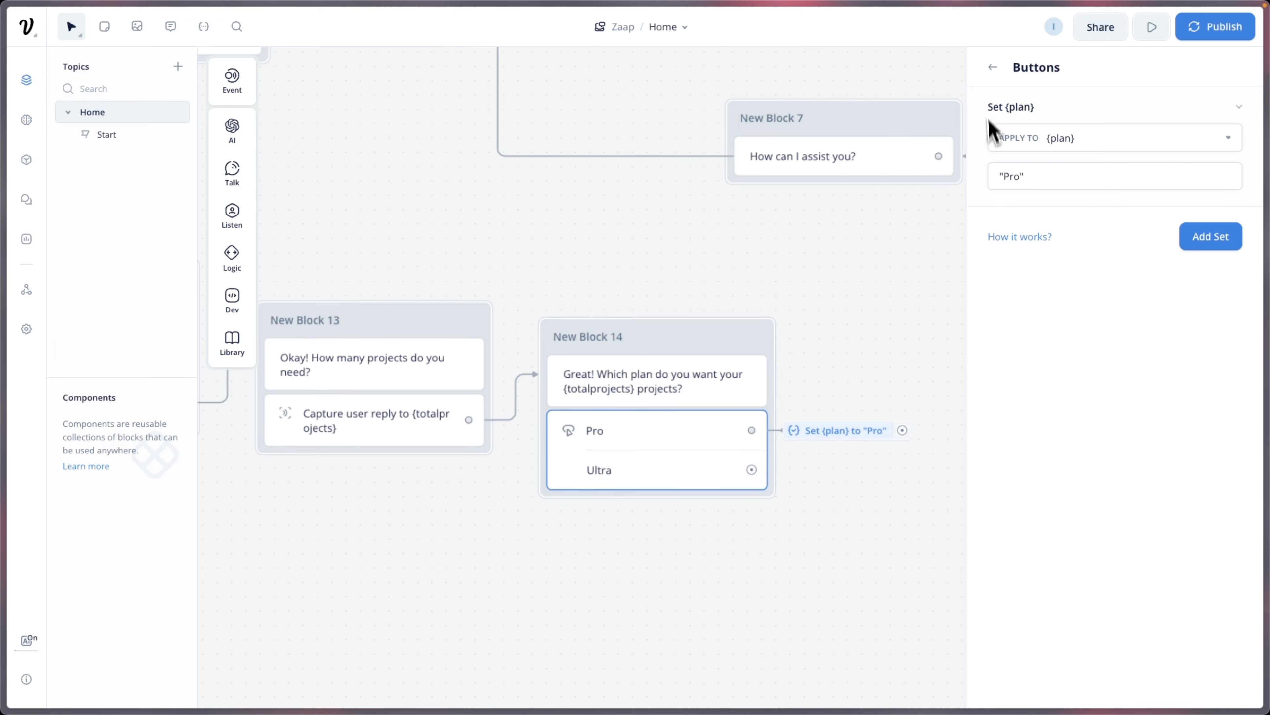
left_click(993, 67)
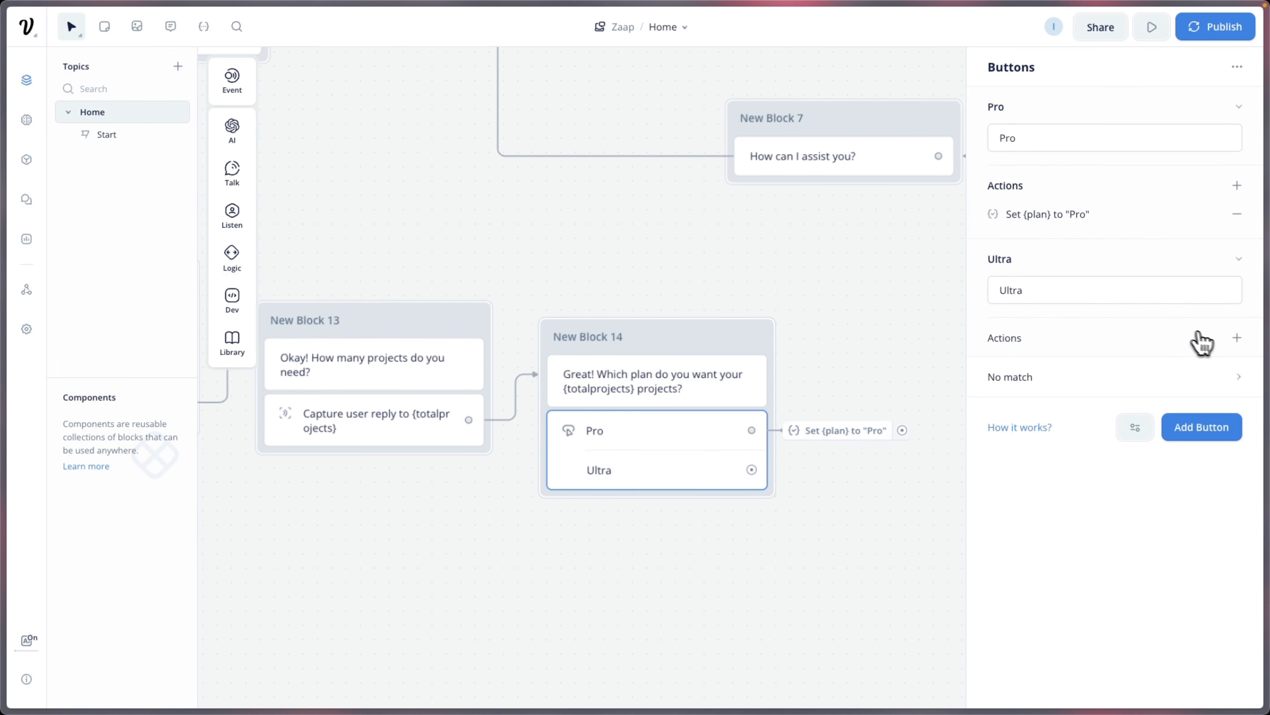
Step: Start a Set variable action on the Ultra button targeting {plan}
left_click(1236, 337)
left_click(1204, 463)
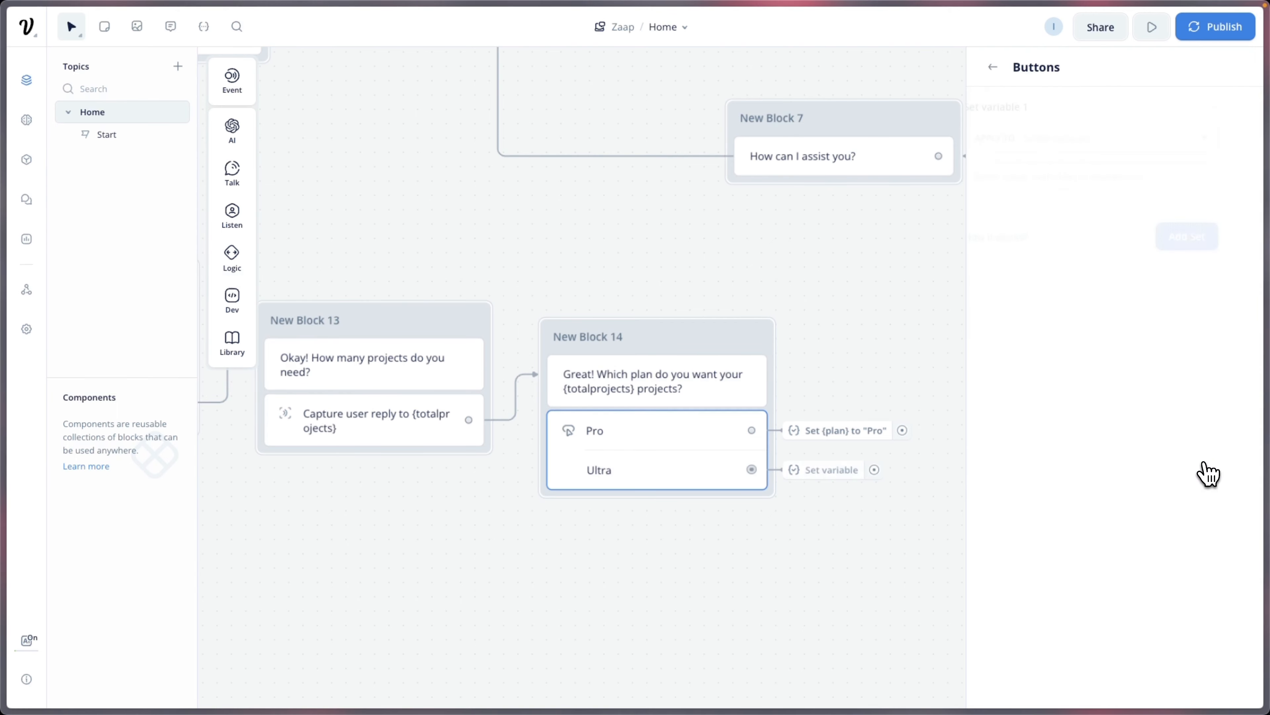
left_click(1072, 137)
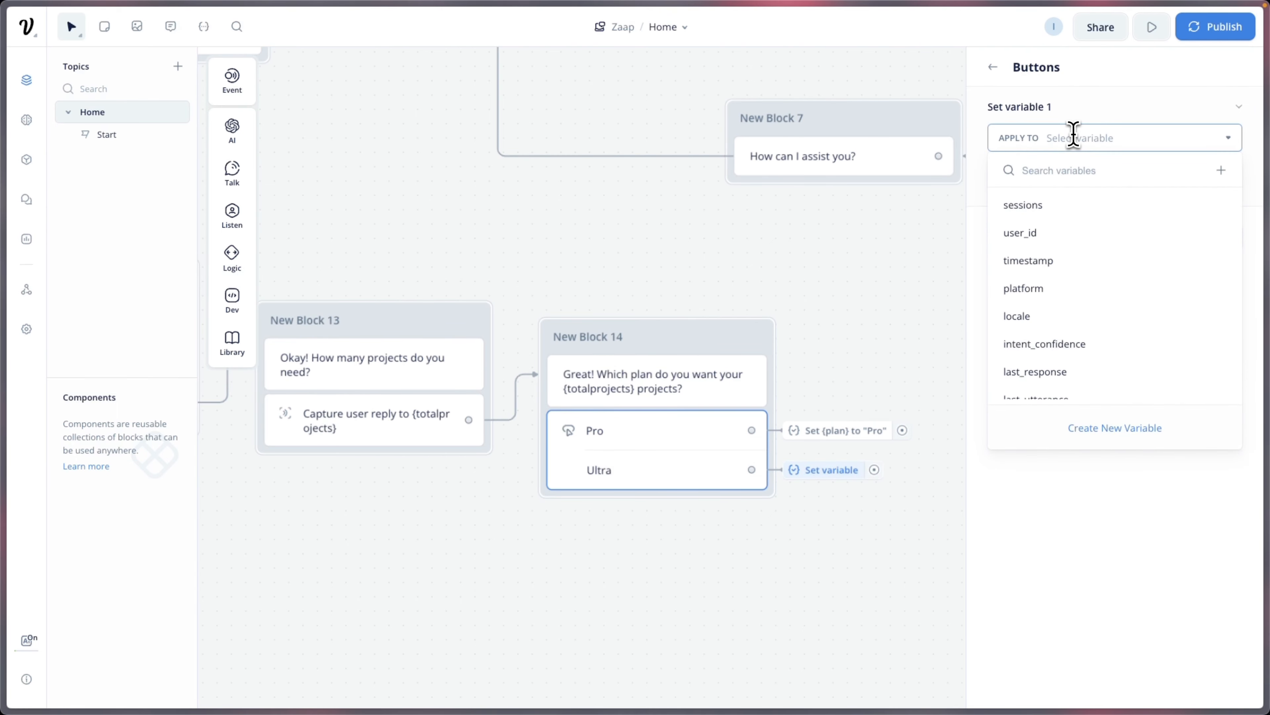
type("plan")
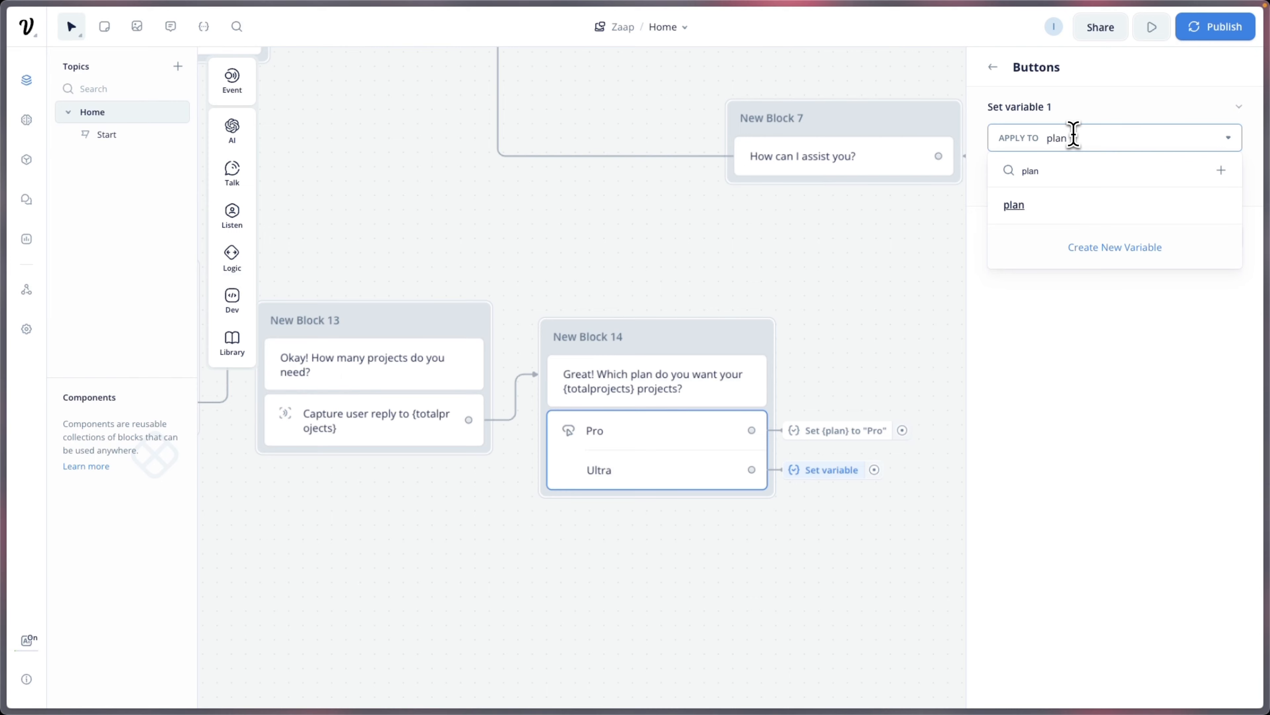
left_click(1050, 205)
left_click(1055, 176)
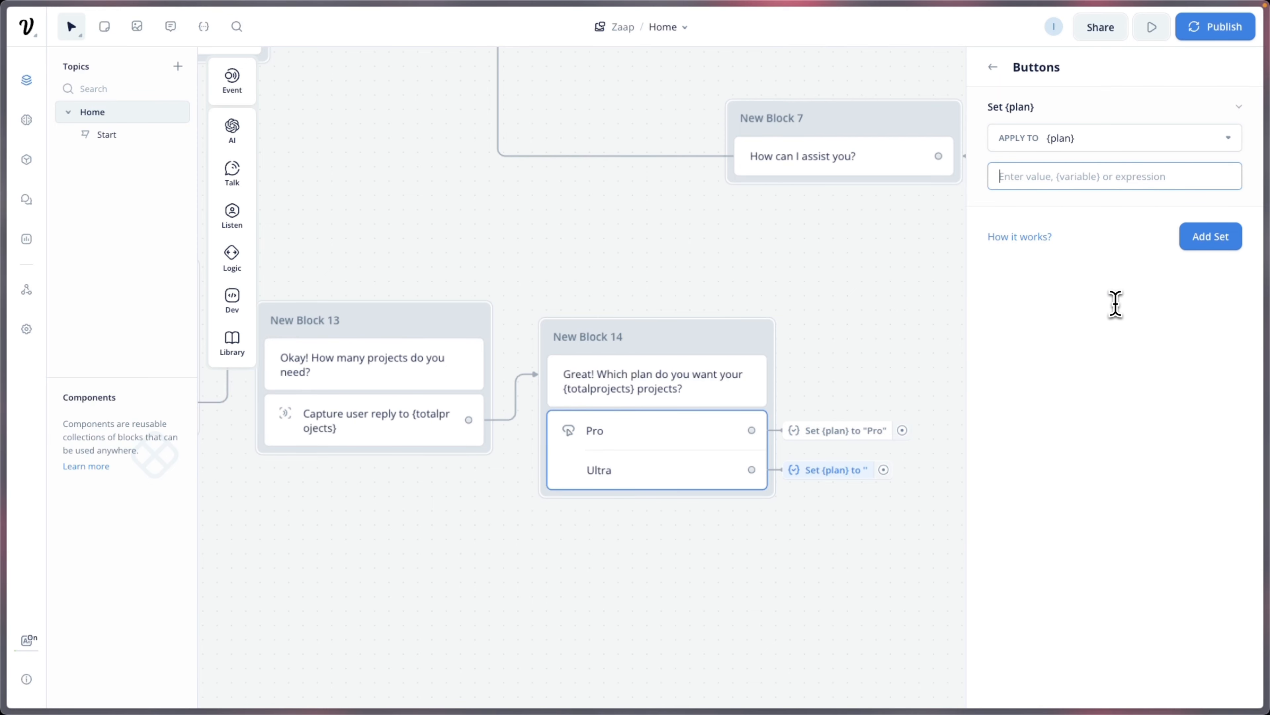
Step: Set the Ultra button's {plan} value to "Ultra" and close the Buttons panel
type("\"Ult")
type("ra")
left_click(992, 454)
type("Ult")
left_click_drag(992, 454, 779, 458)
scroll(633, 461, "up", 3)
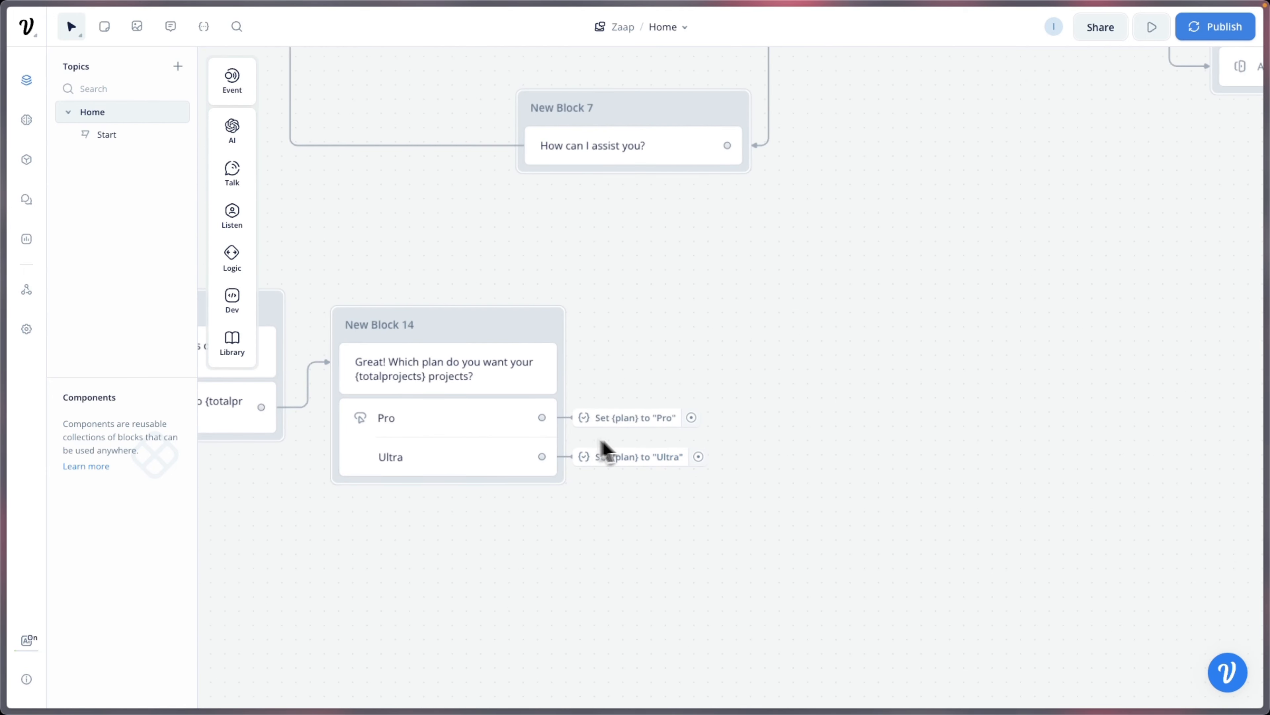
Step: Add a Text step in New Block 15 starting "Thanks! Just to recap, you want the following on your {solution}"
mouse_move(266, 186)
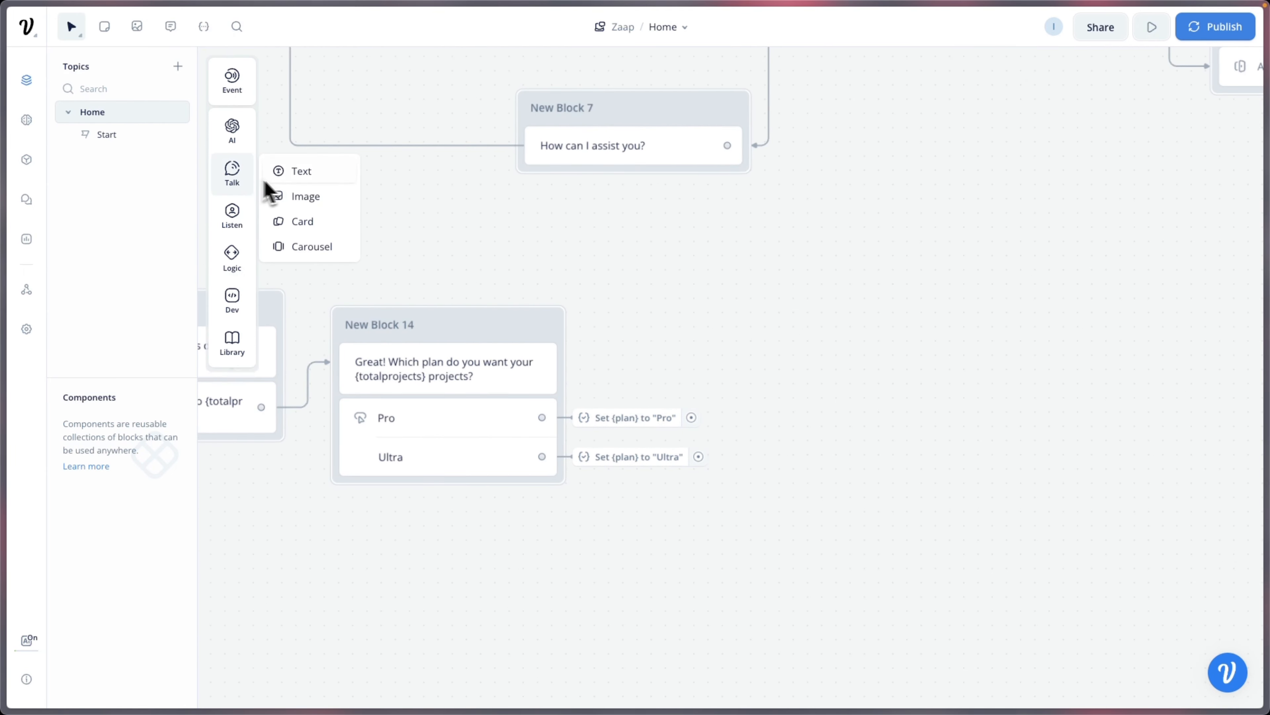
left_click_drag(300, 171, 780, 330)
left_click(1024, 141)
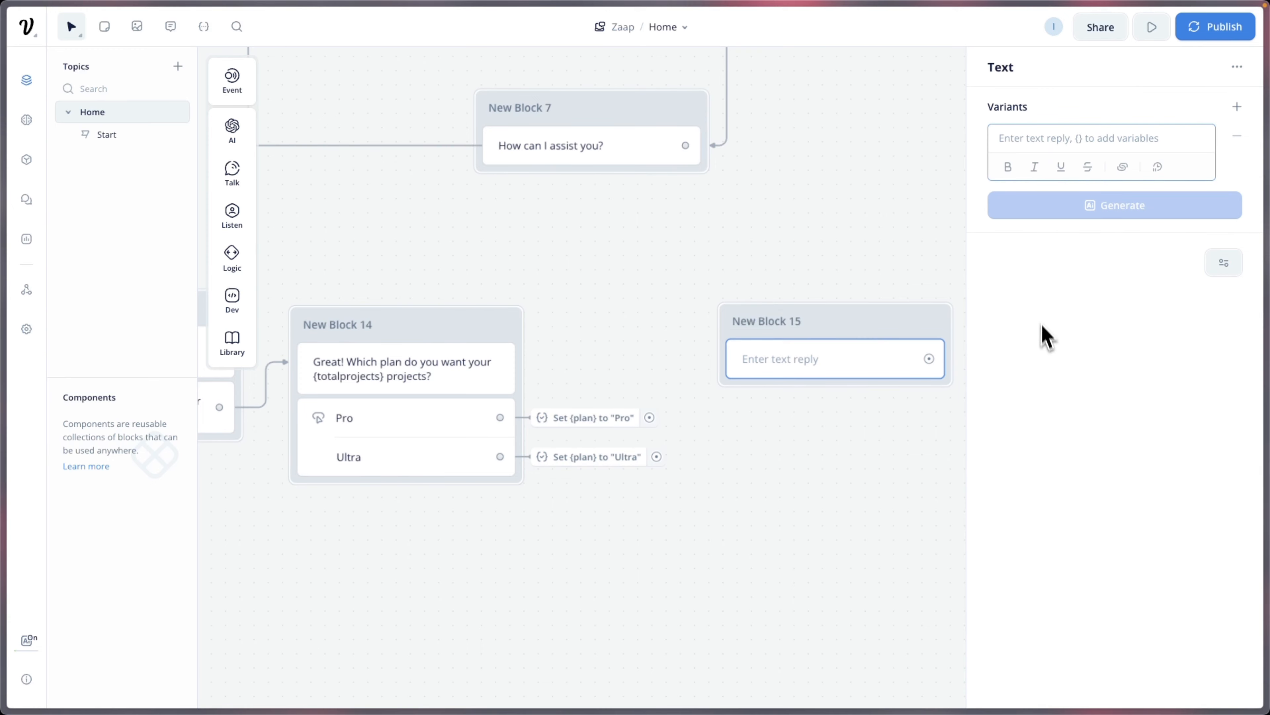
type("Thanks")
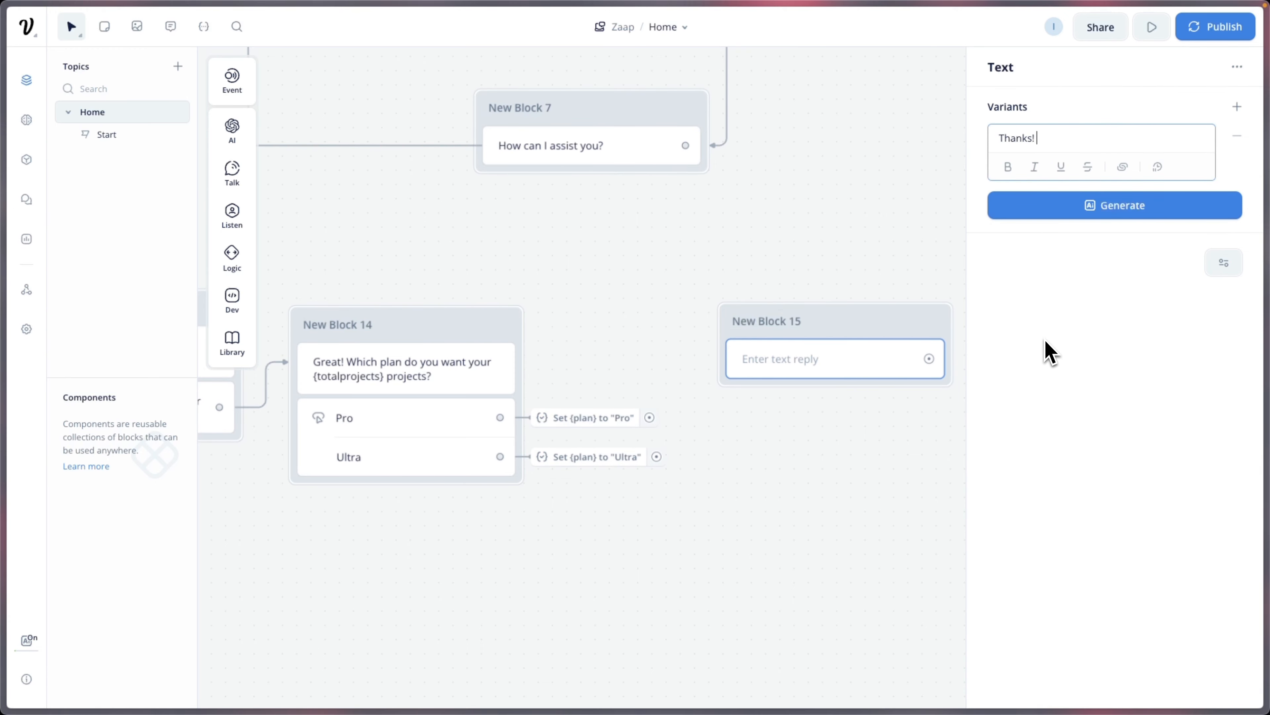
type("! Just to recap, you want the d")
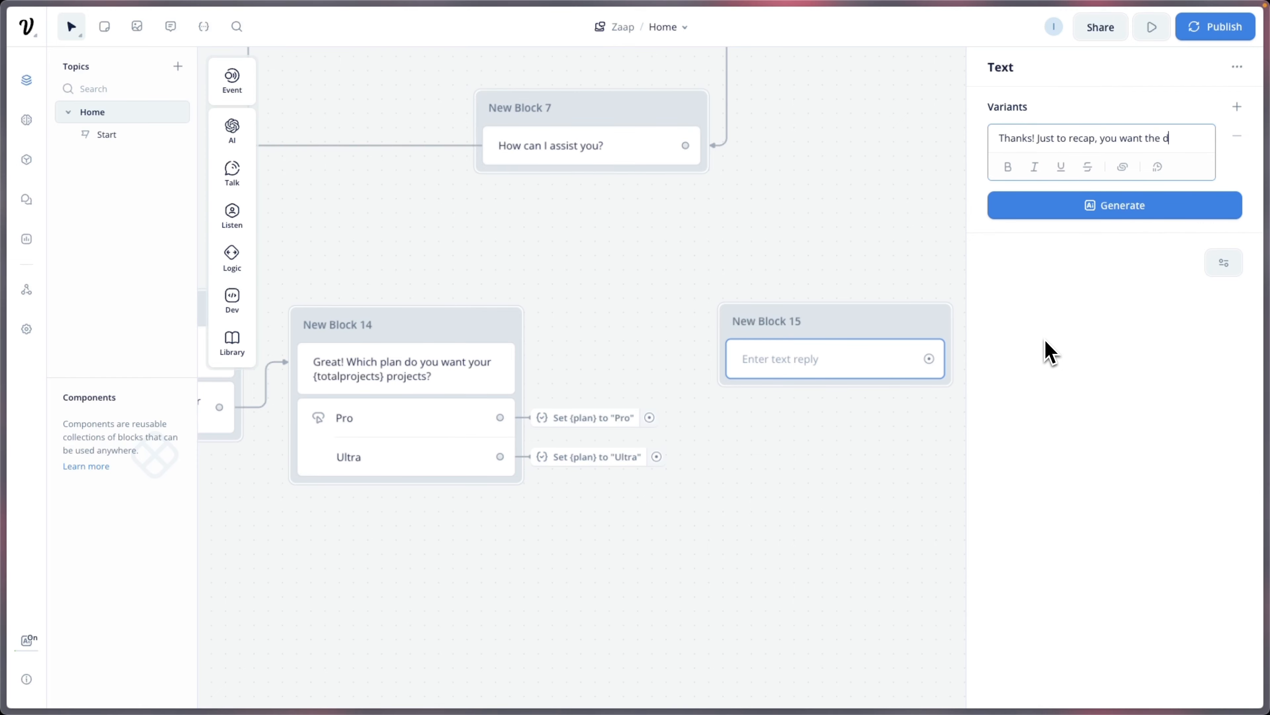
key("BackSpace")
type("following on your")
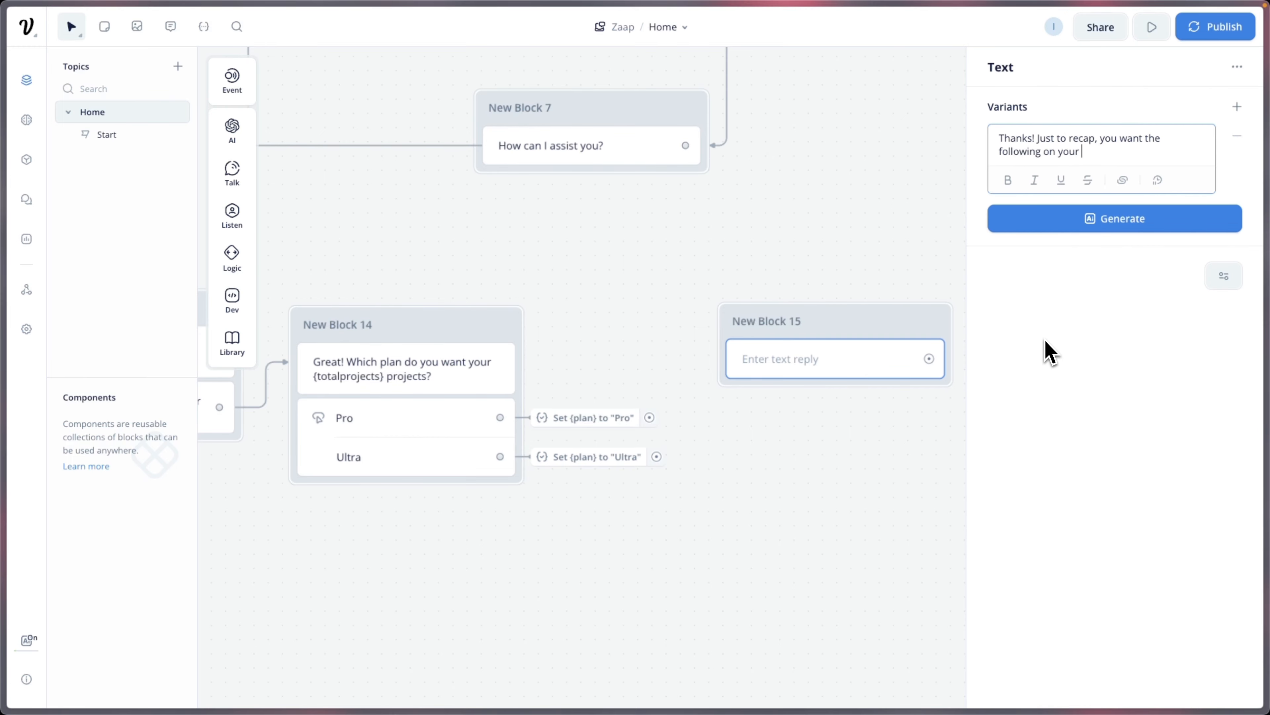
type(" {sol")
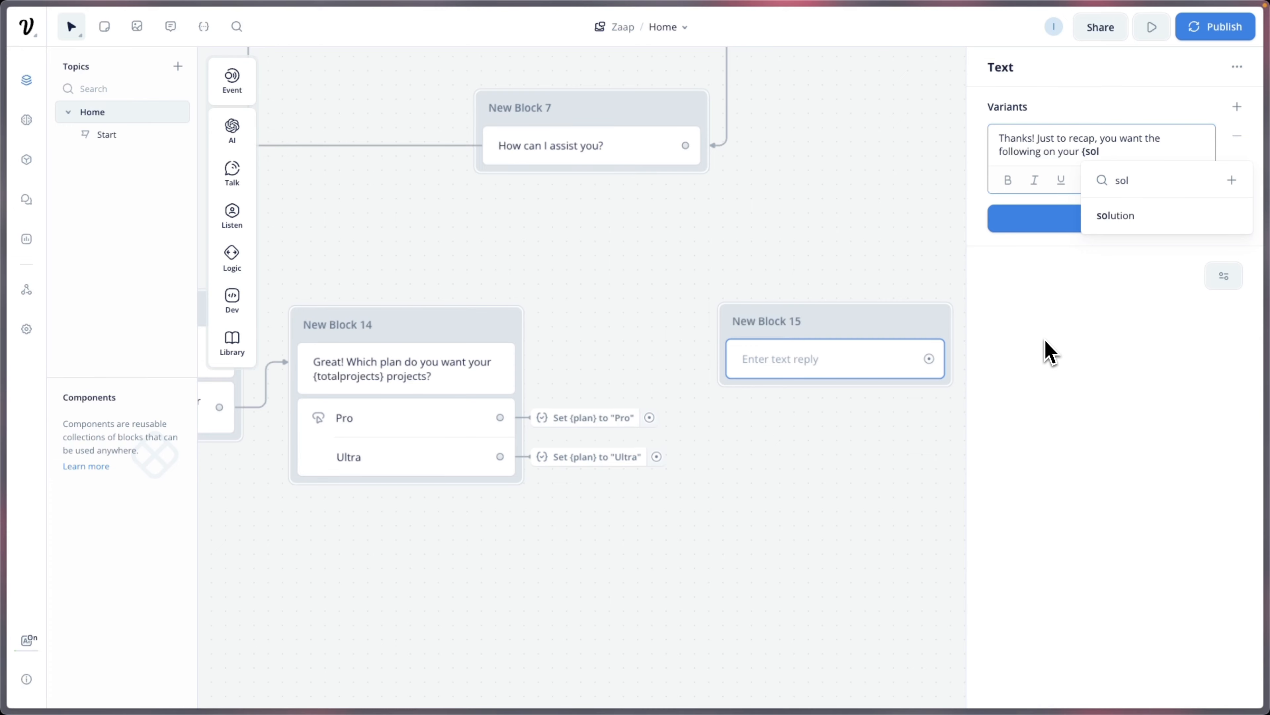
left_click(1120, 221)
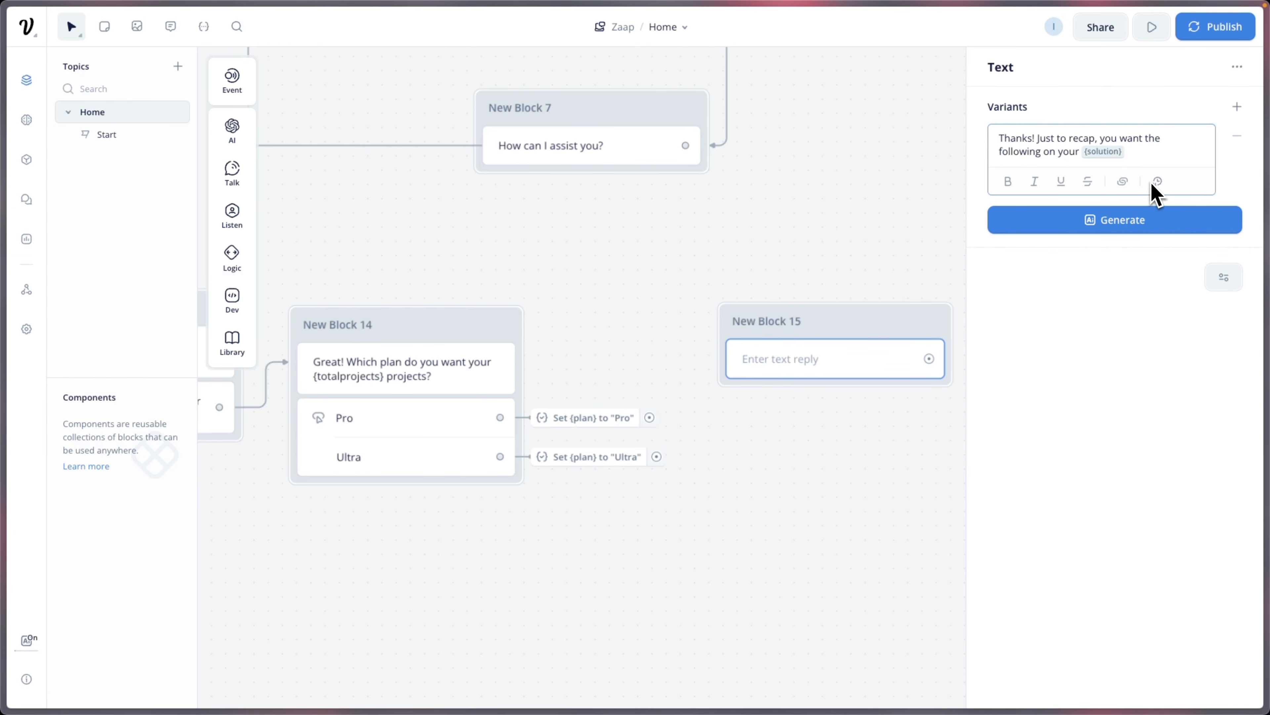
Step: Add the lines "Number of Projects = {totalprojects}" and "Plan of the Projects = {plan}" to the recap
key("Return")
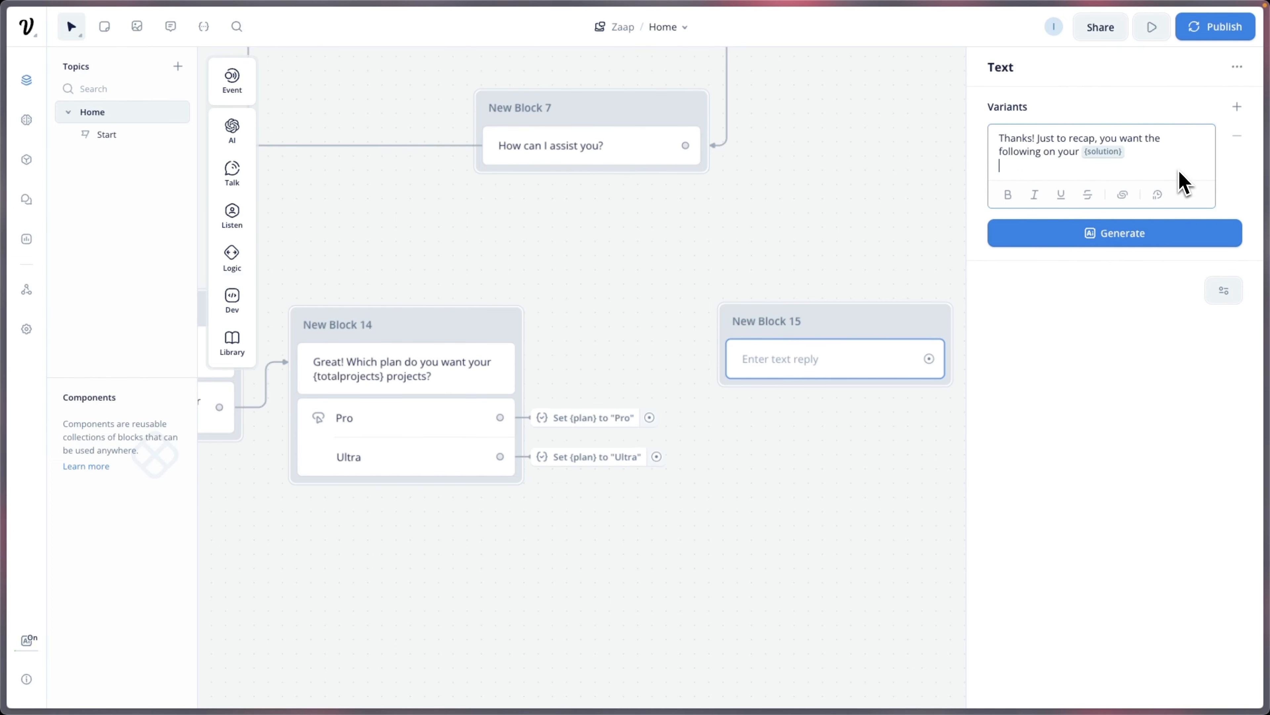
key("Return")
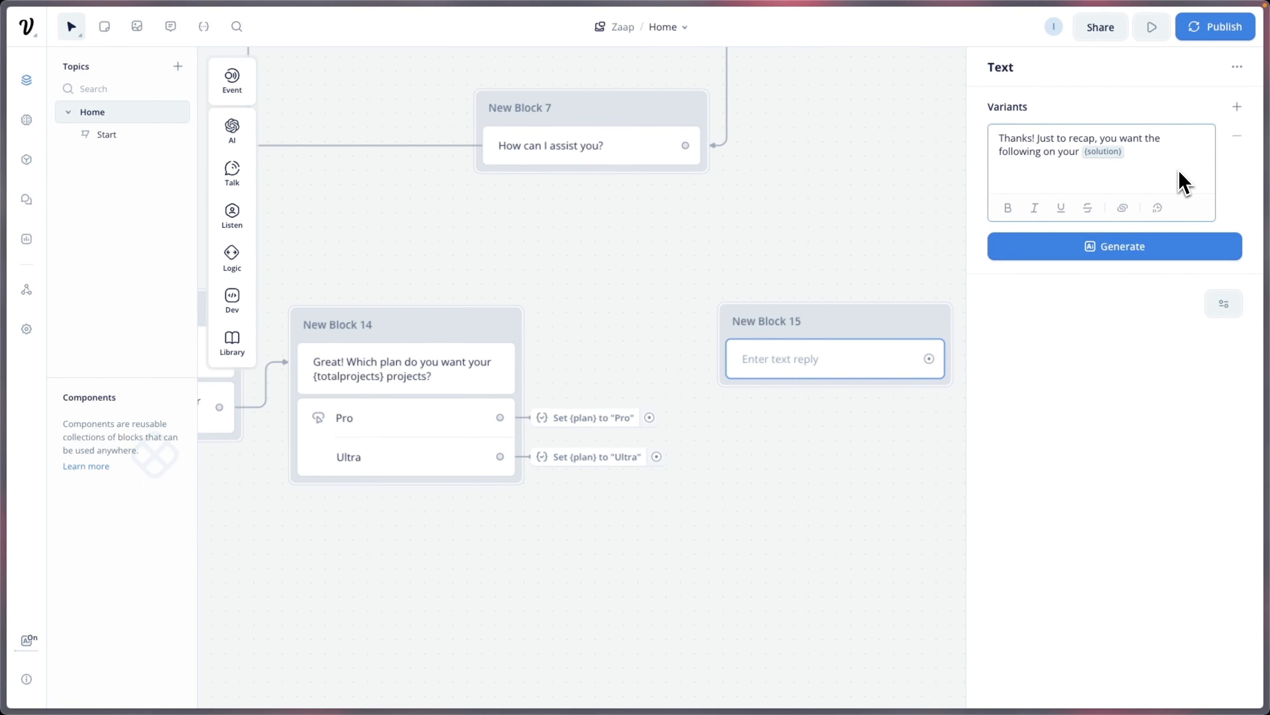
type("Number of Projects = {tot")
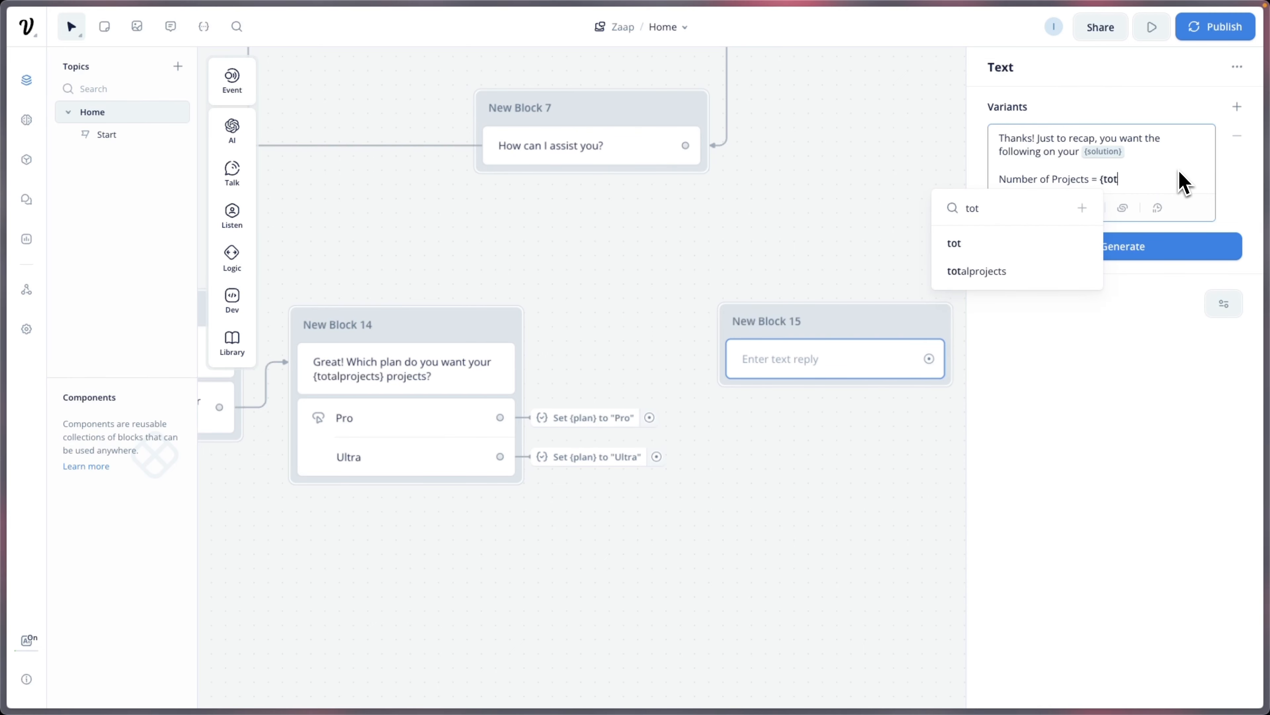
left_click(1057, 271)
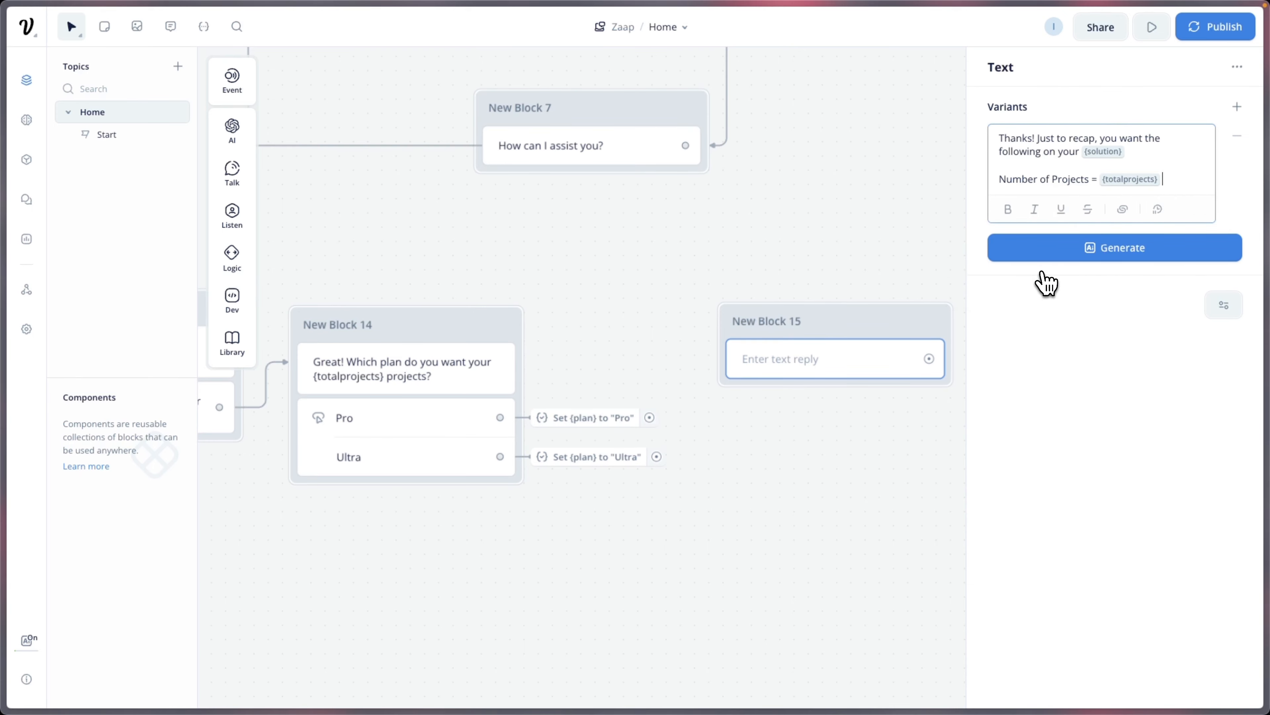
key("Return")
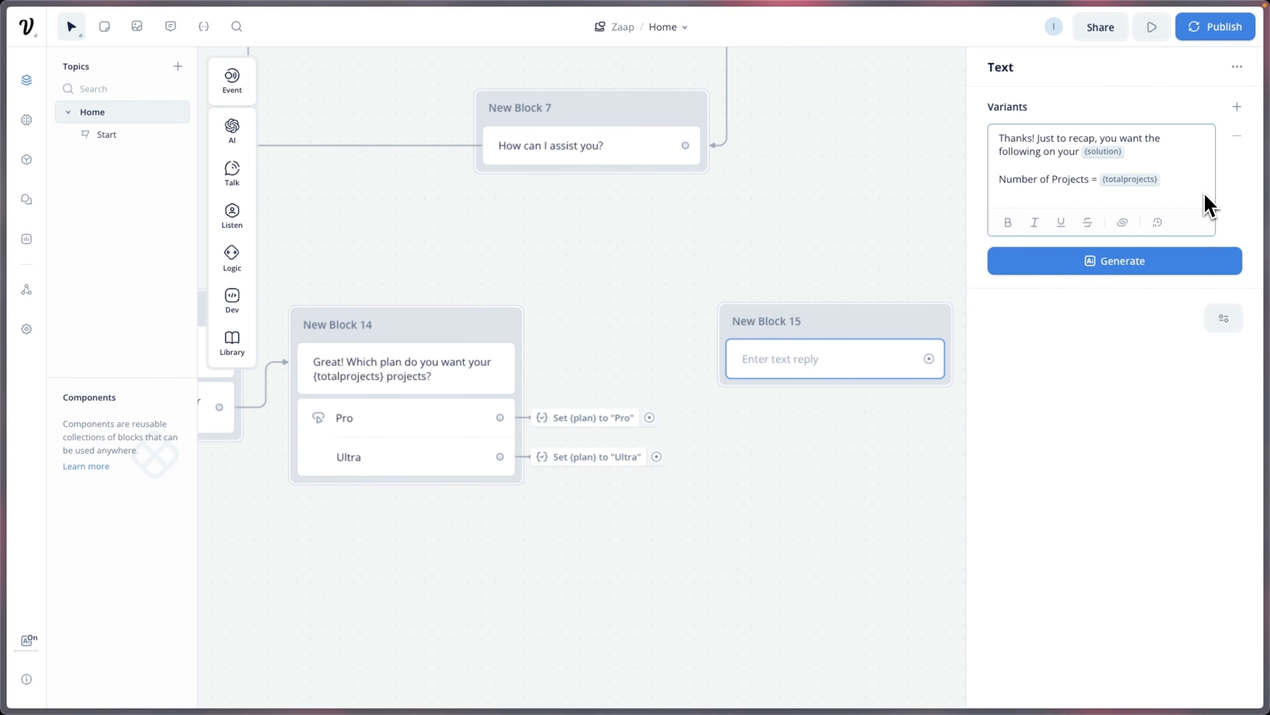
key("Return")
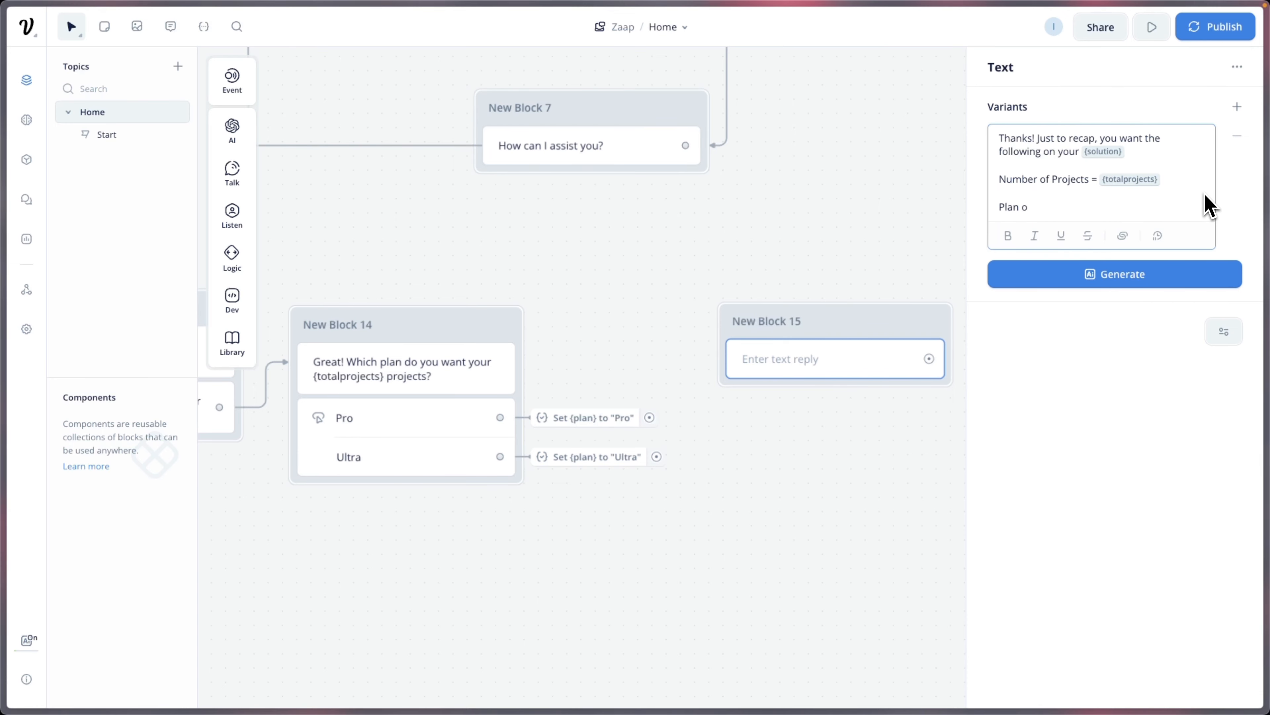
key("BackSpace")
type("of the Projects = {plan")
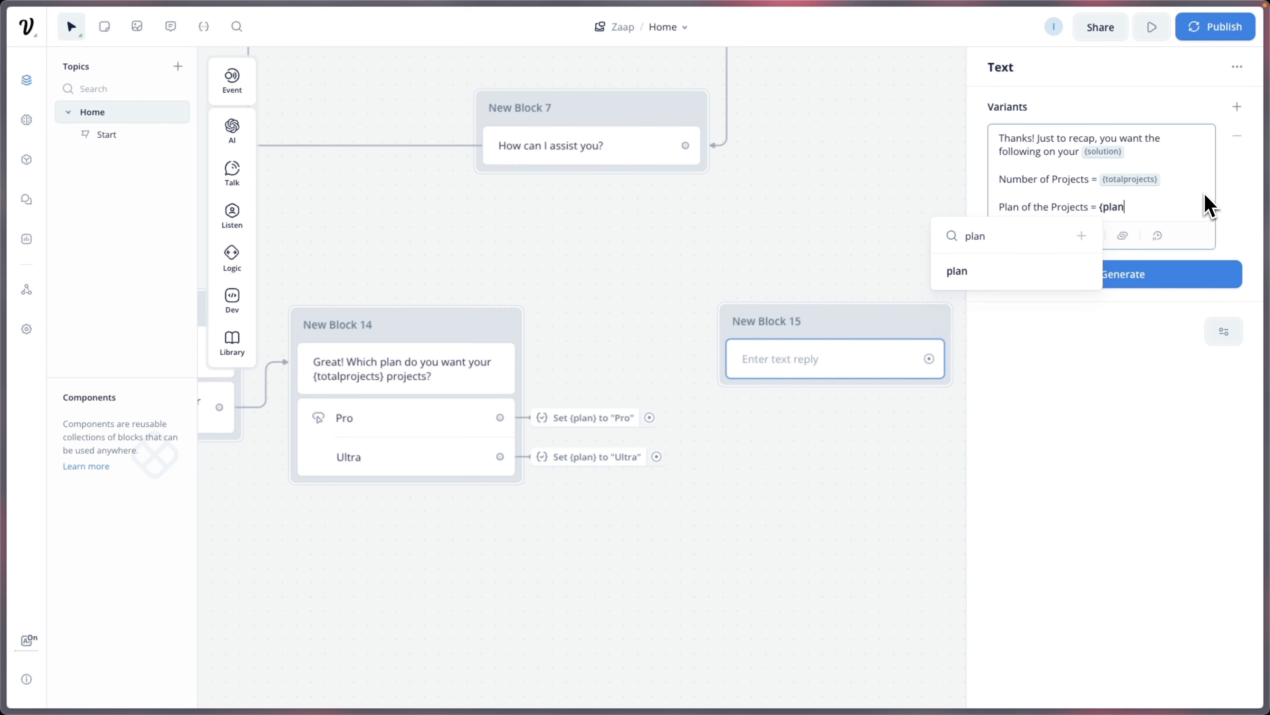
left_click(1037, 281)
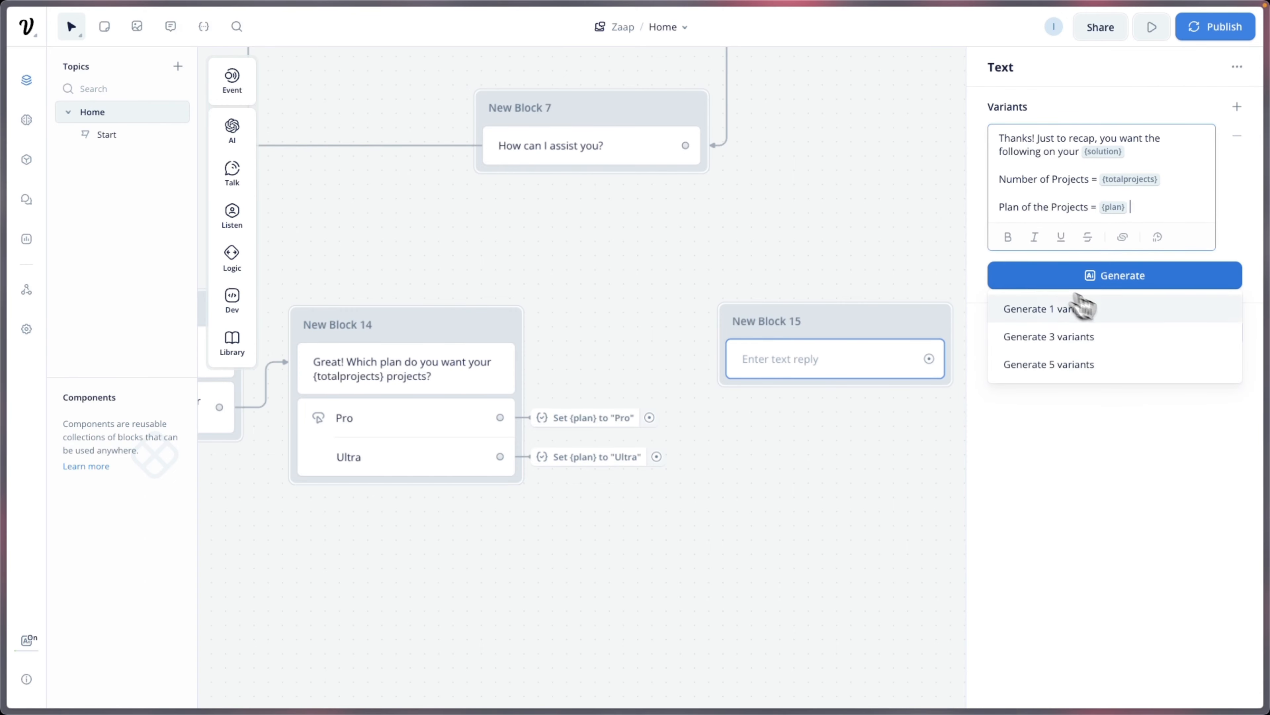
left_click(1072, 370)
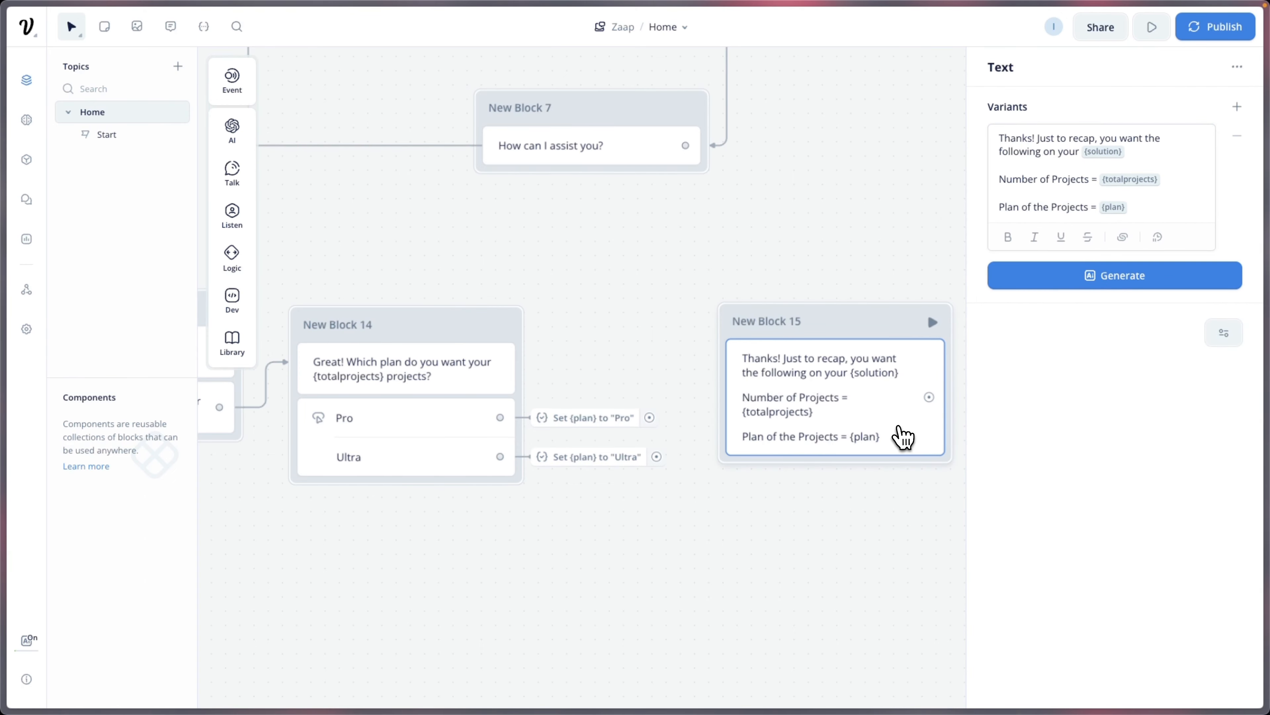
left_click(782, 510)
Step: Add a Buttons step labelled Yes and No under the recap message in New Block 15
left_click_drag(808, 323, 810, 310)
mouse_move(244, 226)
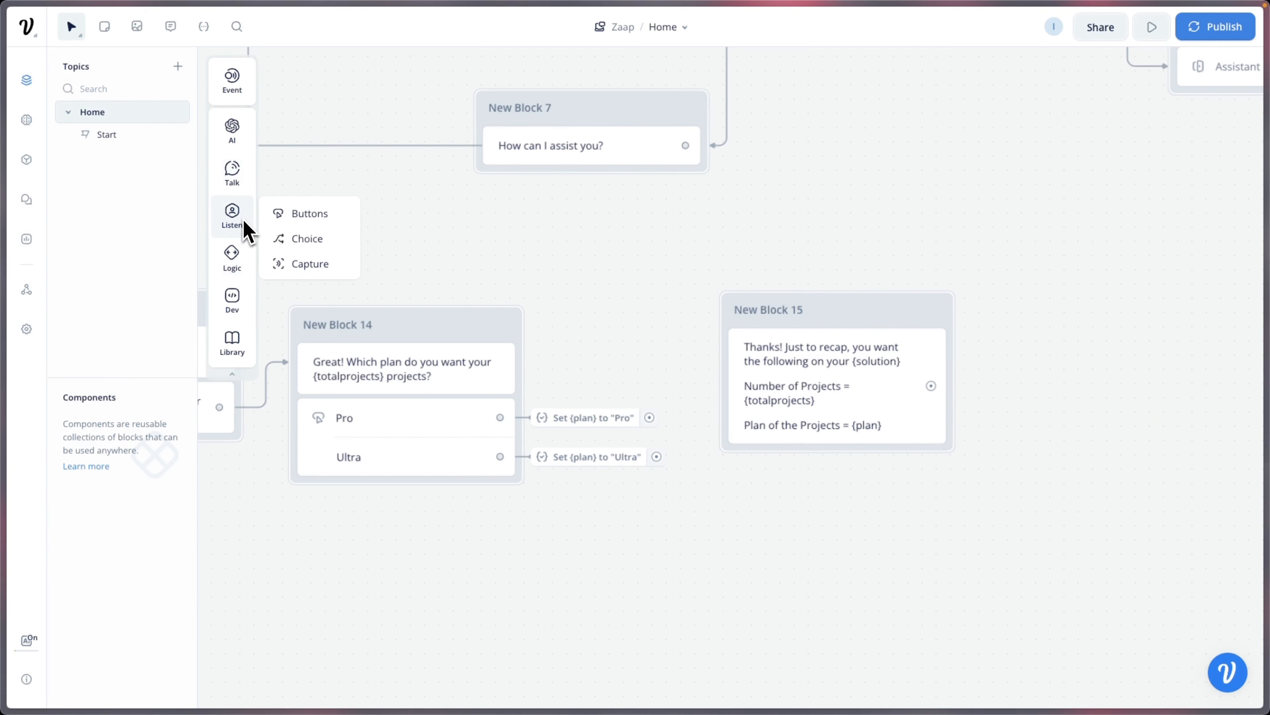
left_click_drag(270, 224, 849, 451)
type("Yes")
key("Return")
type("No")
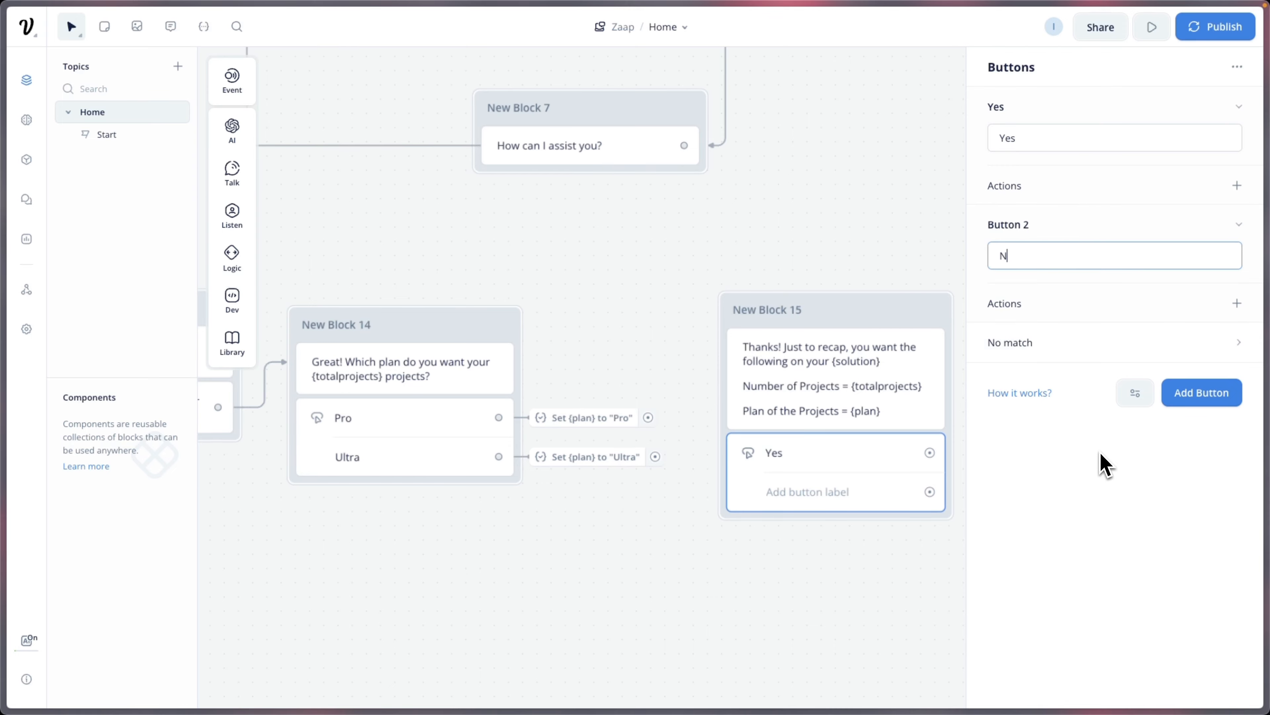
left_click(1103, 462)
scroll(791, 448, "down", 2)
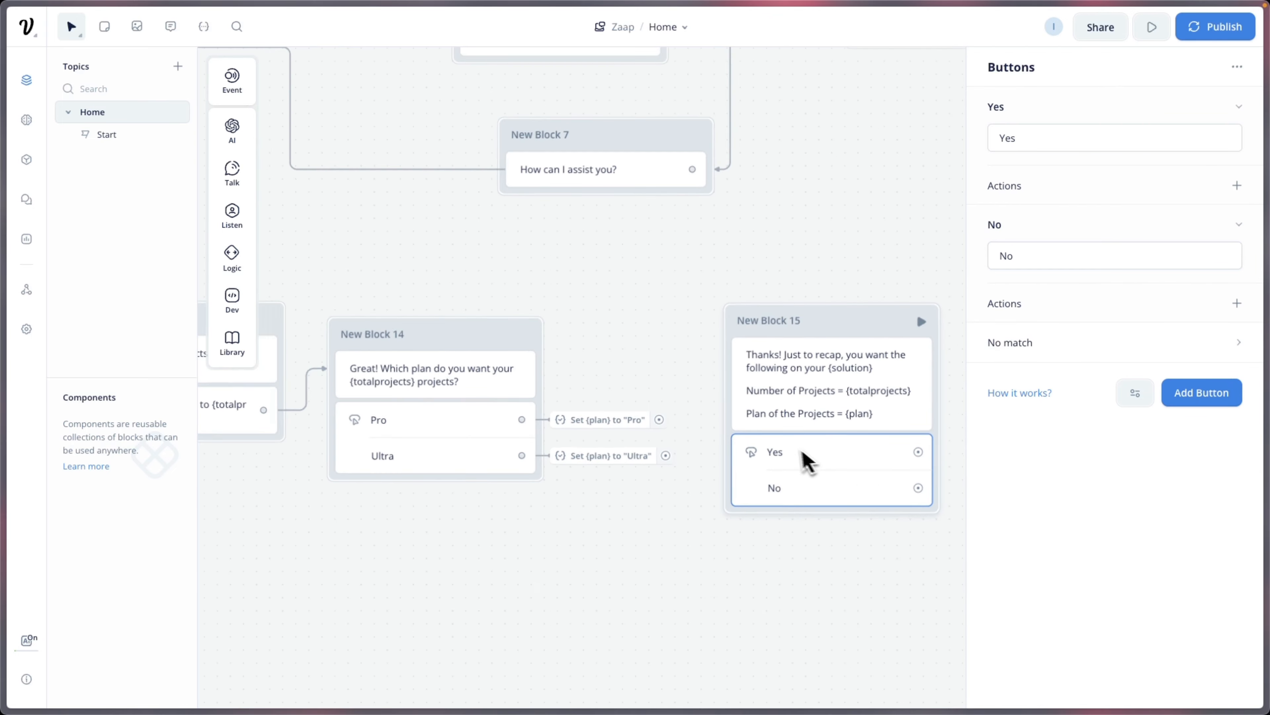
Step: Link New Block 14's Pro and Ultra paths into New Block 15, then drag out the Yes reply
left_click(809, 547)
left_click_drag(802, 538, 772, 517)
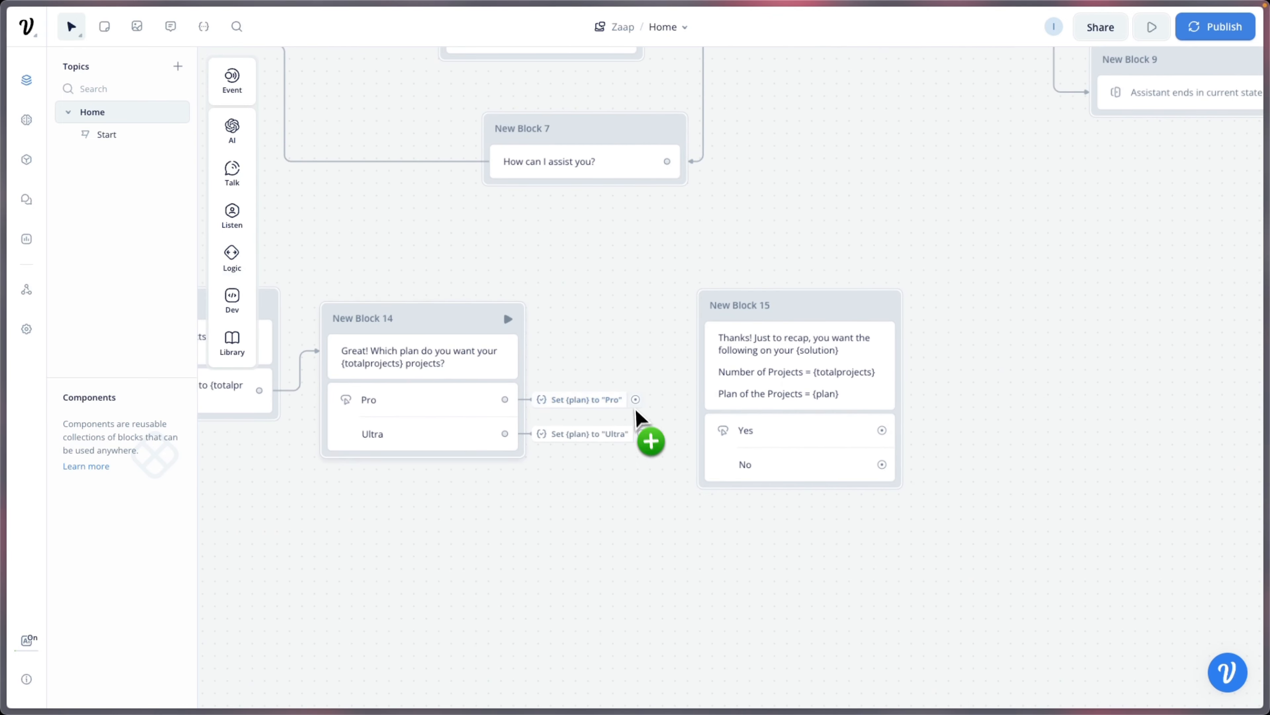
left_click_drag(636, 399, 718, 313)
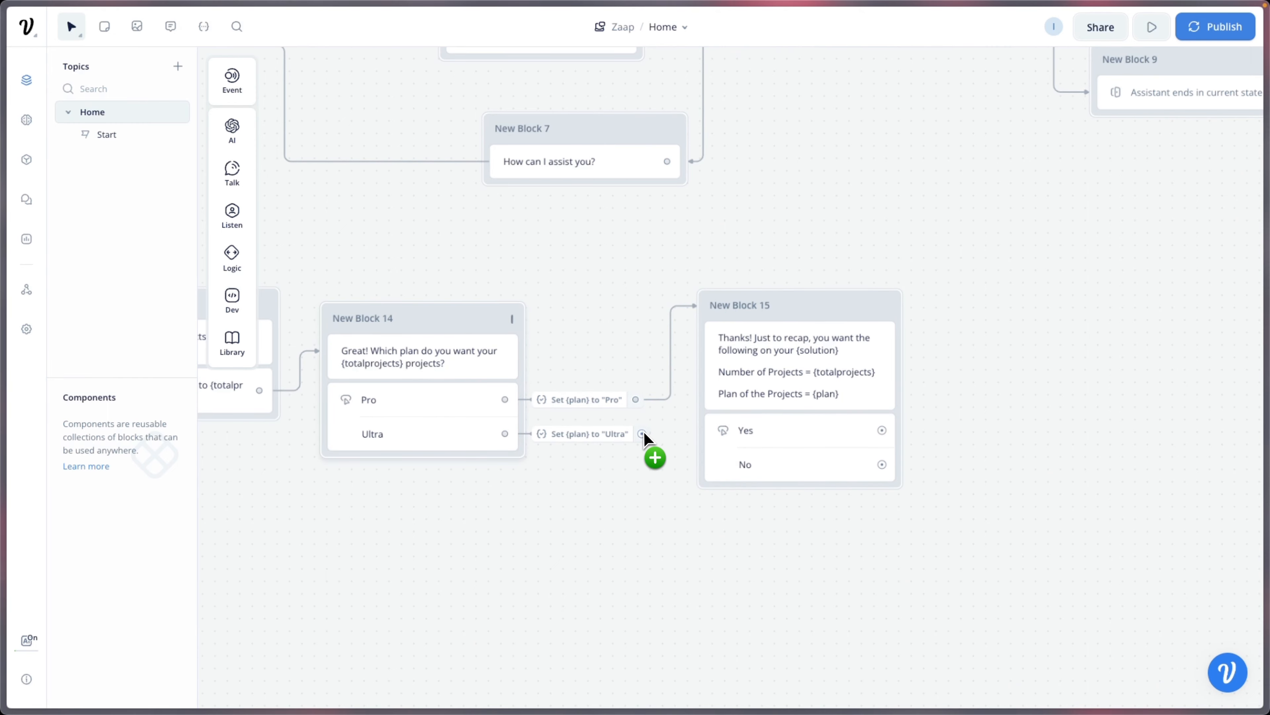
left_click_drag(642, 434, 717, 323)
scroll(715, 395, "down", 1)
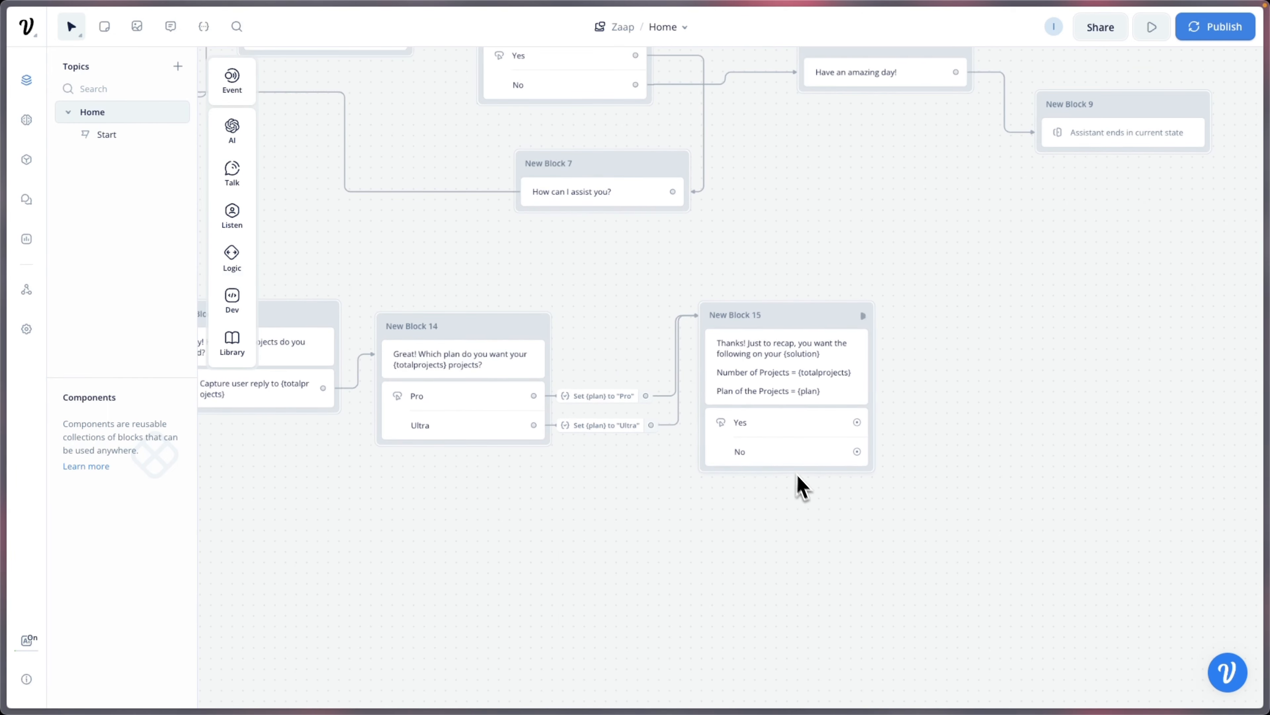
scroll(800, 446, "right", 4)
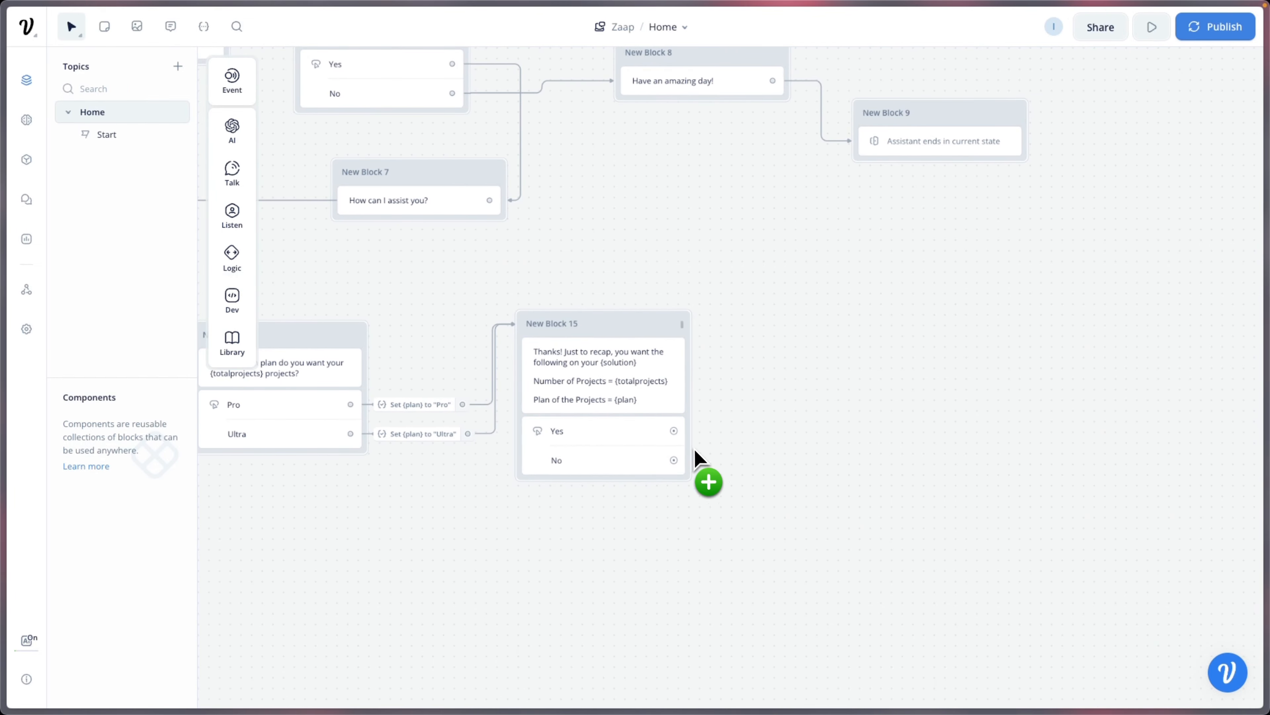
left_click_drag(680, 437, 796, 329)
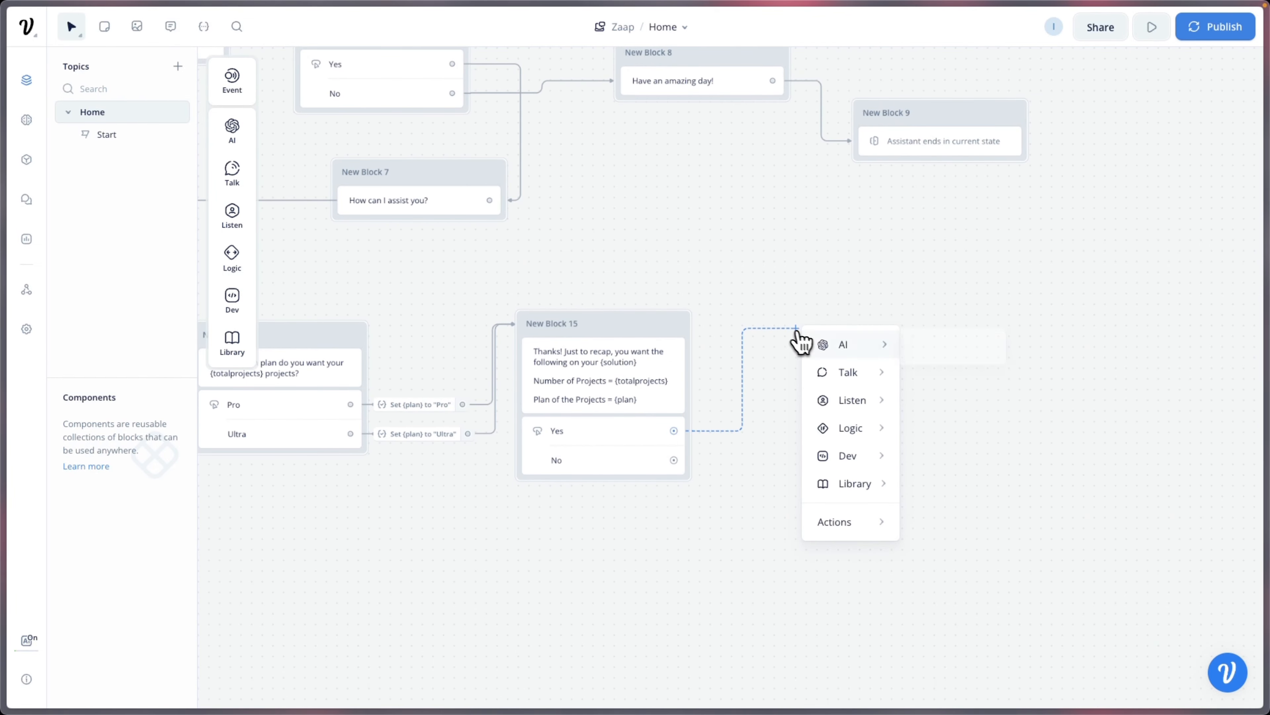
Step: Add a Text step after Yes: "Thanks for confirming! The Zaap Team will contact you via your email address"
mouse_move(859, 373)
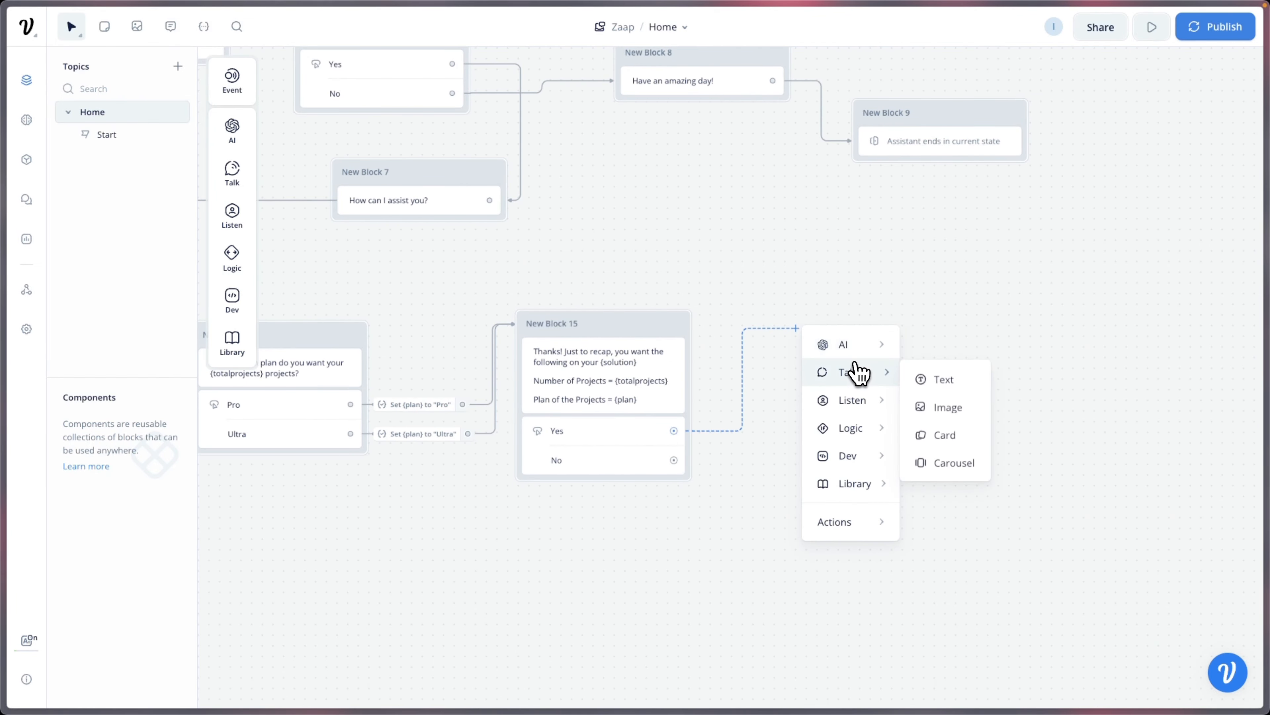
left_click(934, 386)
left_click(1033, 142)
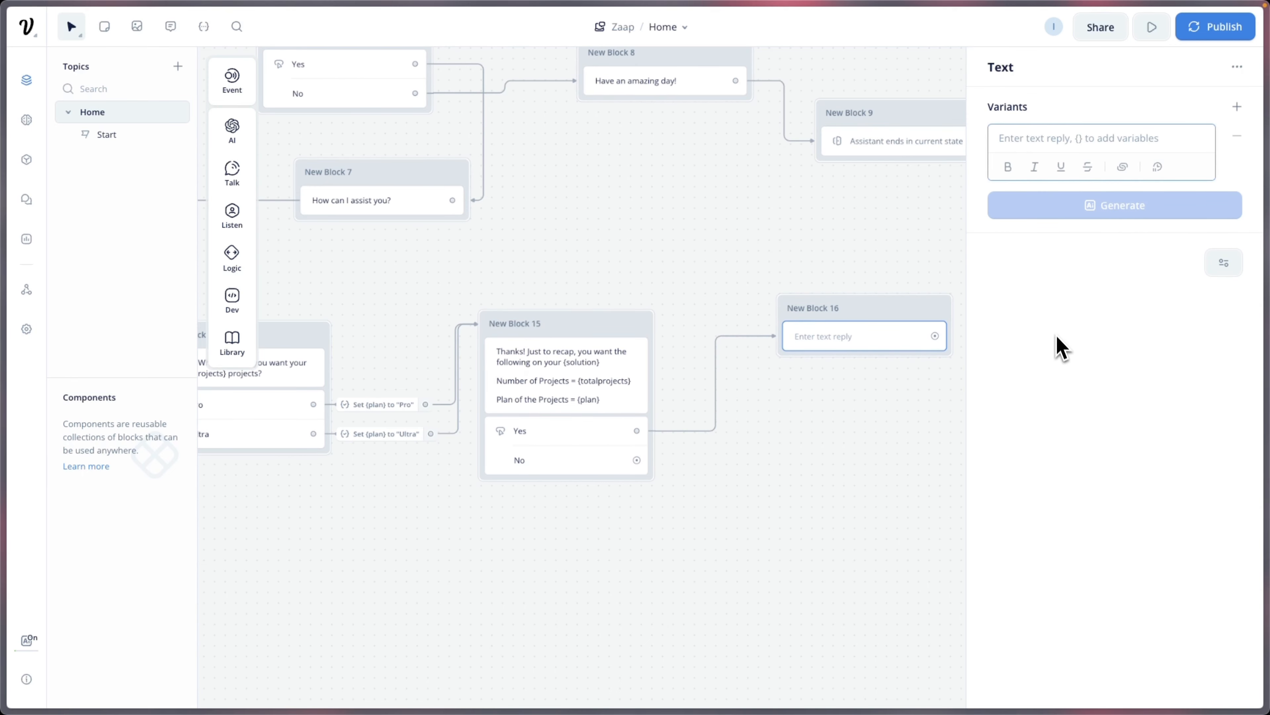
type("Thanks fr")
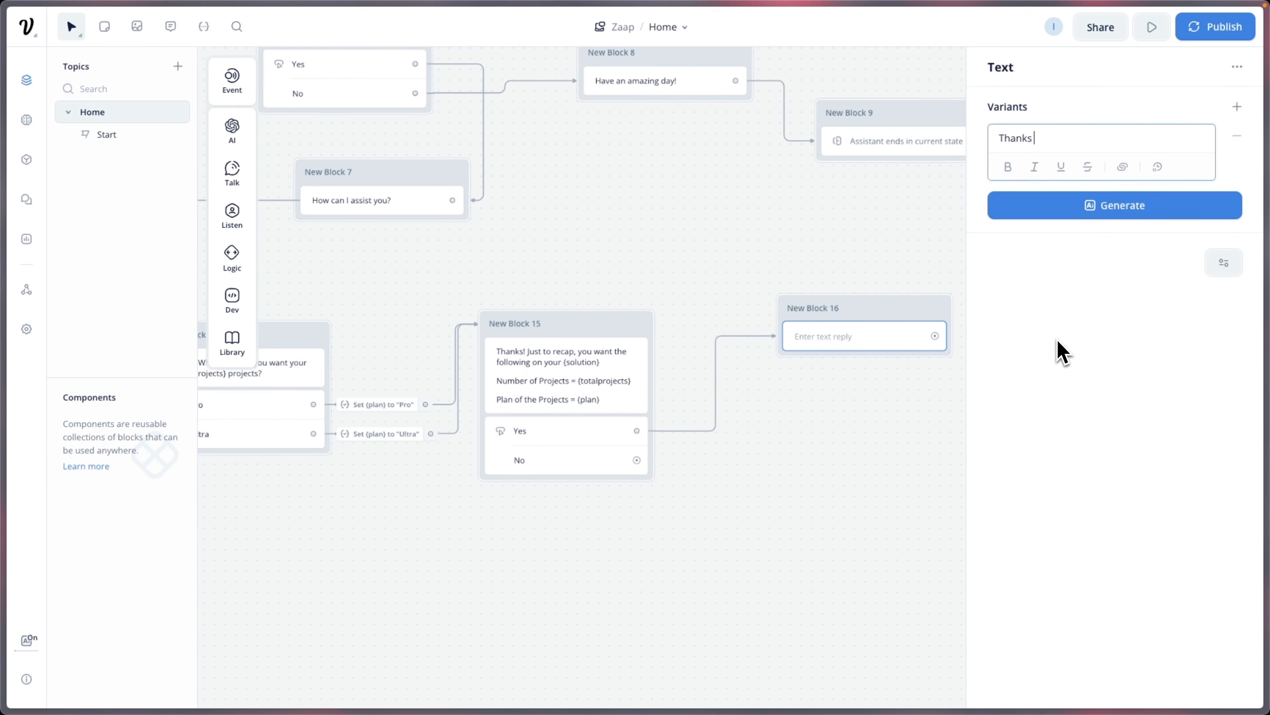
key("BackSpace")
type("or confori")
key("BackSpace")
type("m")
key("BackSpace")
type("ming")
key("BackSpace")
key("BackSpace")
key("BackSpace")
key("BackSpace")
key("BackSpace")
key("BackSpace")
type("irming! The Zaap Team will")
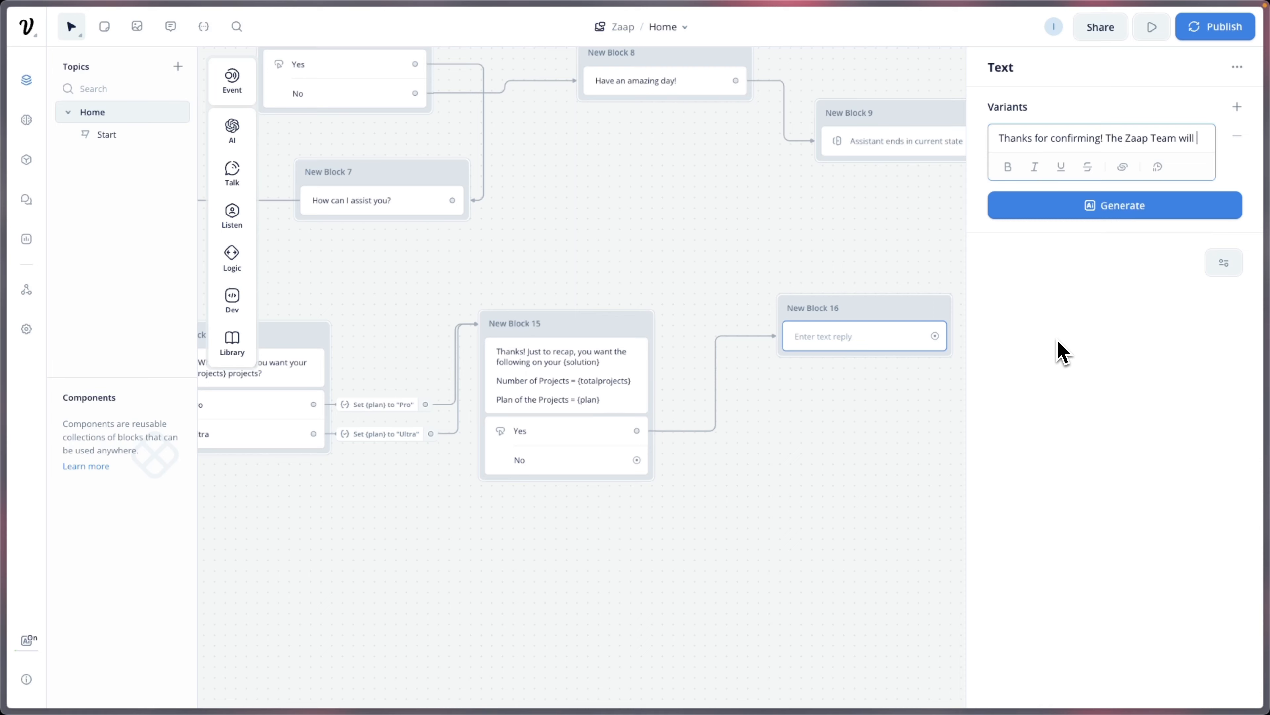
type(" contact y")
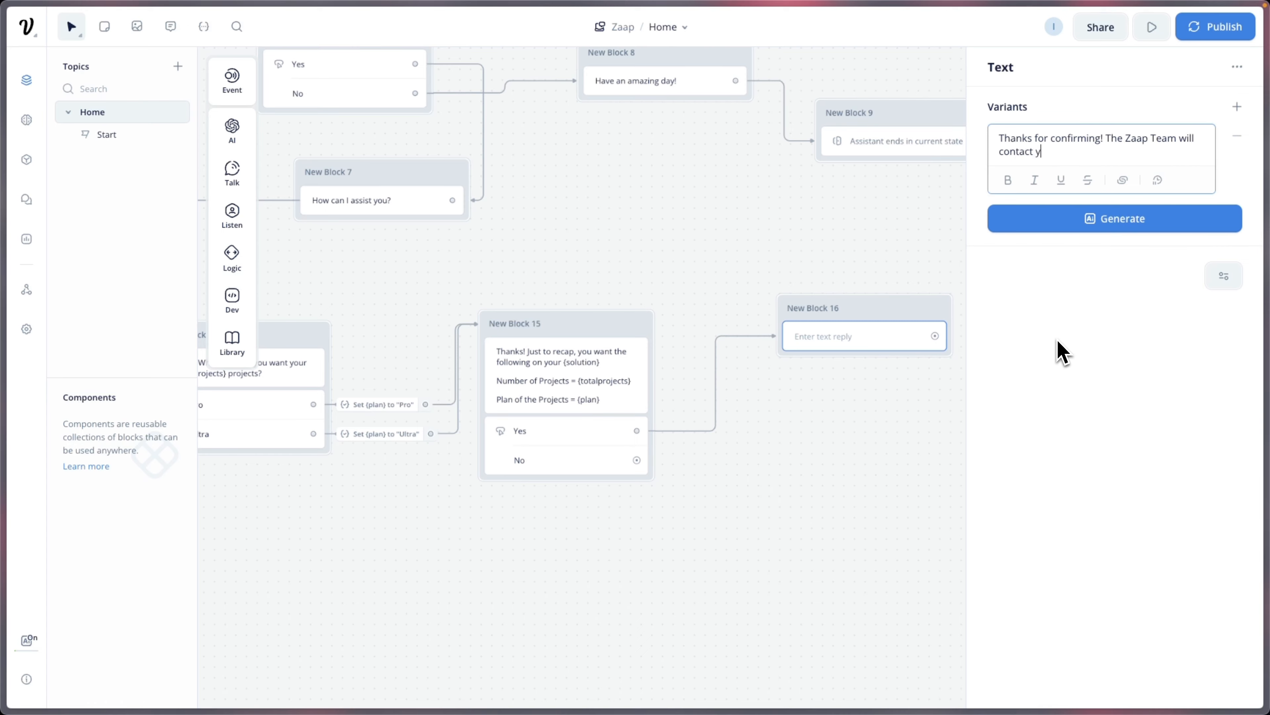
type("ou via your email address {emi")
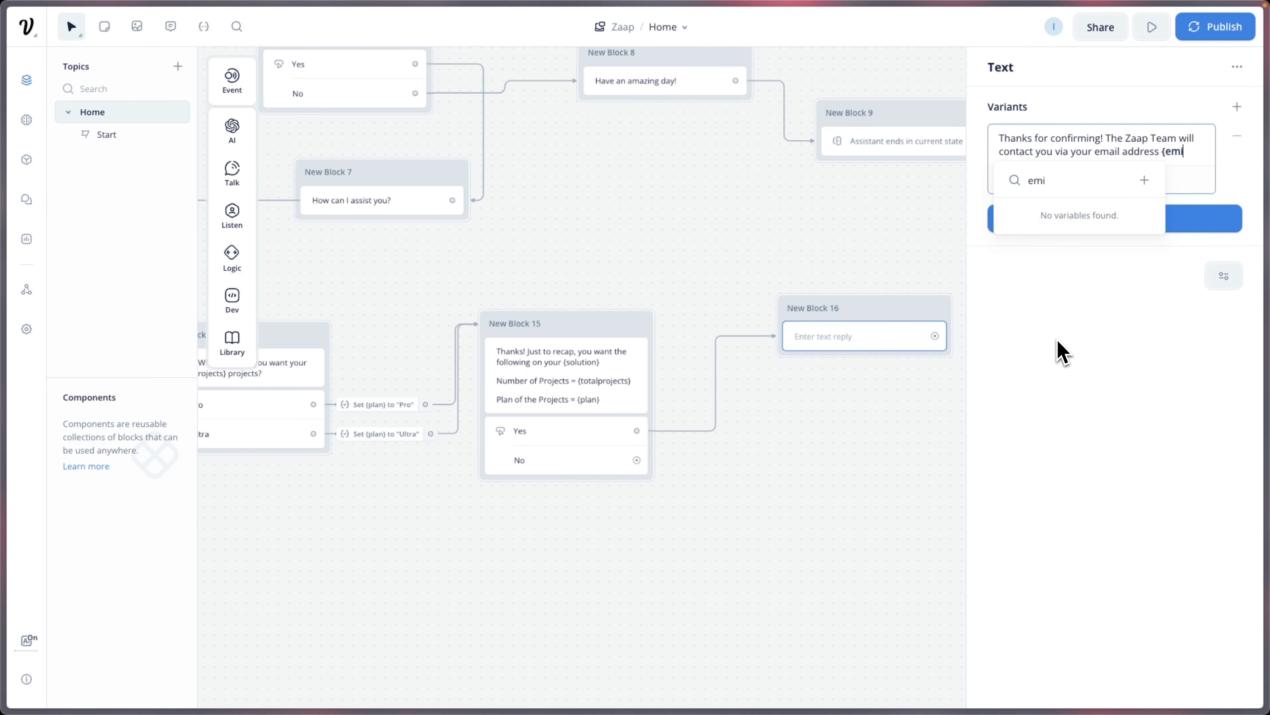
Step: Insert the {email} variable and move the Zaap Team sentence onto its own line
key("BackSpace")
type("ail")
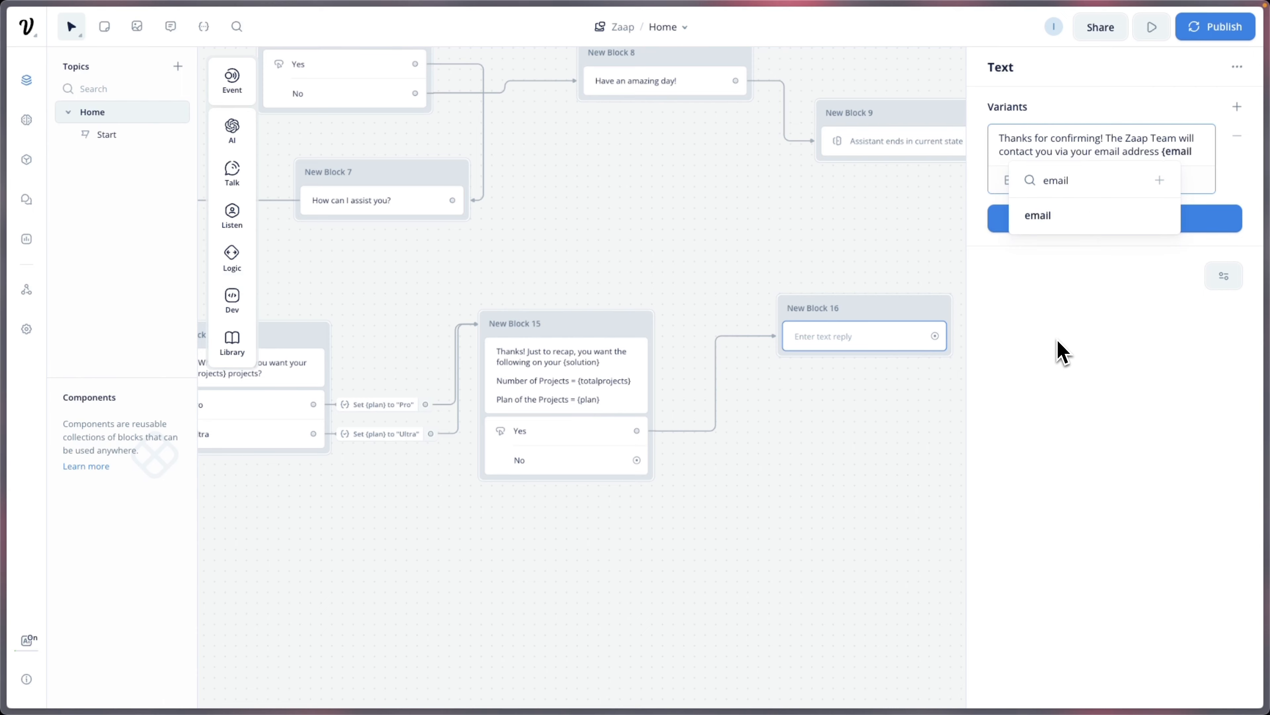
left_click(1095, 216)
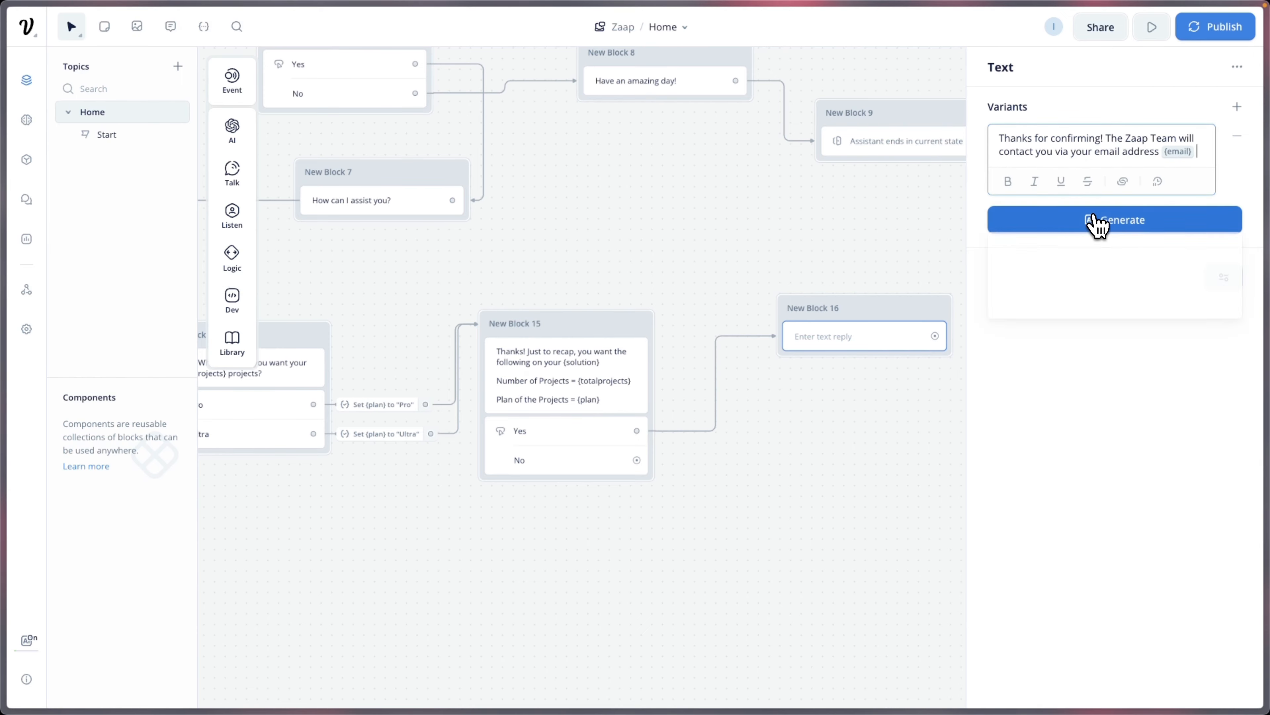
left_click(1107, 137)
key("Return")
key("Return")
left_click(1150, 244)
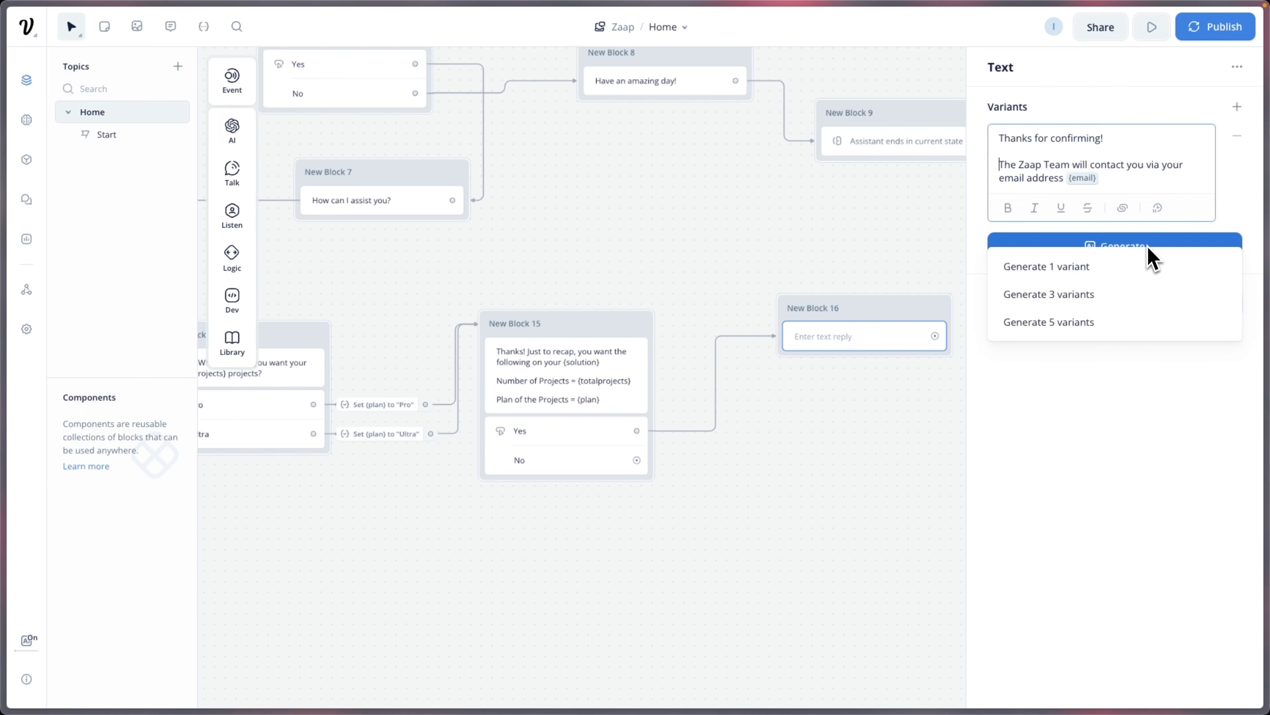
left_click(1148, 246)
left_click(1163, 237)
left_click(1160, 241)
left_click(1113, 298)
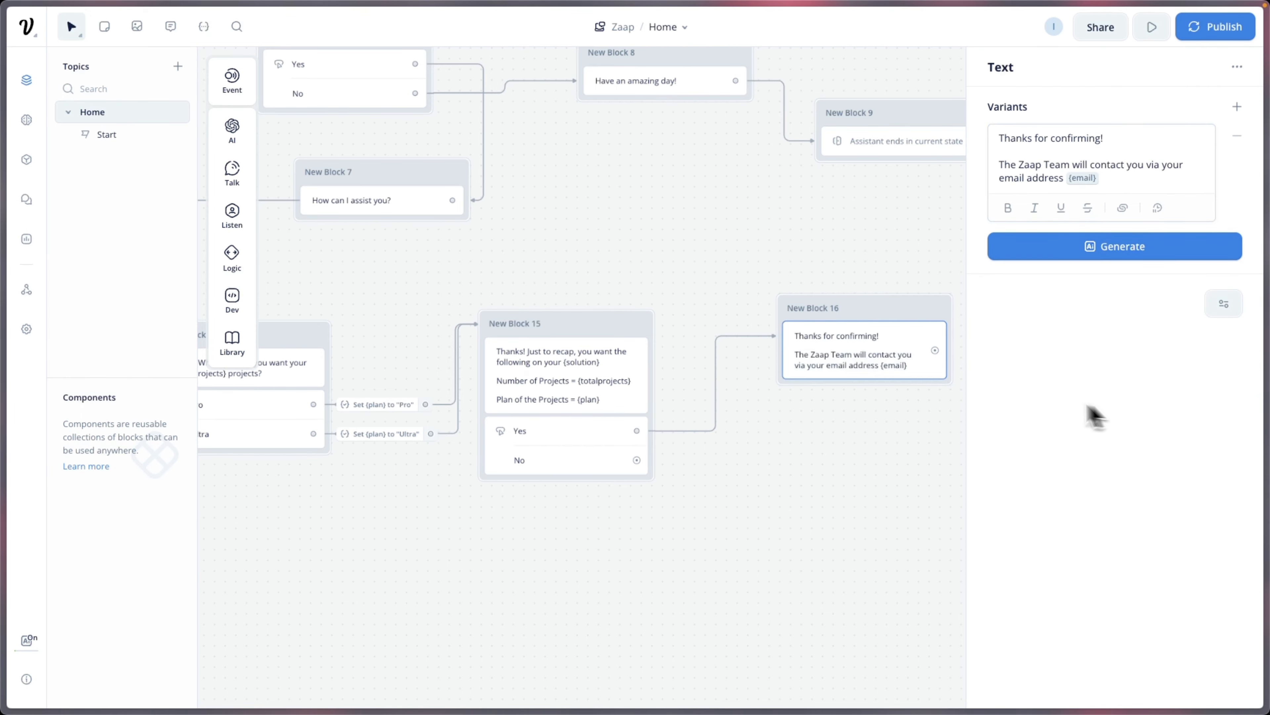
left_click(953, 406)
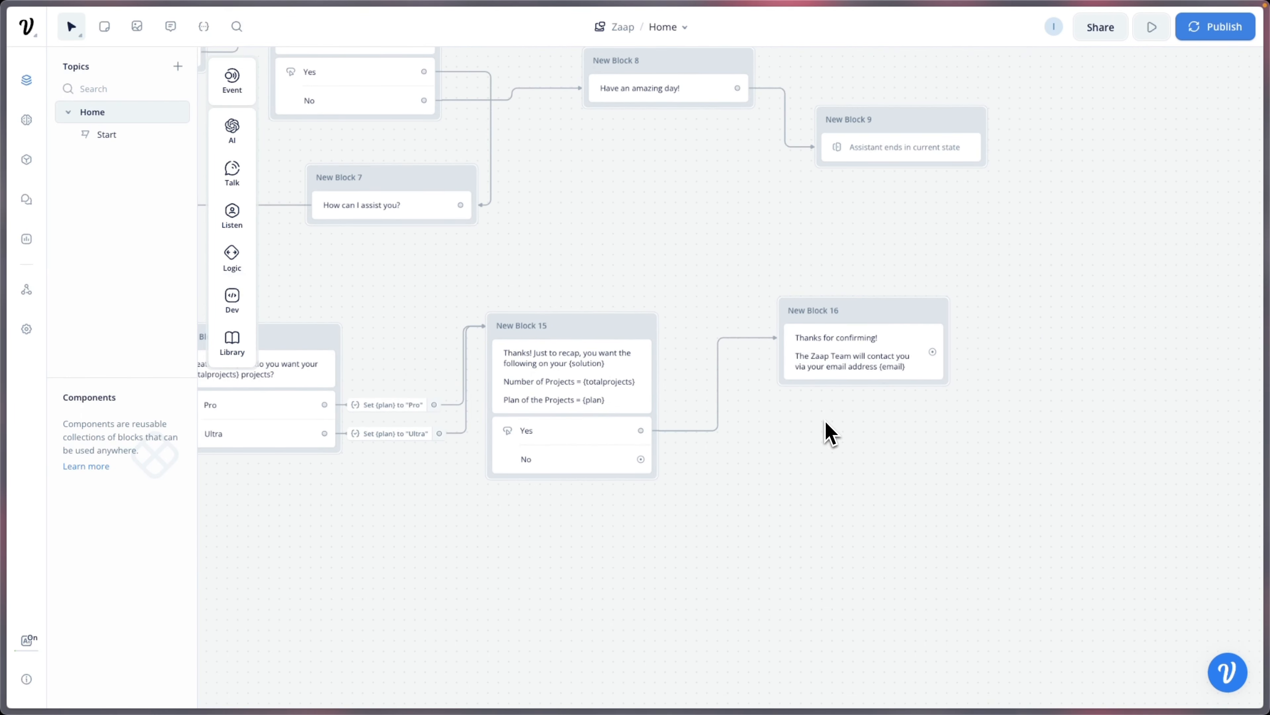
Step: End the conversation after New Block 16 with a Logic End step
left_click_drag(868, 312, 862, 326)
left_click_drag(958, 441, 775, 442)
left_click_drag(743, 365, 856, 363)
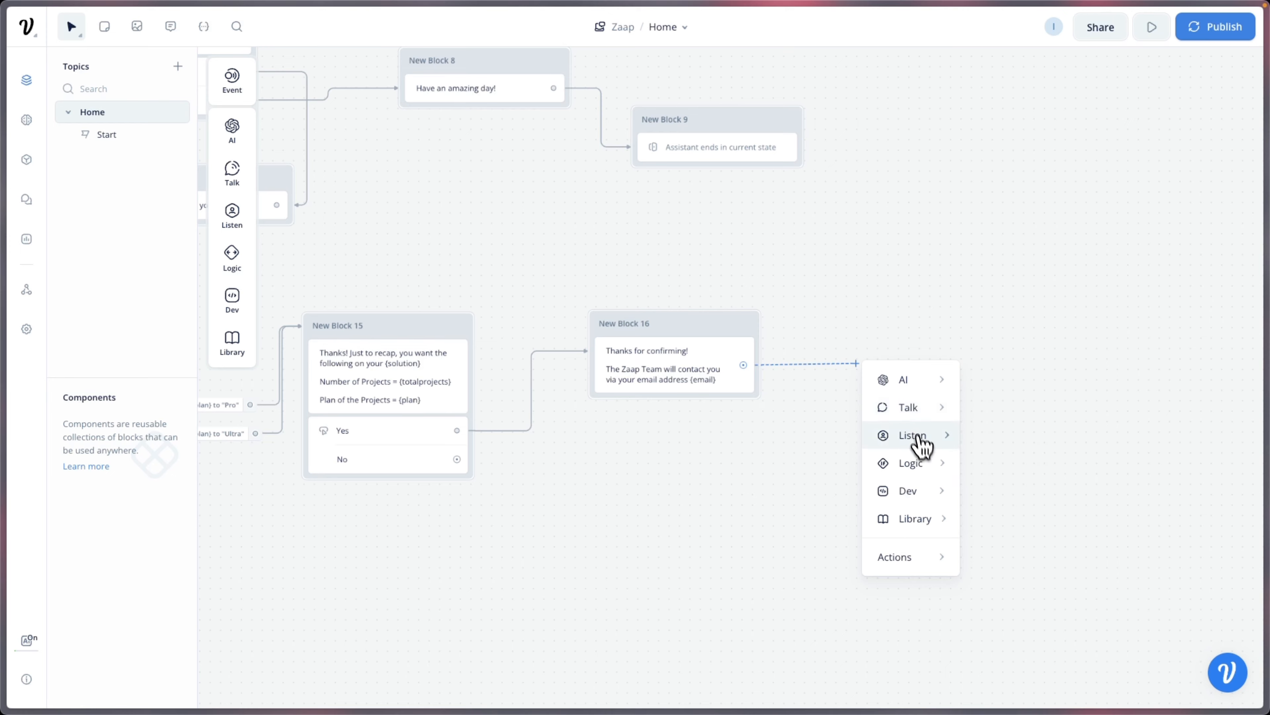
mouse_move(921, 467)
left_click(1023, 584)
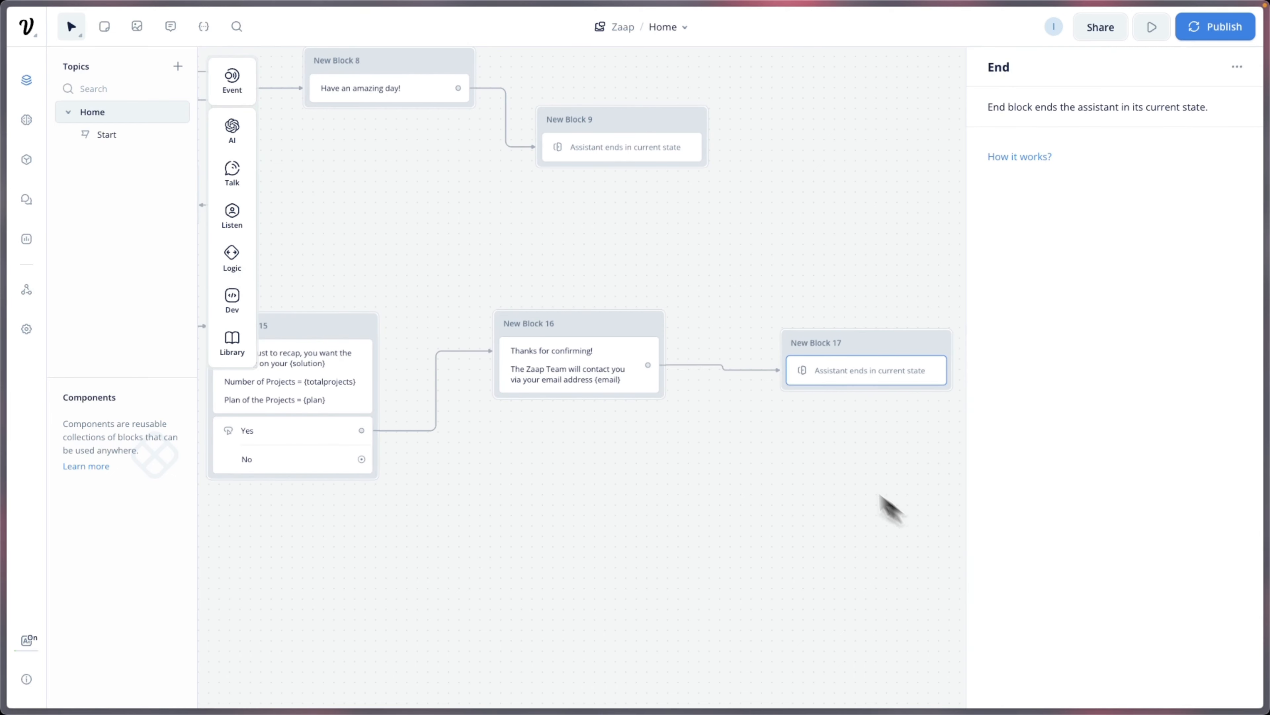
left_click(795, 440)
Step: Loop Block 15's No reply back to Block 13 and launch the prototype
scroll(742, 440, "left", 5)
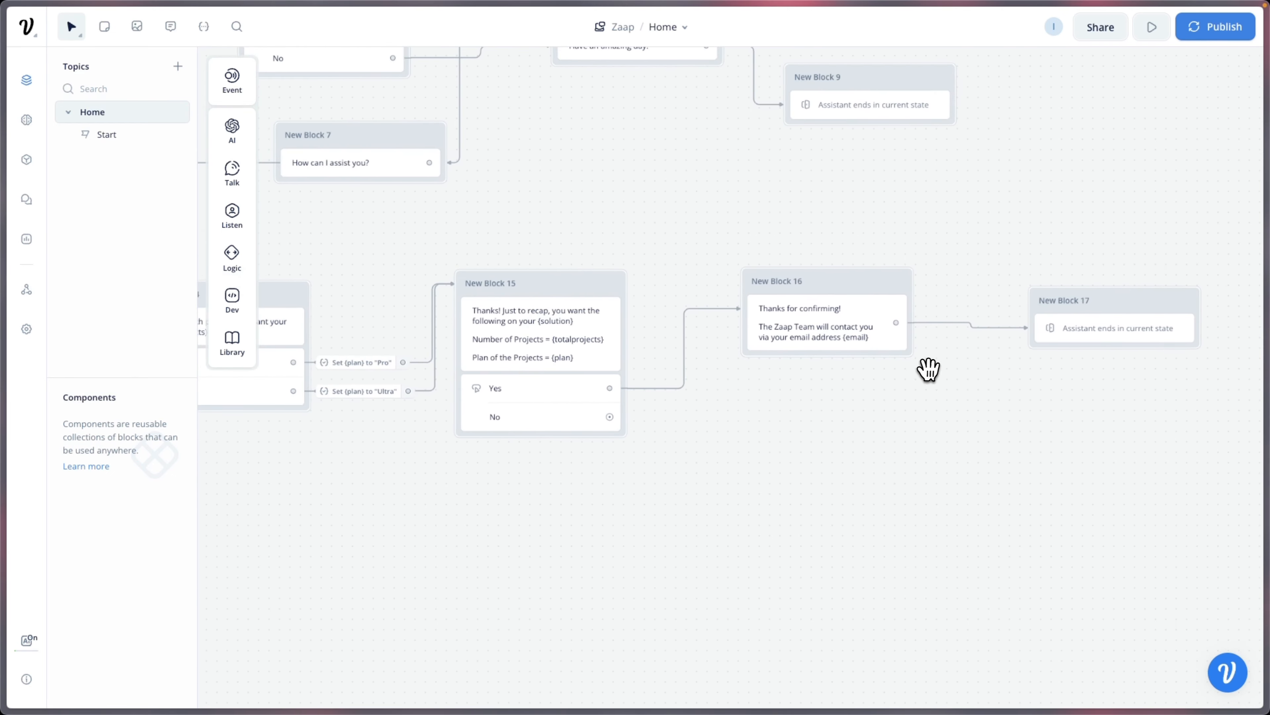
scroll(612, 407, "down", 2)
scroll(612, 407, "left", 10)
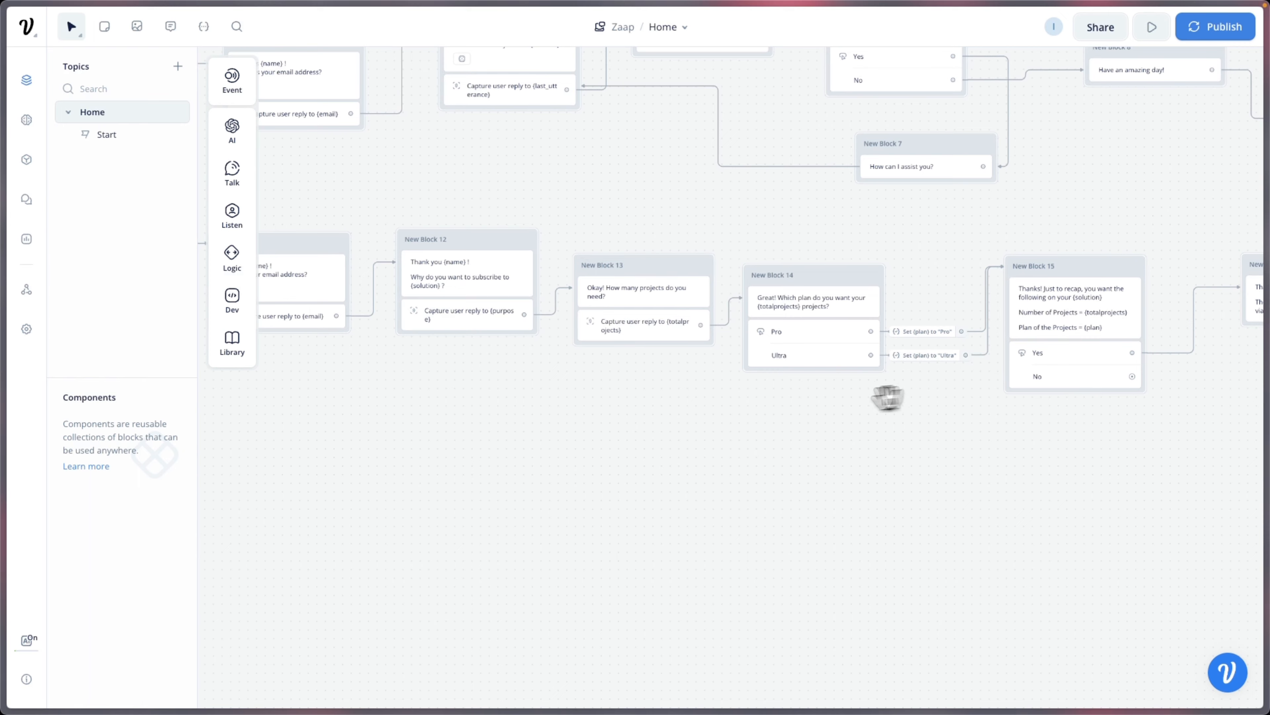
scroll(876, 320, "up", 2)
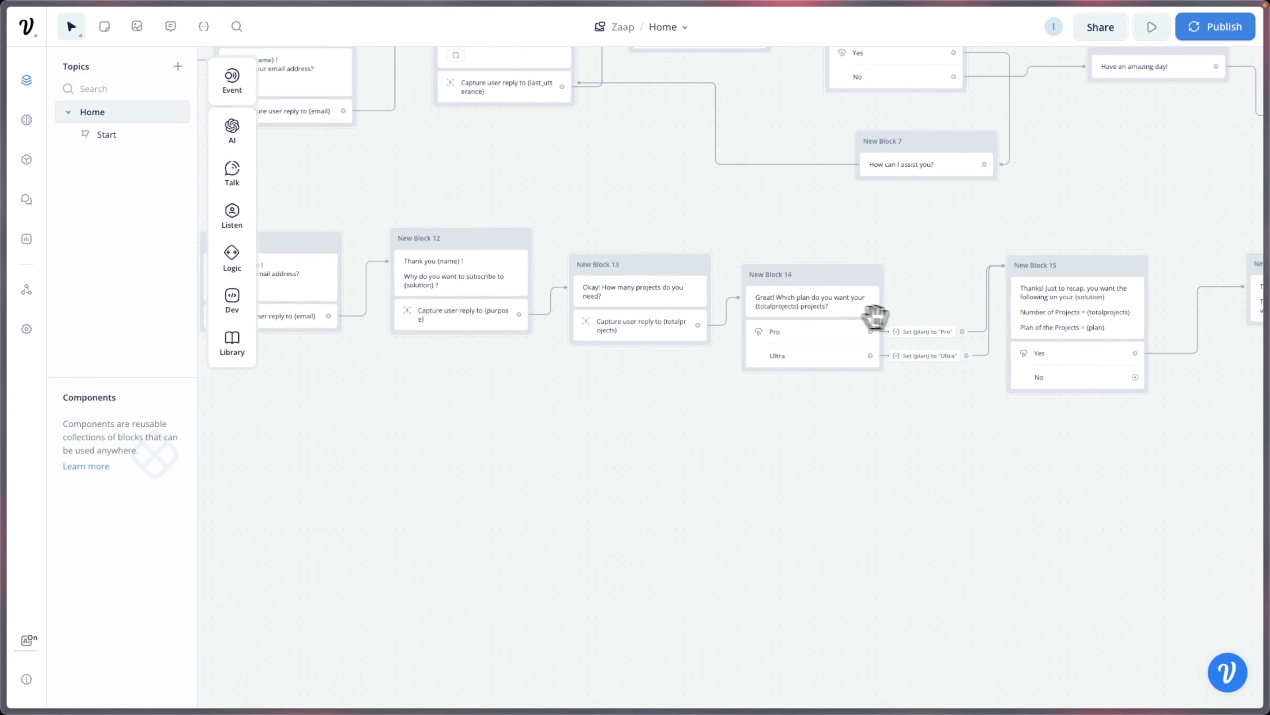
left_click_drag(1154, 385, 567, 304)
left_click(1151, 27)
Step: Start a test on Agency Plan, replying with a name, email, "I want to build projects for my clients" and 8
left_click(1096, 338)
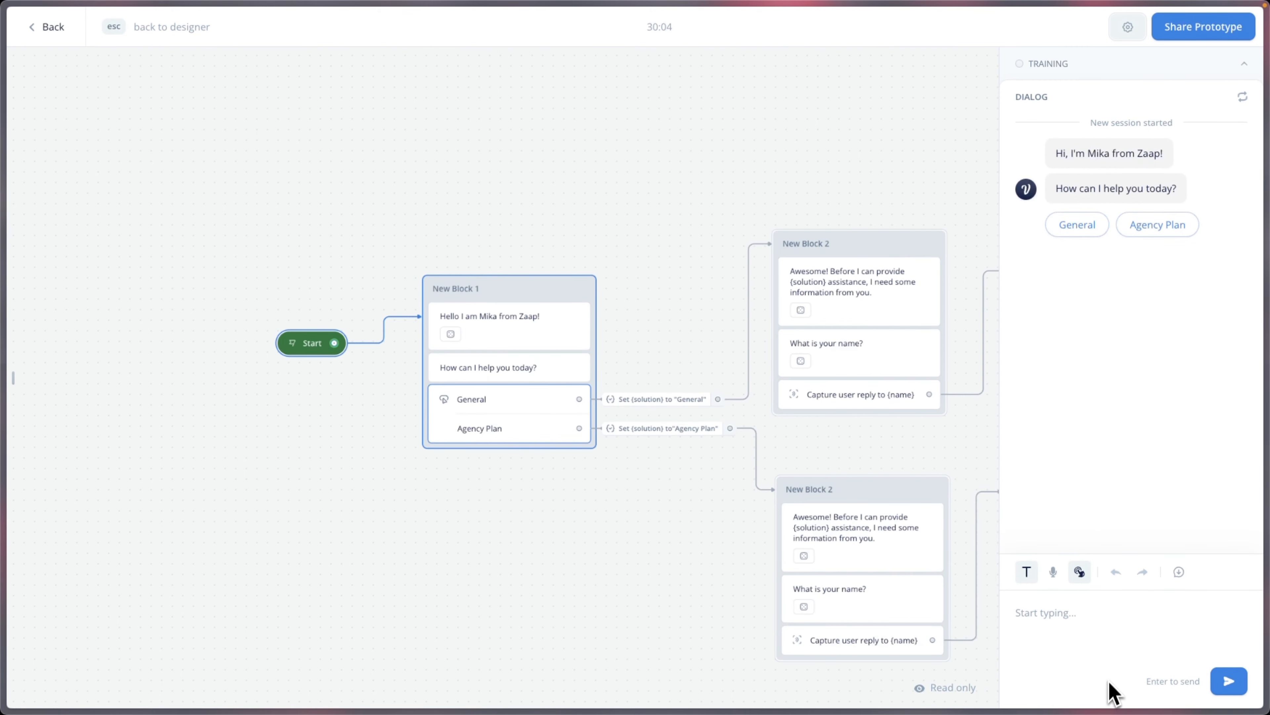
left_click(1157, 224)
left_click(1100, 629)
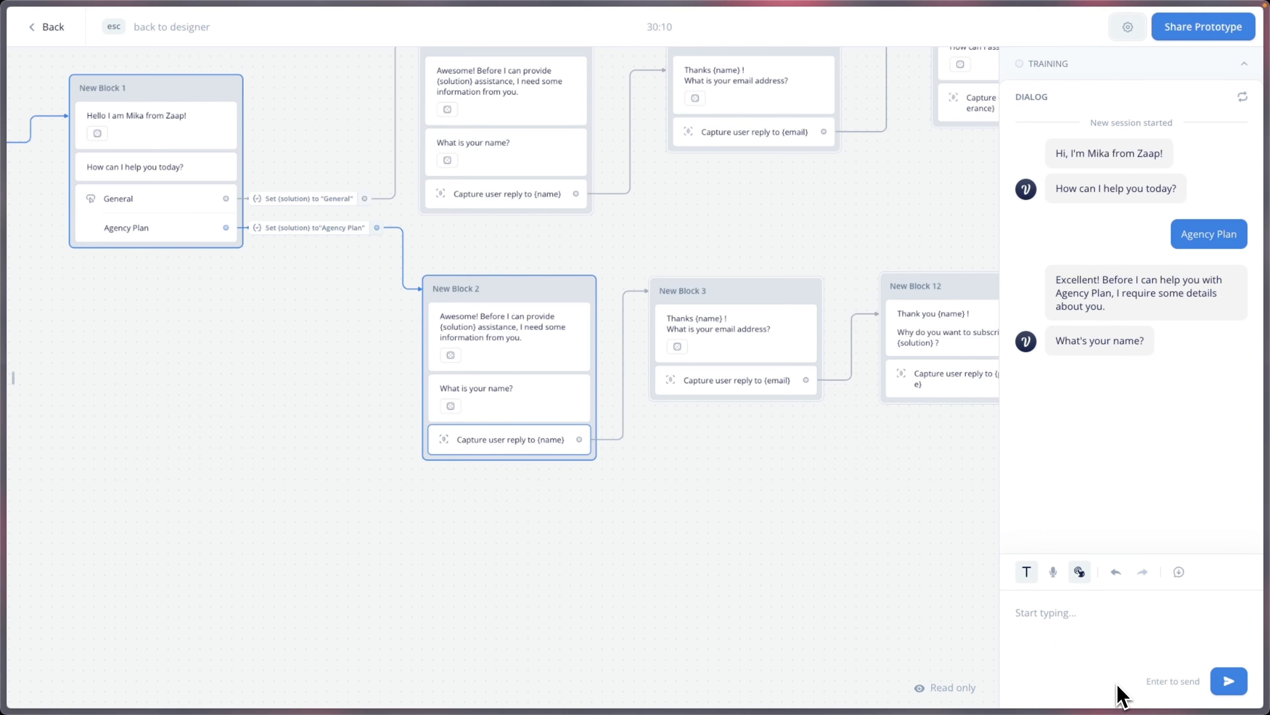
type("Mika")
key("Return")
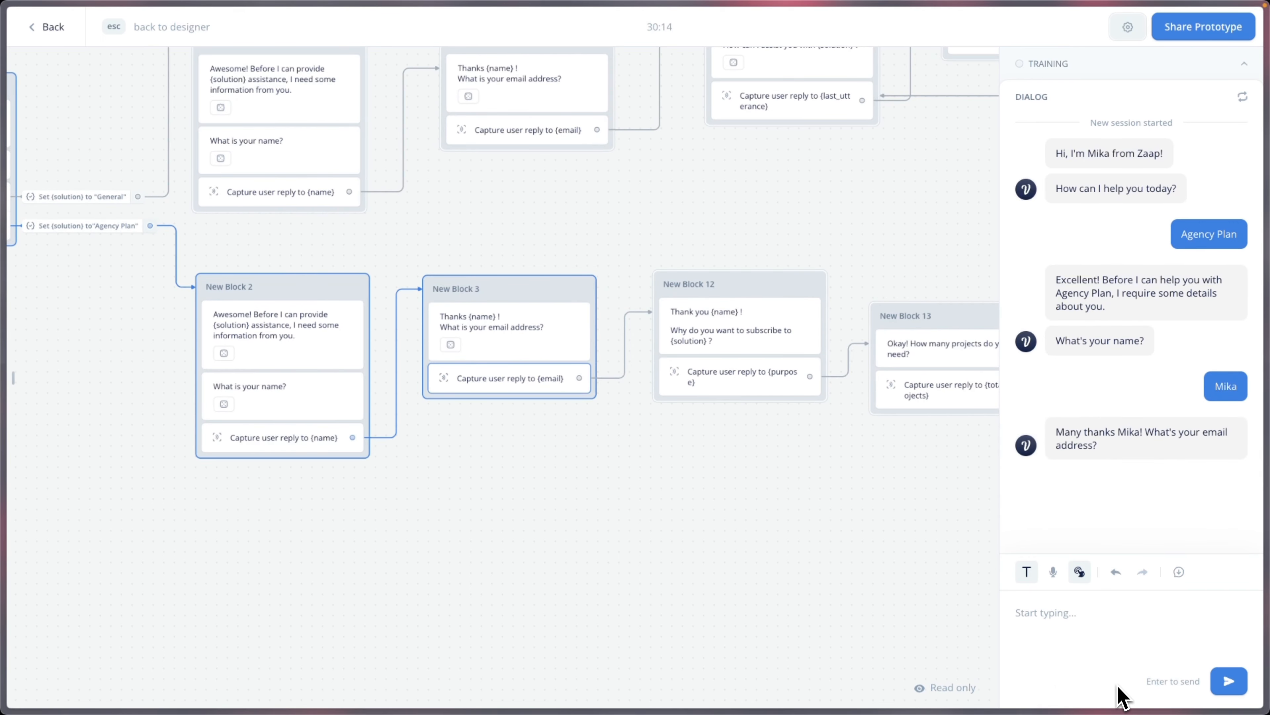
key("Return")
type("I want to build projects for my clients")
key("Return")
type("8")
key("Return")
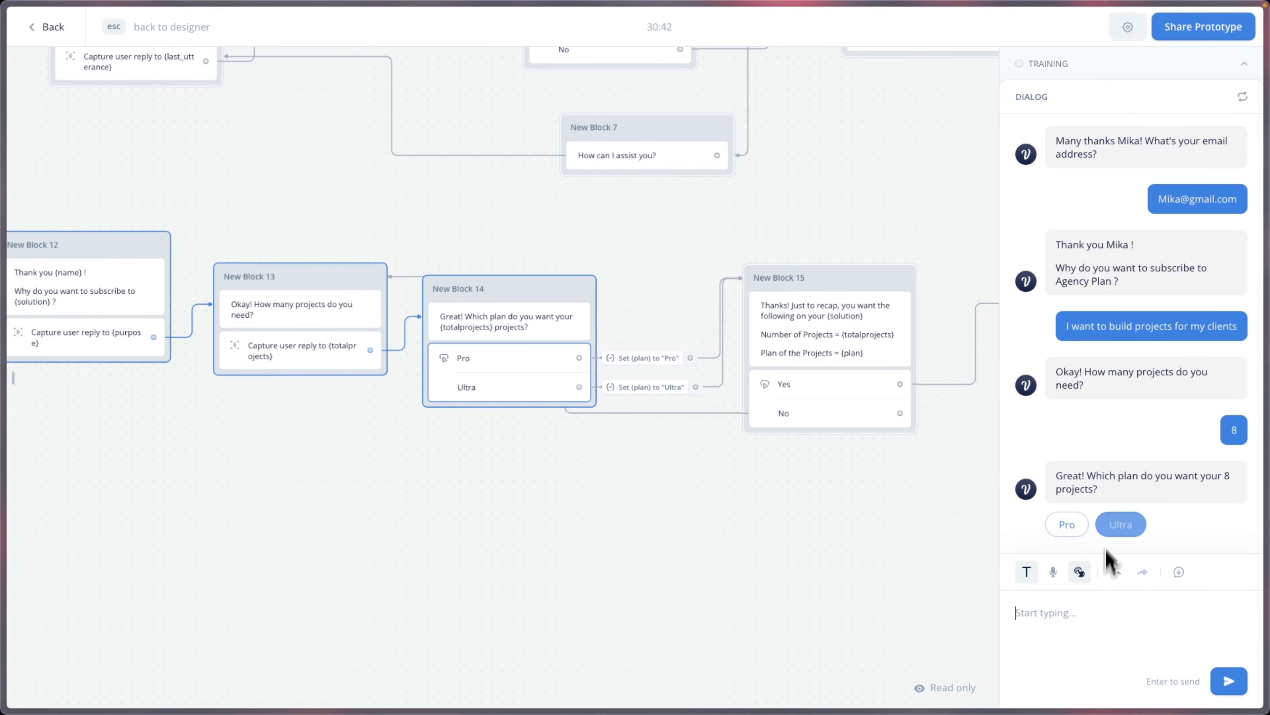
Step: Choose Ultra, reject the recap with No, then enter 20 projects and choose Pro
left_click(1121, 524)
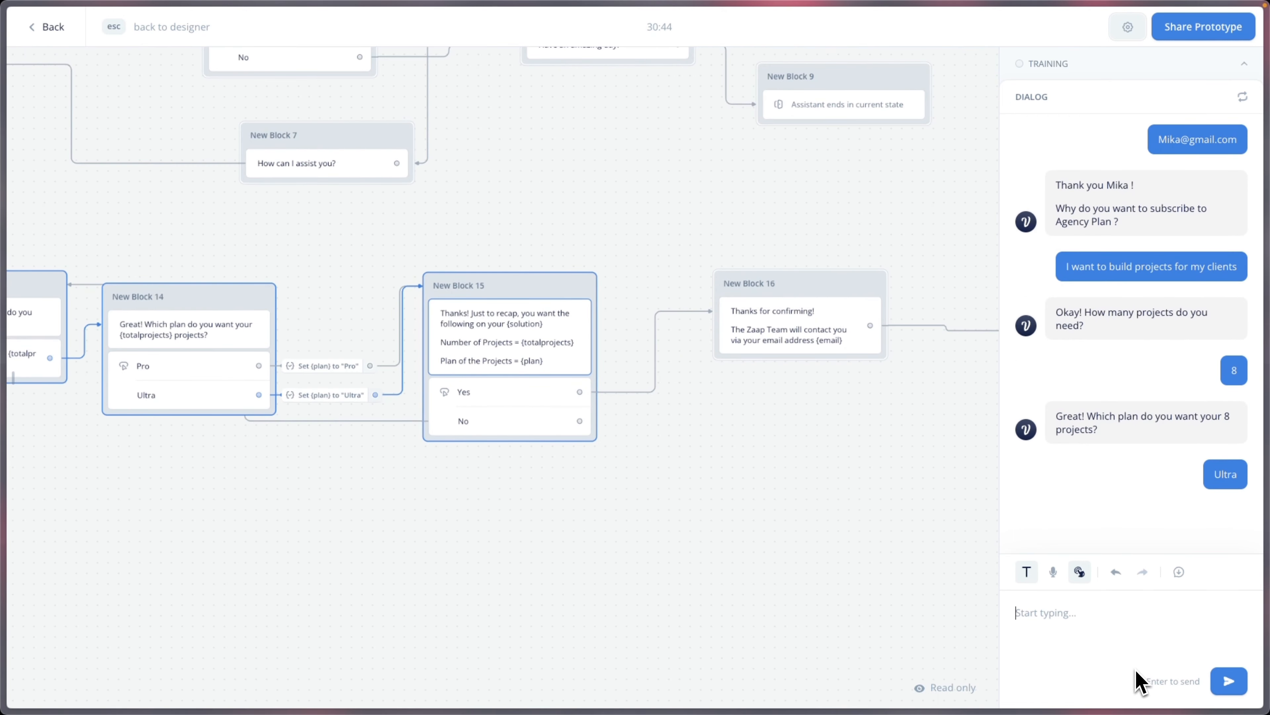
type("No")
key("Return")
type("20")
key("Return")
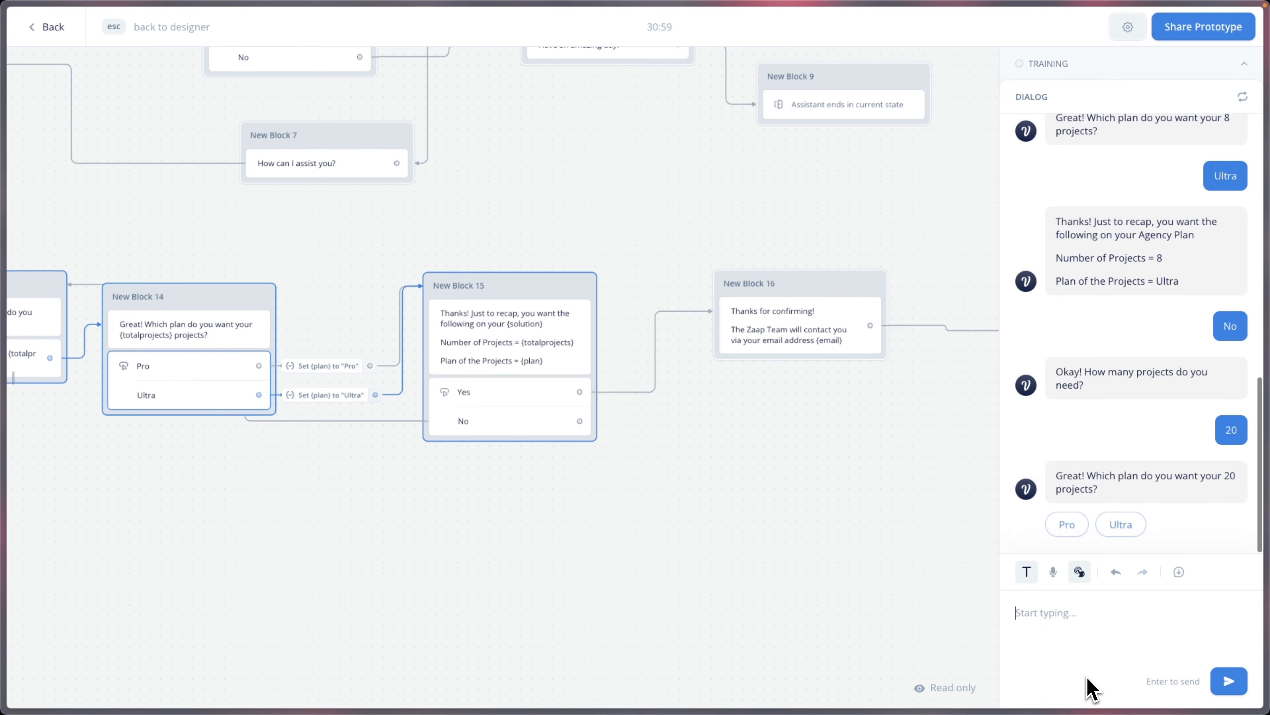
left_click(1067, 525)
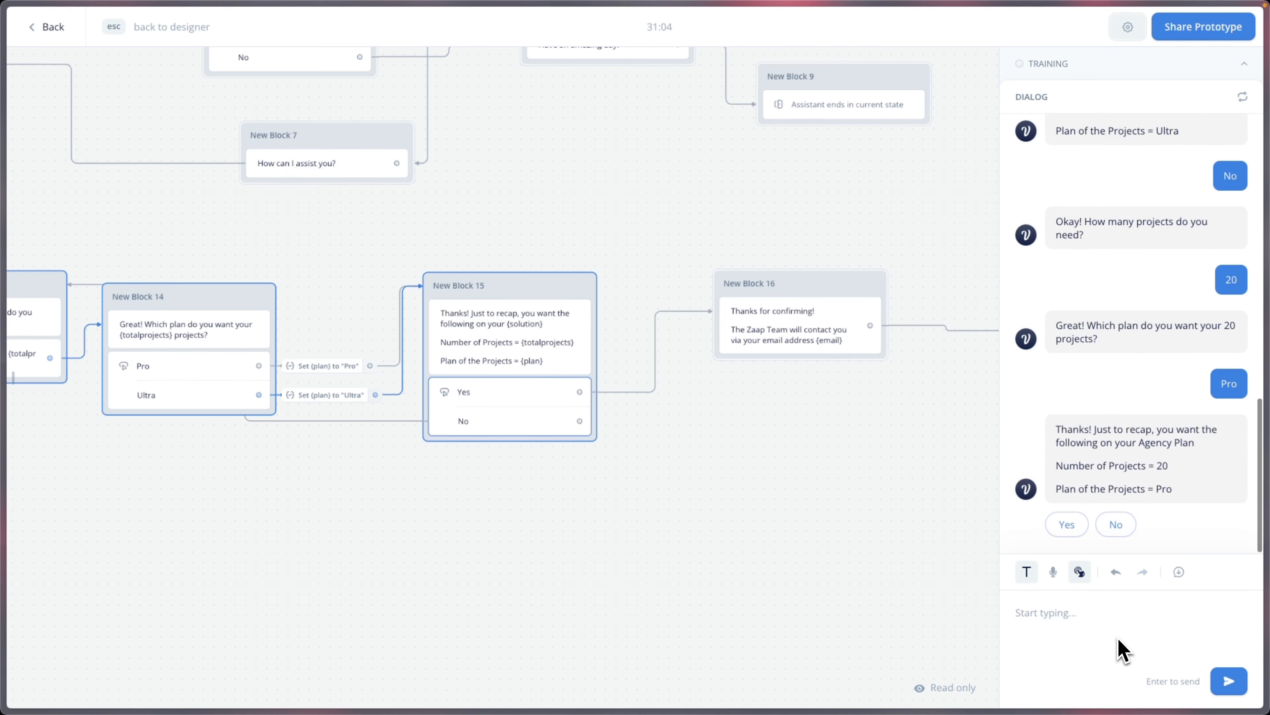